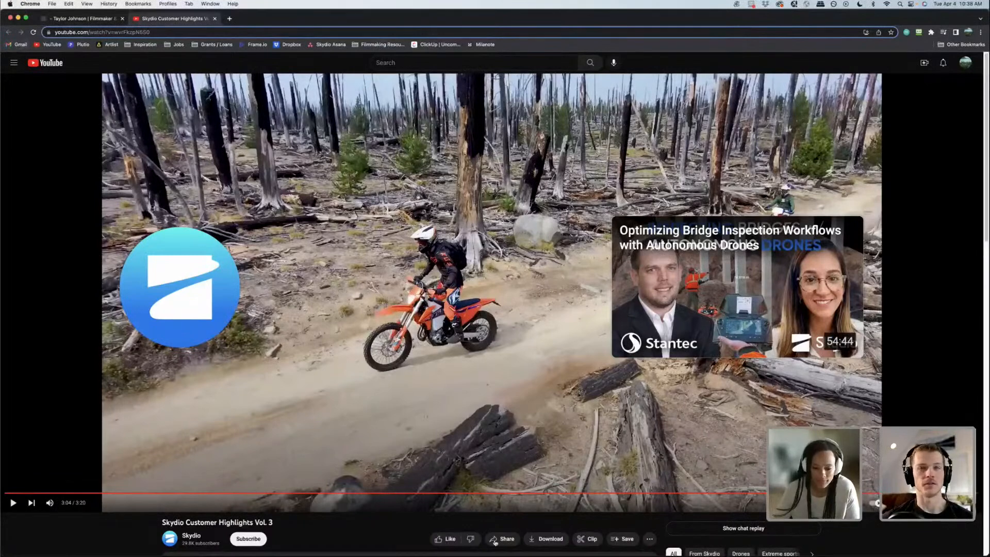
# Step: Switch to Premiere Pro with the ADOBE LIVE project
pyautogui.click(571, 541)
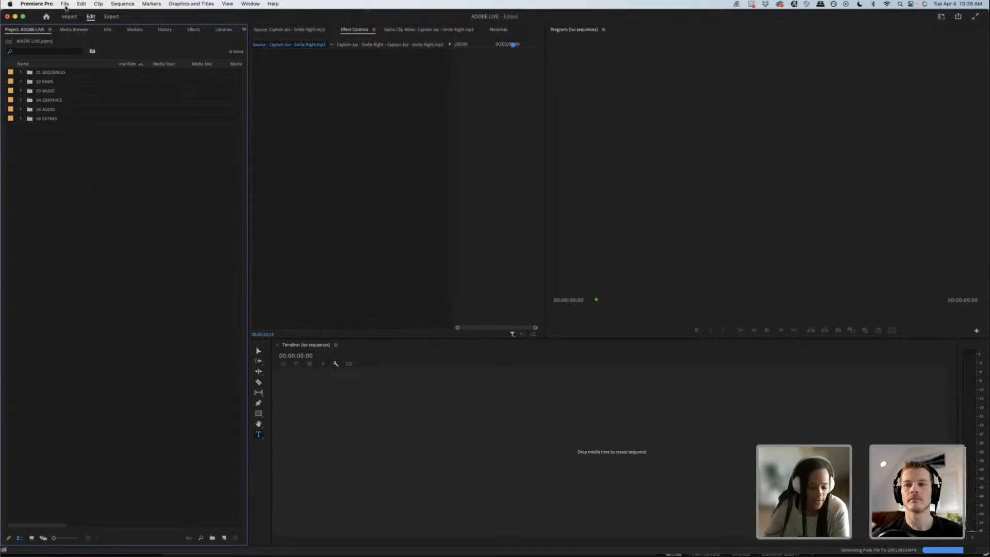
pyautogui.doubleClick(116, 200)
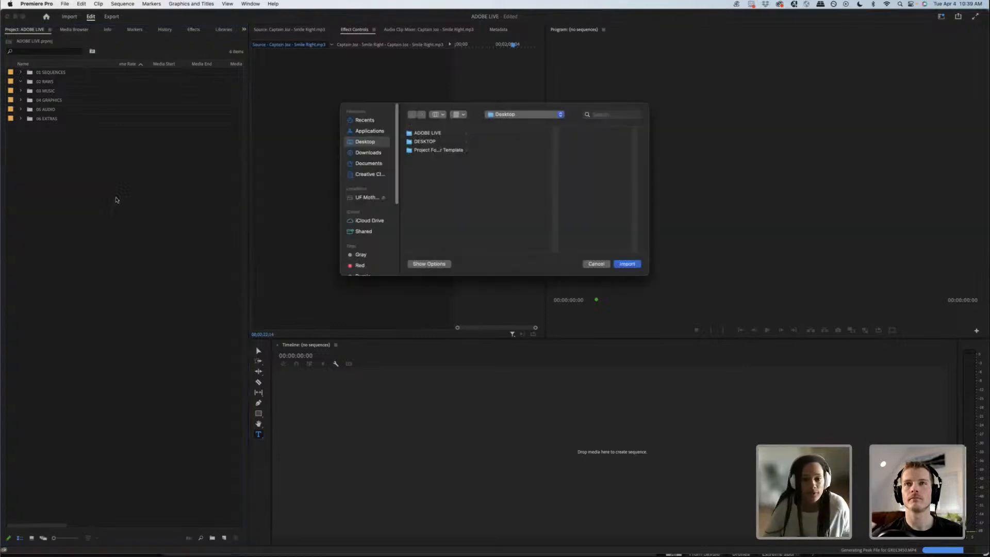
pyautogui.click(439, 151)
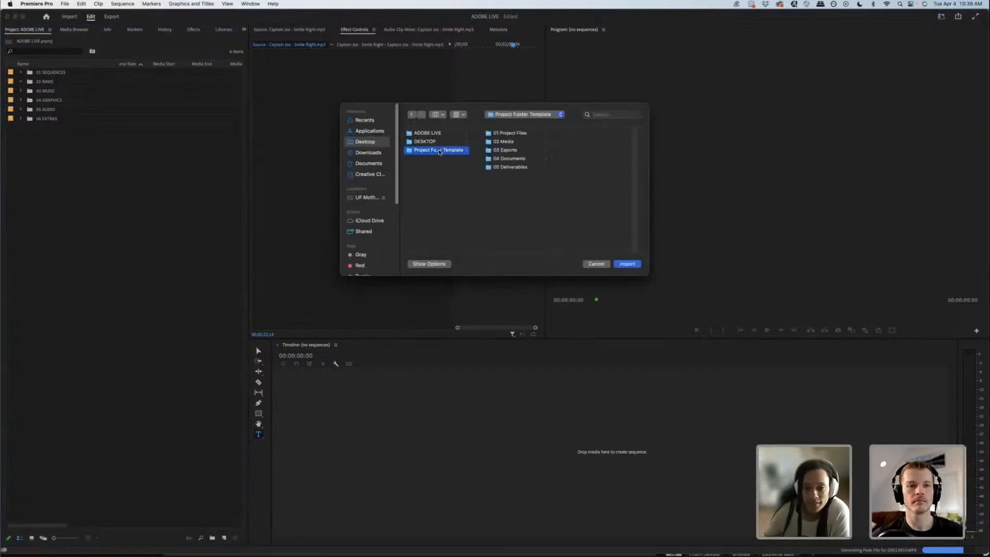
pyautogui.click(524, 132)
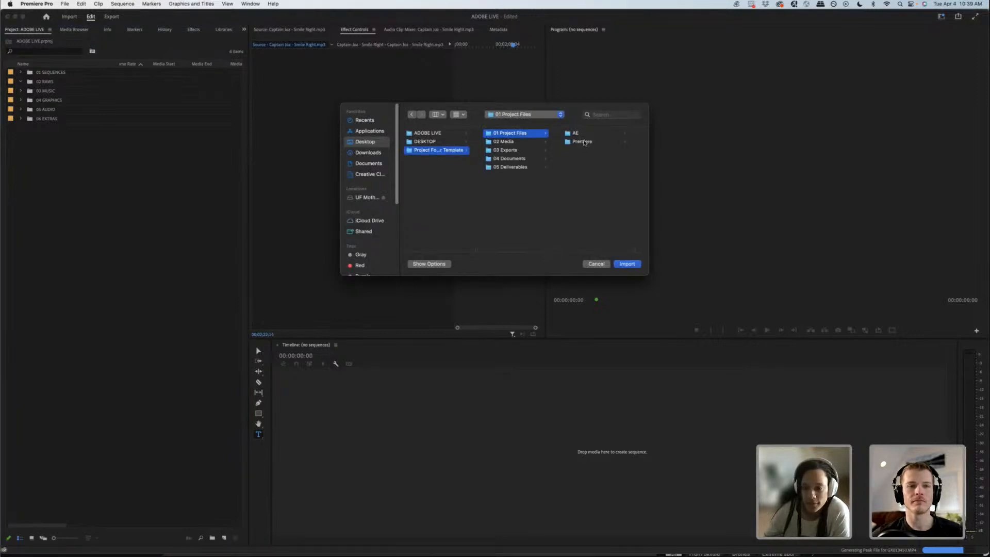
pyautogui.click(584, 143)
pyautogui.click(608, 145)
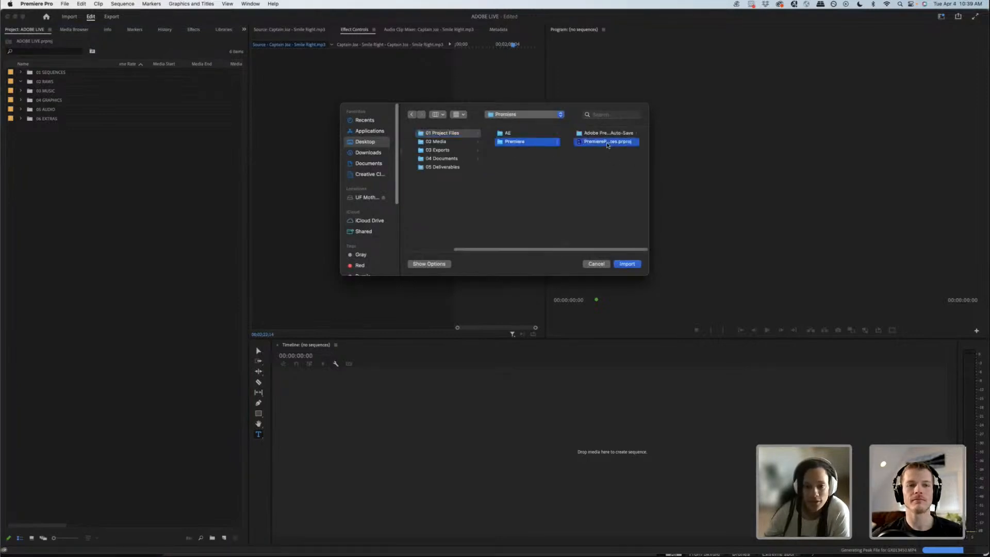
pyautogui.doubleClick(607, 145)
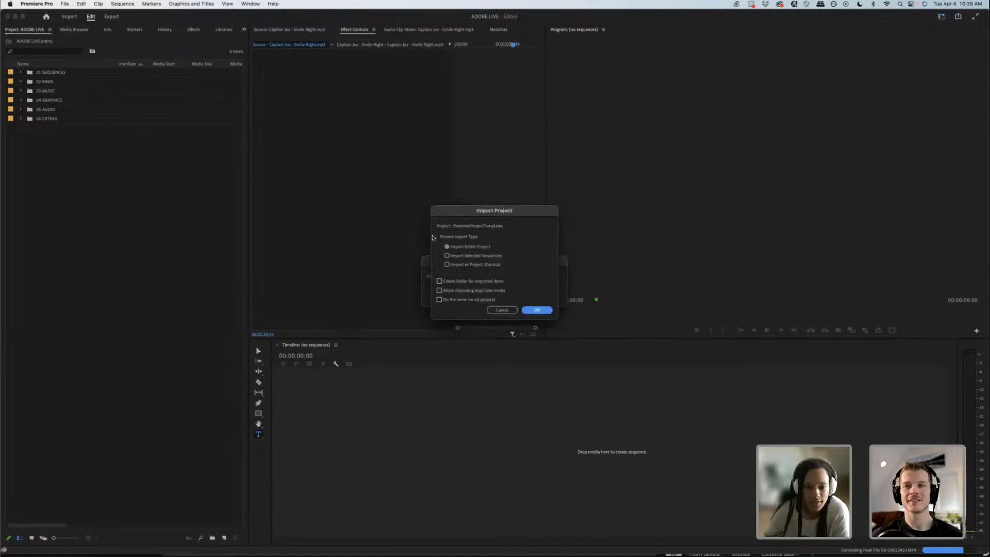
pyautogui.click(447, 256)
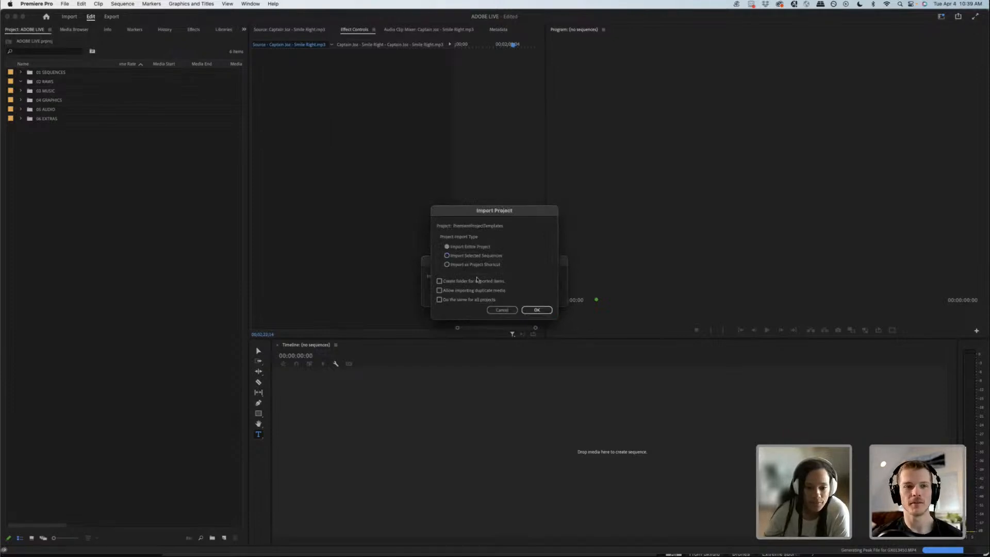
pyautogui.click(536, 309)
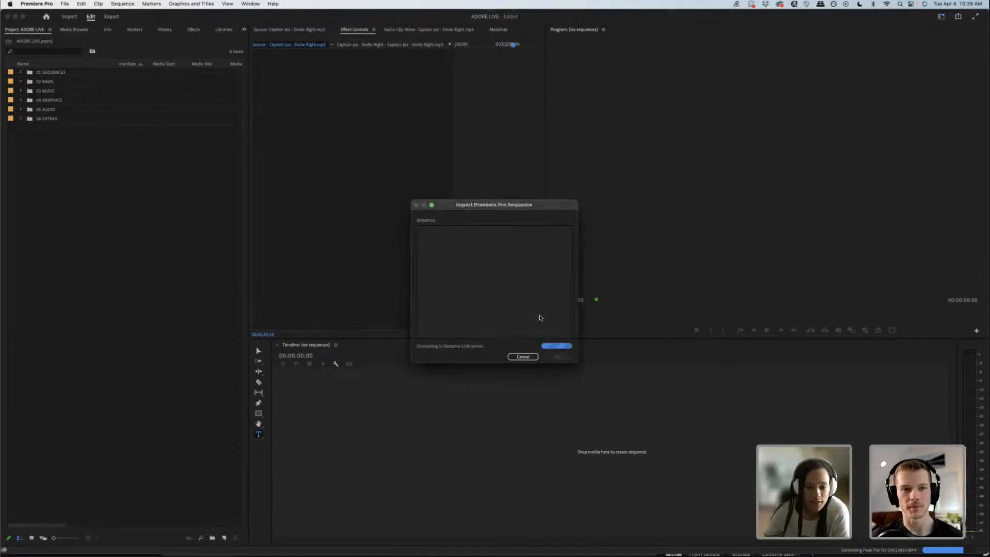
pyautogui.click(523, 357)
# Step: In Finder, open the PremiereProjectTemplates project from the Premiere folder inside 01 Project Files of the desktop's Project Folder Template
pyautogui.moveTo(204, 536)
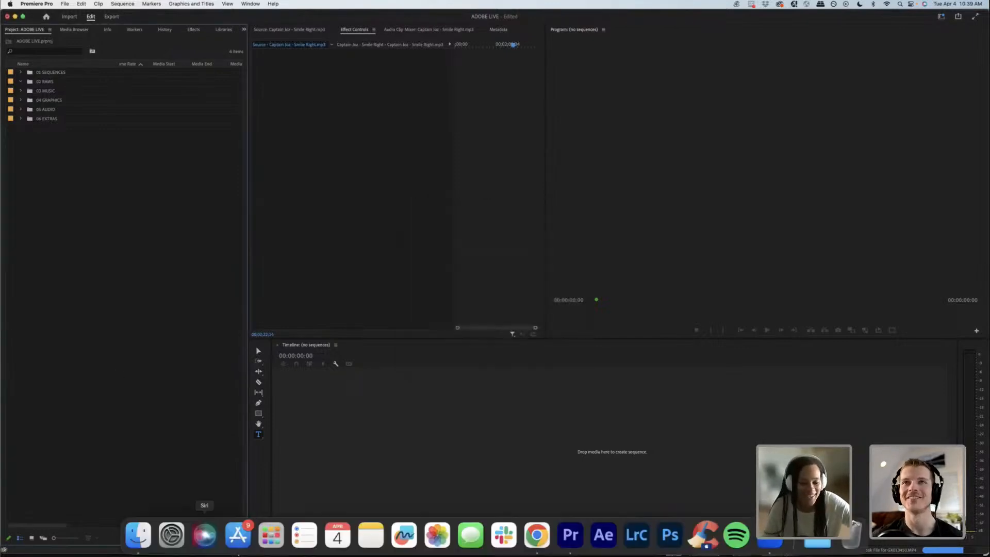
pyautogui.click(138, 534)
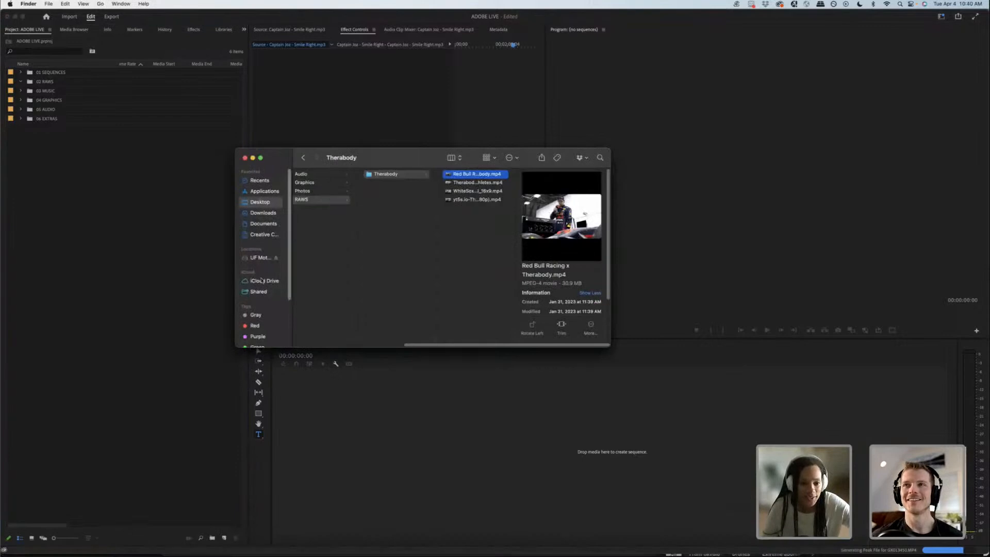
pyautogui.click(263, 203)
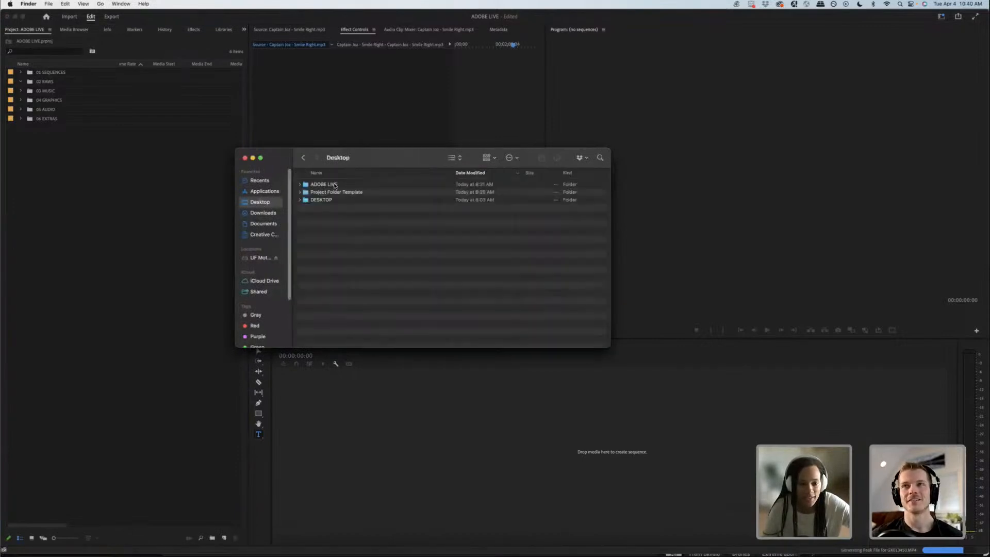
pyautogui.doubleClick(334, 184)
pyautogui.doubleClick(335, 184)
pyautogui.click(343, 192)
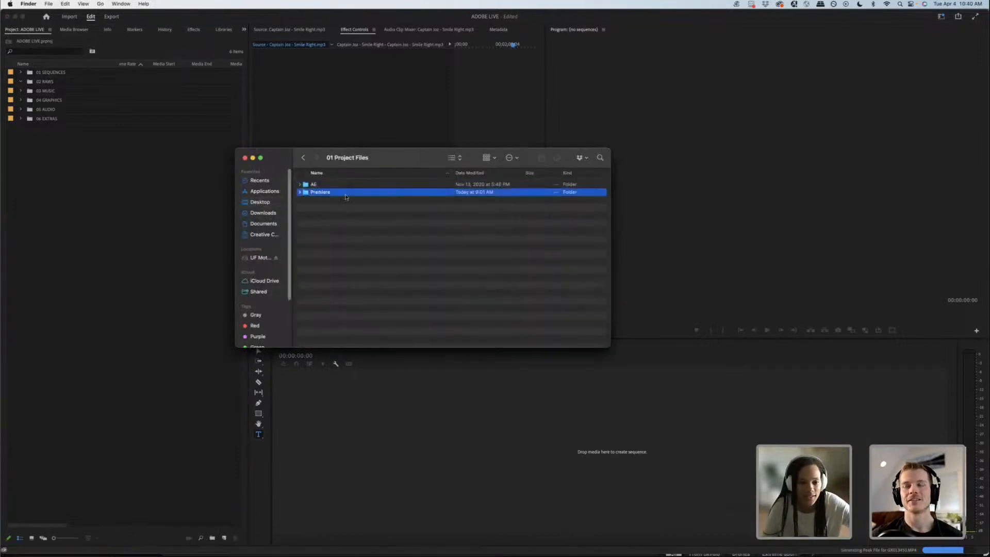
pyautogui.doubleClick(343, 191)
pyautogui.doubleClick(334, 202)
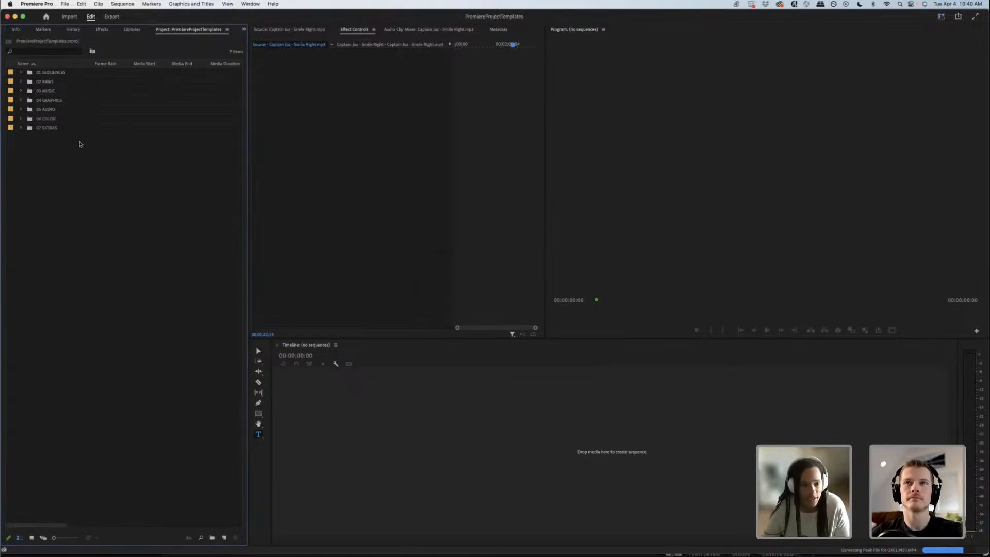
# Step: Return to the ADOBE LIVE project's bins and view the sub-bins inside 01 SEQUENCES
pyautogui.click(244, 30)
pyautogui.click(263, 38)
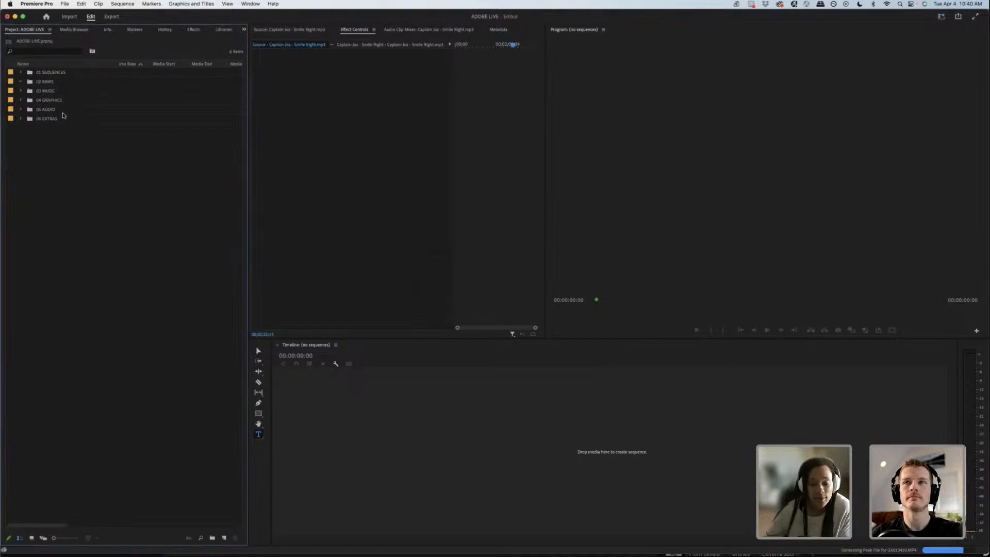
pyautogui.click(21, 73)
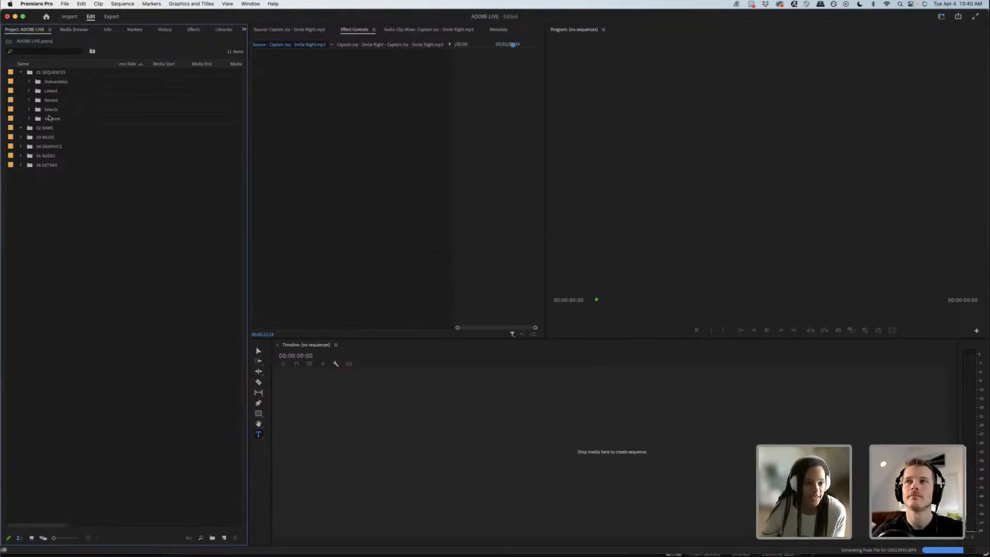
pyautogui.click(21, 72)
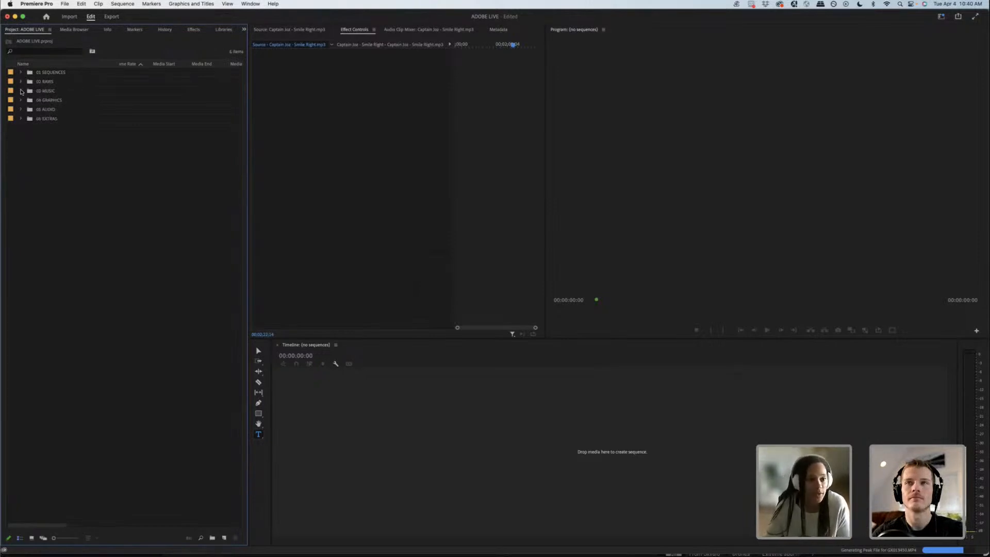
# Step: Examine the tracks stored in the 03 MUSIC bin
pyautogui.click(21, 91)
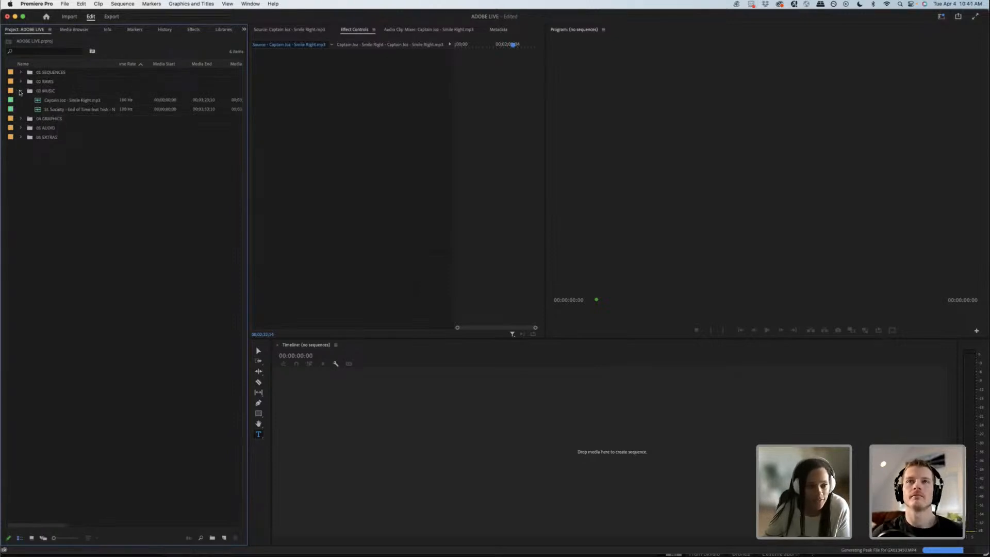
pyautogui.click(20, 90)
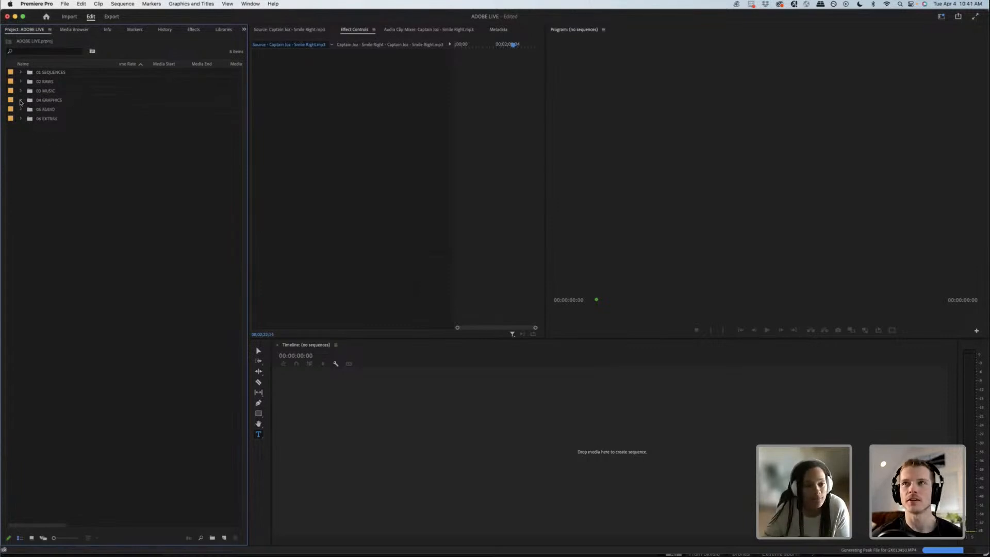
pyautogui.click(20, 91)
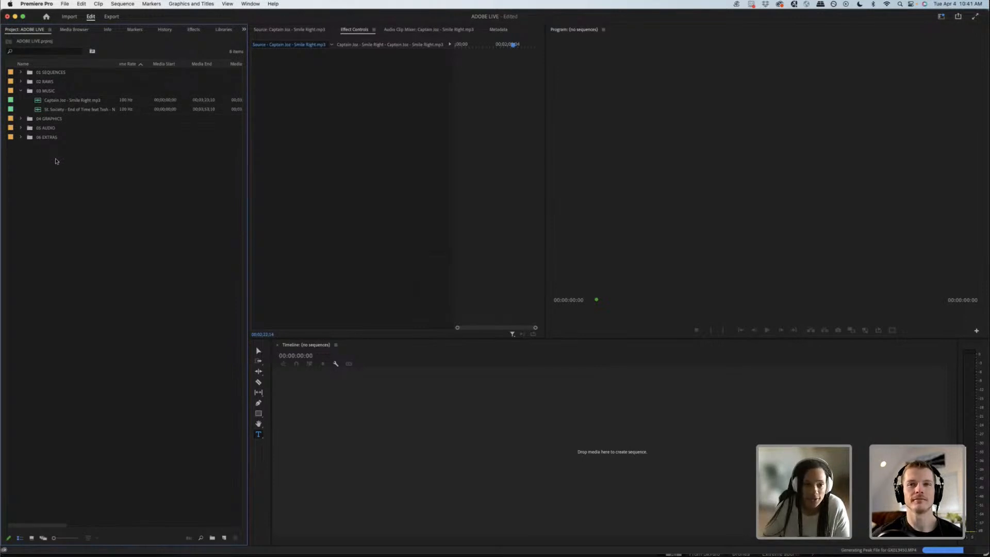
pyautogui.click(20, 91)
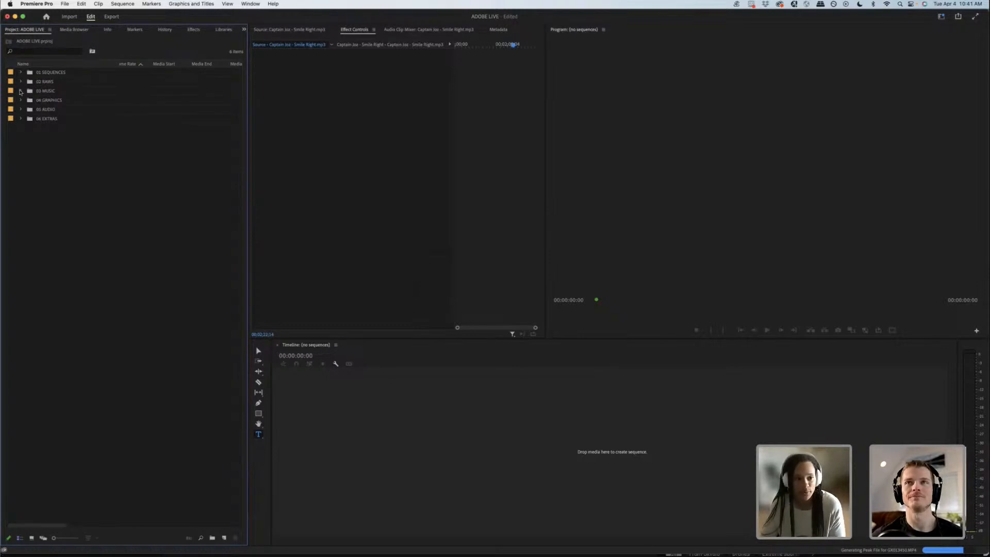
pyautogui.click(20, 92)
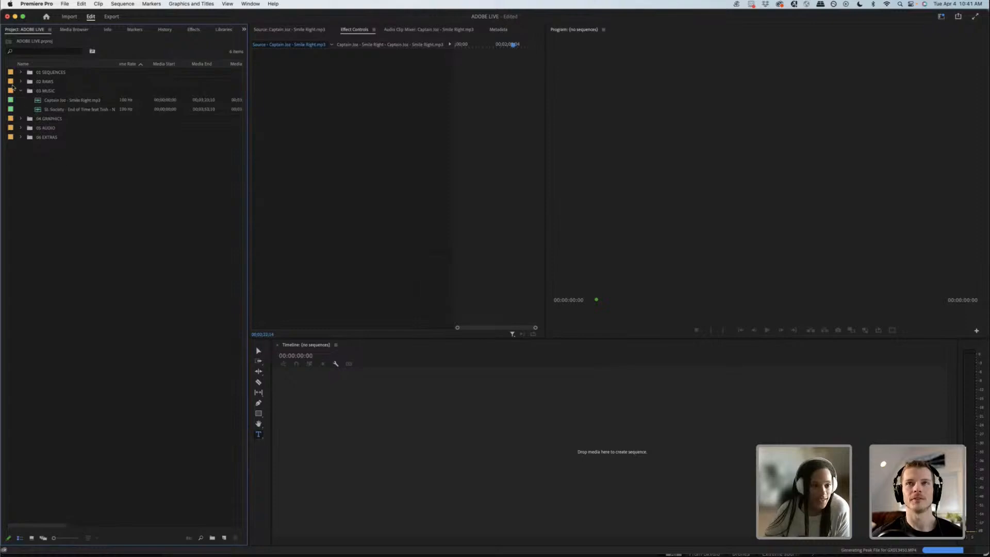
pyautogui.click(21, 92)
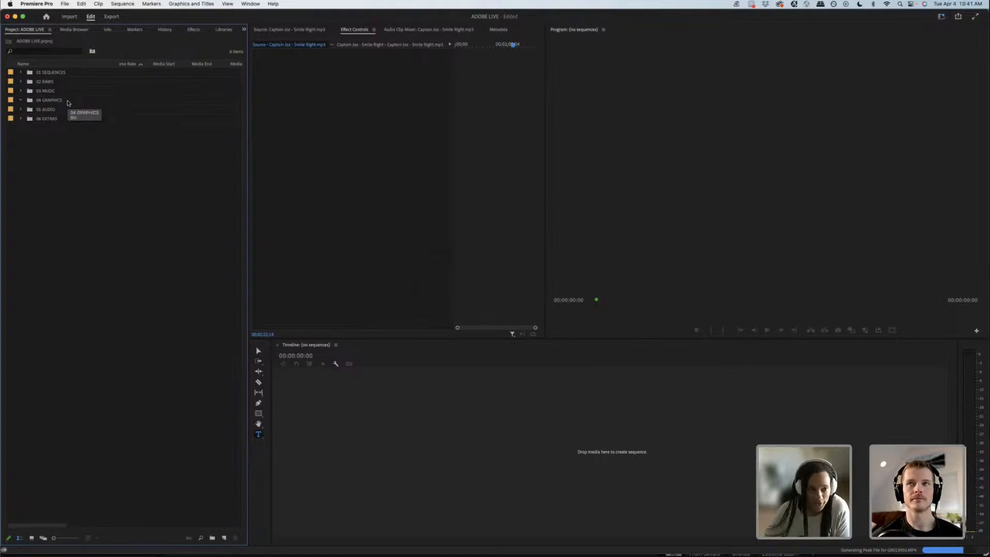
# Step: Examine the contents of the 05 AUDIO and 06 EXTRAS bins
pyautogui.click(21, 109)
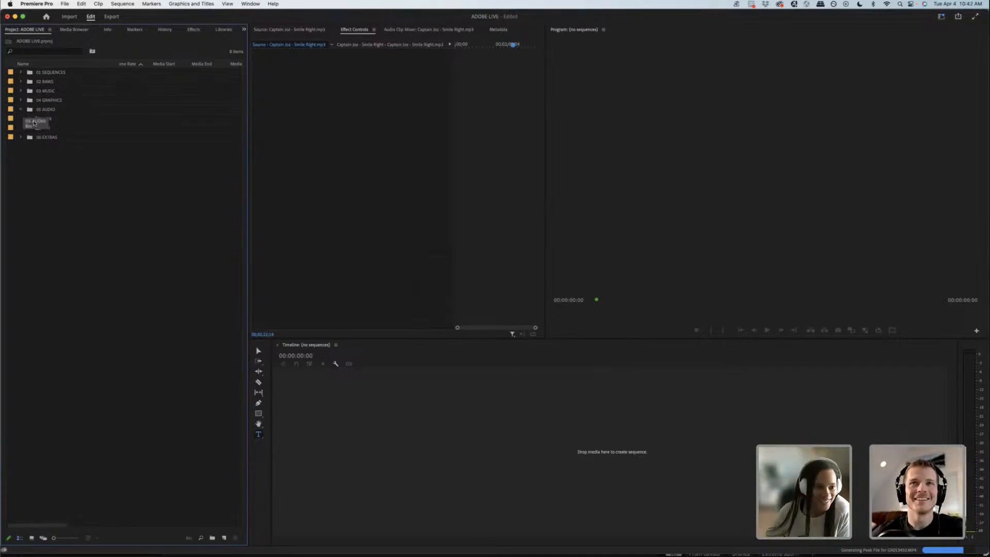
pyautogui.click(21, 110)
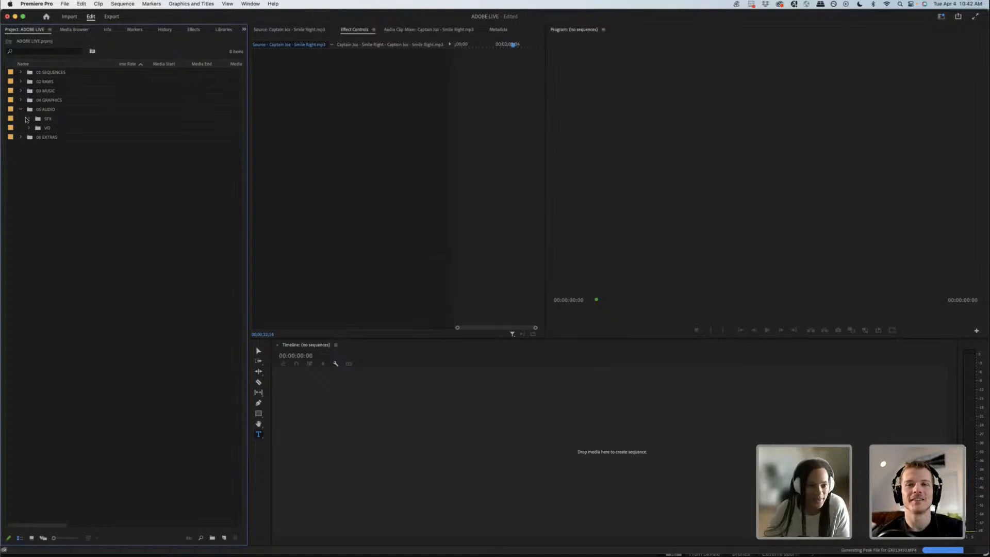
pyautogui.click(21, 110)
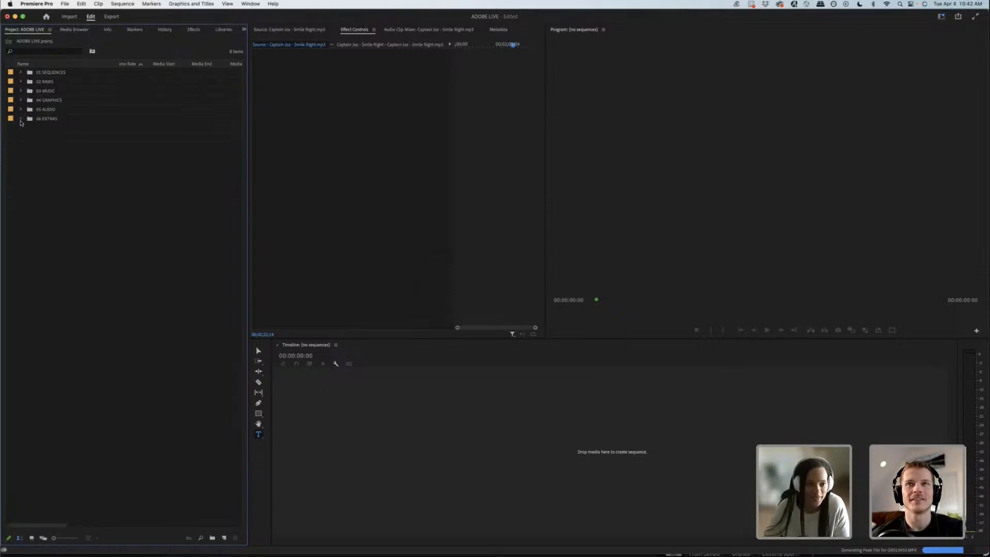
pyautogui.click(20, 119)
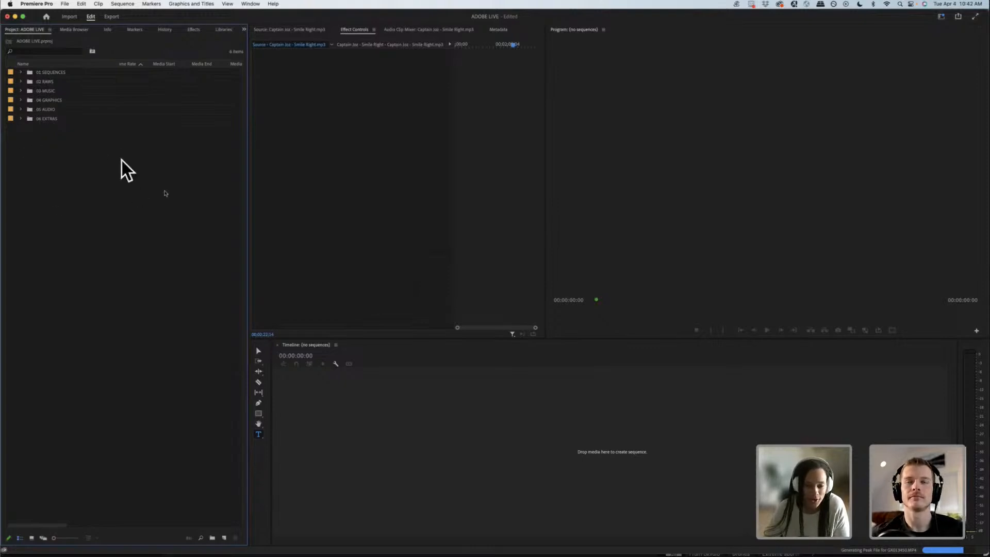
# Step: Expand the 03 MUSIC bin again and check the media columns of its tracks
pyautogui.click(21, 90)
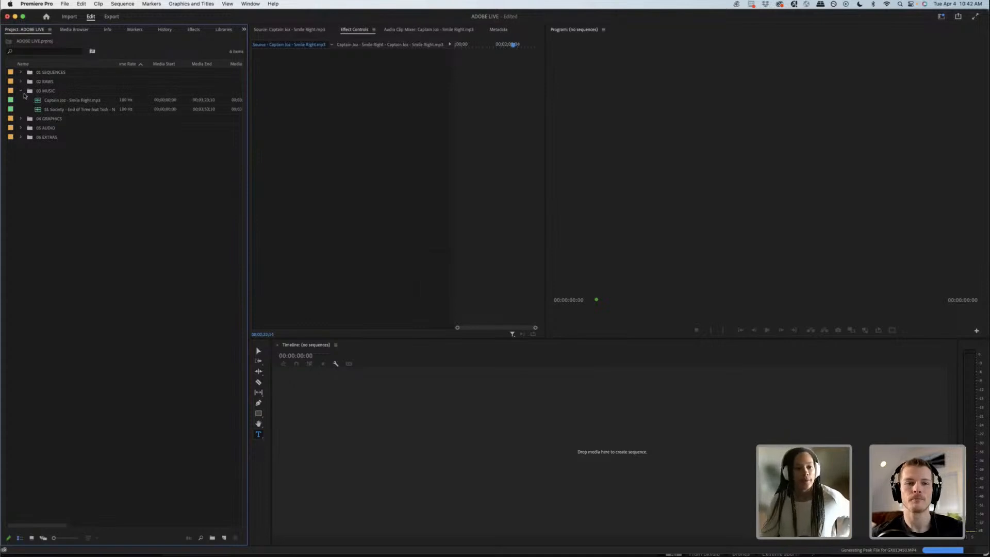
pyautogui.click(21, 92)
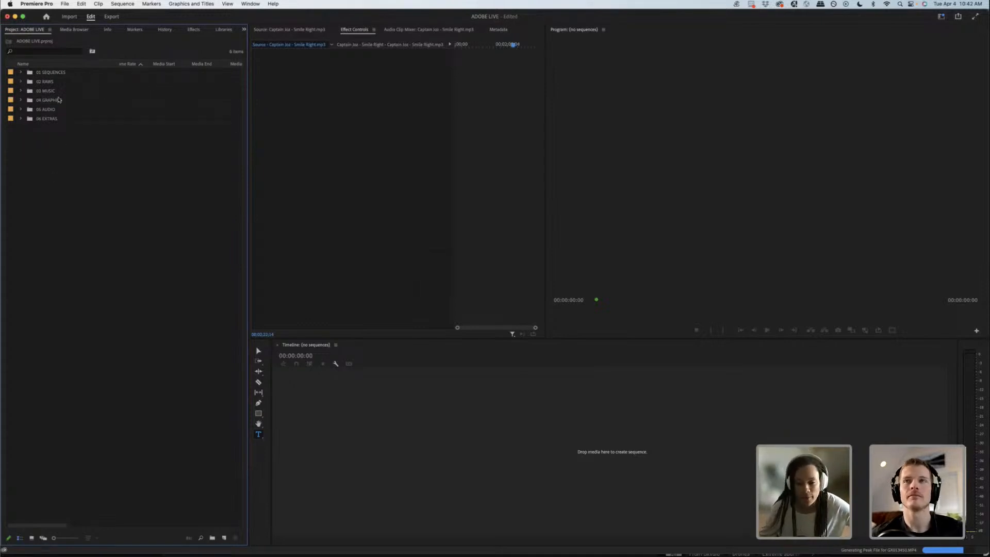
pyautogui.click(21, 91)
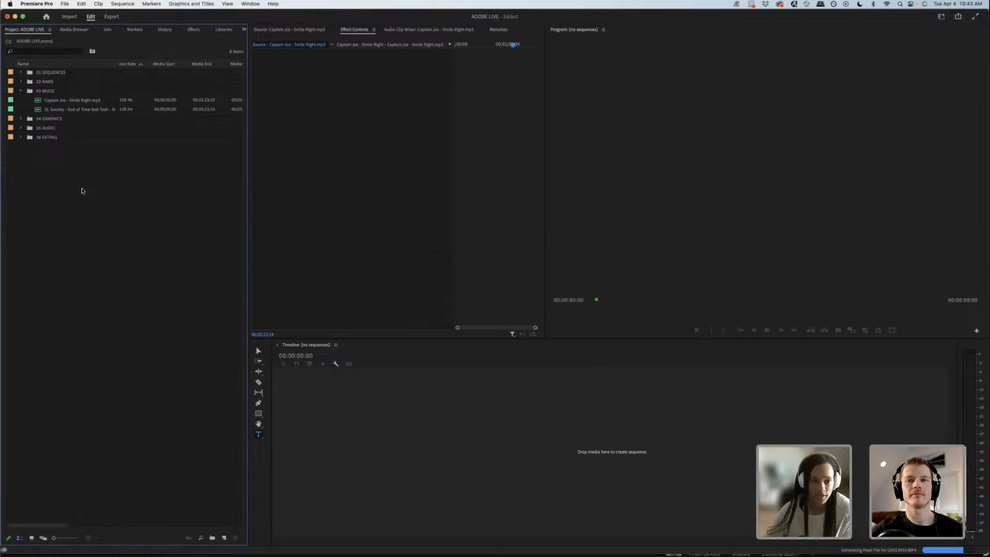
pyautogui.hscroll(3, 81, 190)
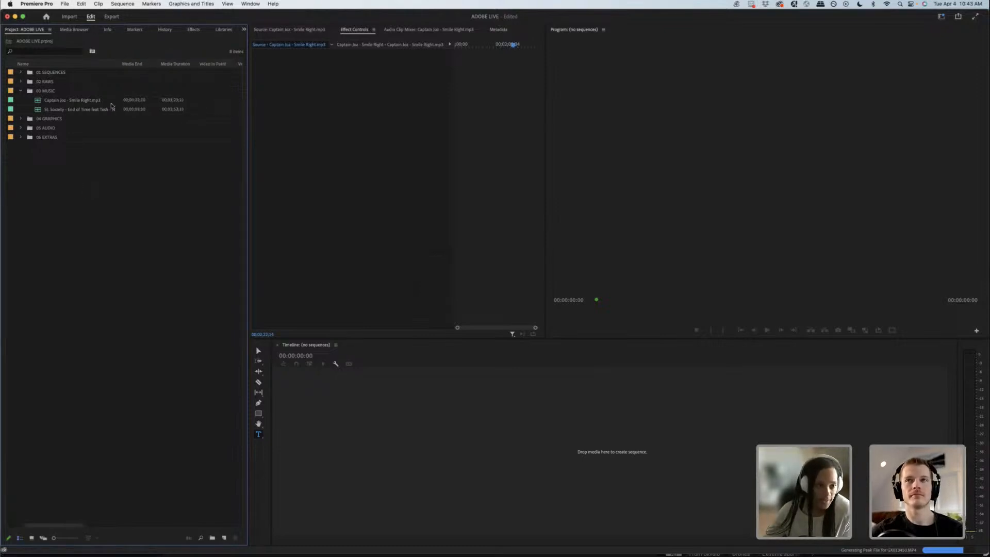
pyautogui.moveTo(65, 526); pyautogui.dragTo(47, 529)
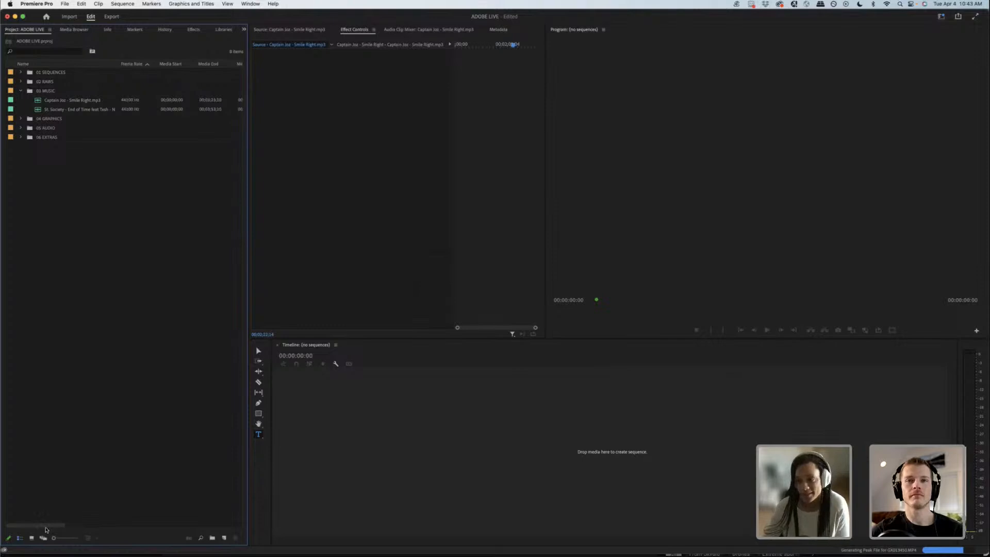
# Step: Open the Smile Right sequence from the Versions bin inside 01 SEQUENCES in the timeline
pyautogui.click(21, 73)
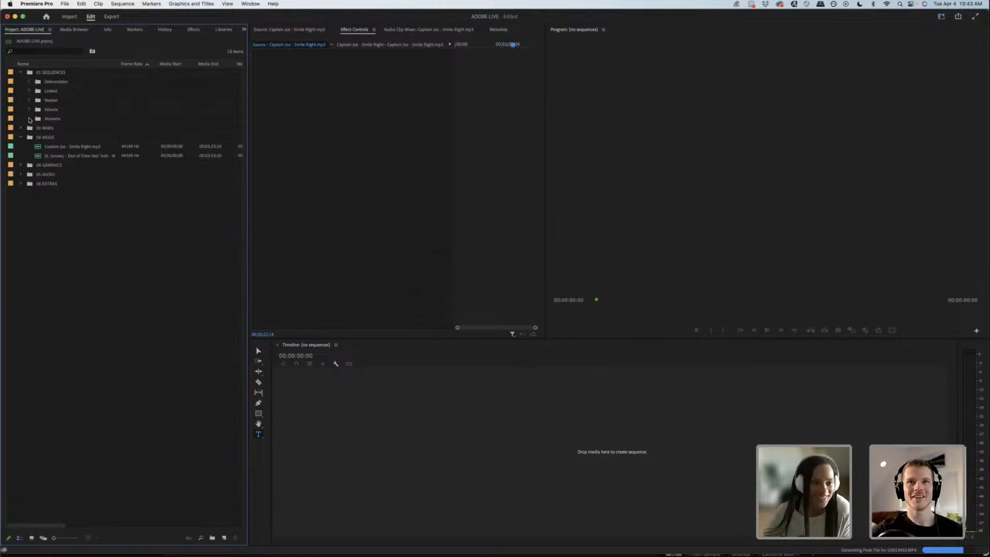
pyautogui.click(29, 119)
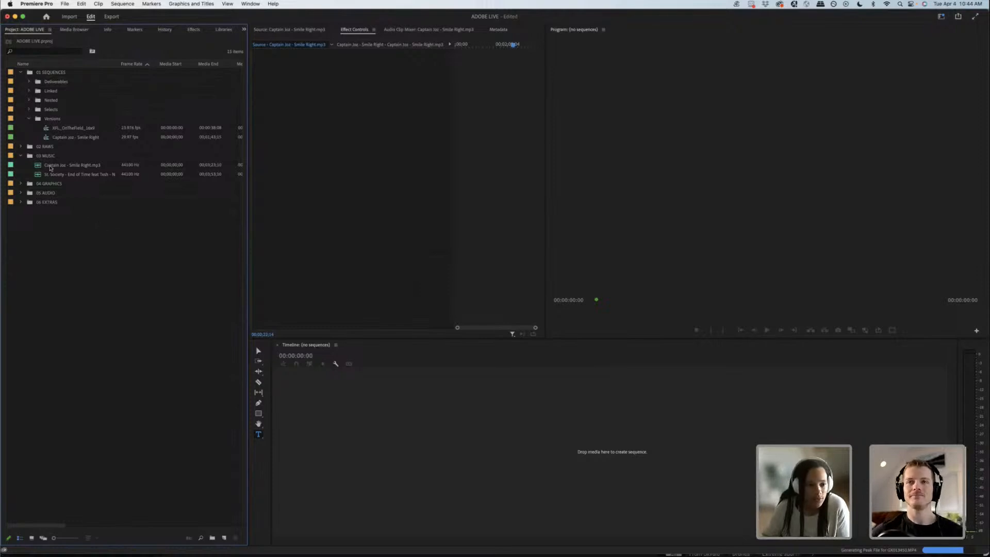
pyautogui.doubleClick(77, 137)
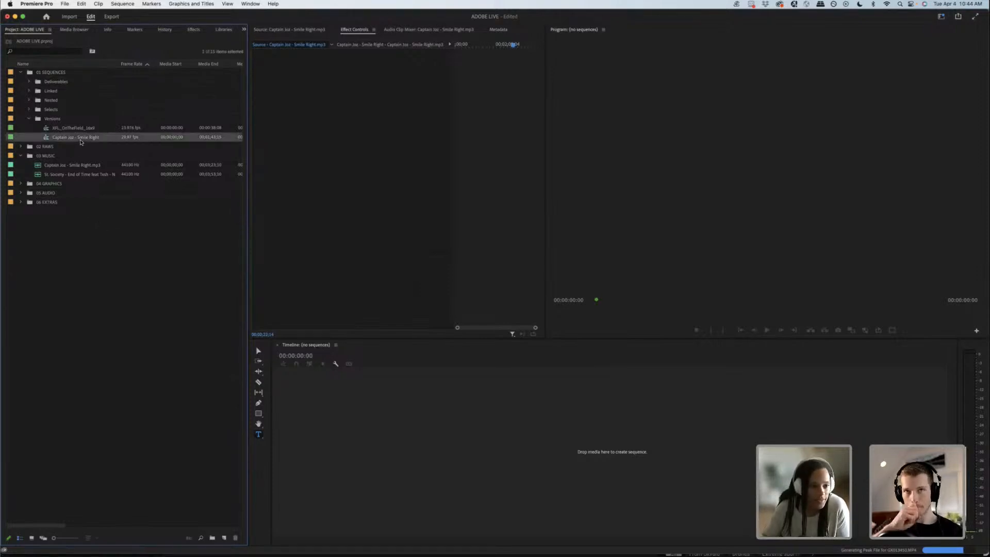
pyautogui.click(456, 403)
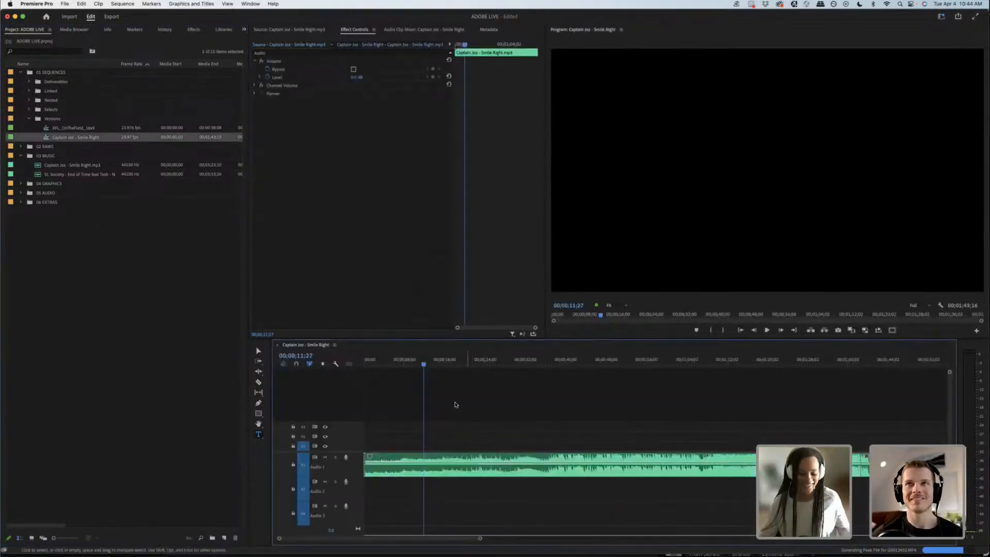
# Step: Play the music track from the start of the sequence to listen to its opening
pyautogui.moveTo(390, 364); pyautogui.dragTo(352, 365)
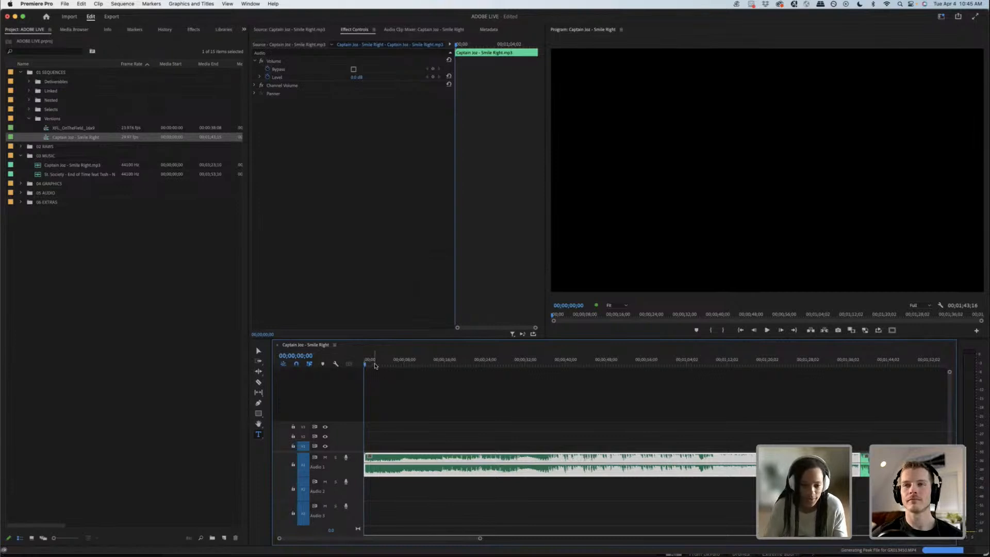
pyautogui.press('space')
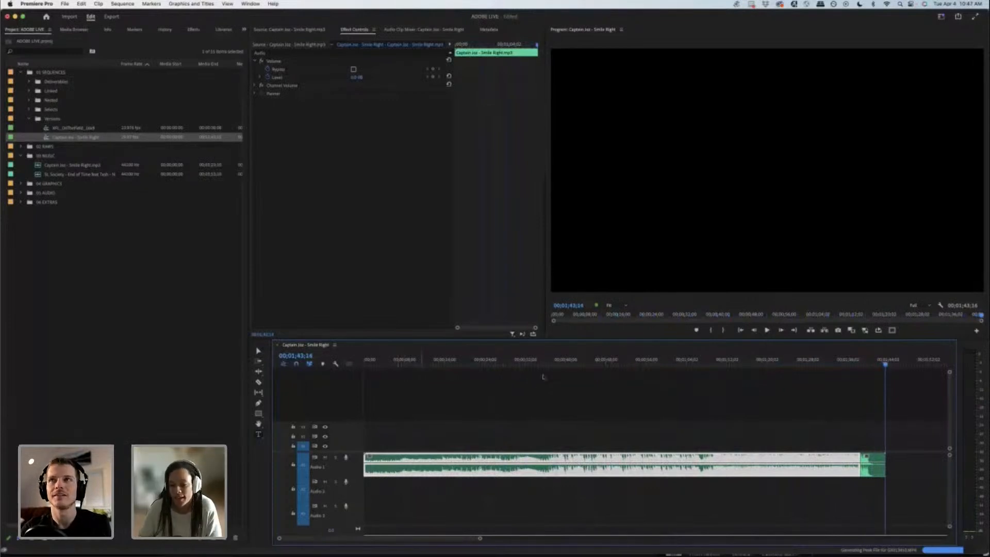
pyautogui.press('t')
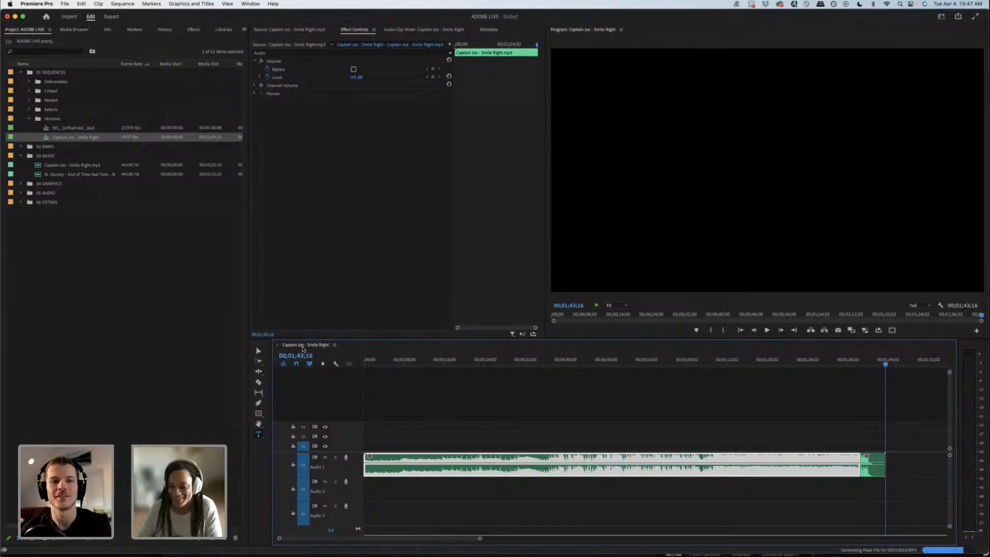
pyautogui.click(381, 372)
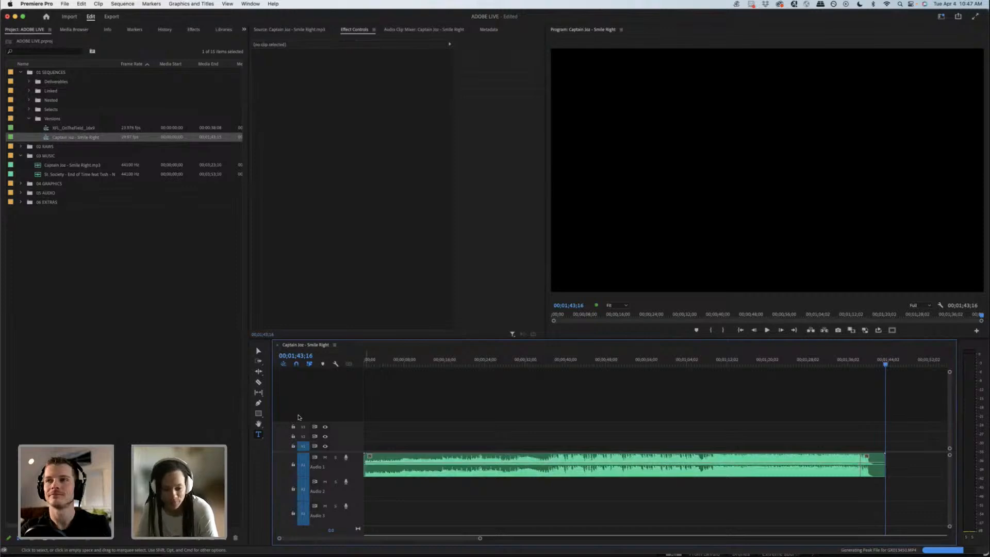
pyautogui.click(373, 361)
pyautogui.press('space')
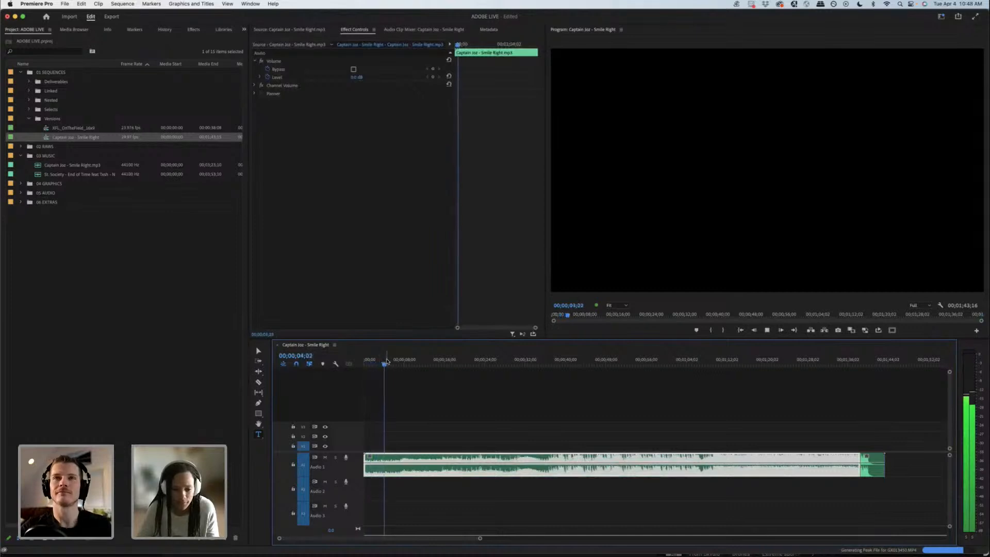
pyautogui.press('space')
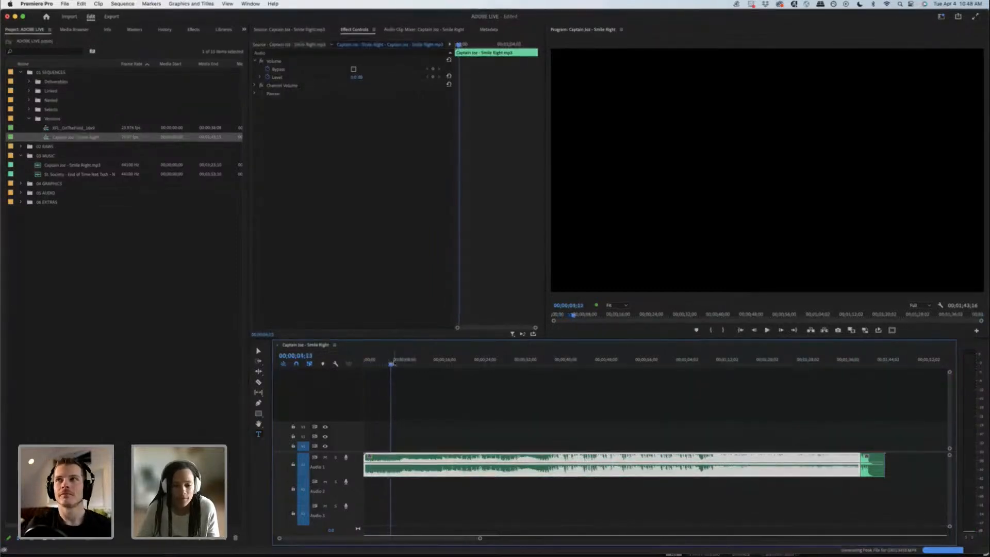
# Step: Create a text box reading "Beauty Shots" in the program frame at 00;00;09;04
pyautogui.moveTo(394, 363); pyautogui.dragTo(410, 364)
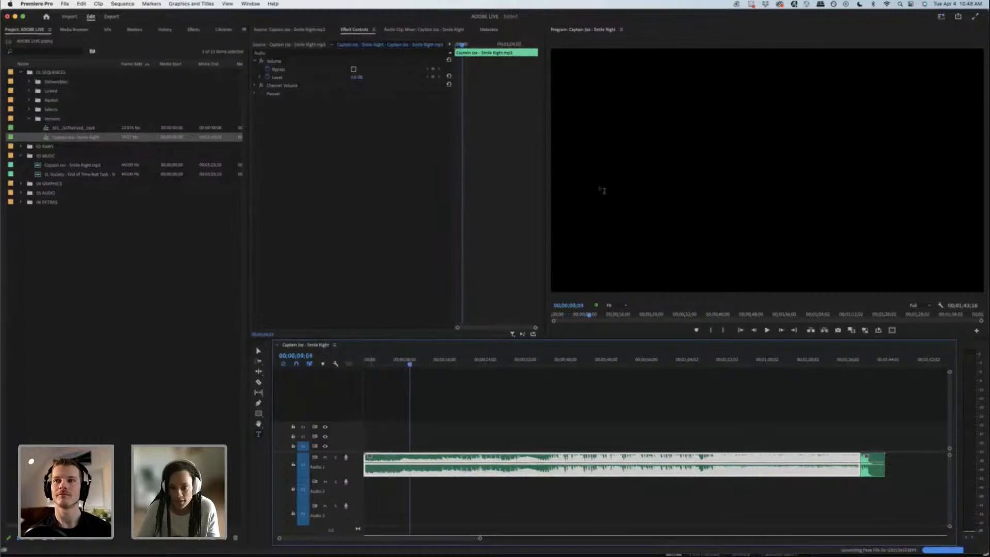
pyautogui.moveTo(640, 153); pyautogui.dragTo(938, 222)
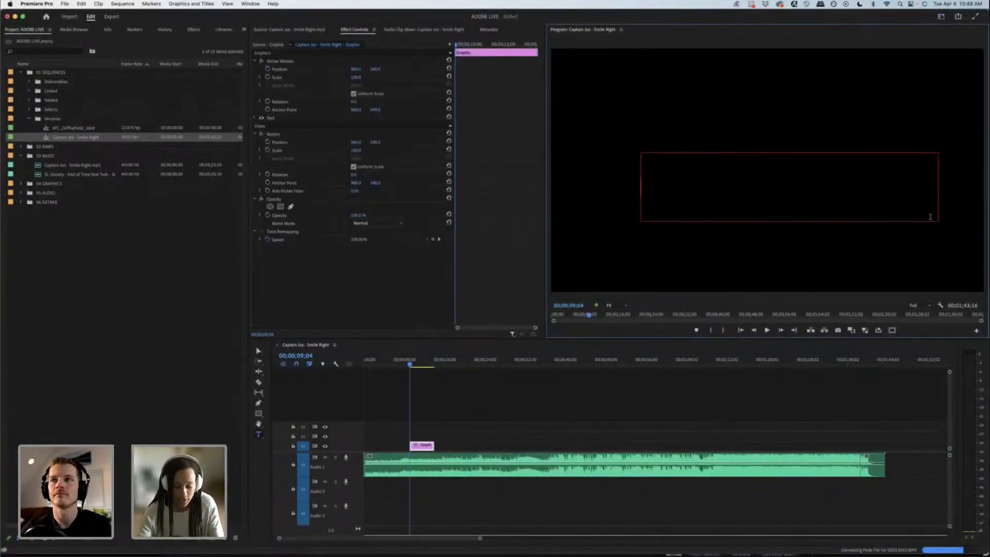
pyautogui.write('Beauty ')
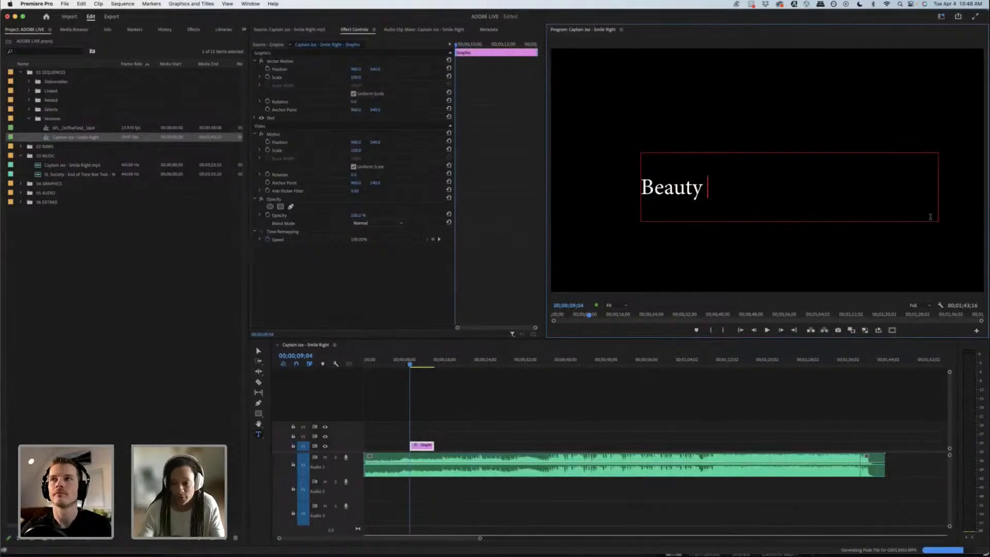
pyautogui.write(' Shots')
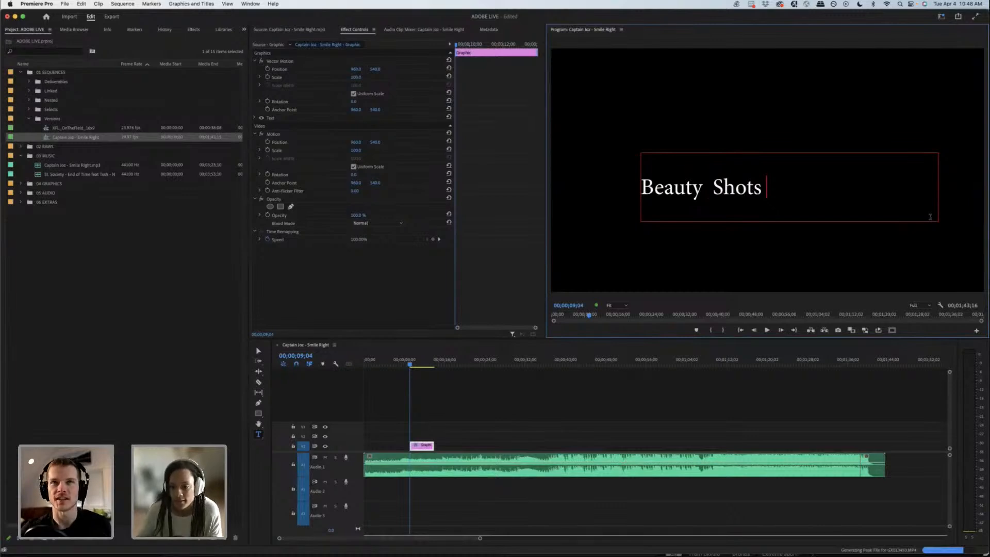
pyautogui.click(712, 189)
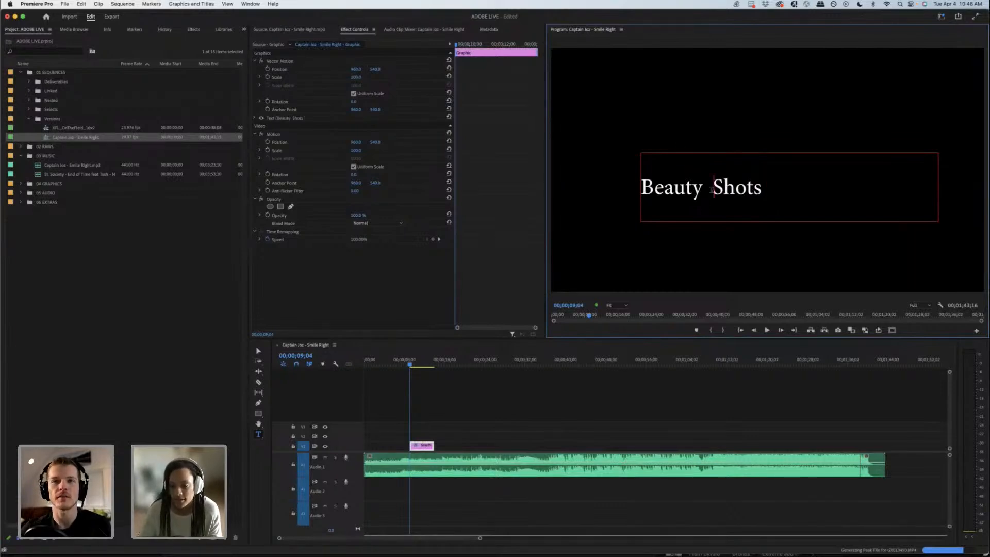
pyautogui.press('BackSpace')
pyautogui.click(521, 426)
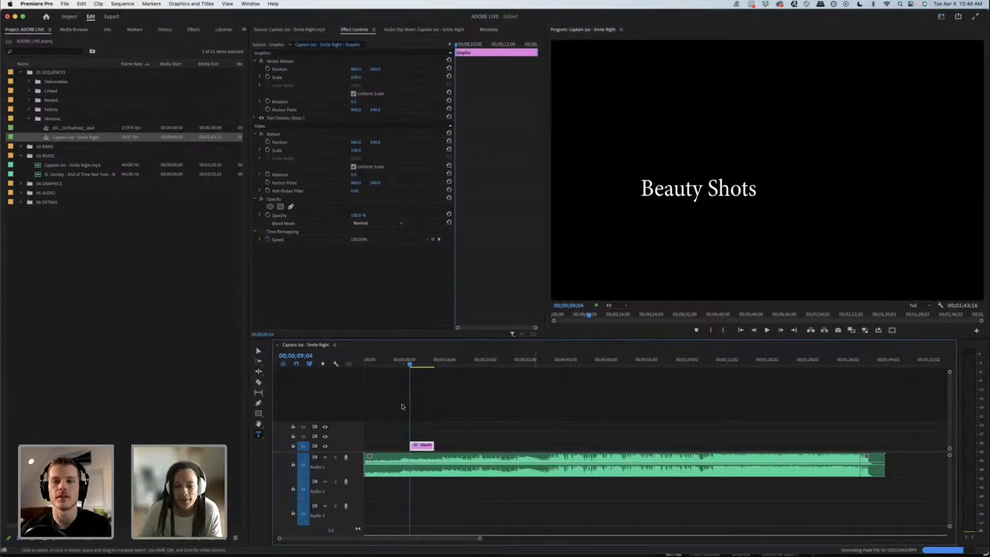
# Step: Move the Beauty Shots title clip to the sequence start and extend its end to 00;00;09;04
pyautogui.moveTo(411, 449); pyautogui.dragTo(373, 446)
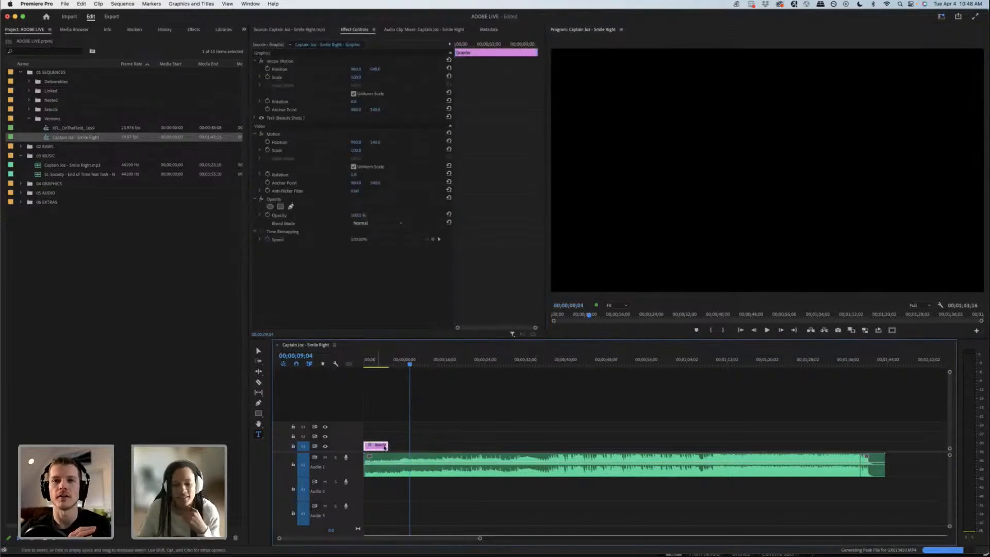
pyautogui.moveTo(390, 448); pyautogui.dragTo(409, 448)
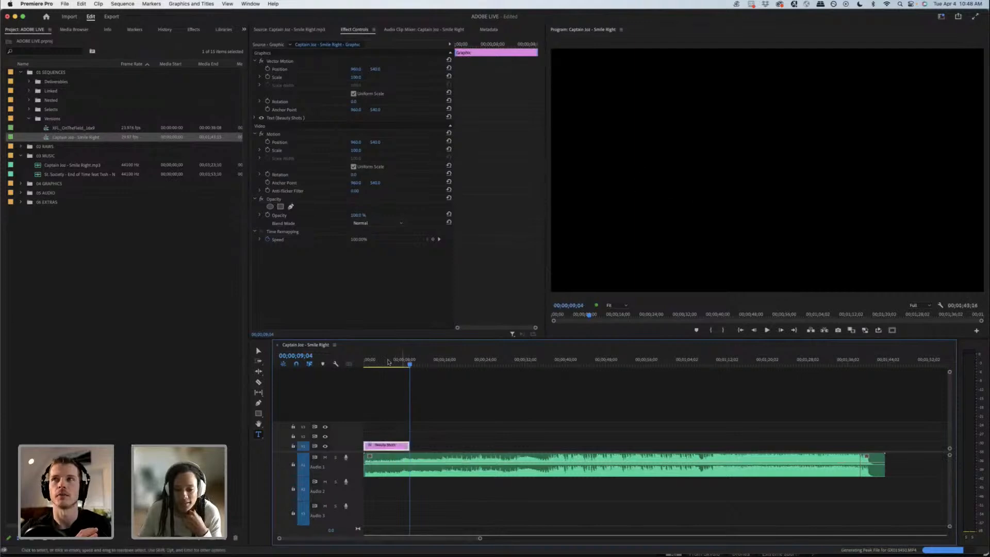
# Step: Reposition the Beauty Shots text closer to the centre of the frame using the Selection tool
pyautogui.click(386, 363)
pyautogui.click(259, 351)
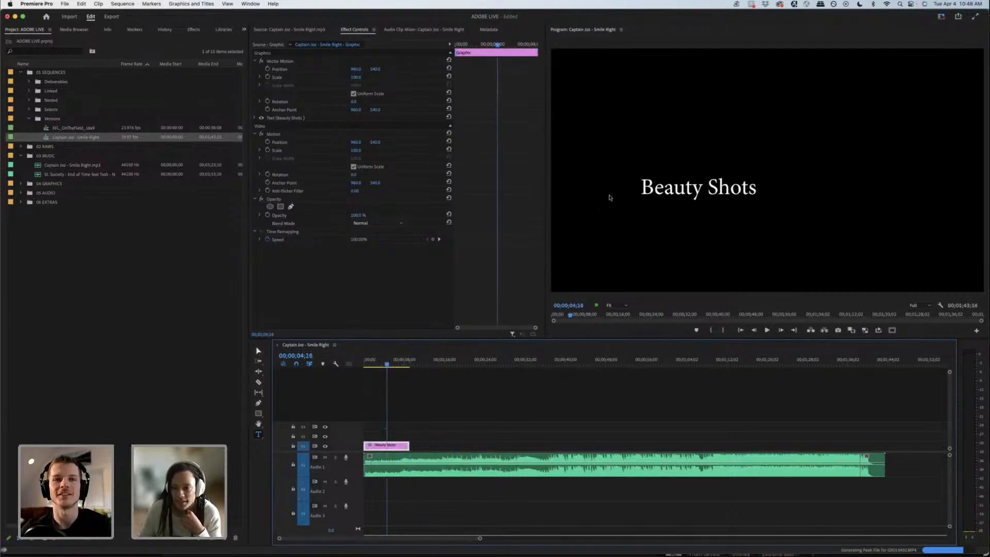
pyautogui.click(714, 189)
pyautogui.moveTo(725, 193); pyautogui.dragTo(775, 178)
pyautogui.click(478, 418)
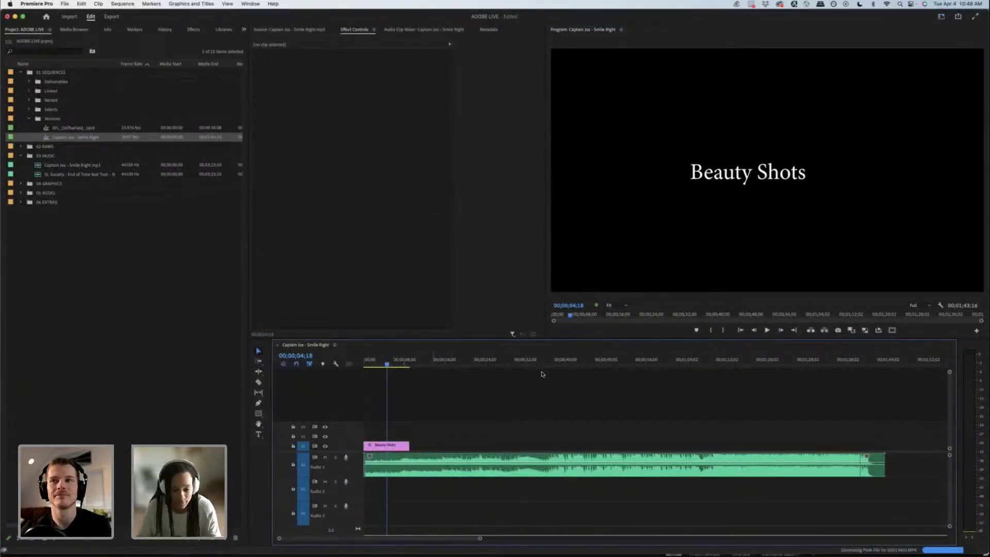
# Step: Extend the Beauty Shots title clip to about 16 seconds and split it at 00;00;07;22
pyautogui.moveTo(392, 365); pyautogui.dragTo(405, 363)
pyautogui.moveTo(406, 446); pyautogui.dragTo(428, 448)
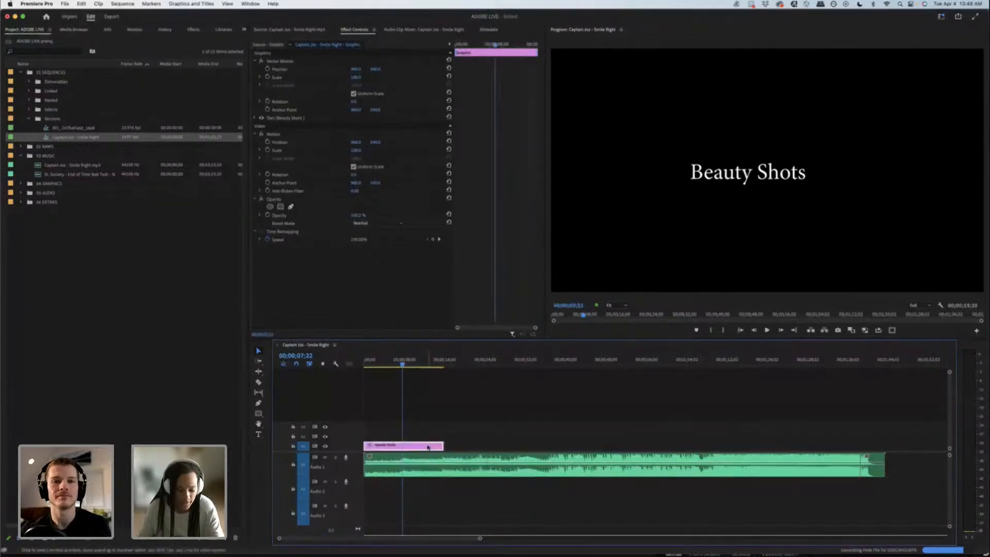
pyautogui.press('super+k')
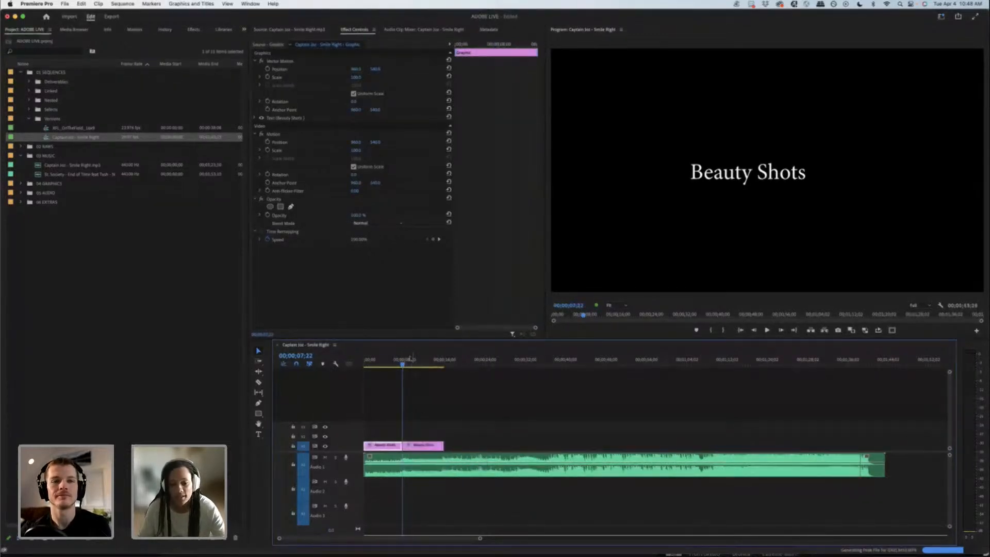
# Step: Replace the text of the second title clip with "Feature of the Drone"
pyautogui.click(415, 362)
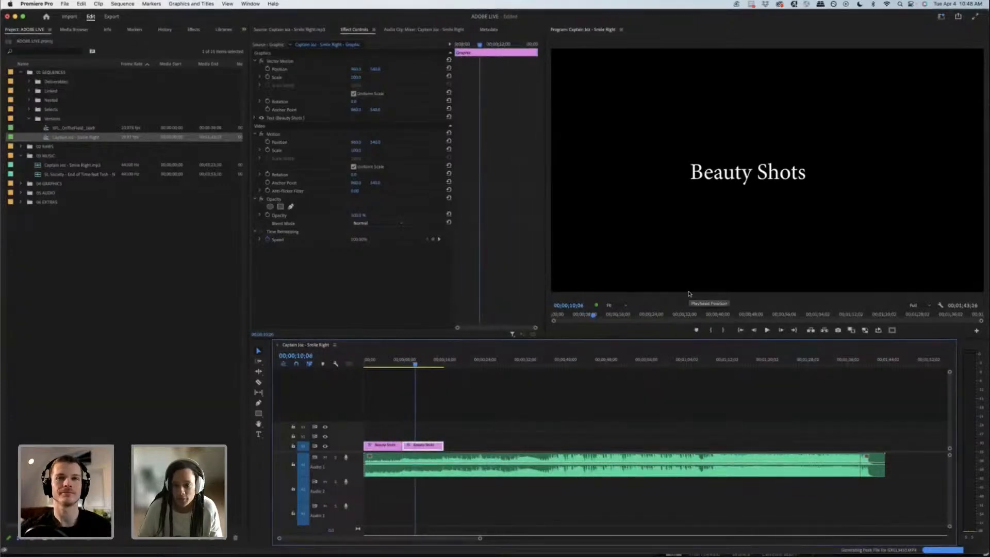
pyautogui.click(726, 181)
pyautogui.doubleClick(726, 181)
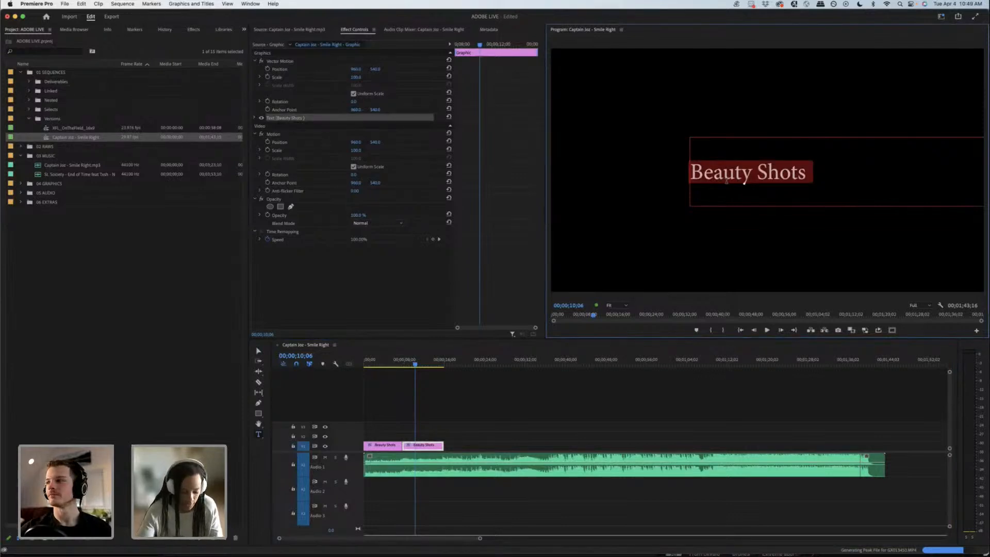
pyautogui.write('Feau')
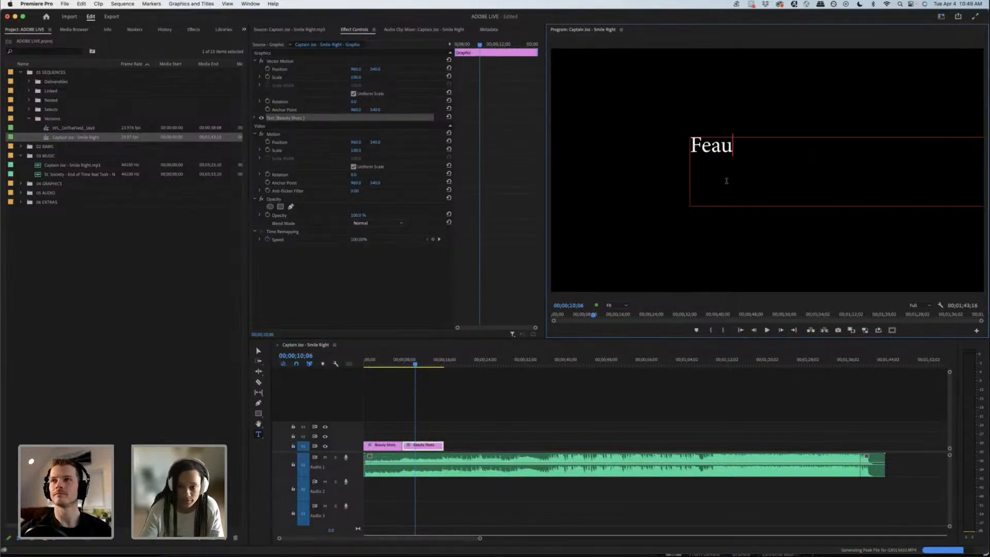
pyautogui.press('BackSpace')
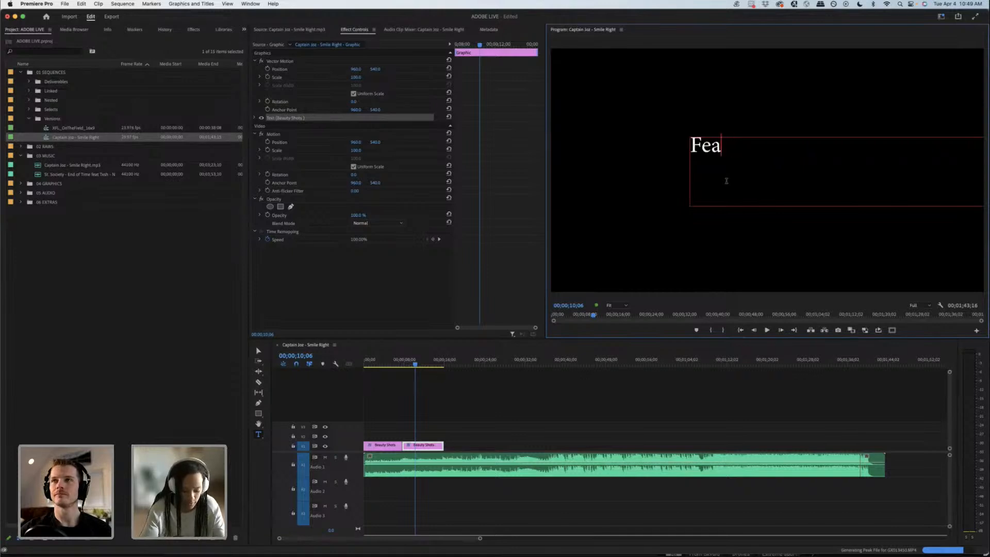
pyautogui.write('ture ')
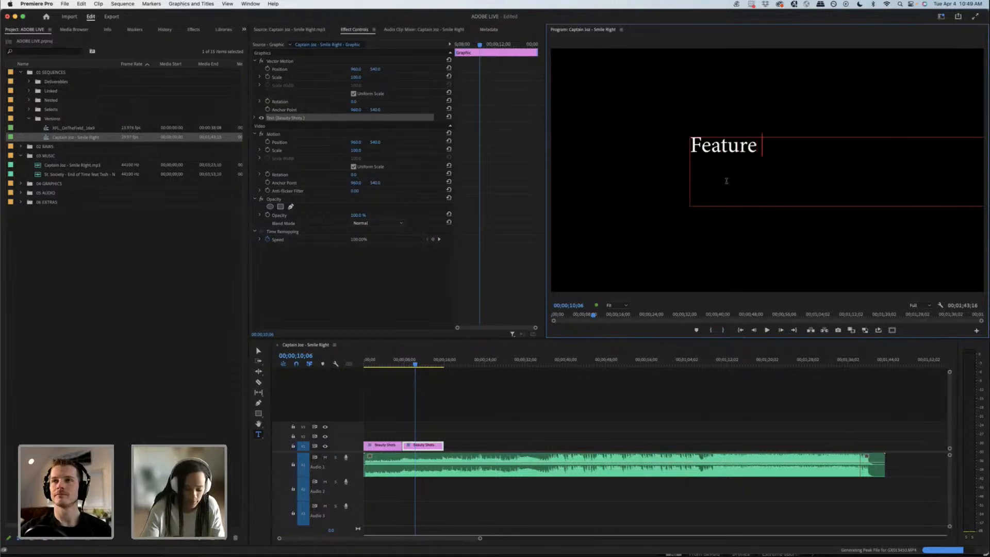
pyautogui.write('of the ')
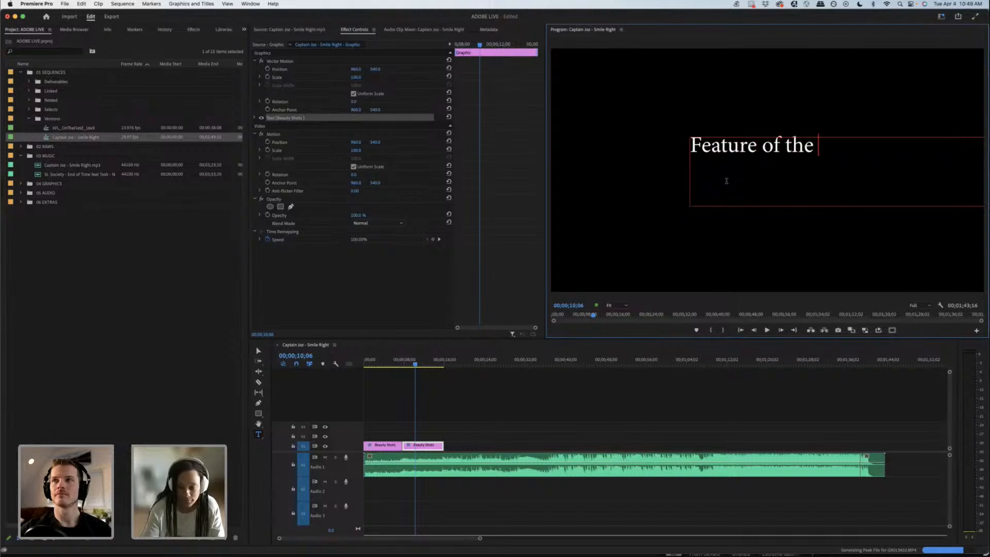
pyautogui.write('rone')
pyautogui.press('BackSpace')
pyautogui.press('BackSpace')
pyautogui.press('BackSpace')
pyautogui.press('BackSpace')
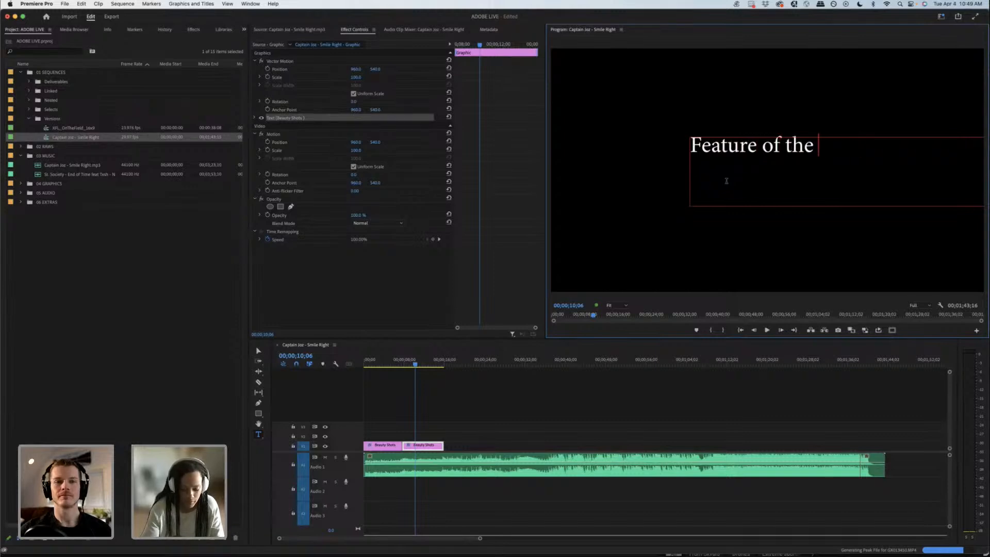
pyautogui.write('Drone')
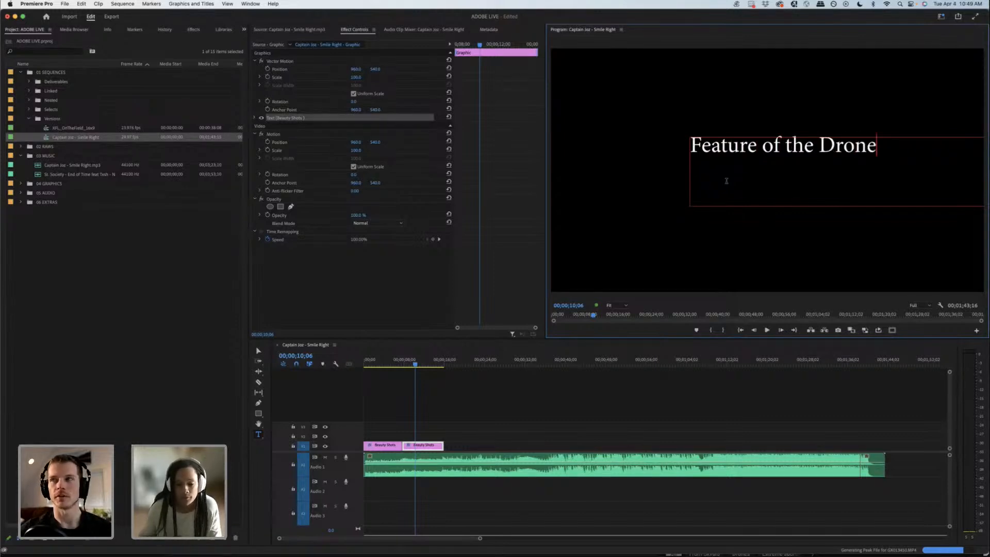
pyautogui.click(504, 387)
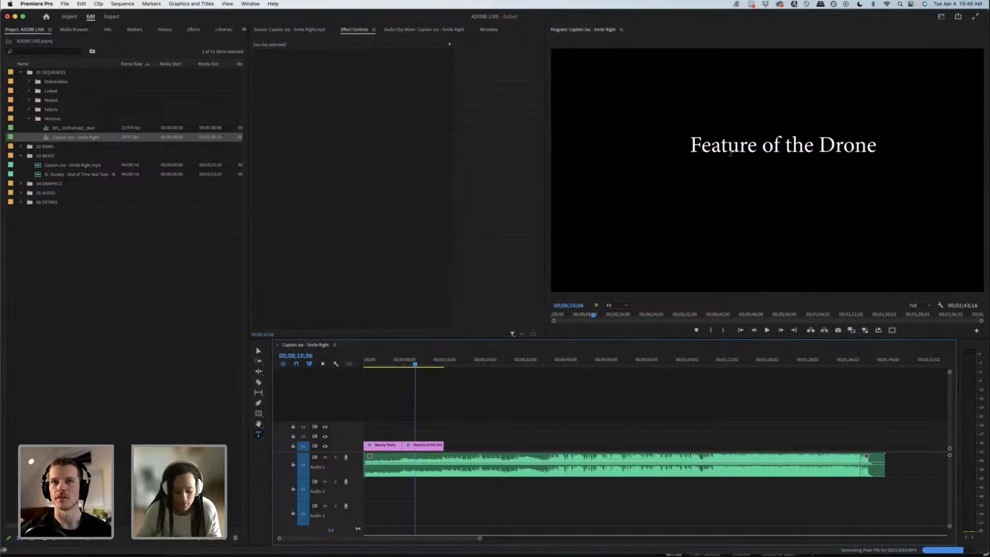
# Step: Centre-align the Feature of the Drone text and move its text box to the middle of the frame
pyautogui.press('v')
pyautogui.click(691, 144)
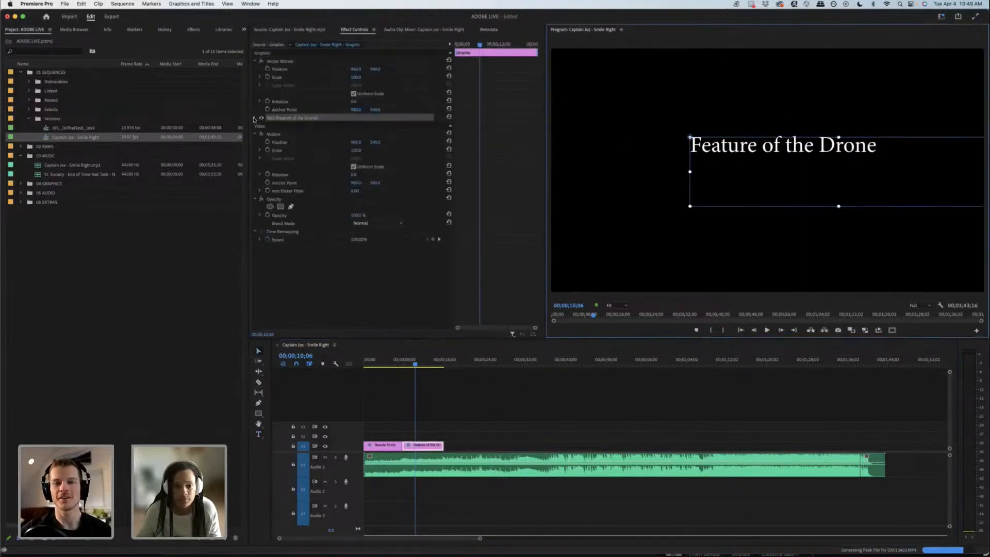
pyautogui.click(284, 166)
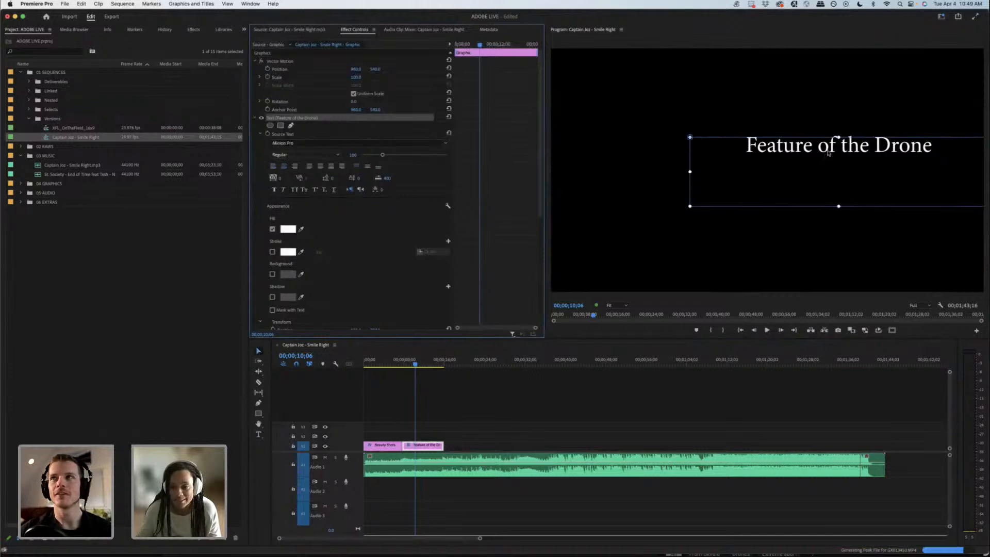
pyautogui.click(759, 164)
pyautogui.moveTo(759, 164); pyautogui.dragTo(728, 170)
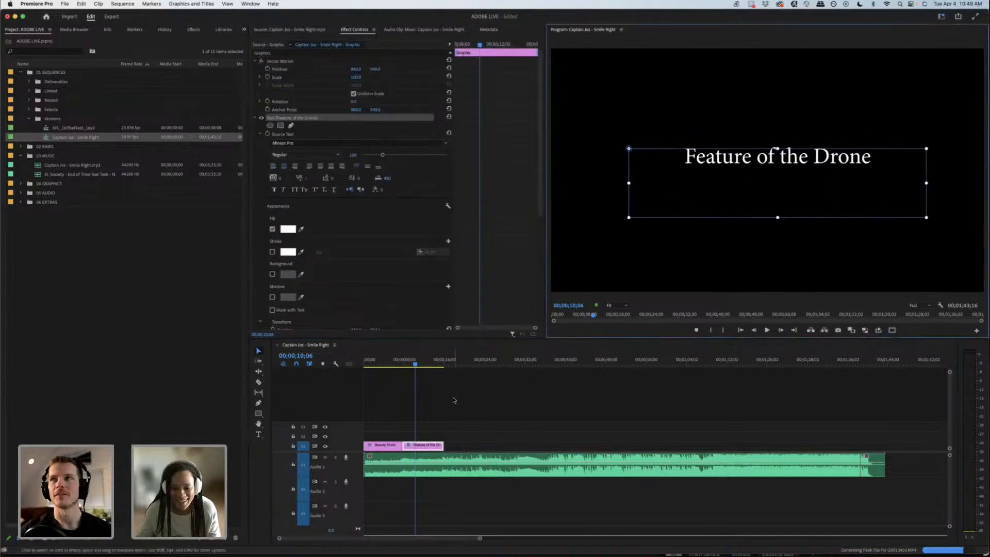
# Step: Extend the Feature of the Drone title clip further along the music and split it at 00;00;15;21
pyautogui.click(443, 358)
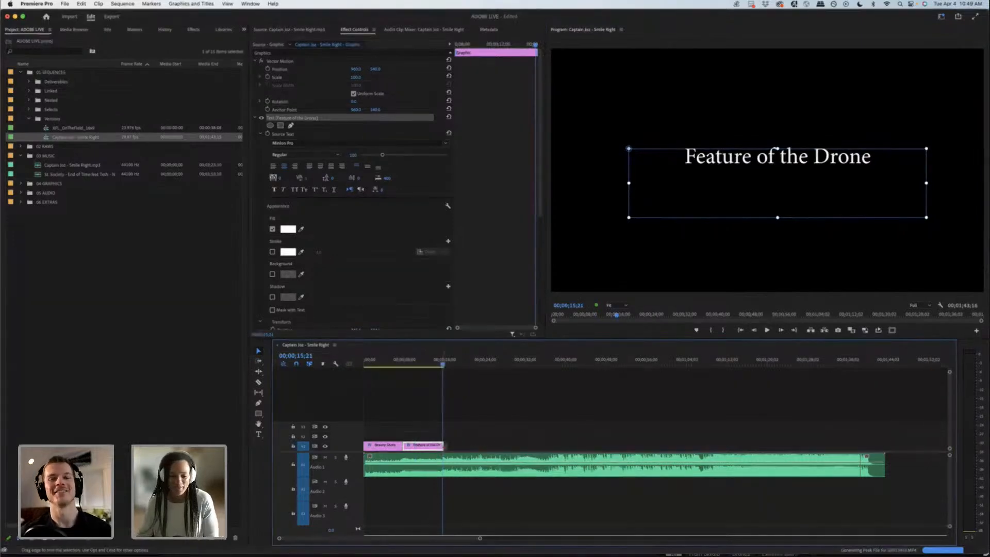
pyautogui.moveTo(446, 445); pyautogui.dragTo(501, 446)
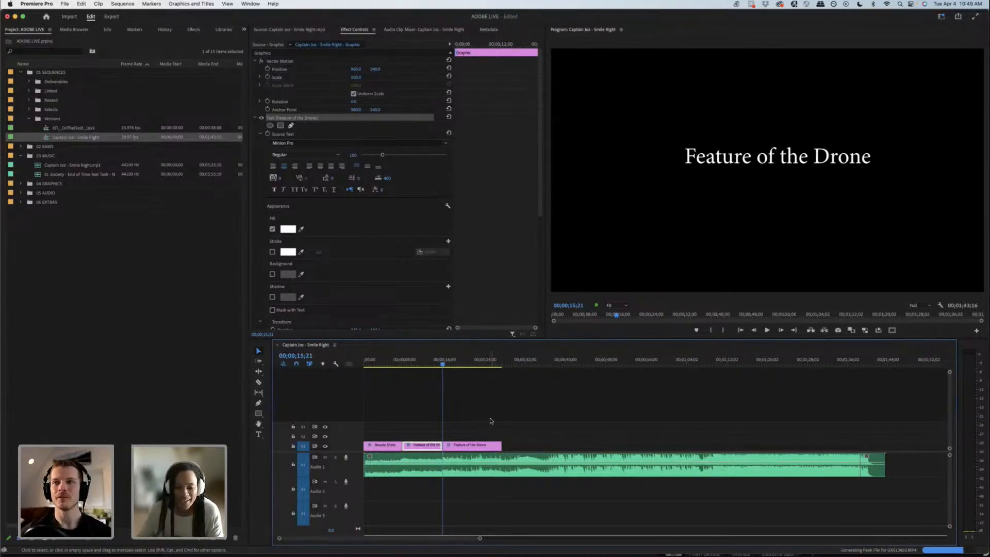
# Step: Review the title sections against the music from the sequence start up to the second cut
pyautogui.click(373, 363)
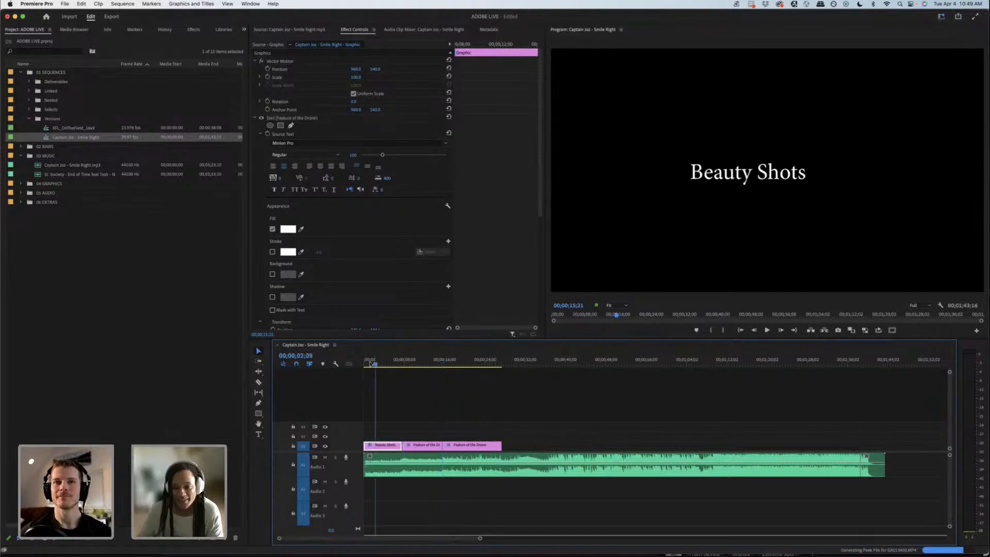
pyautogui.moveTo(370, 363); pyautogui.dragTo(421, 356)
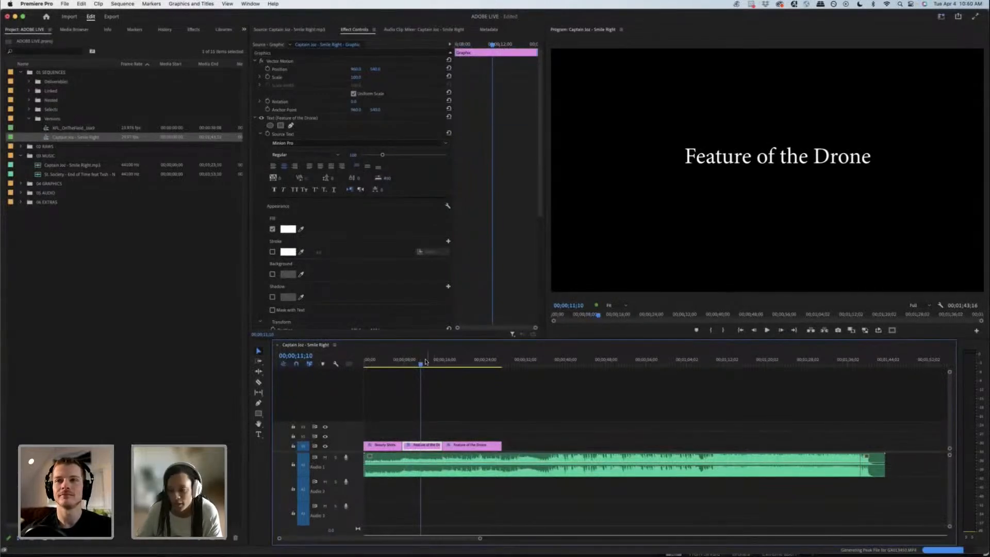
pyautogui.moveTo(424, 362)
pyautogui.mouseDown()
pyautogui.moveTo(409, 362)
pyautogui.moveTo(442, 360)
pyautogui.mouseUp()
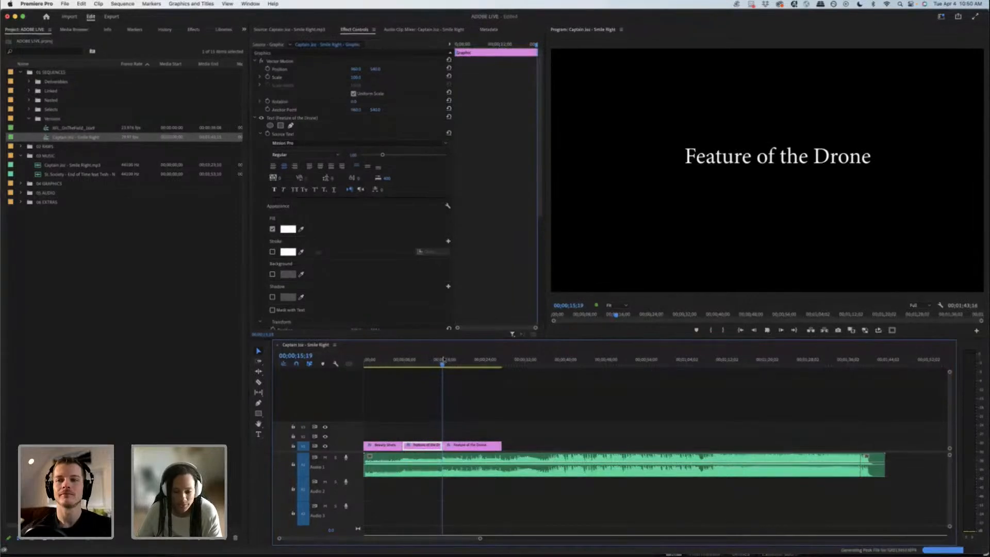
# Step: Listen to the music past the second cut and extend the third title clip to about 30 seconds
pyautogui.press('space')
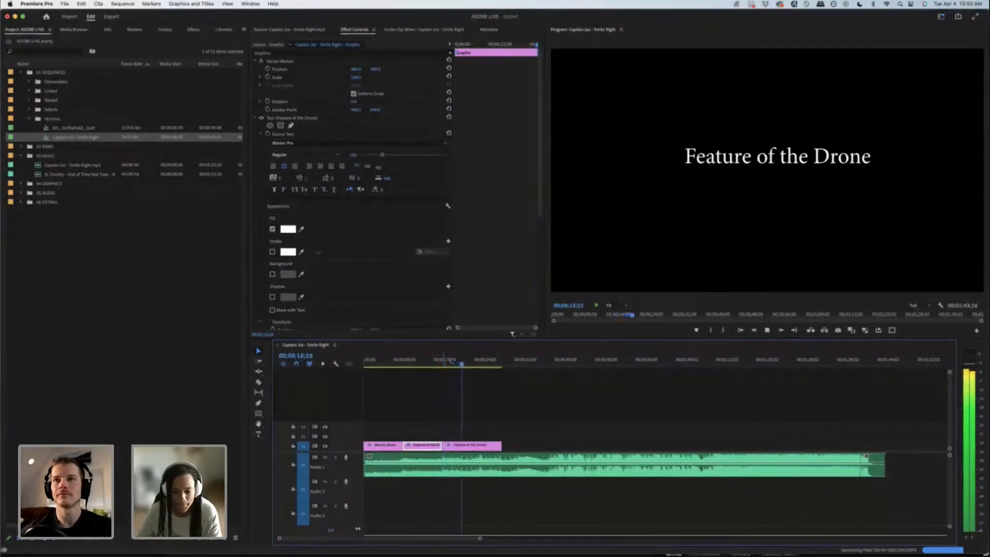
pyautogui.press('space')
pyautogui.click(501, 360)
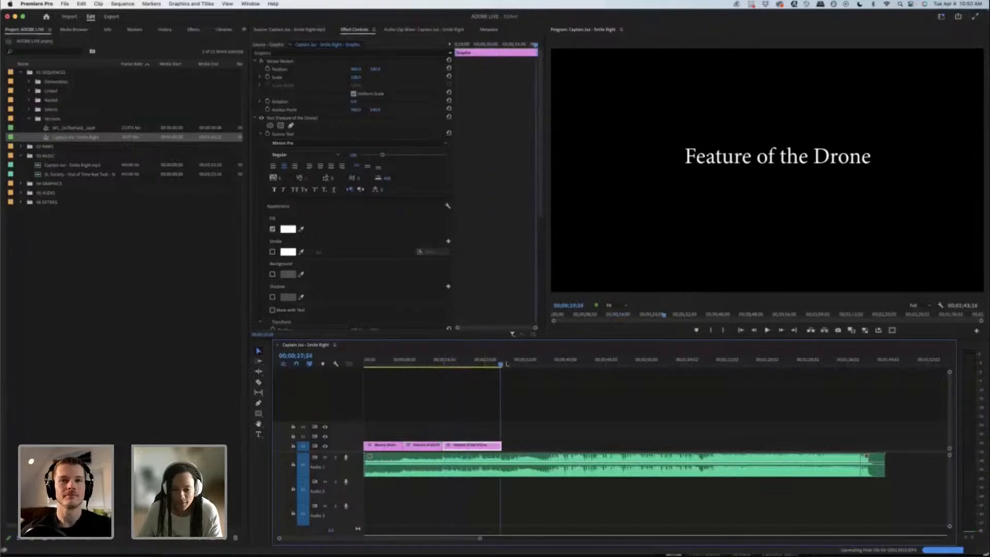
pyautogui.moveTo(507, 364); pyautogui.dragTo(514, 364)
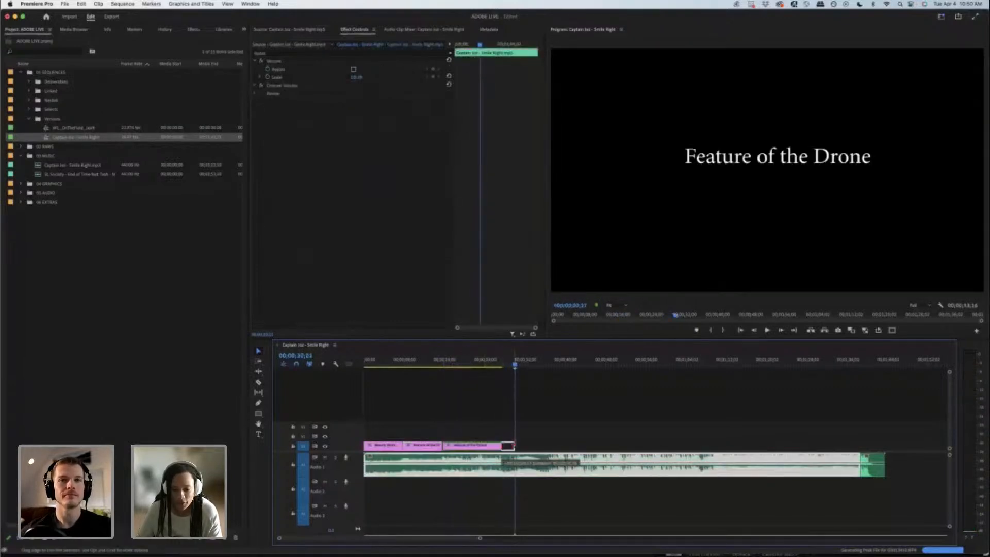
pyautogui.moveTo(515, 446); pyautogui.dragTo(514, 446)
# Step: Replace the text of the third title clip with "Establish some Characters"
pyautogui.click(475, 364)
pyautogui.click(802, 164)
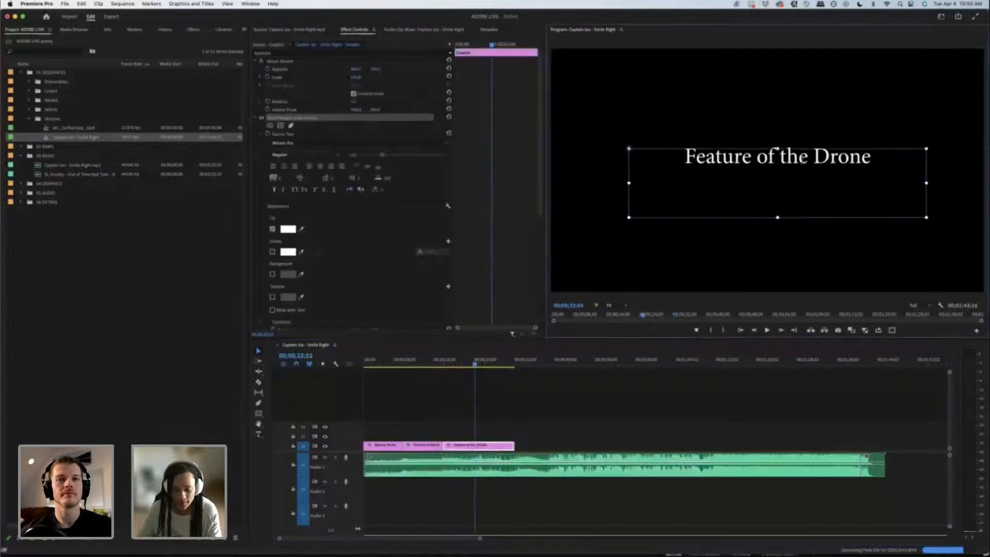
pyautogui.doubleClick(802, 159)
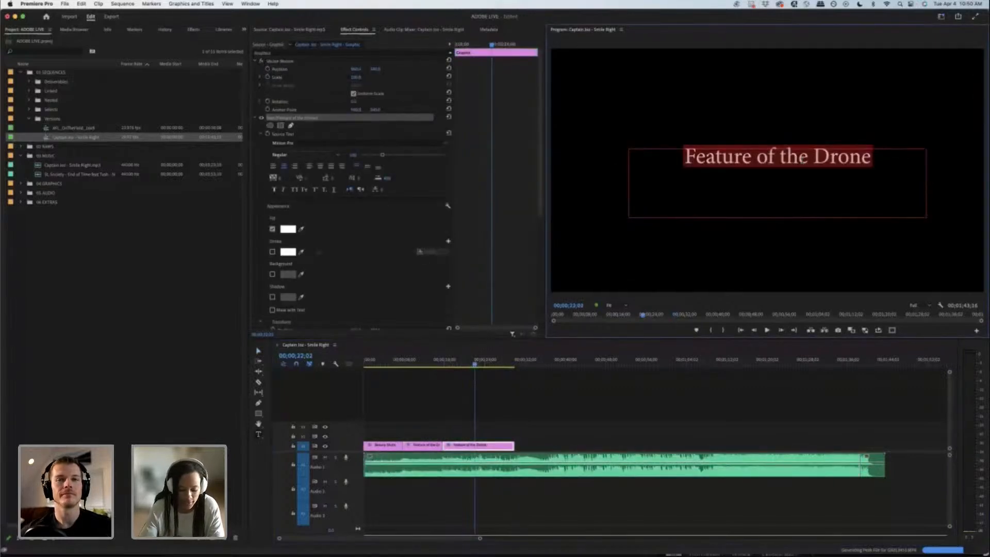
pyautogui.write('Establu')
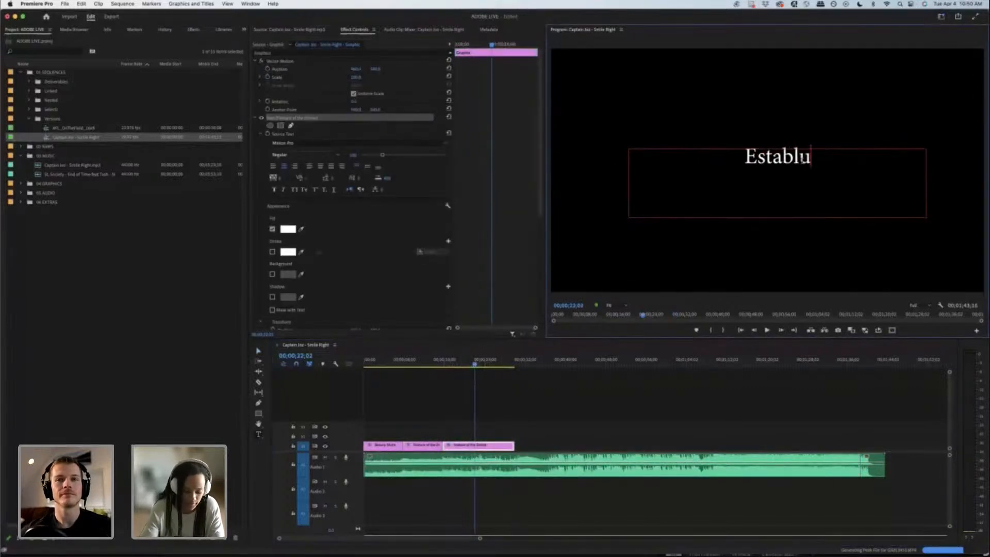
pyautogui.press('BackSpace')
pyautogui.write('ish some Ch')
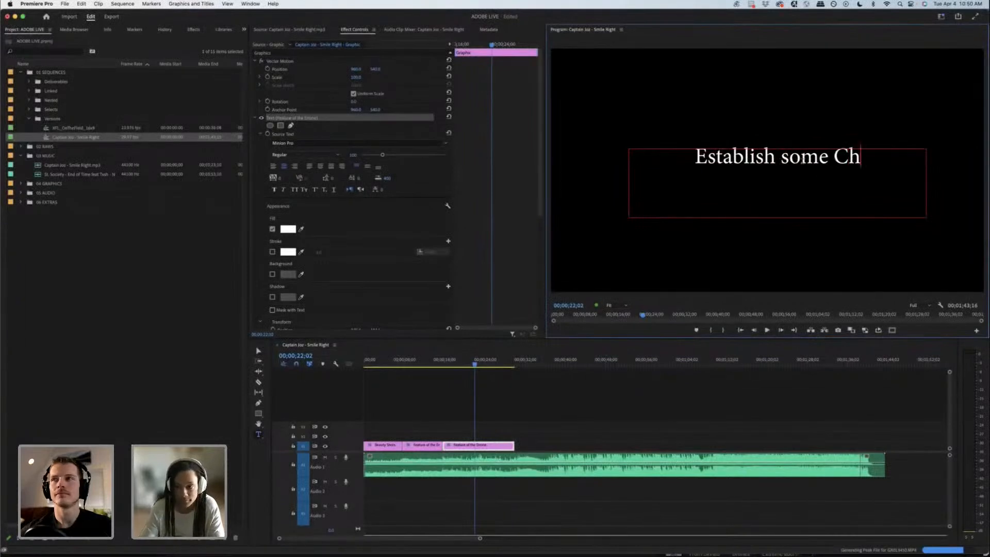
pyautogui.write('aracters')
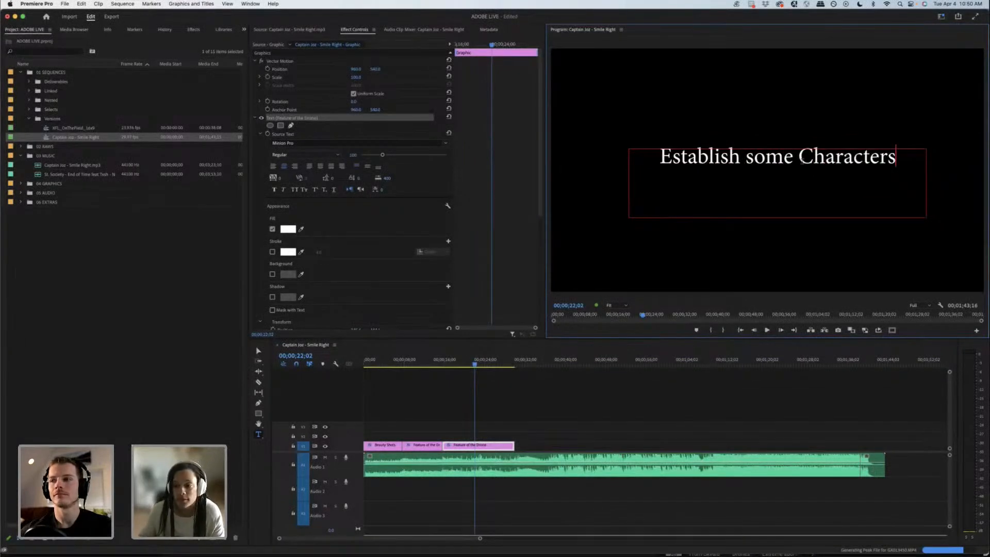
pyautogui.click(572, 425)
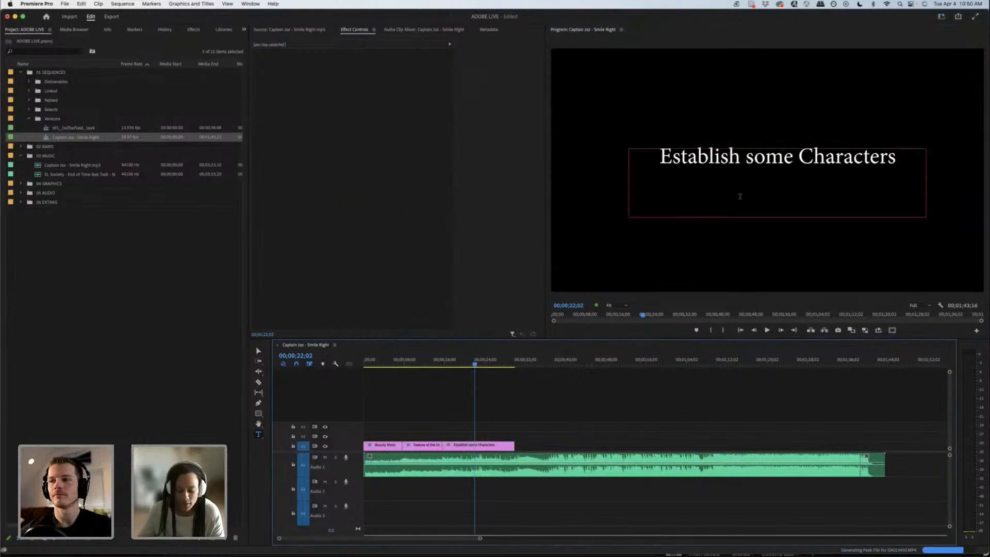
# Step: Add "/ Gear Up Shots" to the end of the third title's text and nudge its text box slightly
pyautogui.press('v')
pyautogui.click(764, 165)
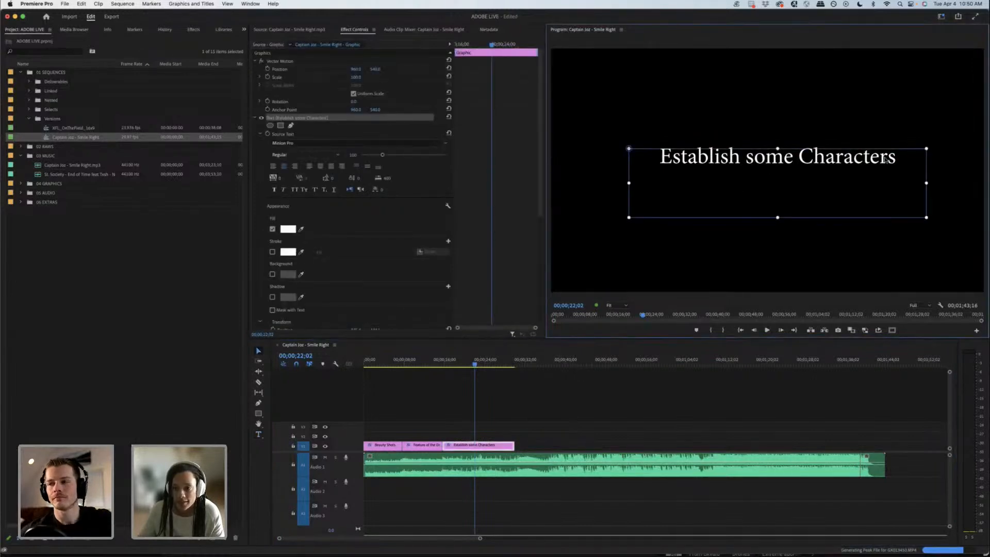
pyautogui.doubleClick(900, 157)
pyautogui.click(900, 157)
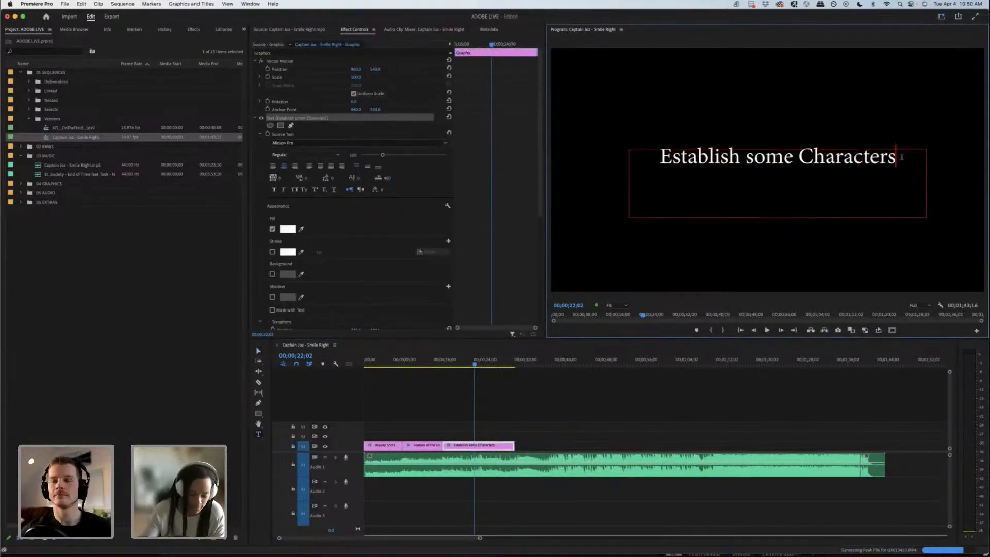
pyautogui.write('/ Gear')
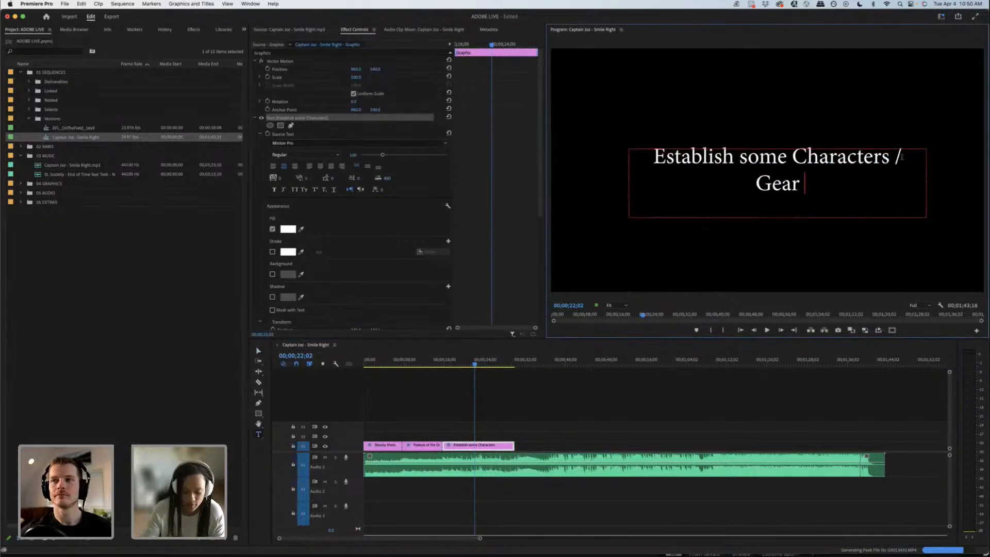
pyautogui.write(' Up Sh')
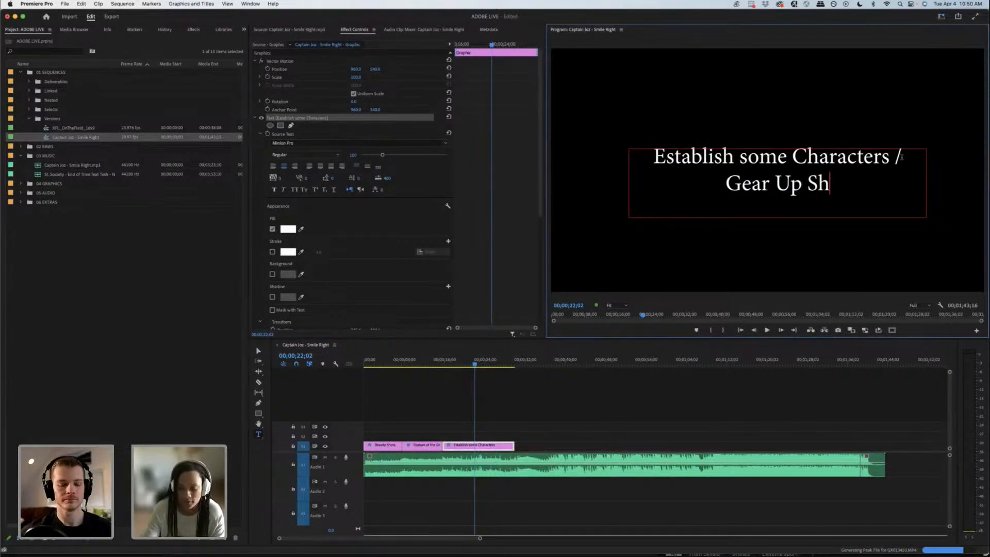
pyautogui.write('ots')
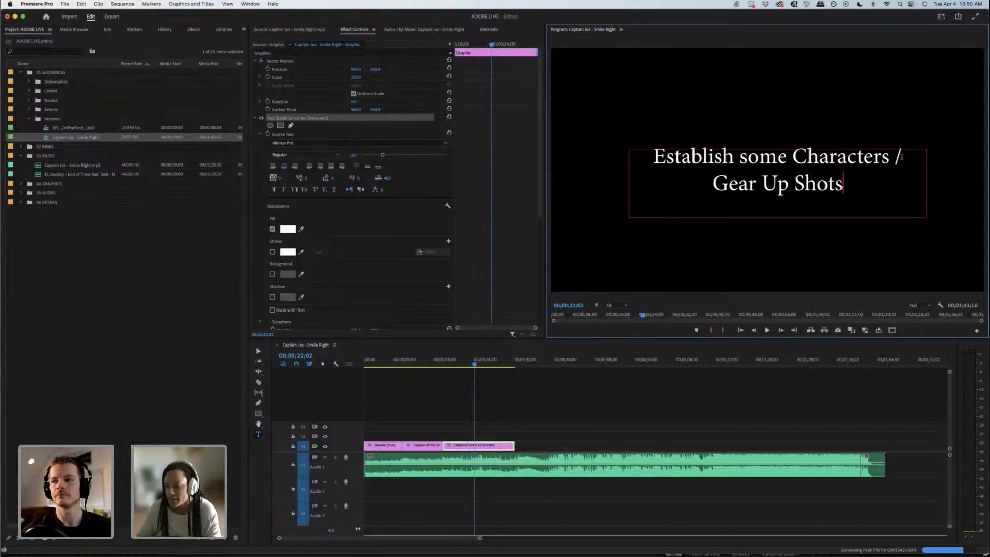
pyautogui.click(492, 388)
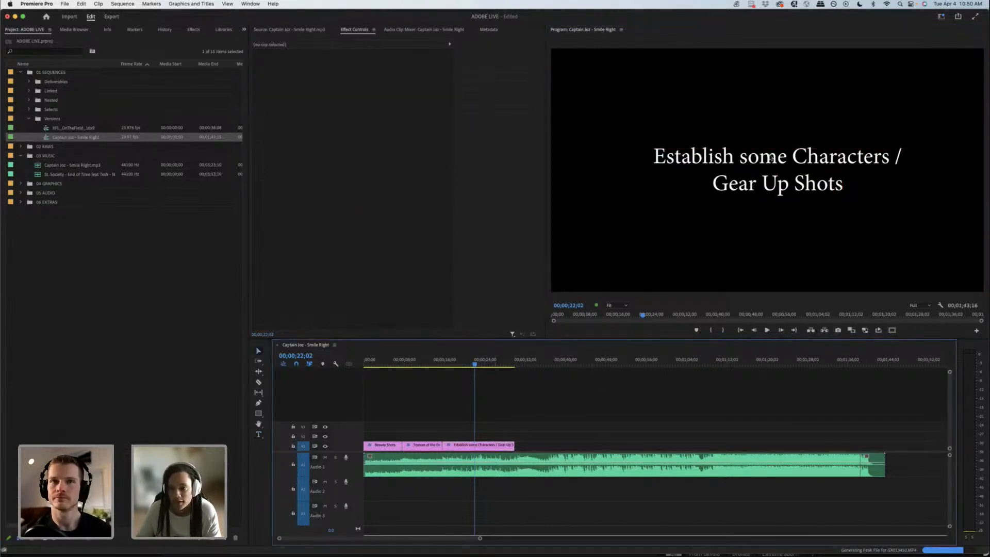
pyautogui.click(753, 178)
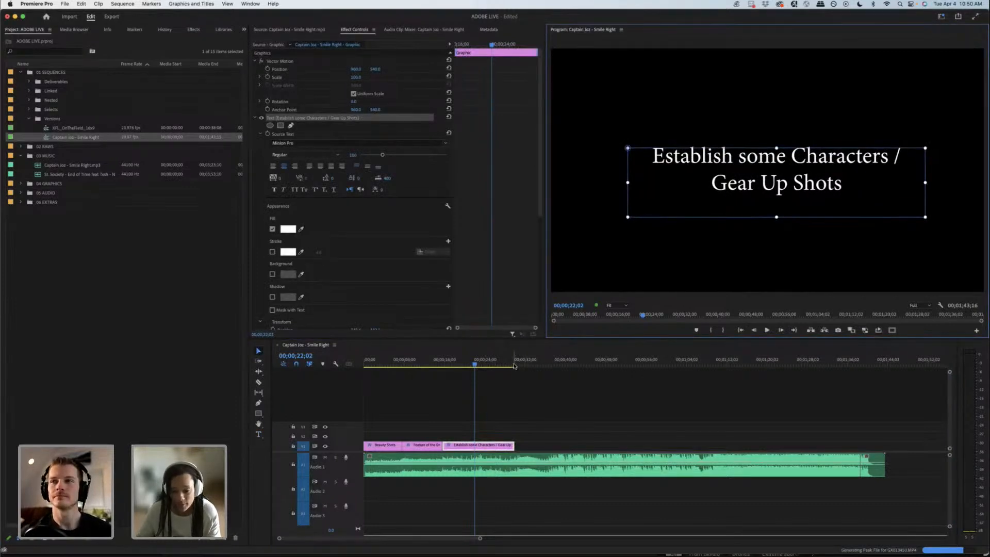
# Step: Extend the Establish some Characters / Gear Up Shots title clip further along the music and split it at about 30 seconds
pyautogui.click(513, 365)
pyautogui.press('space')
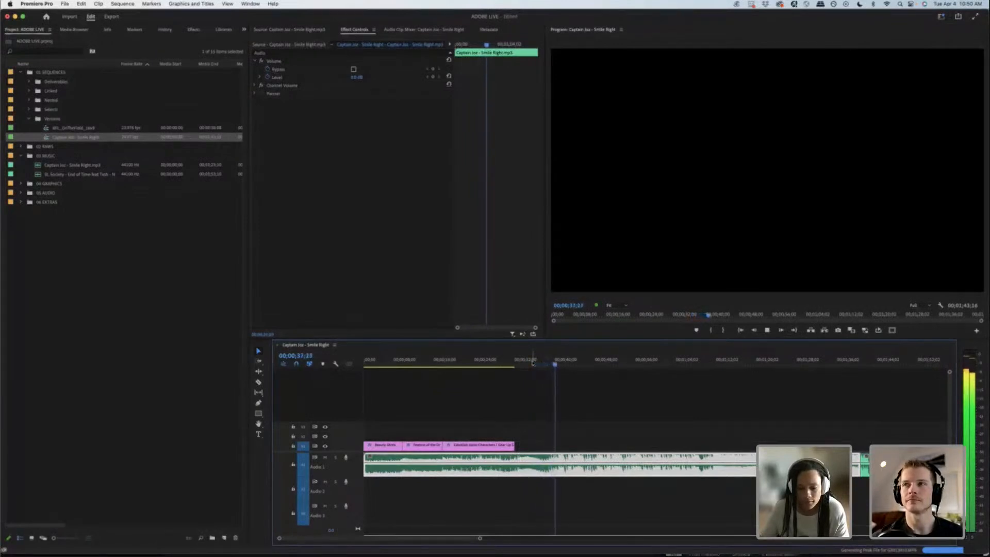
pyautogui.press('space')
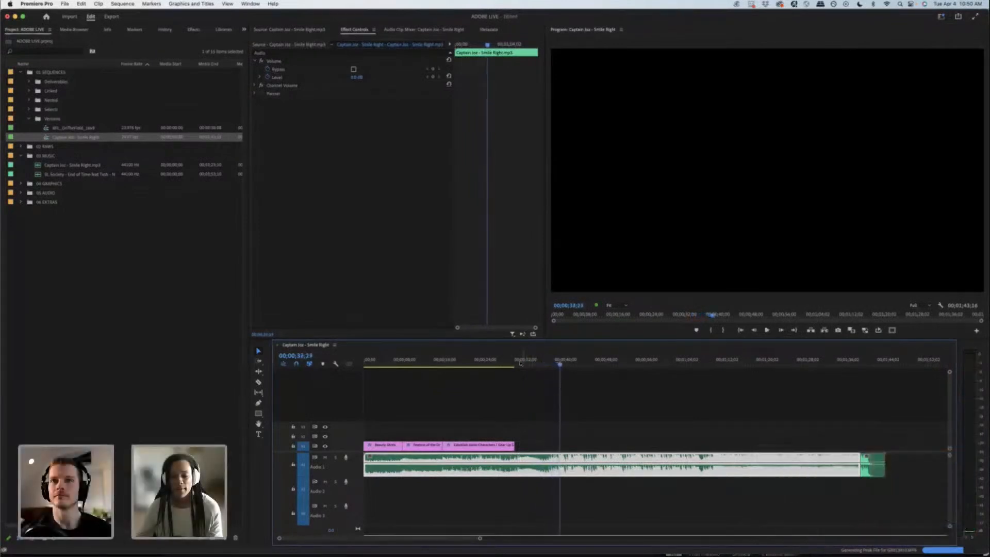
pyautogui.click(517, 363)
pyautogui.click(520, 363)
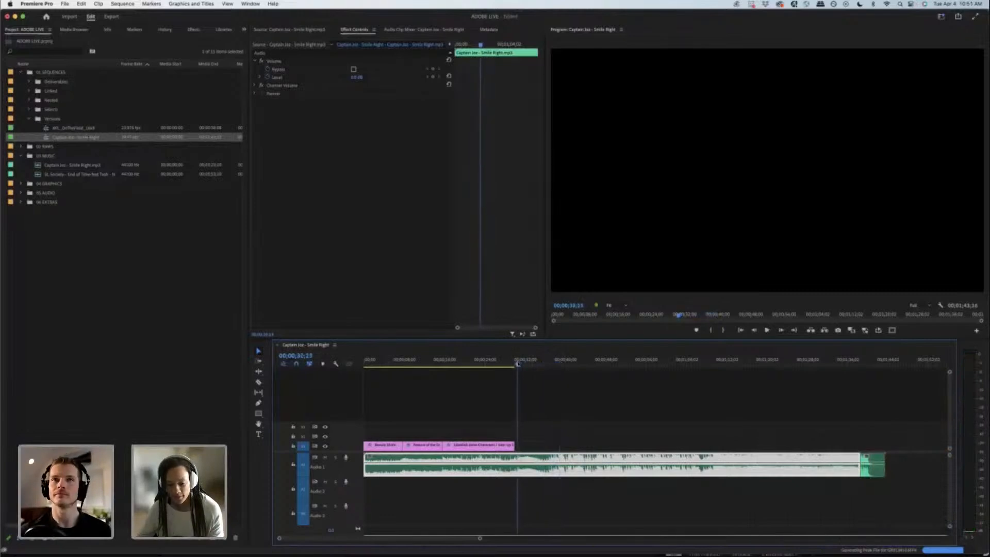
pyautogui.moveTo(514, 445); pyautogui.dragTo(551, 445)
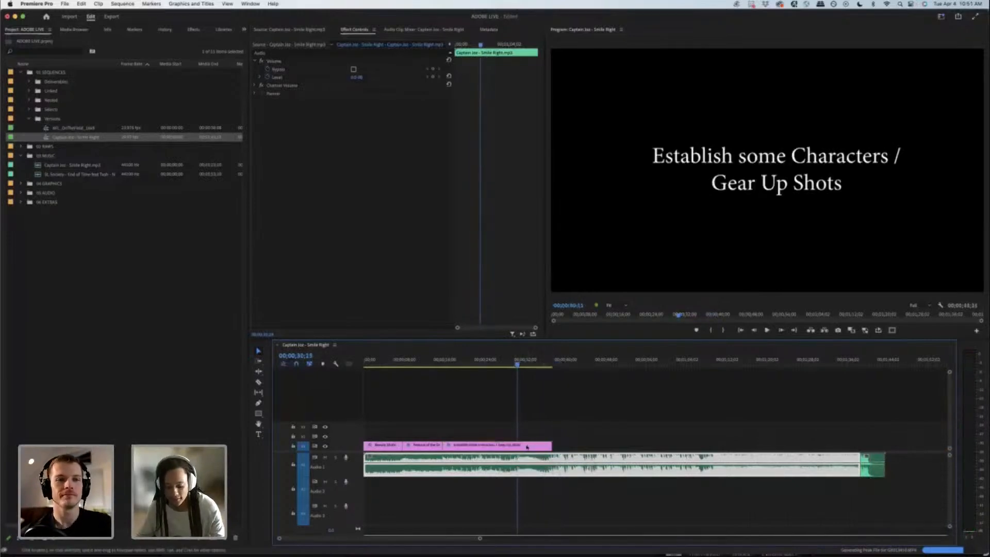
pyautogui.click(527, 446)
# Step: Replace the text of the new fourth title clip with "Character Moment"
pyautogui.press('space')
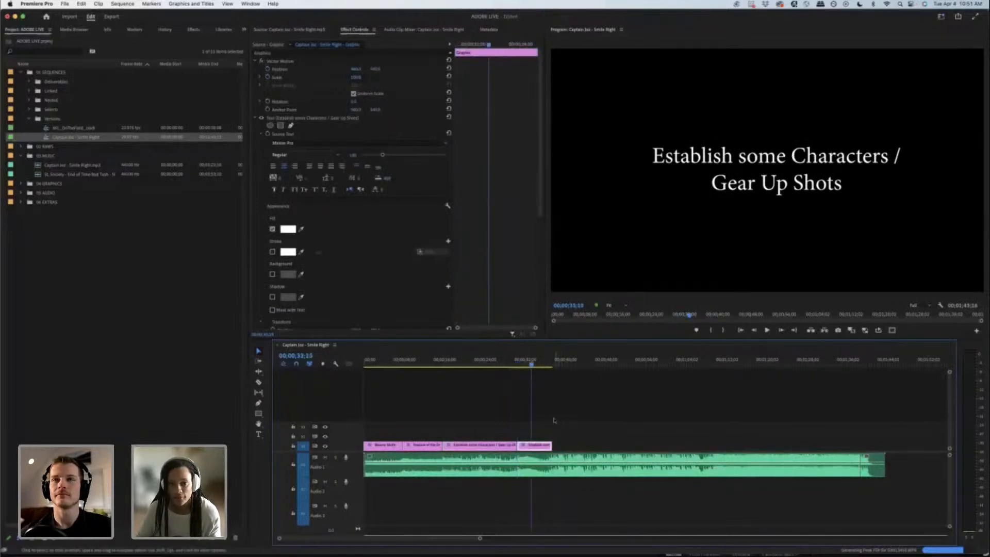
pyautogui.press('space')
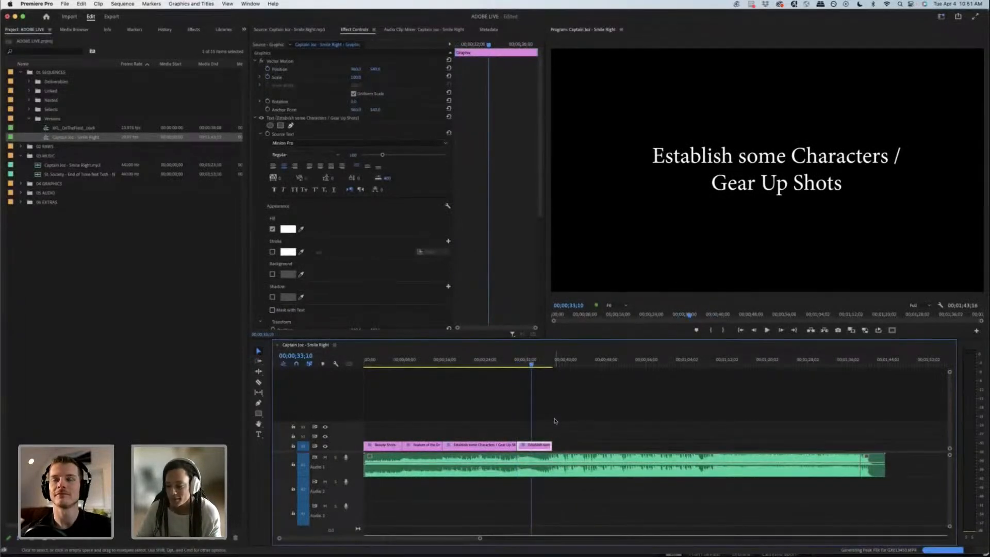
pyautogui.doubleClick(782, 190)
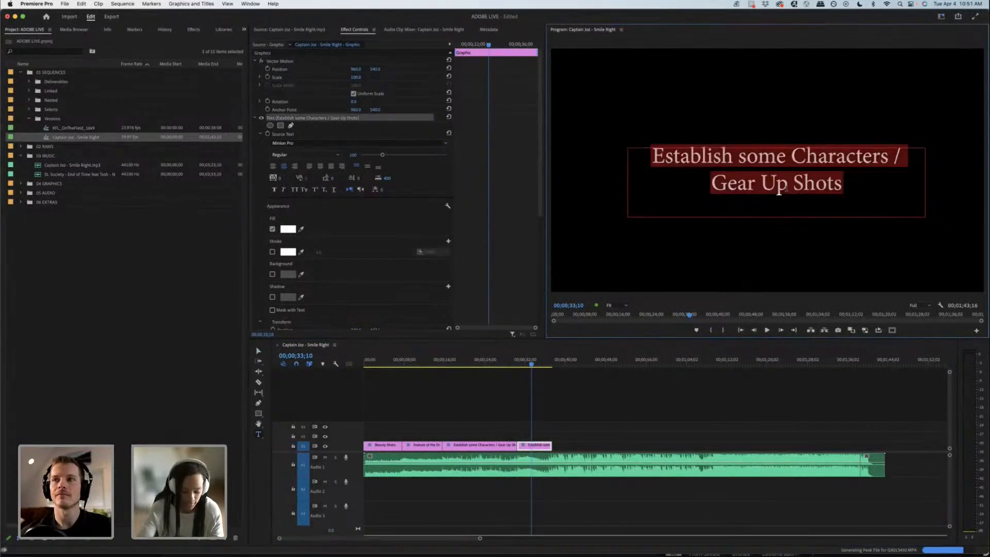
pyautogui.write('Charact')
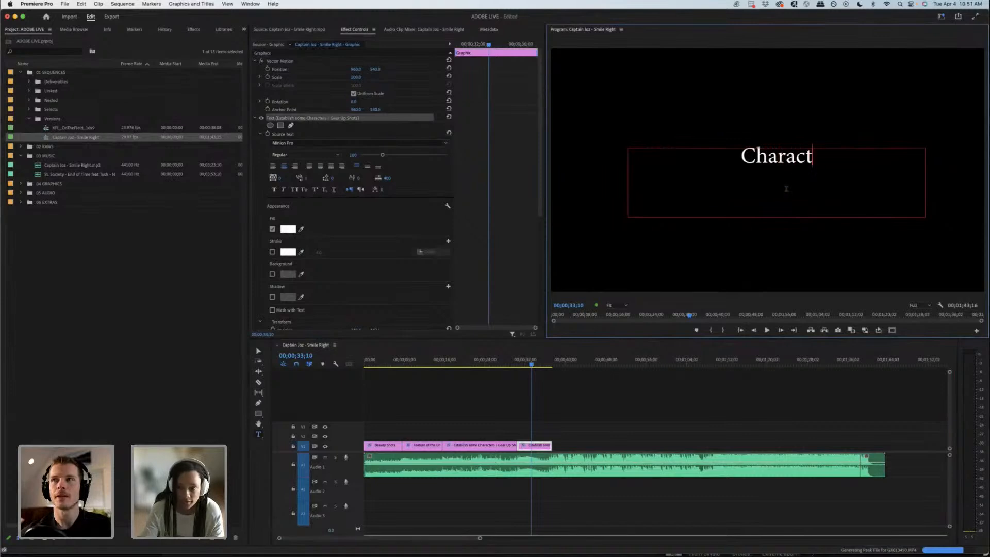
pyautogui.write('er Moment')
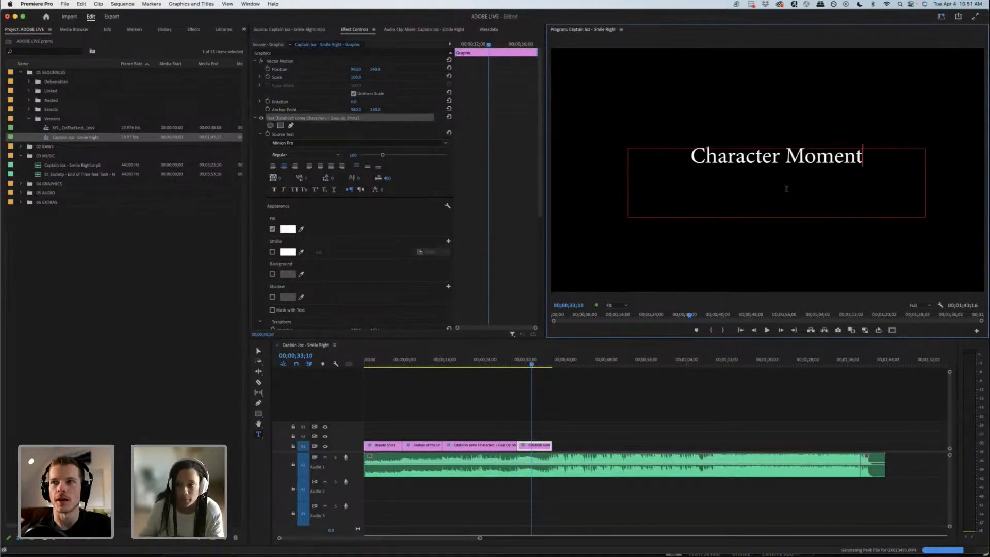
pyautogui.click(582, 399)
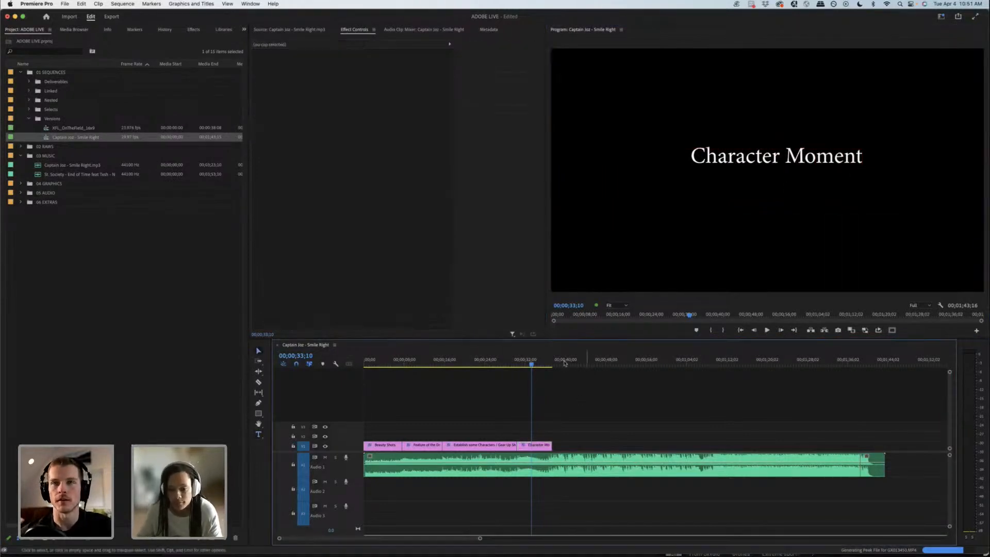
# Step: Extend the Character Moment clip to about one minute, split it at 00;00;37;03, and shift the cut slightly later to match the music
pyautogui.moveTo(532, 362); pyautogui.dragTo(553, 360)
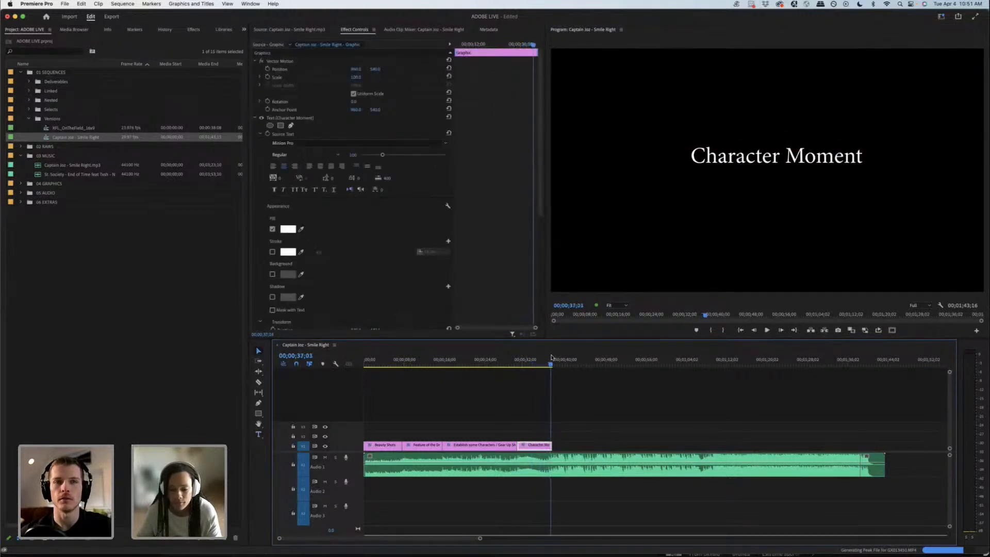
pyautogui.moveTo(534, 448); pyautogui.dragTo(665, 445)
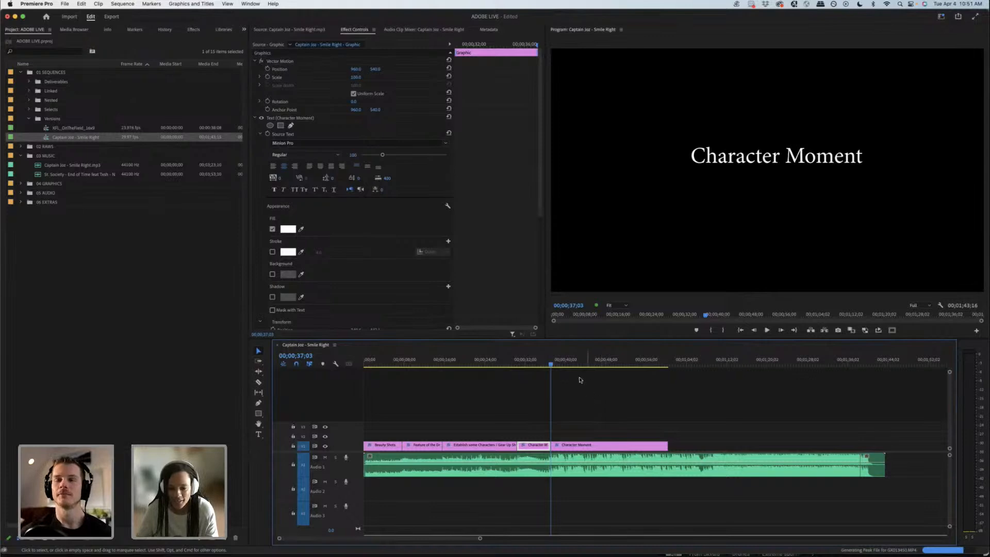
pyautogui.press('space')
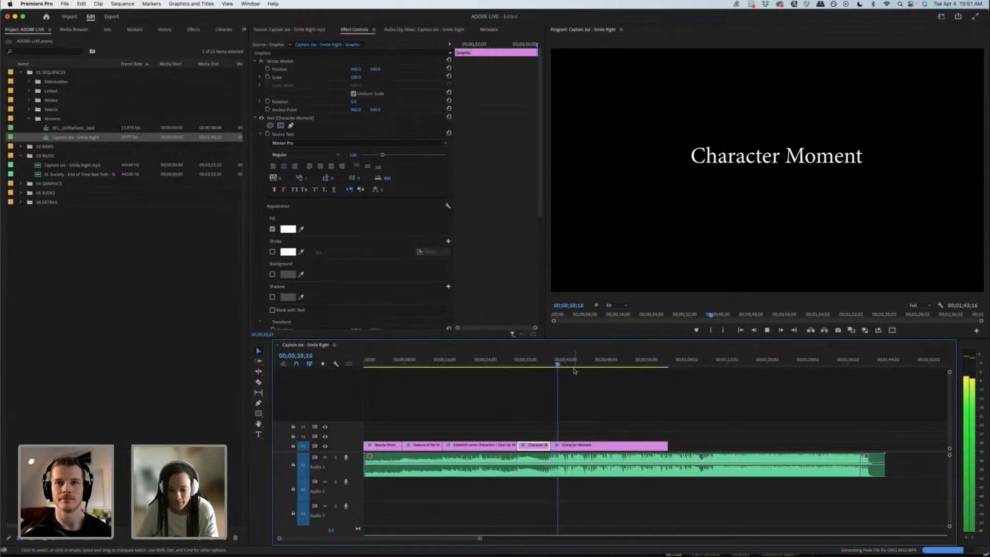
pyautogui.press('space')
pyautogui.moveTo(551, 445); pyautogui.dragTo(560, 446)
# Step: Replace the text of the fifth title clip with "Action Moments" and nudge its text box slightly
pyautogui.moveTo(561, 362); pyautogui.dragTo(612, 364)
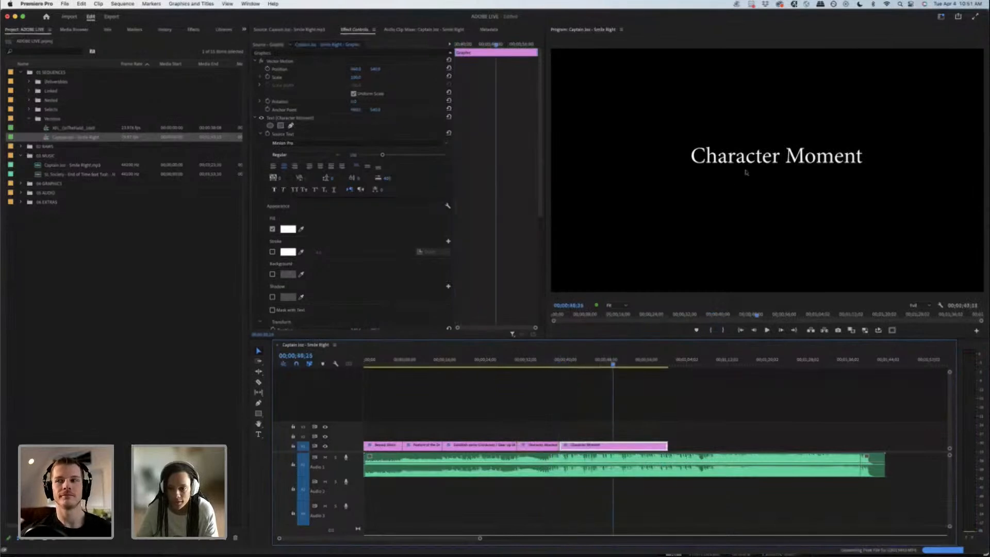
pyautogui.doubleClick(754, 162)
pyautogui.write('Action Moments')
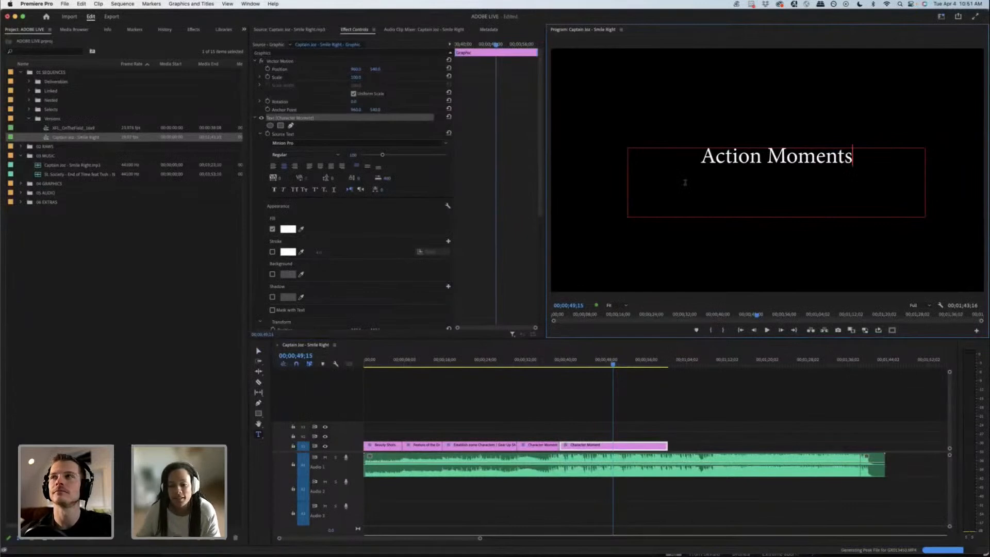
pyautogui.click(638, 419)
pyautogui.press('v')
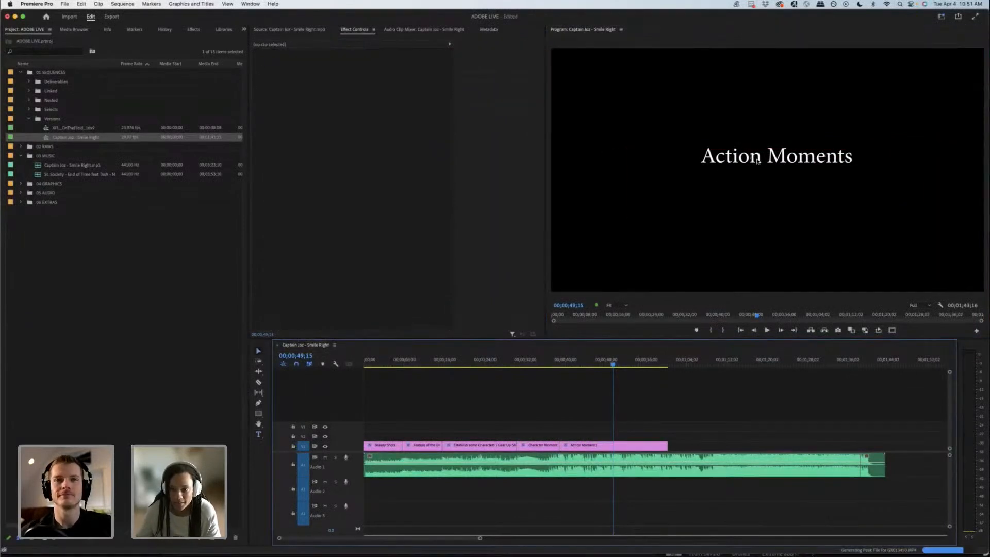
pyautogui.moveTo(761, 158); pyautogui.dragTo(756, 160)
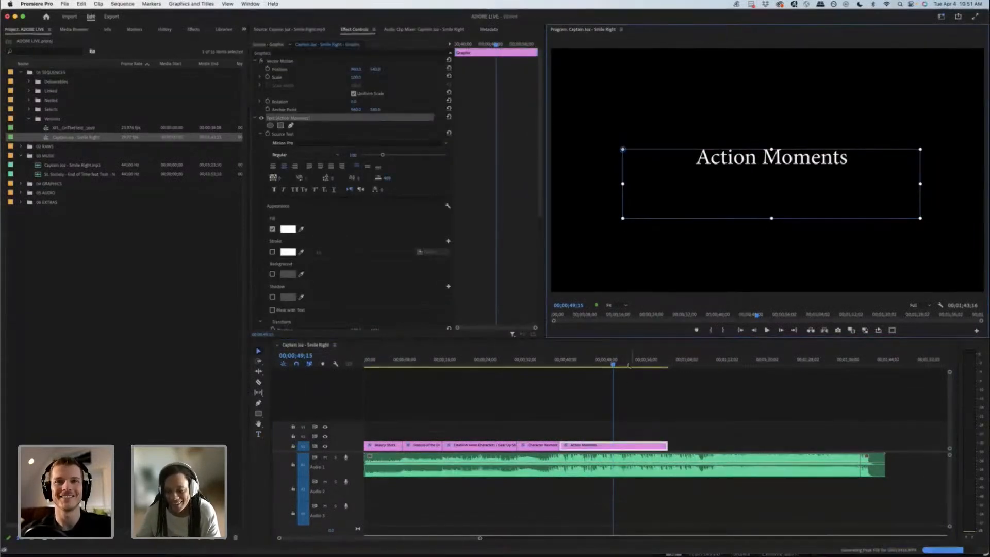
# Step: Play the music to find the change, split the Action Moments title clip at 00;00;54;08, and extend the second part to about 00;01;07
pyautogui.moveTo(625, 363); pyautogui.dragTo(602, 364)
pyautogui.press('space')
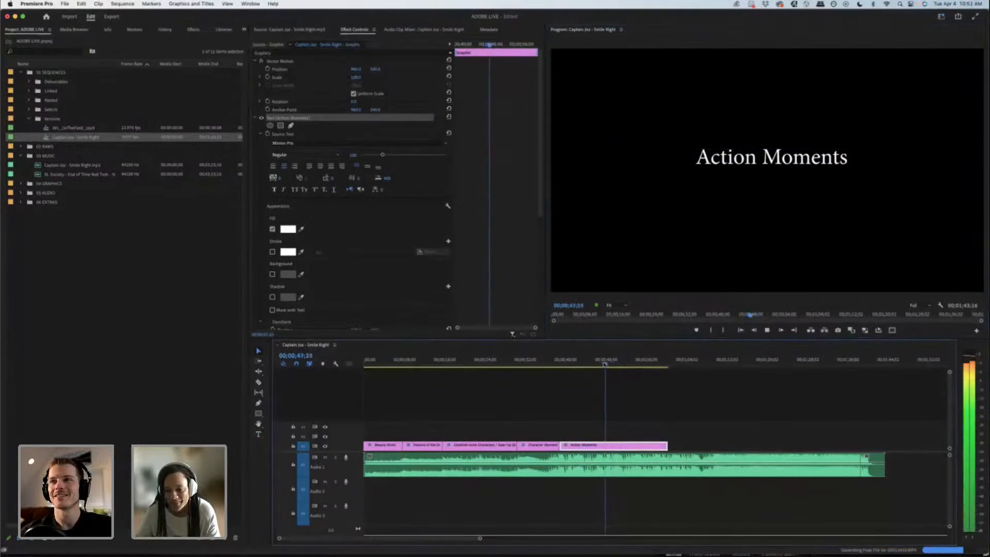
pyautogui.click(636, 363)
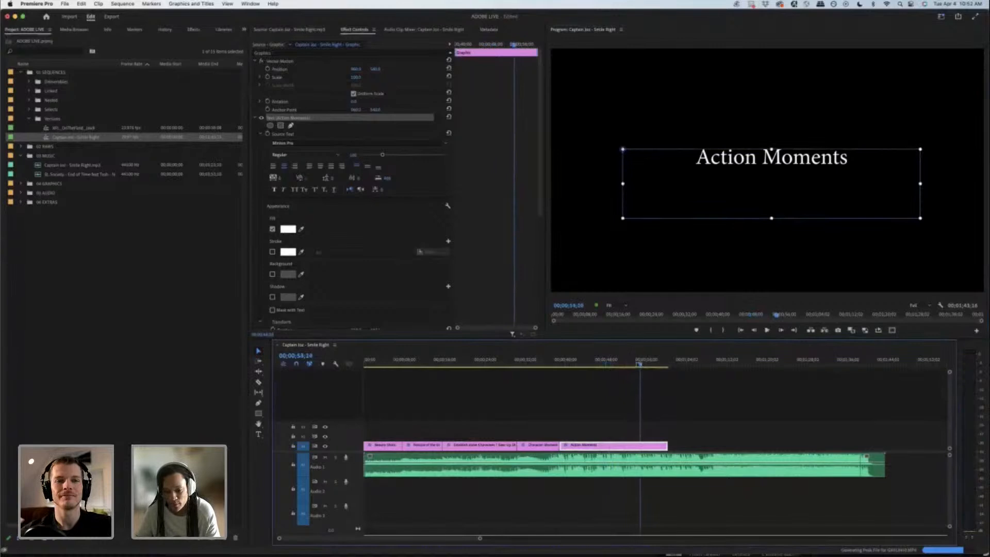
pyautogui.moveTo(636, 363)
pyautogui.mouseDown()
pyautogui.moveTo(610, 363)
pyautogui.moveTo(634, 363)
pyautogui.mouseUp()
pyautogui.press('space')
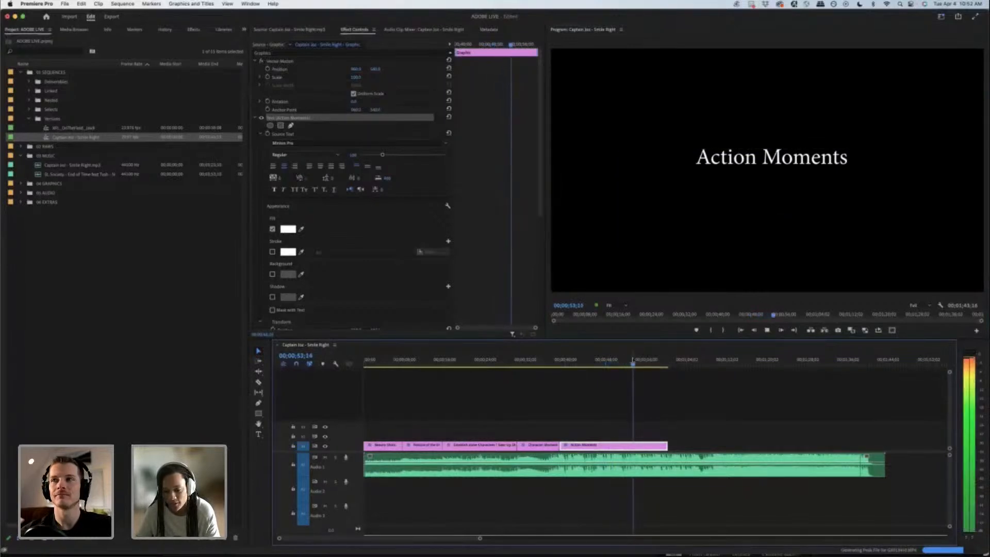
pyautogui.press('space')
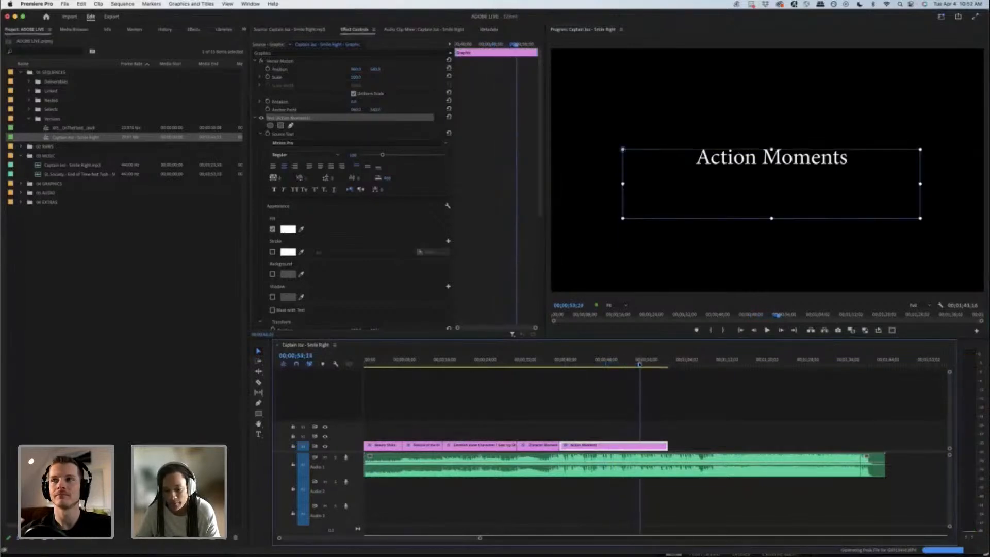
pyautogui.moveTo(640, 364); pyautogui.dragTo(637, 364)
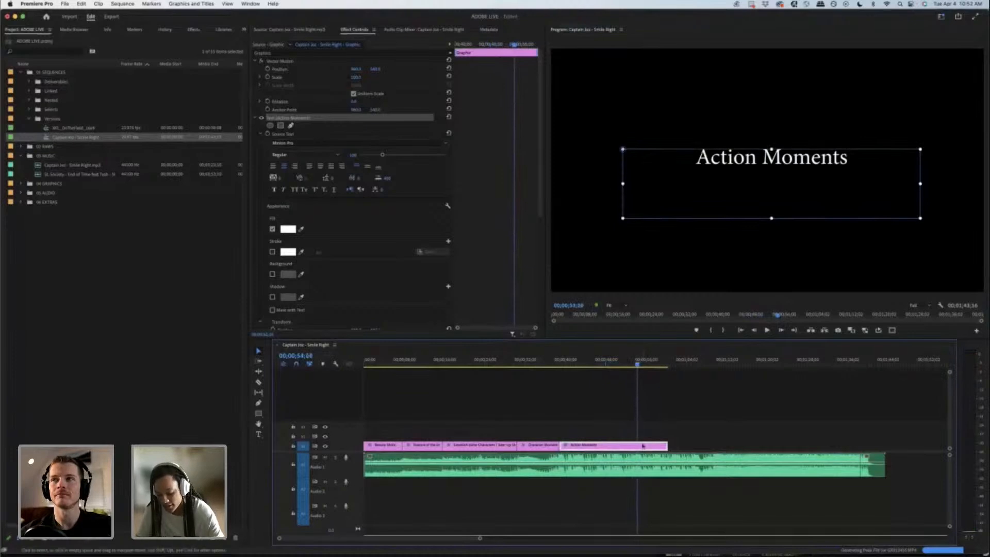
pyautogui.press('super+k')
pyautogui.moveTo(668, 445); pyautogui.dragTo(702, 444)
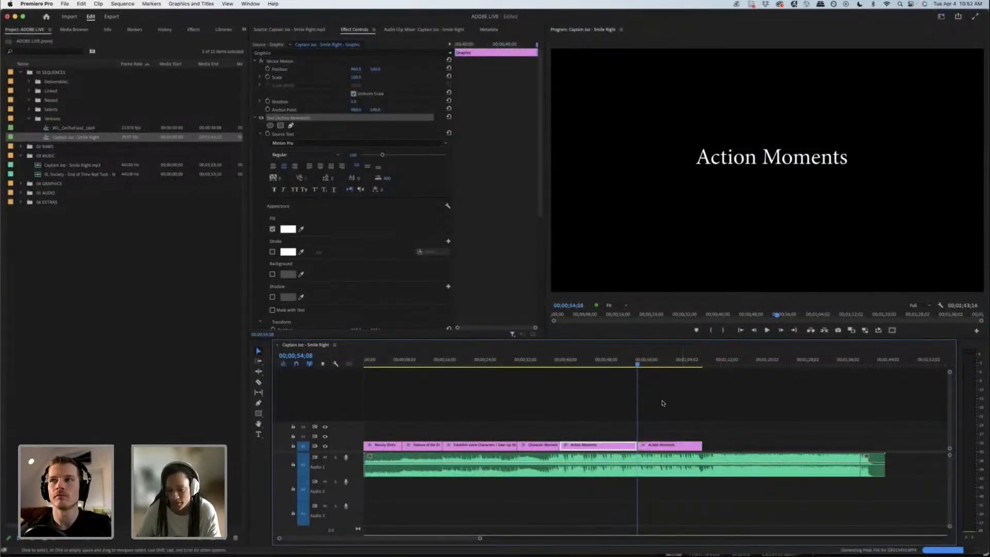
# Step: Change the text of the sixth title clip to "Action Moments - Faster Cuts"
pyautogui.click(642, 362)
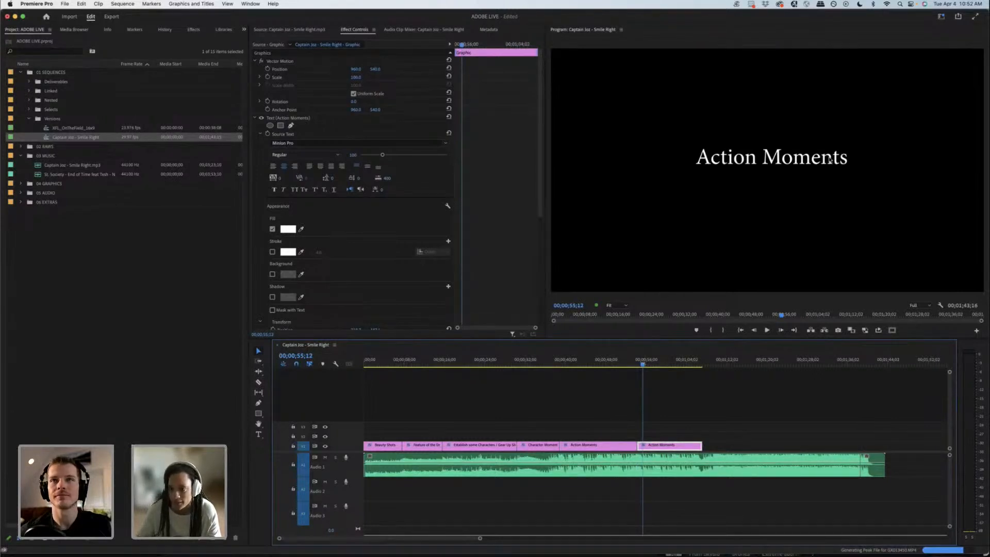
pyautogui.doubleClick(850, 161)
pyautogui.write('-')
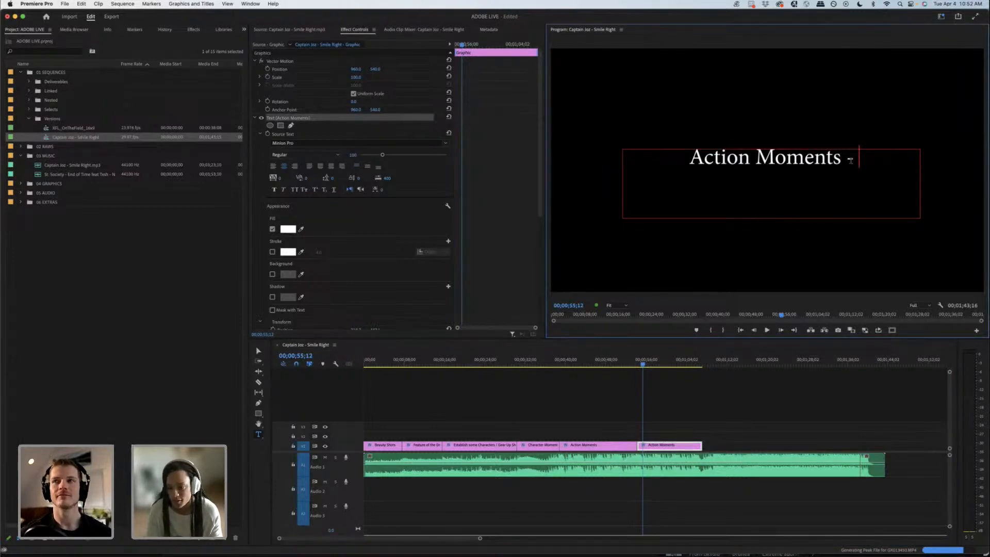
pyautogui.write('Fa')
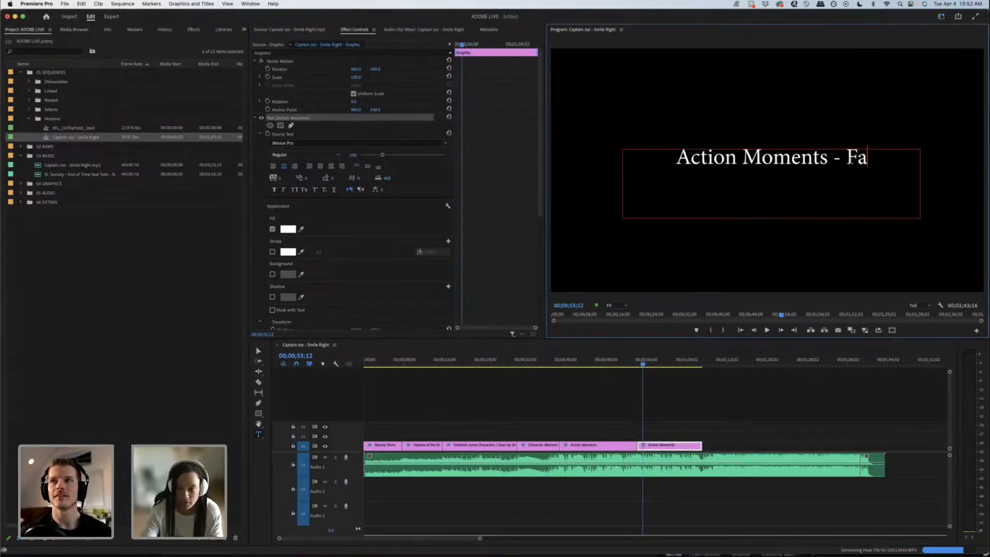
pyautogui.write('ster Cuts')
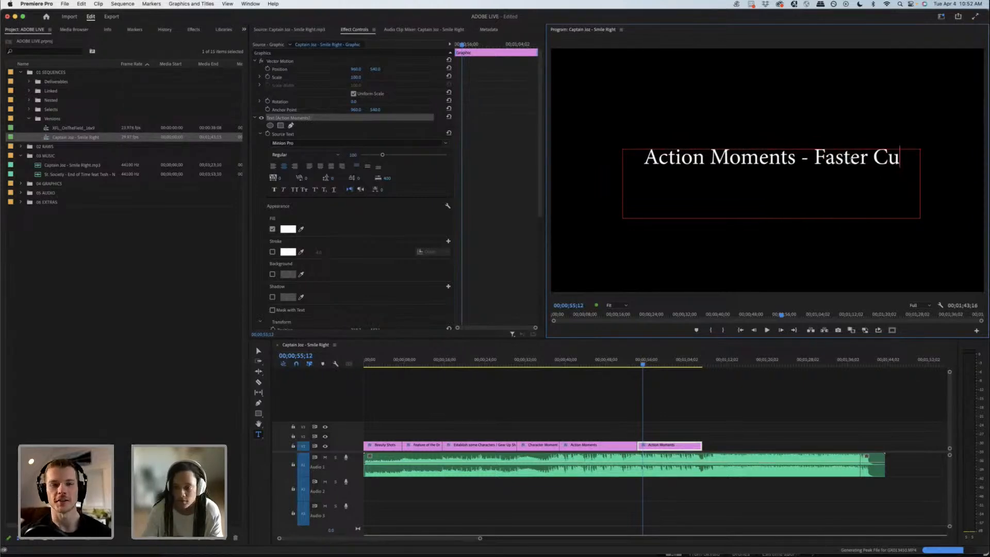
pyautogui.click(756, 413)
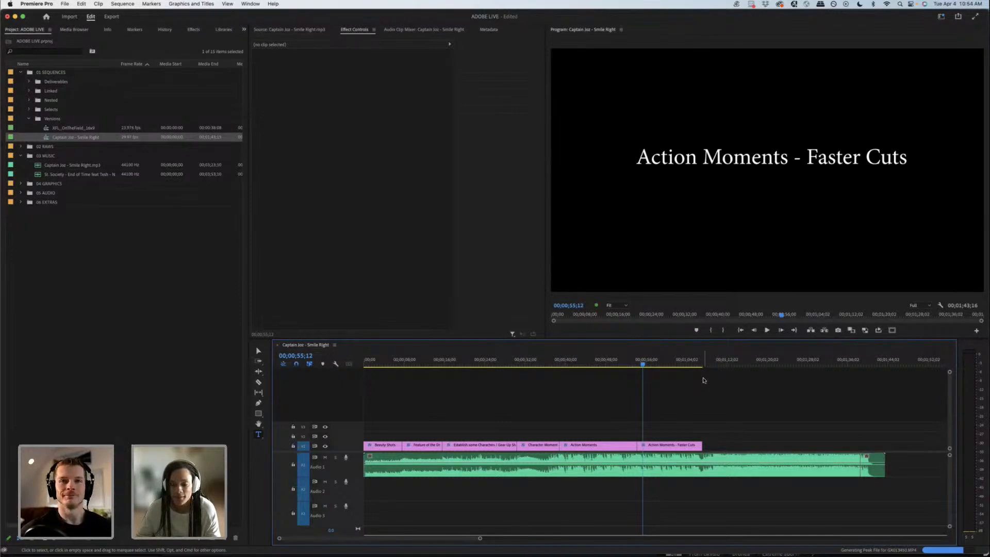
# Step: Extend the Faster Cuts title clip to about 00;01;09 and place copies of the Character Moment clip over its end and right after it
pyautogui.click(689, 361)
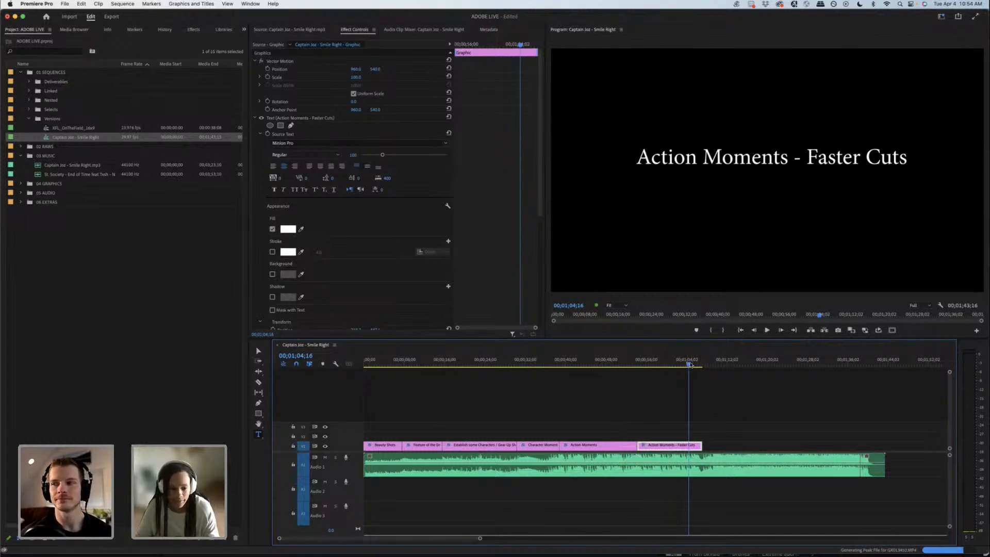
pyautogui.moveTo(688, 364); pyautogui.dragTo(694, 362)
pyautogui.press('space')
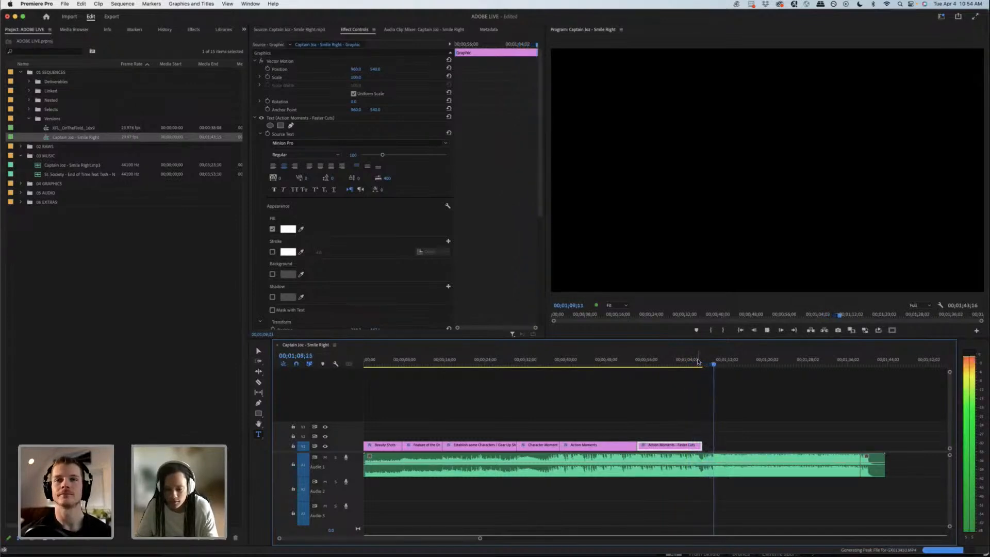
pyautogui.press('space')
pyautogui.moveTo(702, 447); pyautogui.dragTo(713, 446)
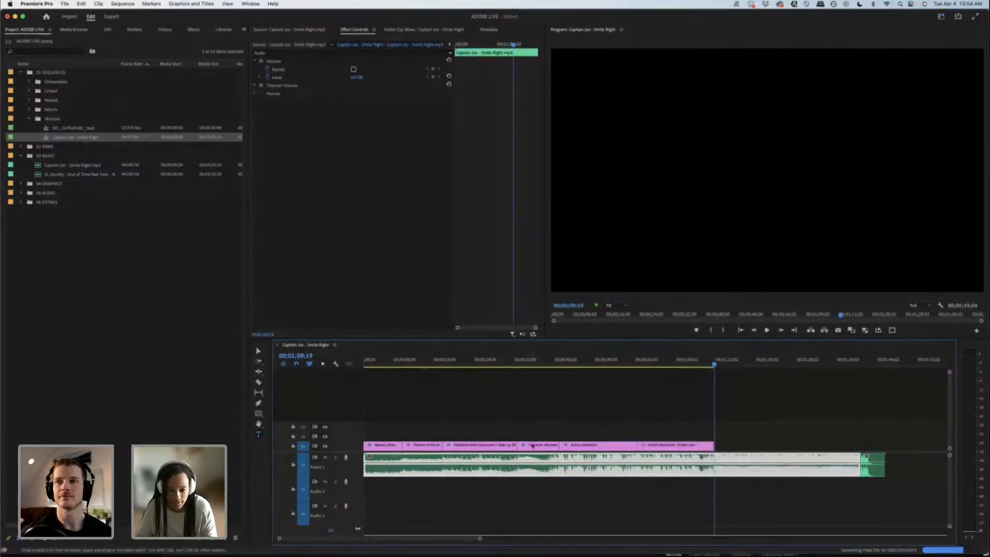
pyautogui.moveTo(533, 445); pyautogui.dragTo(747, 446)
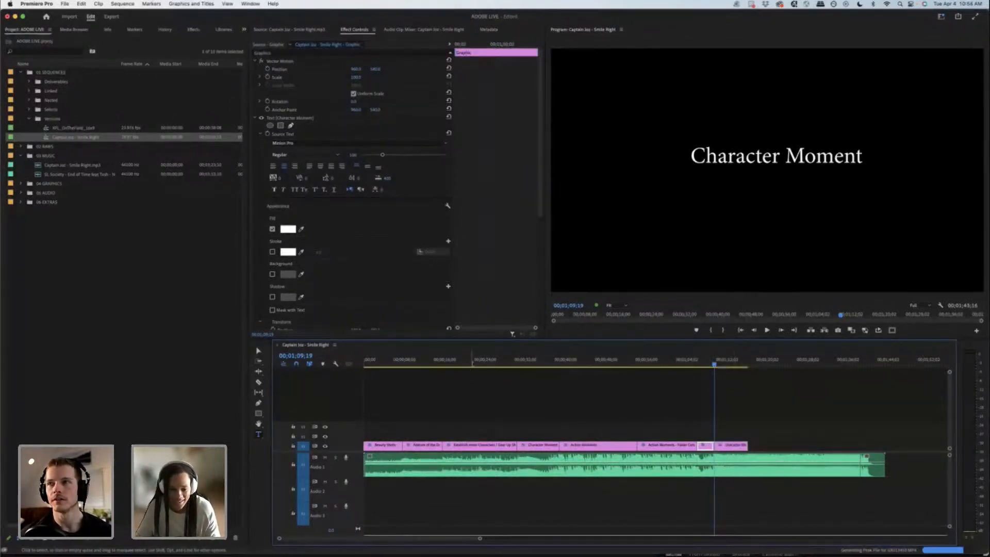
pyautogui.click(472, 360)
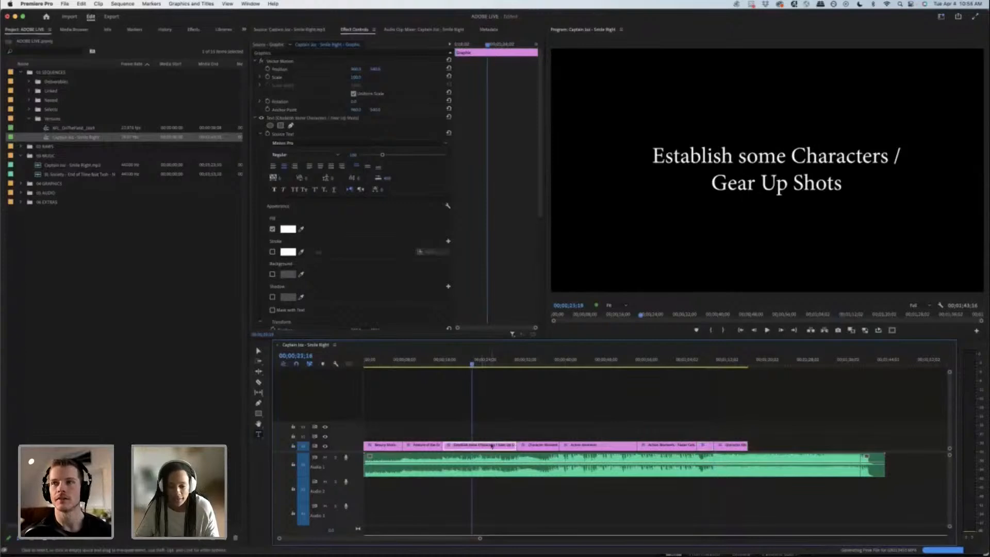
pyautogui.moveTo(490, 446)
pyautogui.mouseDown()
pyautogui.moveTo(490, 437)
pyautogui.moveTo(515, 434)
pyautogui.moveTo(766, 439)
pyautogui.moveTo(485, 437)
pyautogui.mouseUp()
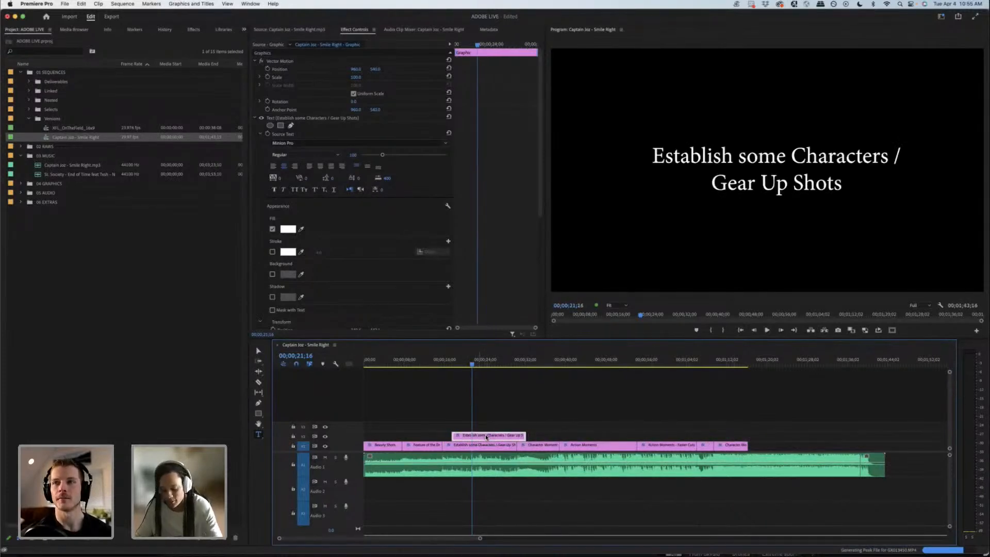
pyautogui.press('Delete')
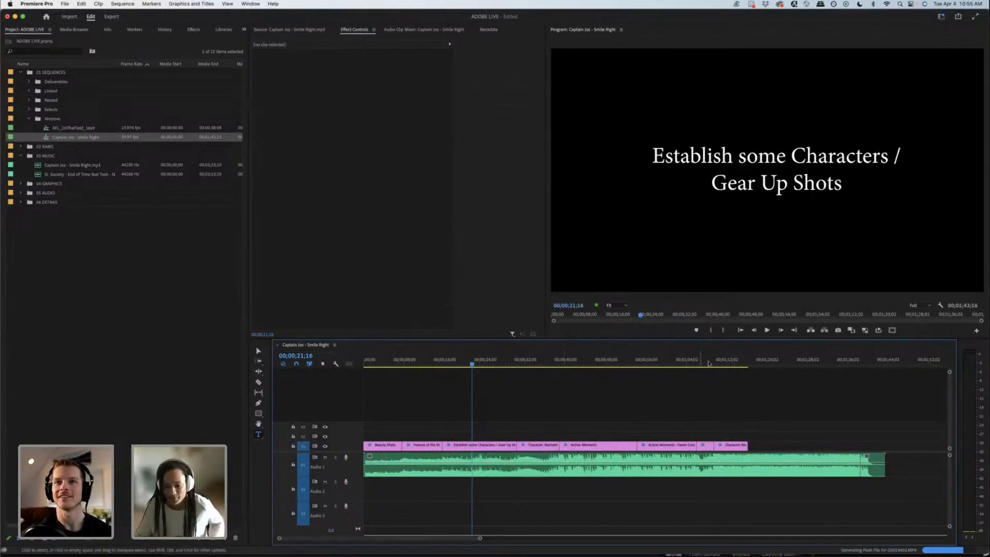
# Step: Play the music around the last Character Moment copy and extend that clip to about 00;01;27
pyautogui.click(709, 363)
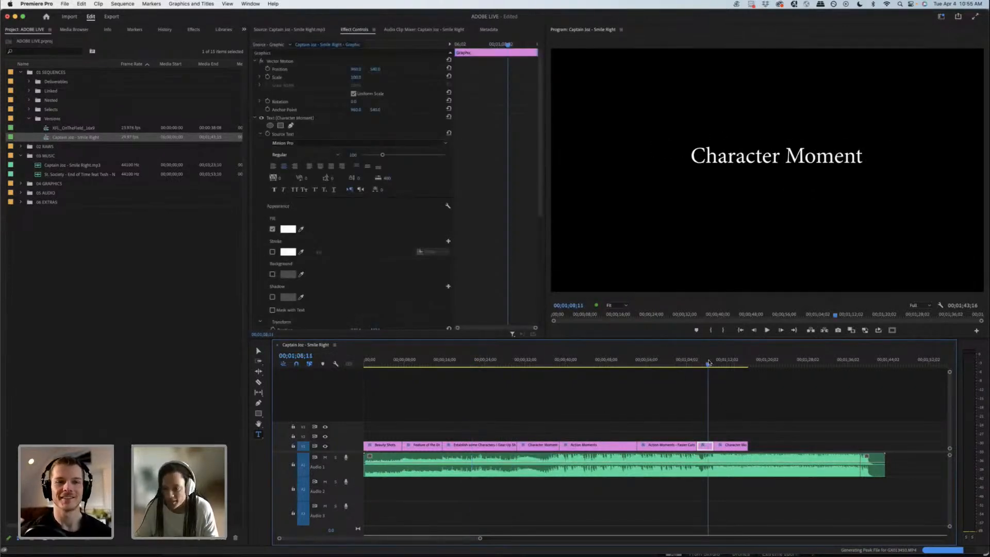
pyautogui.moveTo(712, 364); pyautogui.dragTo(714, 364)
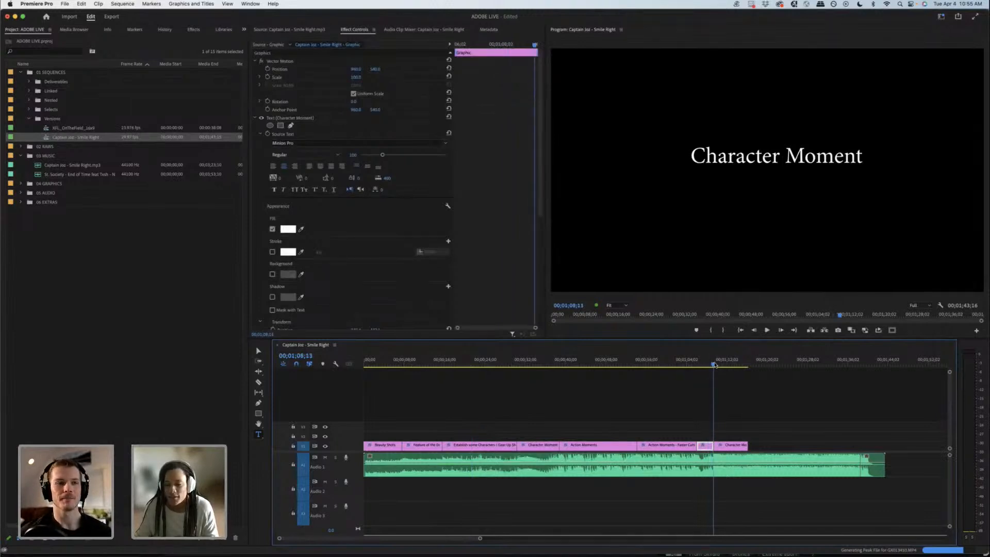
pyautogui.press('space')
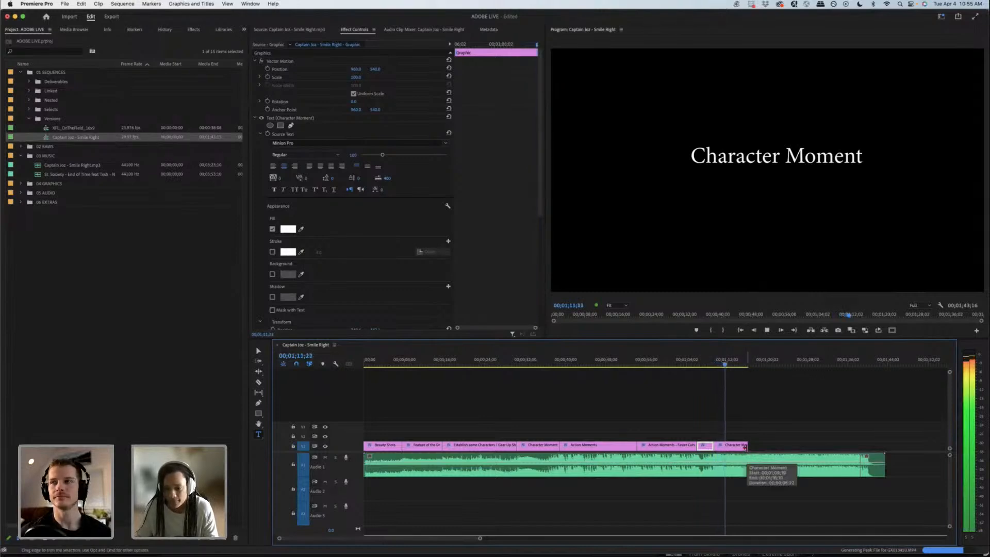
pyautogui.press('space')
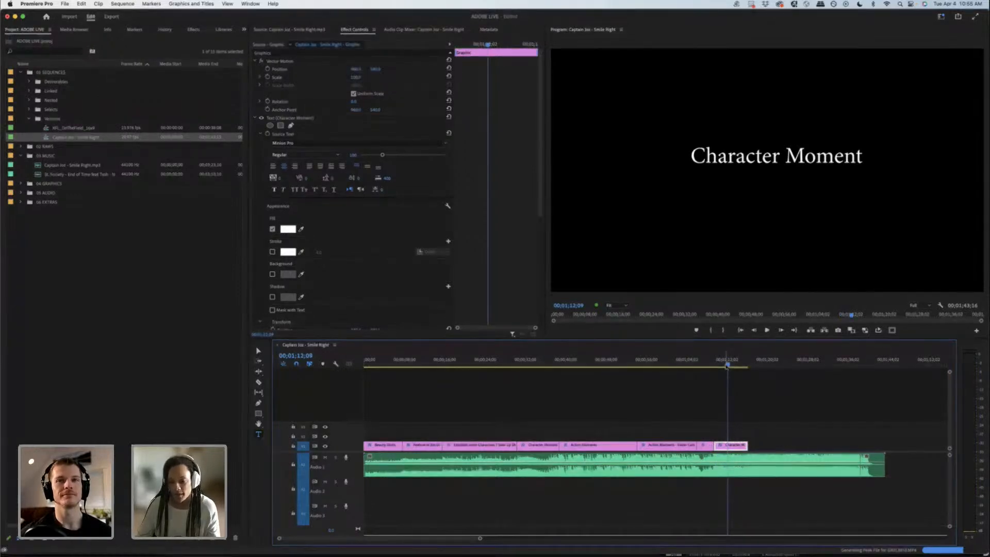
pyautogui.moveTo(747, 445); pyautogui.dragTo(802, 445)
# Step: Replace the text of the last title clip with "Keyframe + Gimbal Moments"
pyautogui.click(755, 154)
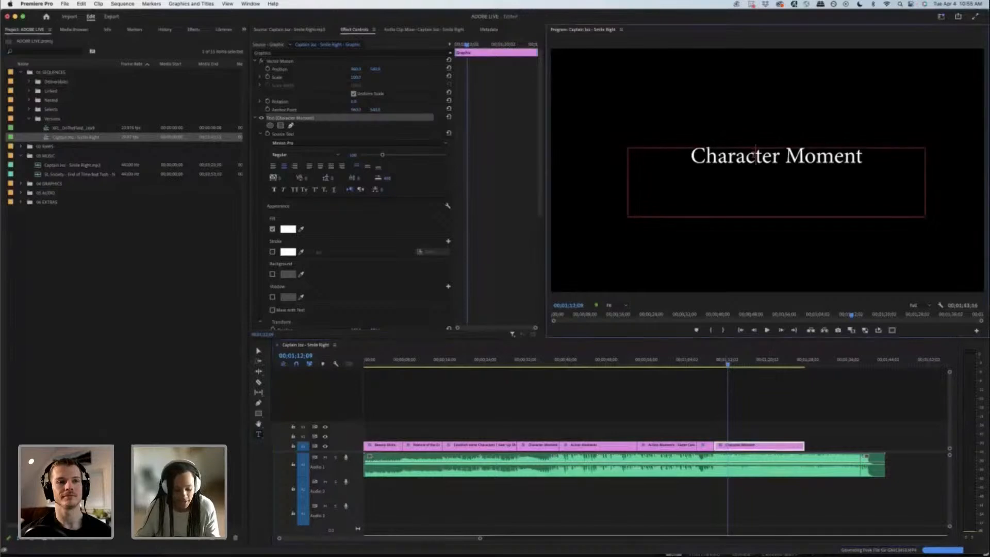
pyautogui.doubleClick(755, 155)
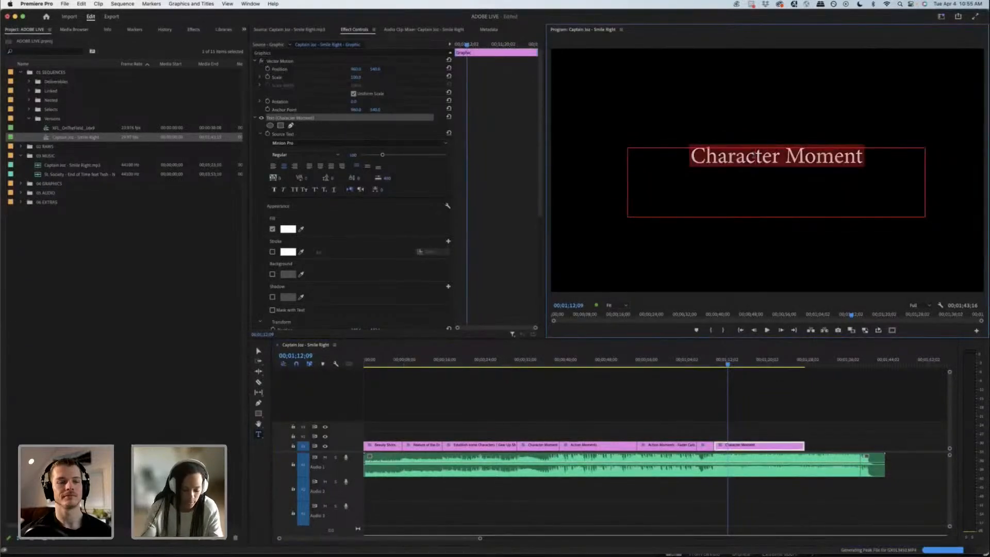
pyautogui.write('Keyfr')
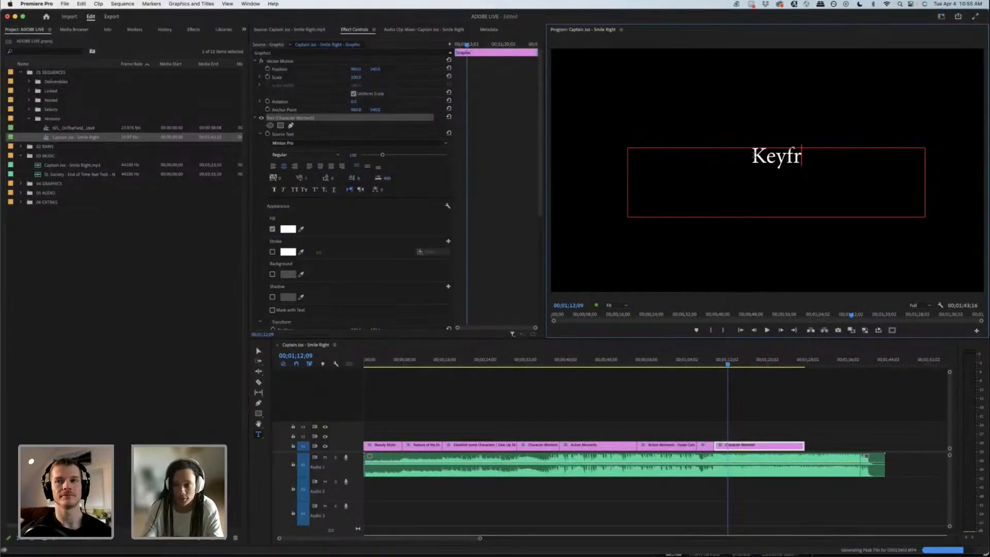
pyautogui.write('ame ')
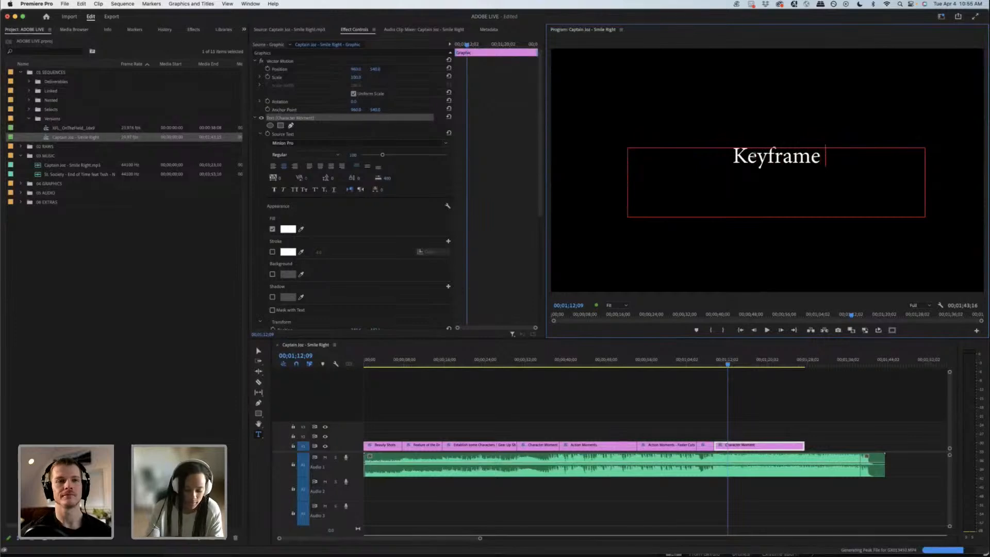
pyautogui.write('+ Gimbal')
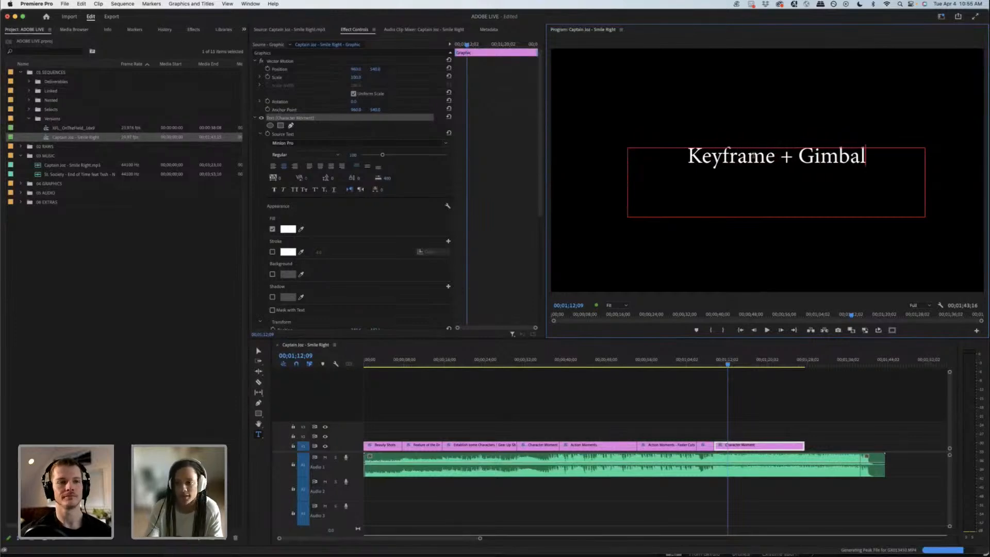
pyautogui.write(' Moments')
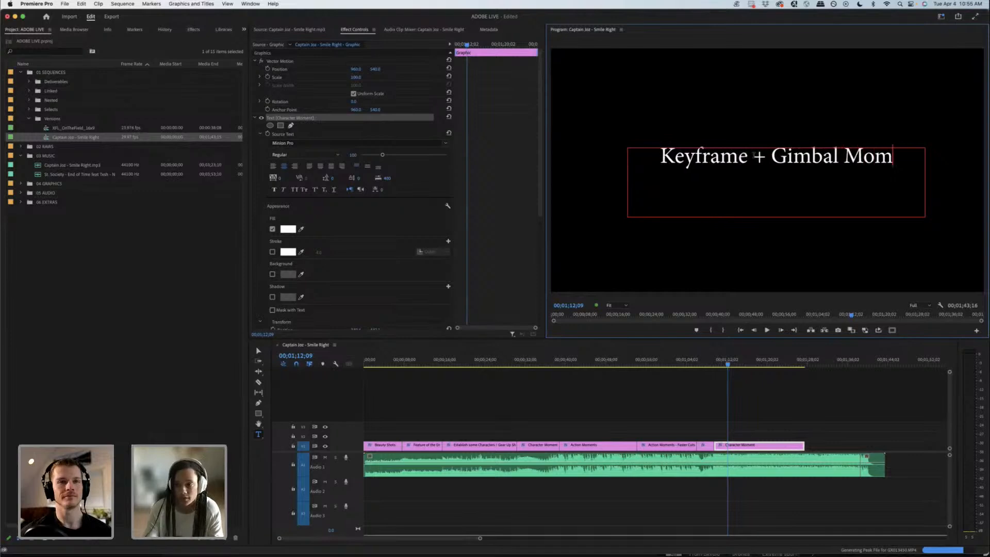
pyautogui.click(749, 382)
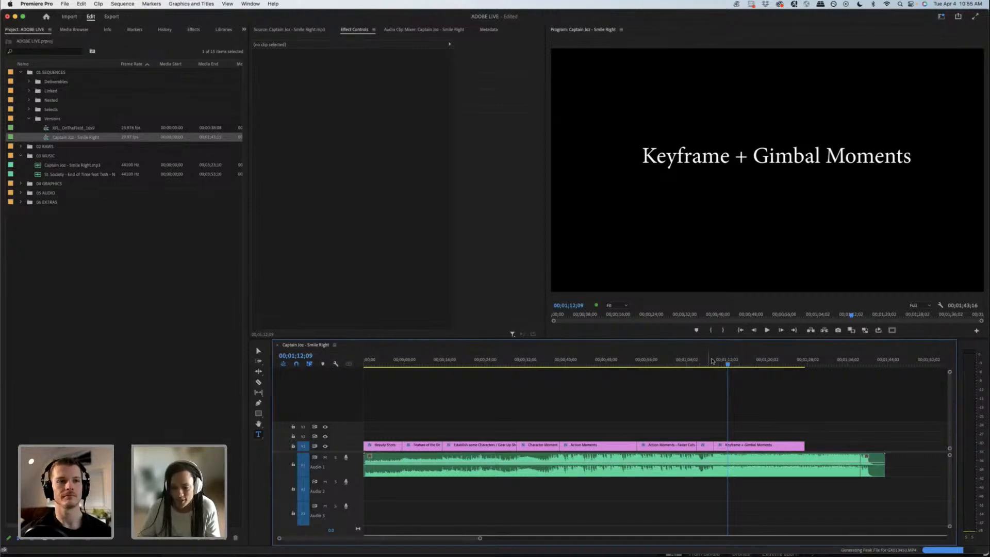
# Step: Split the Keyframe + Gimbal Moments title clip at about 00;01;25 and extend the new part to about 00;01;40, near the music's end
pyautogui.click(767, 363)
pyautogui.press('space')
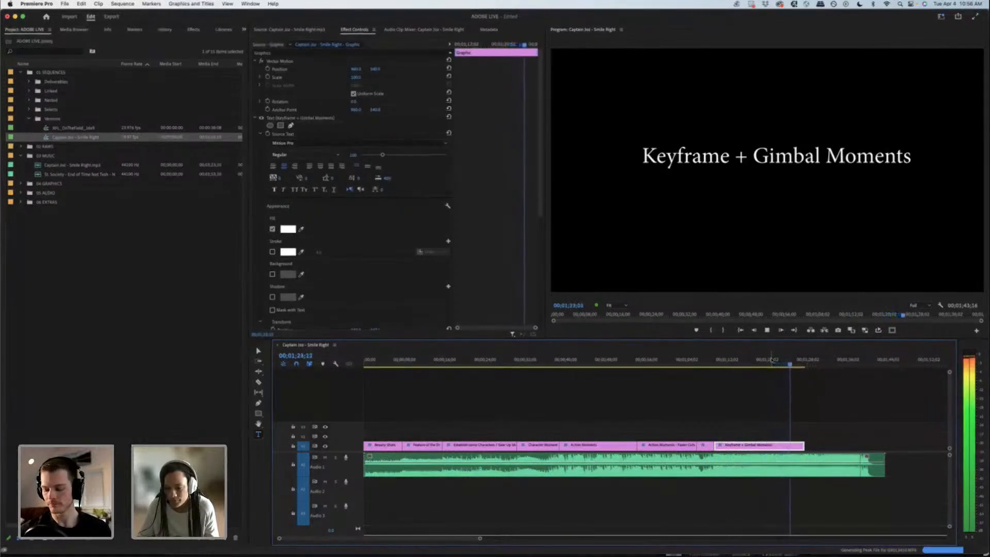
pyautogui.press('space')
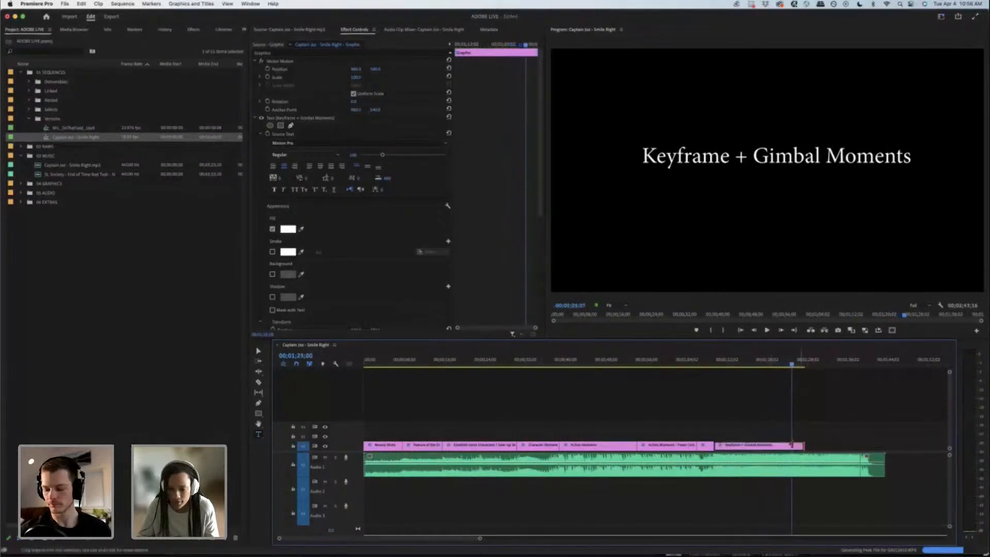
pyautogui.moveTo(803, 445); pyautogui.dragTo(824, 446)
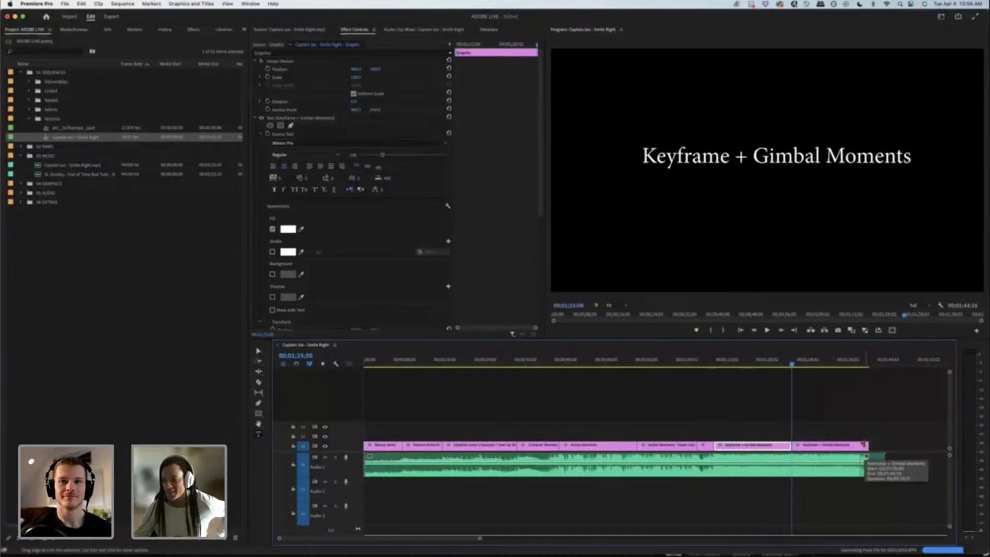
# Step: Replace the text of the last title clip with "Unique Moments"
pyautogui.click(801, 363)
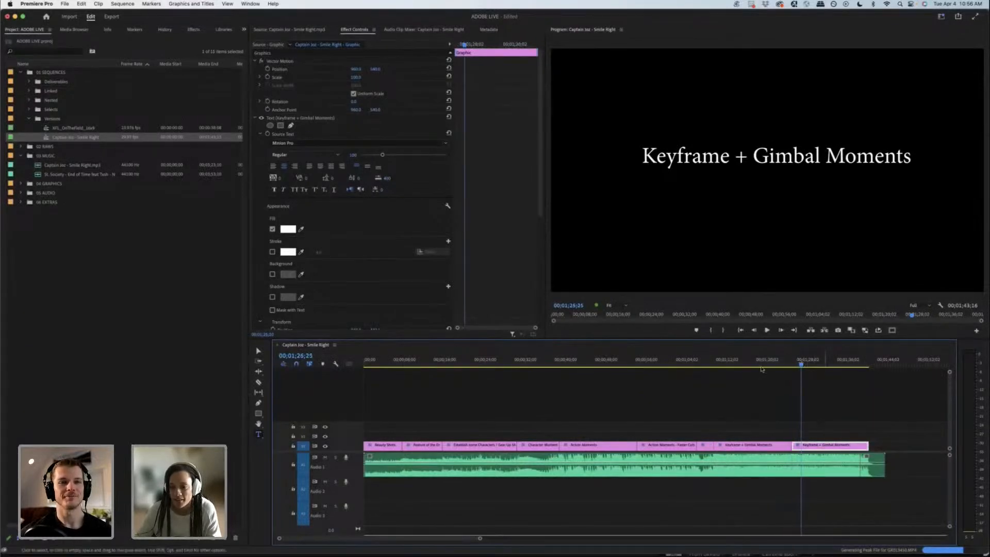
pyautogui.moveTo(646, 158); pyautogui.dragTo(914, 165)
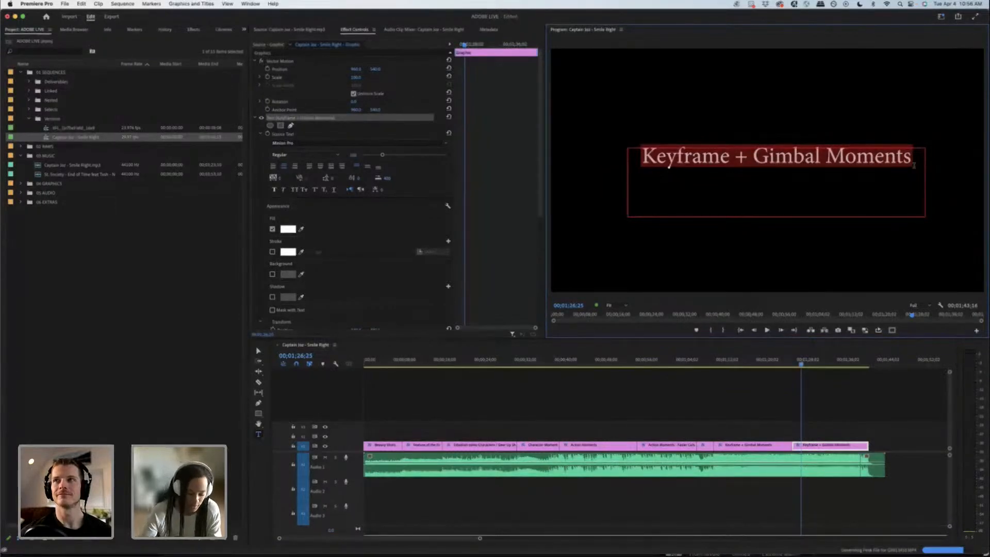
pyautogui.write('Unique')
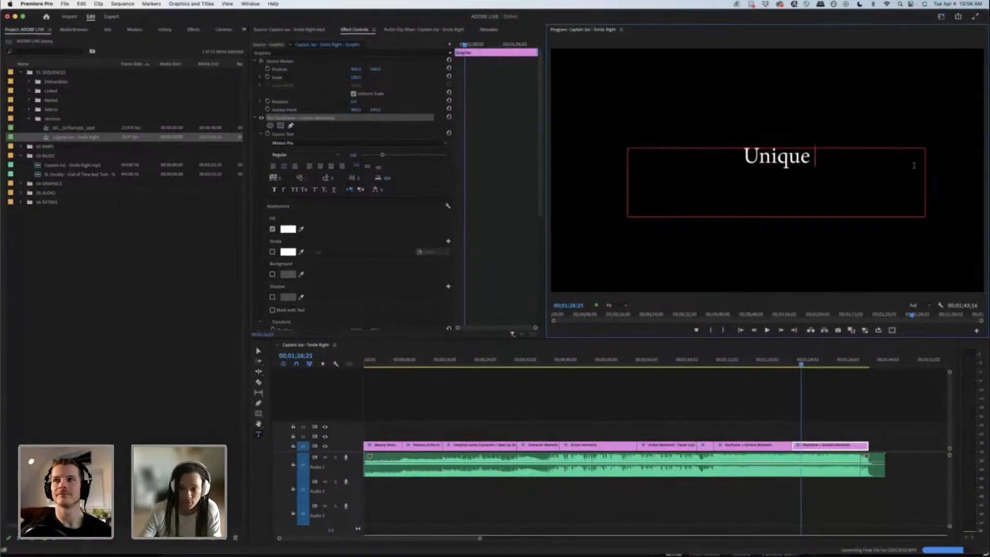
pyautogui.write(' Moen')
pyautogui.press('BackSpace')
pyautogui.press('BackSpace')
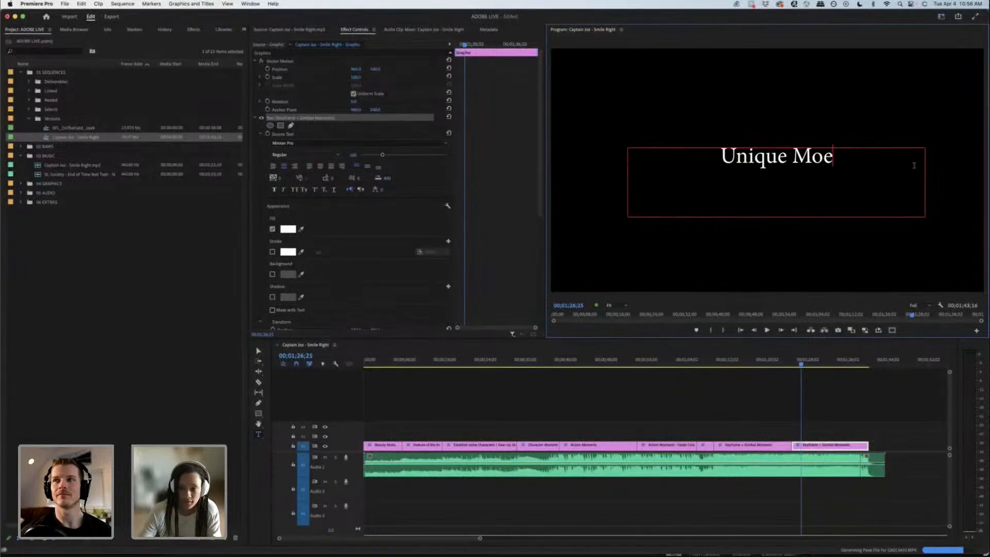
pyautogui.write('ments')
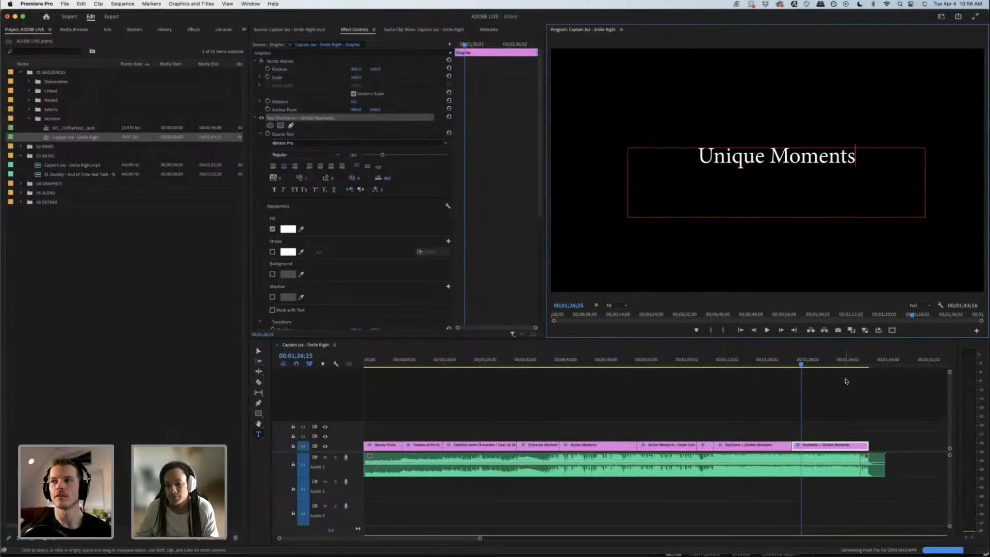
pyautogui.click(696, 466)
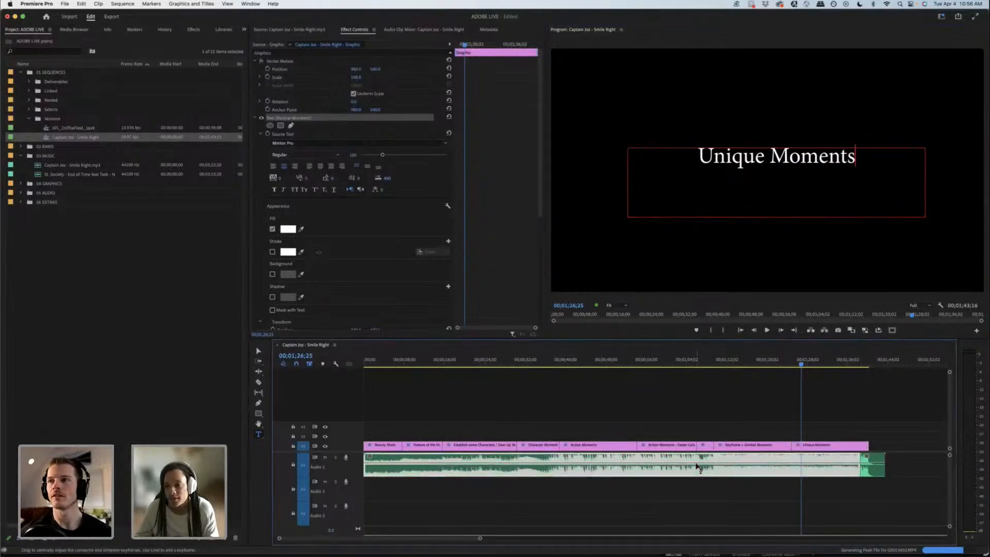
# Step: Split the Unique Moments title clip at about 00;01;32
pyautogui.click(828, 395)
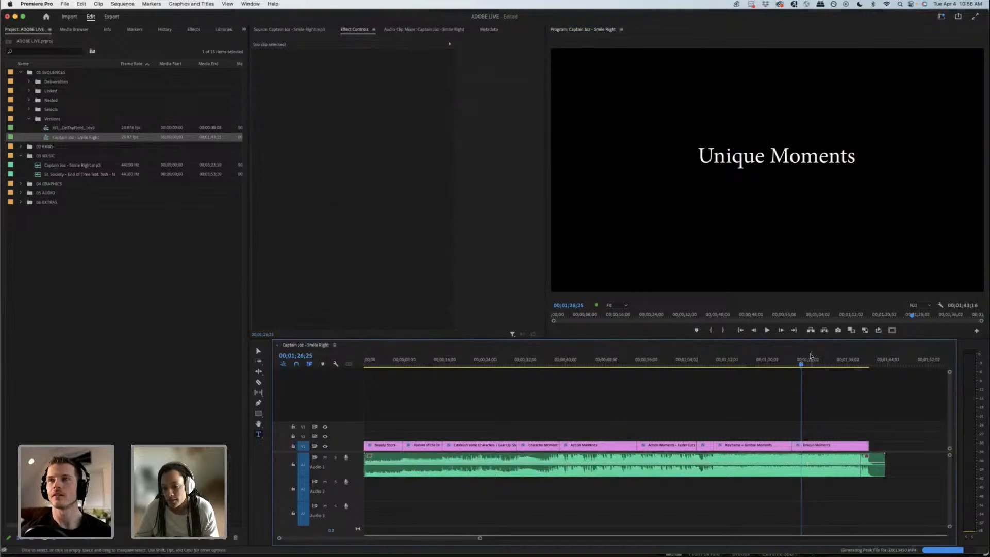
pyautogui.moveTo(811, 359); pyautogui.dragTo(830, 355)
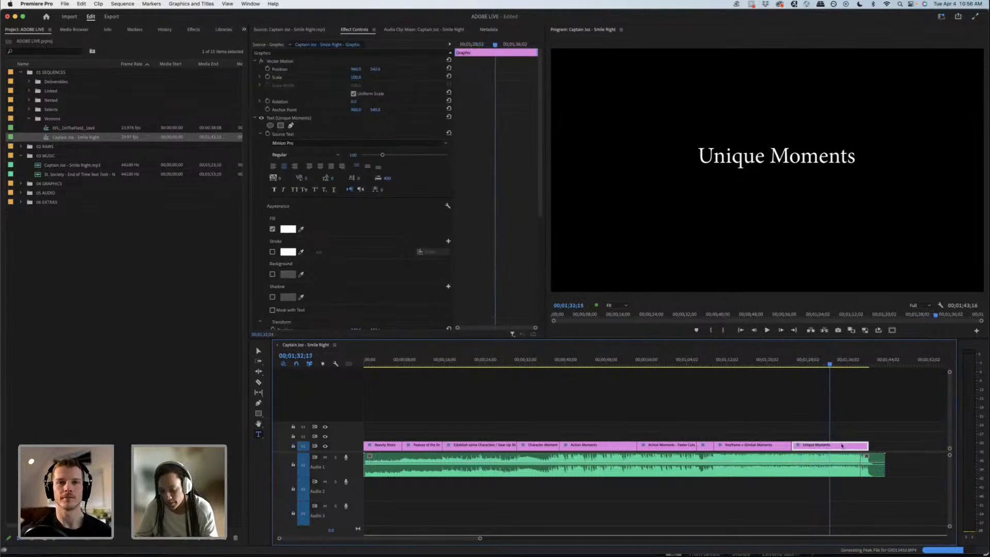
pyautogui.press('super+k')
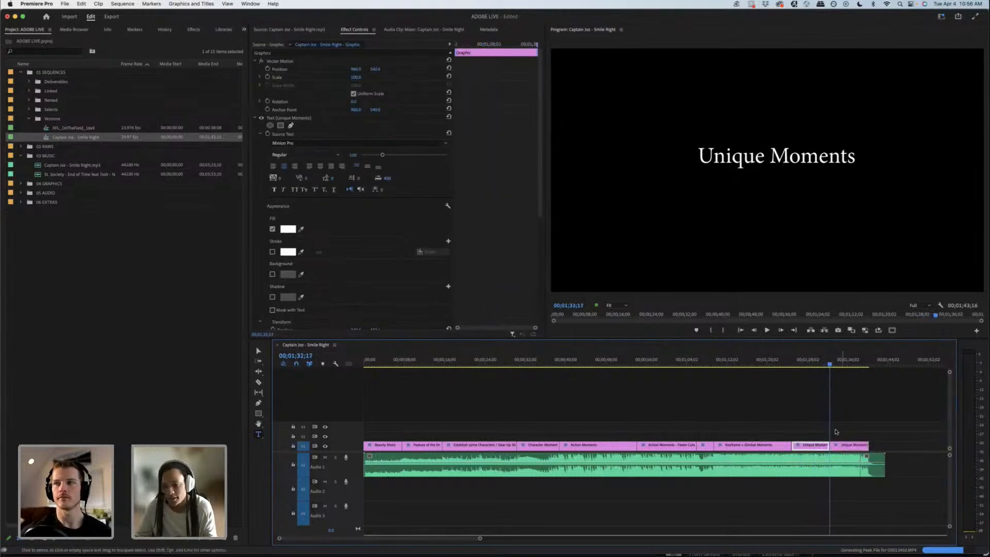
# Step: Replace the text of the second Unique Moments clip with "Celebrations"
pyautogui.moveTo(832, 363); pyautogui.dragTo(837, 363)
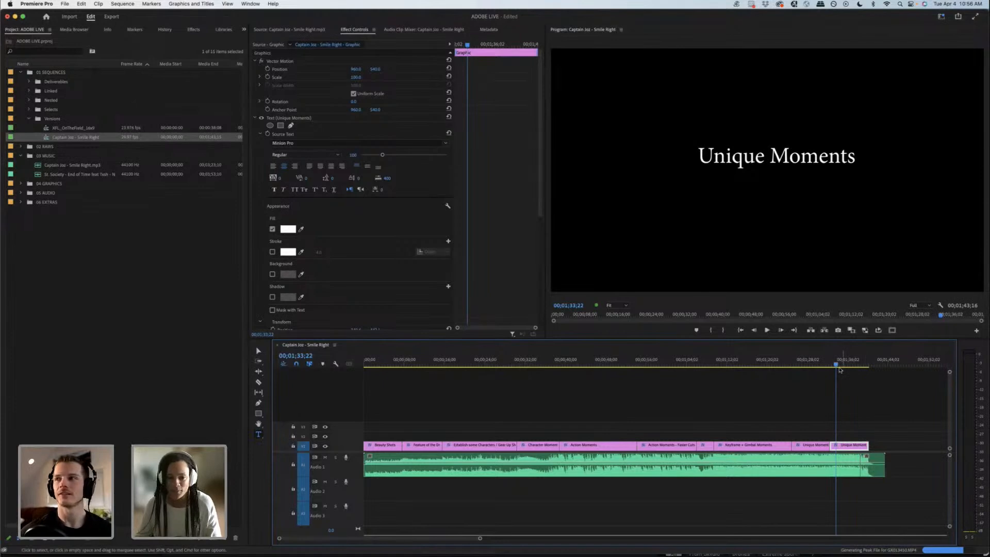
pyautogui.click(698, 186)
pyautogui.moveTo(700, 157); pyautogui.dragTo(864, 163)
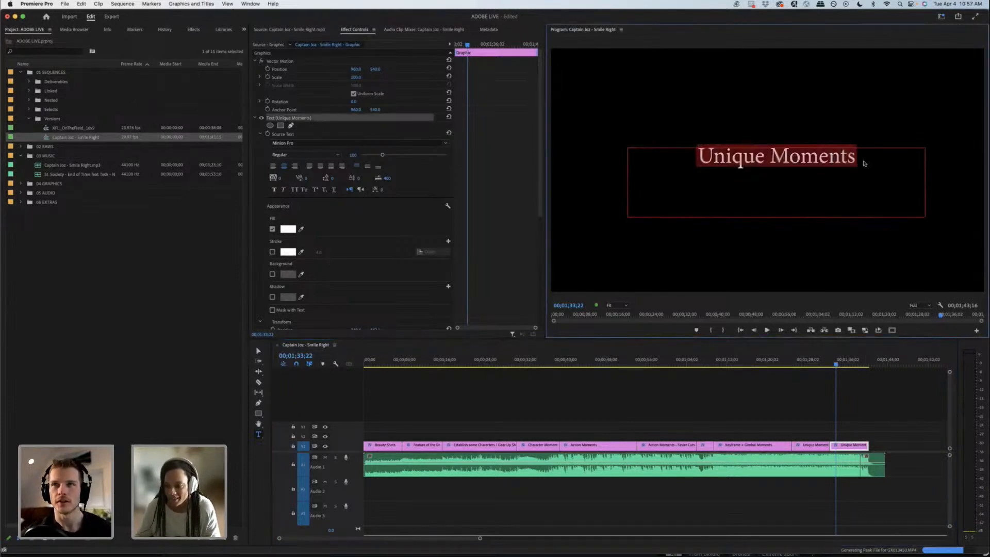
pyautogui.write('Celbrat')
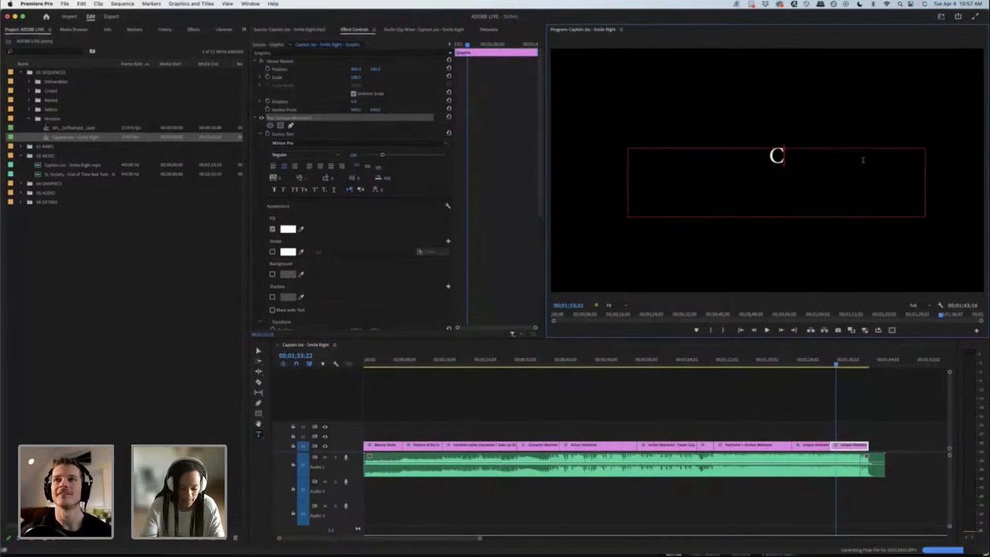
pyautogui.press('BackSpace')
pyautogui.press('BackSpace')
pyautogui.press('BackSpace')
pyautogui.press('BackSpace')
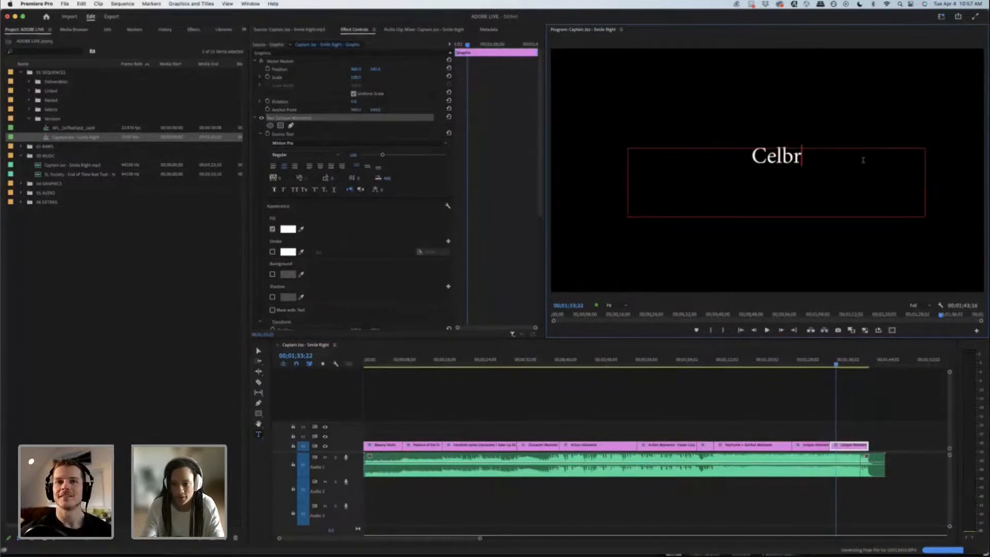
pyautogui.write('ent')
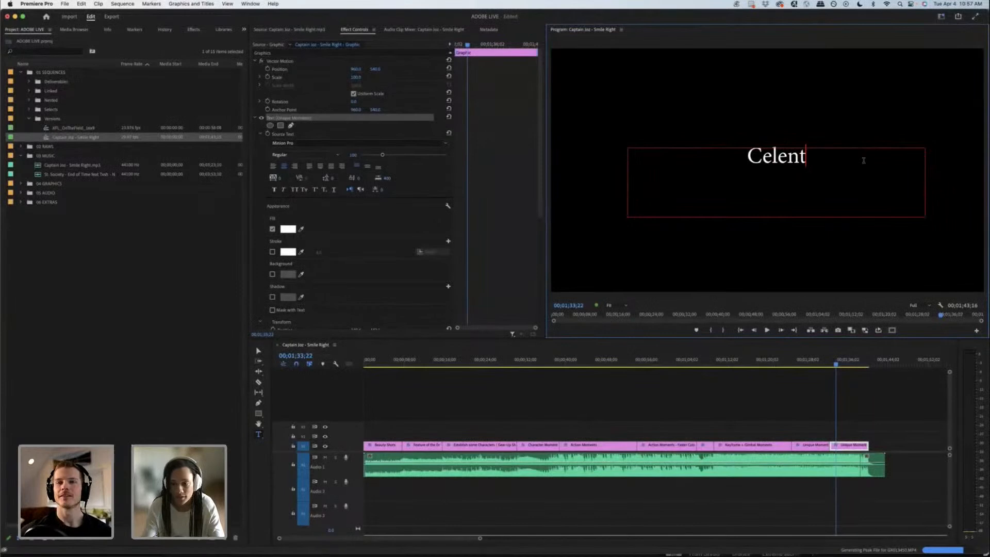
pyautogui.press('BackSpace')
pyautogui.press('BackSpace')
pyautogui.write('brations')
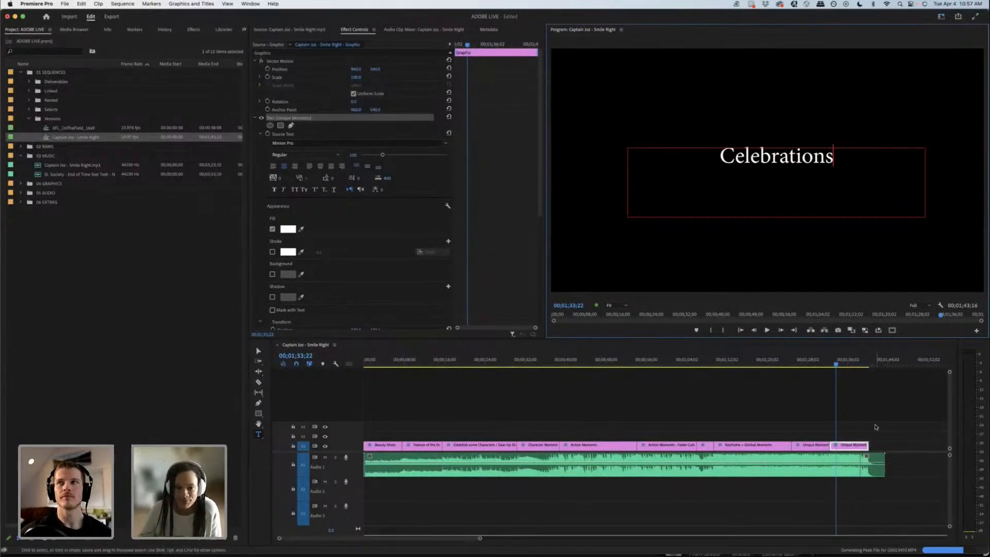
# Step: Move the Celebrations text slightly down in the frame
pyautogui.click(911, 422)
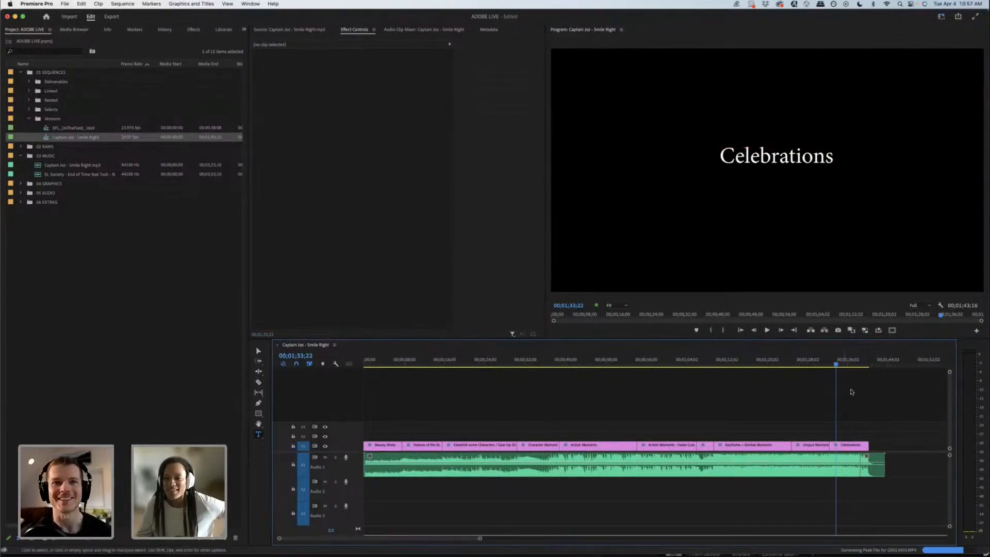
pyautogui.press('v')
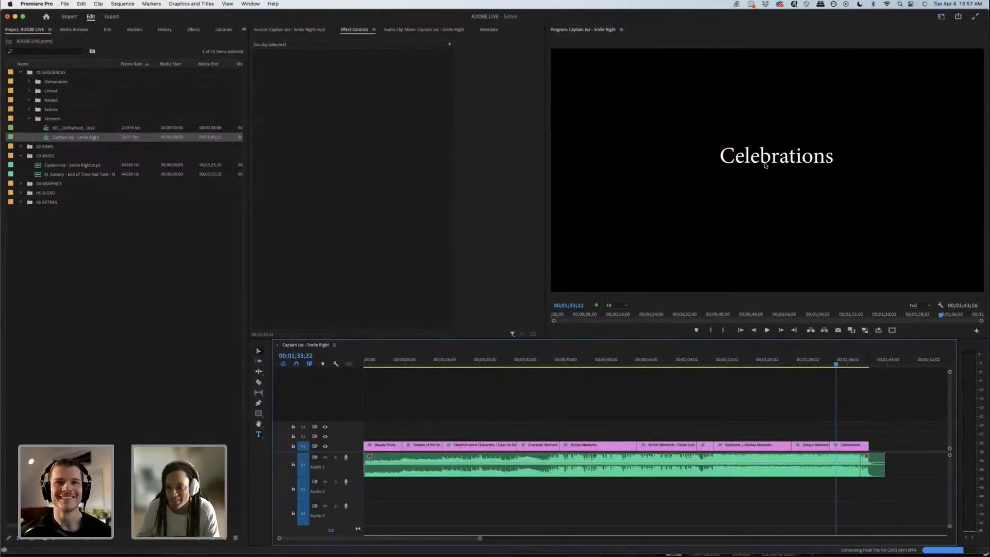
pyautogui.click(767, 165)
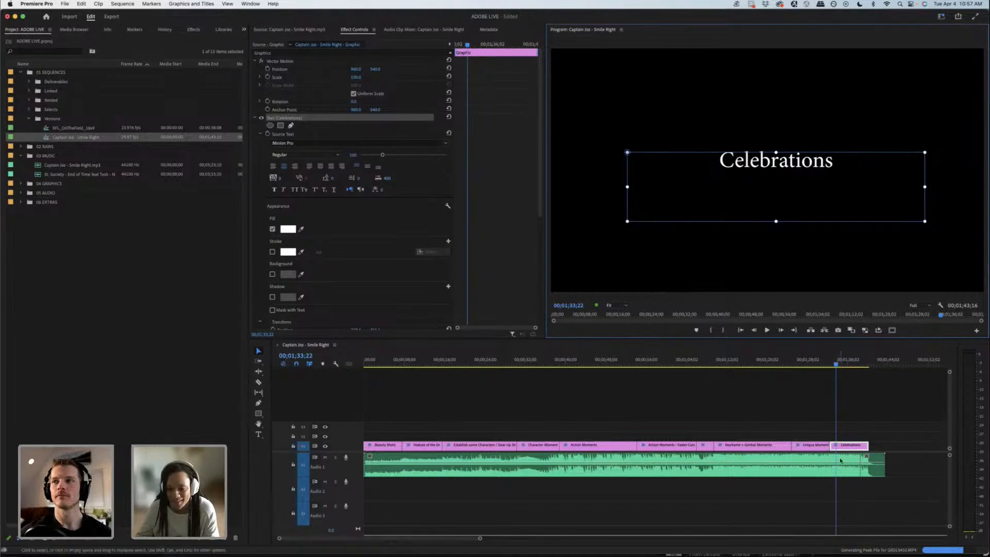
# Step: Adjust the volume of the main music clip and of the short music clip at its end on Audio 1
pyautogui.moveTo(782, 465); pyautogui.dragTo(782, 464)
pyautogui.moveTo(872, 464); pyautogui.dragTo(872, 466)
pyautogui.click(682, 382)
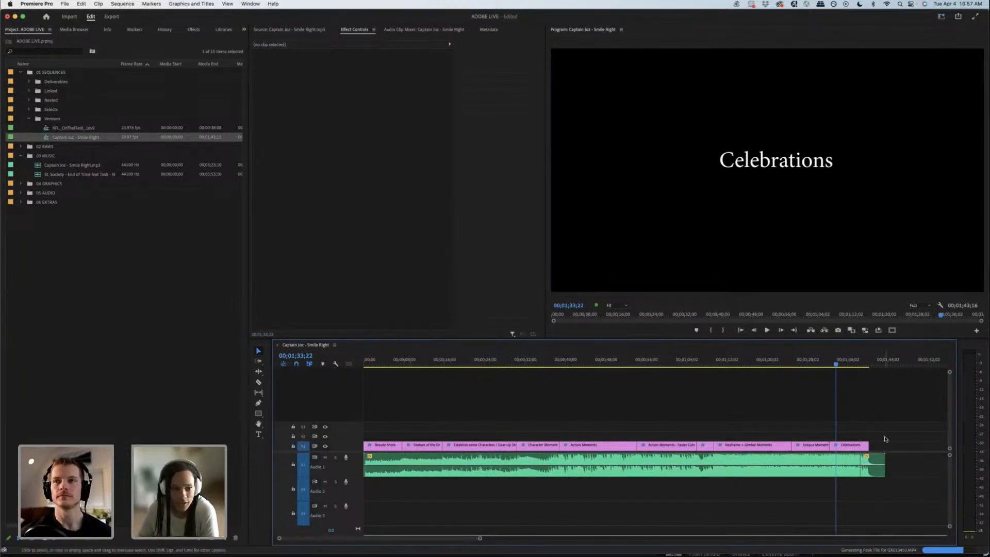
# Step: Collapse the 03 MUSIC bin and expand the 02 RAWS bin in the project
pyautogui.click(33, 179)
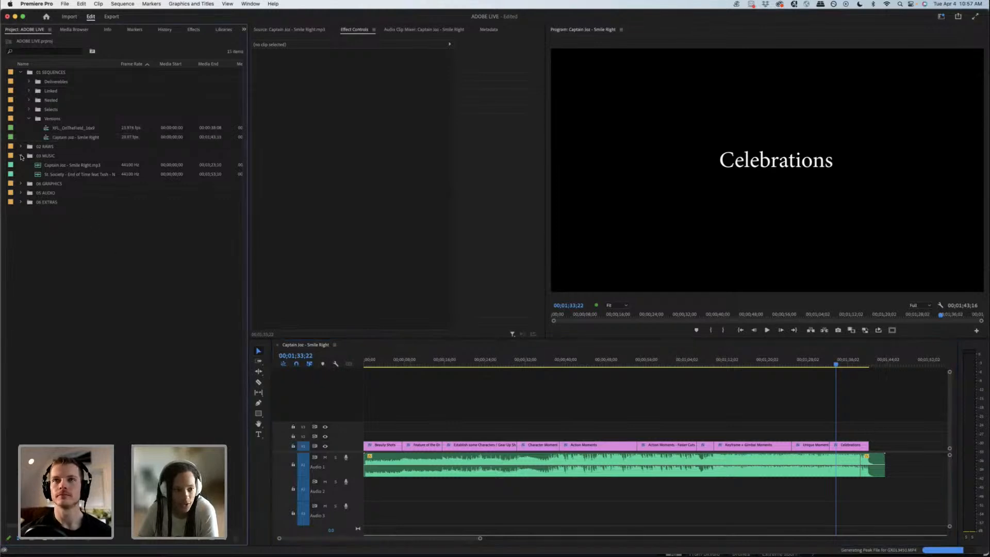
pyautogui.click(21, 156)
pyautogui.click(37, 147)
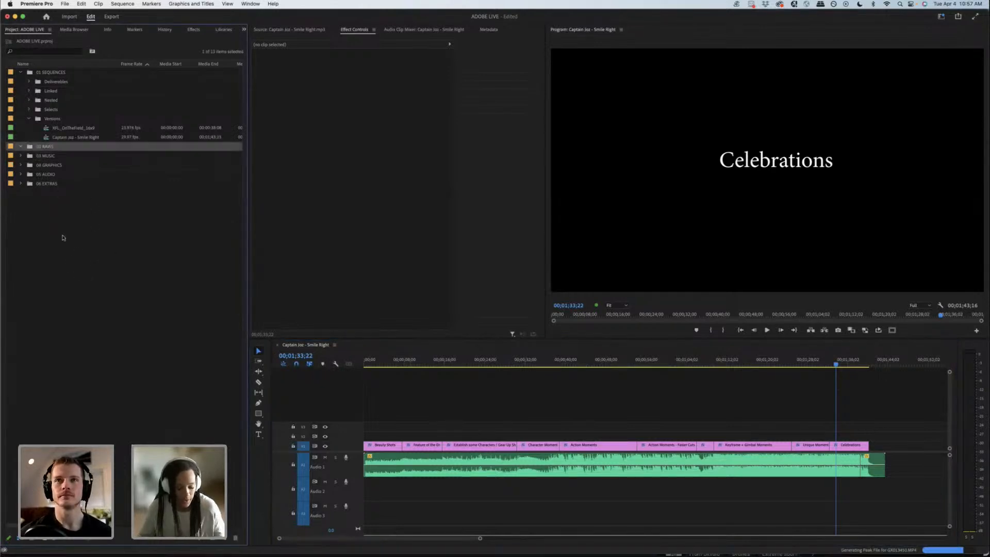
# Step: Import Therabody Athletes.mp4 into the 02 RAWS bin from the Desktop folder ADOBE LIVE, 02 Media, RAWS, Therabody
pyautogui.doubleClick(78, 258)
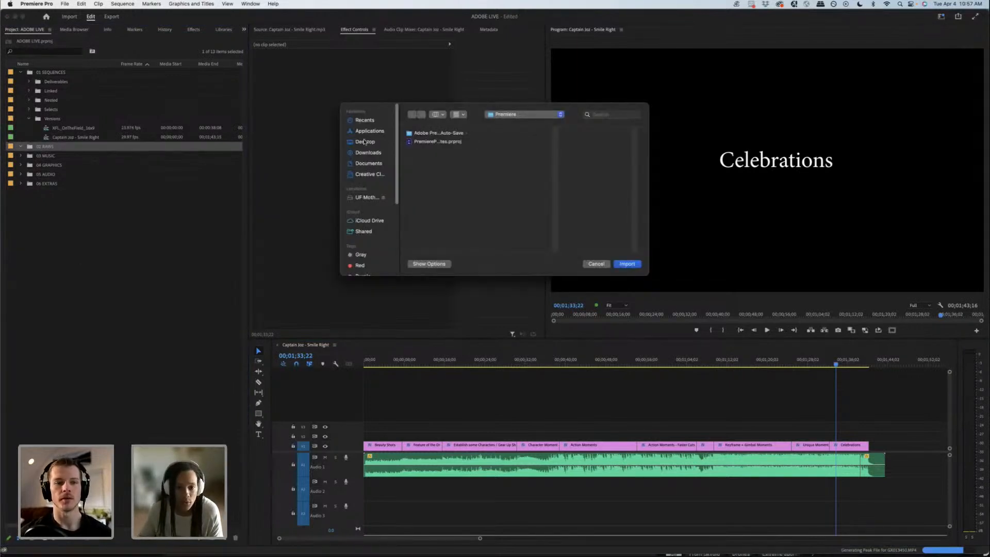
pyautogui.click(365, 142)
pyautogui.click(436, 134)
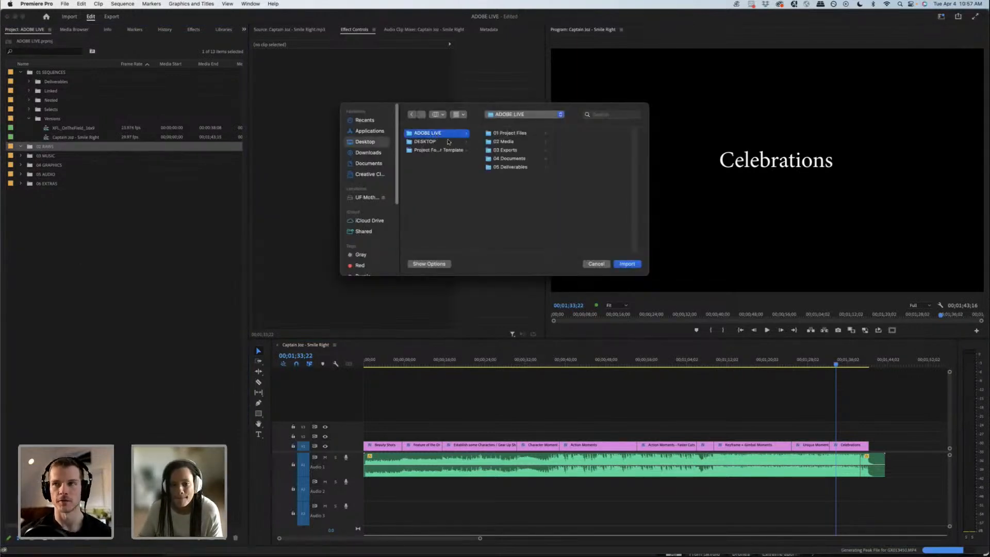
pyautogui.click(448, 141)
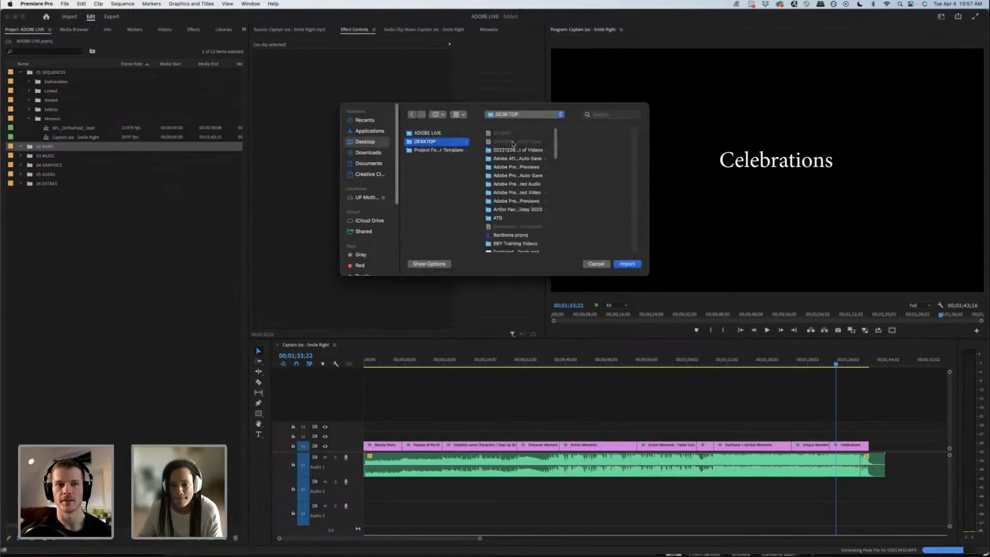
pyautogui.click(457, 136)
pyautogui.click(541, 141)
pyautogui.click(570, 158)
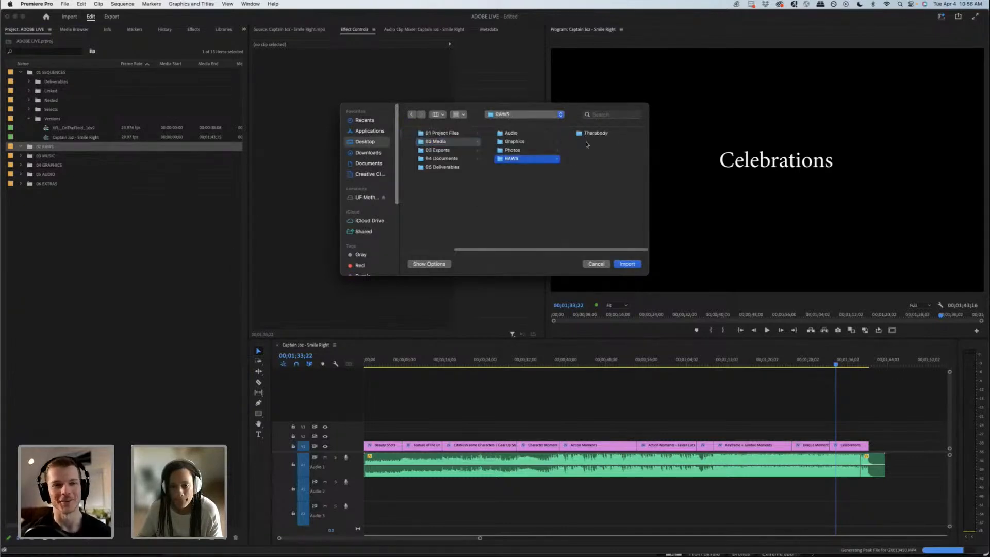
pyautogui.click(589, 134)
pyautogui.click(606, 144)
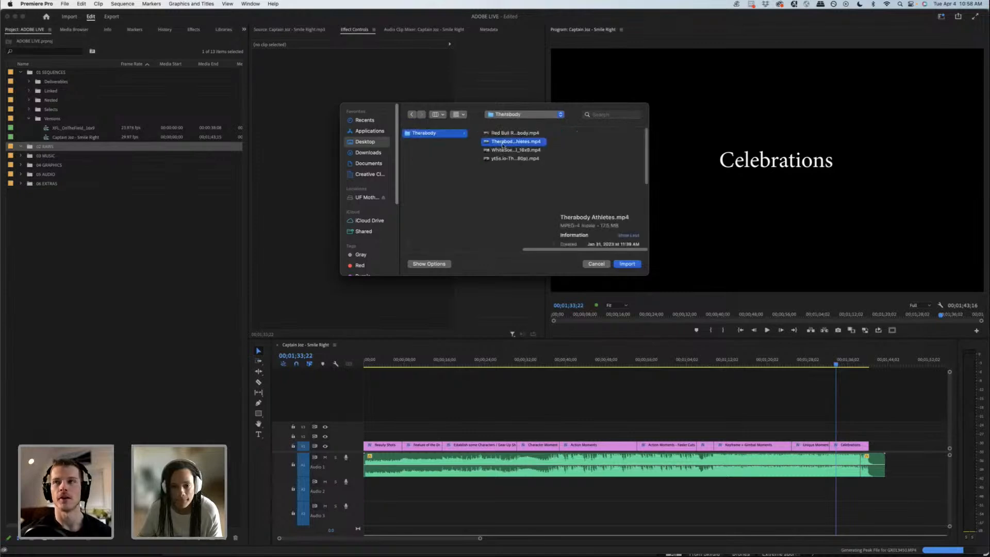
pyautogui.moveTo(513, 141); pyautogui.dragTo(40, 152)
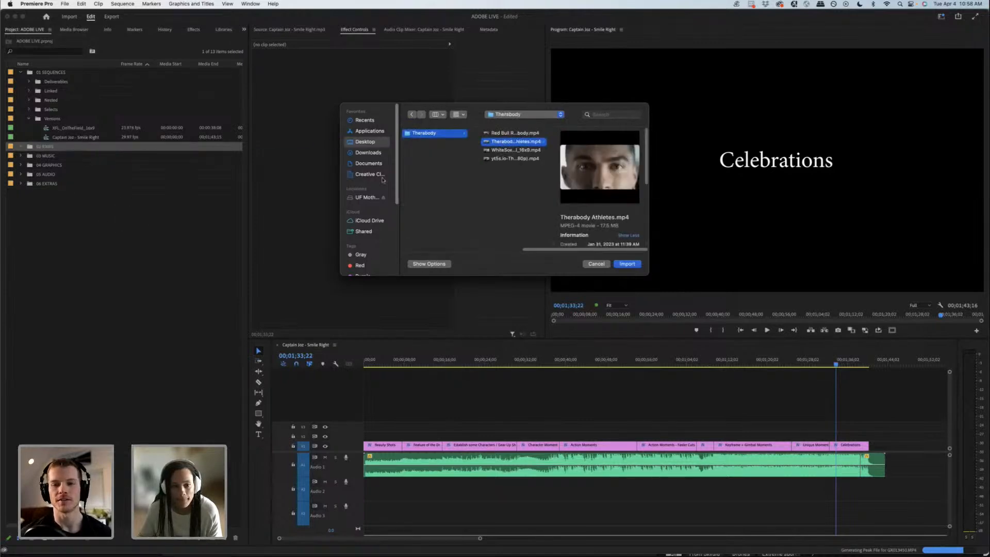
pyautogui.click(628, 264)
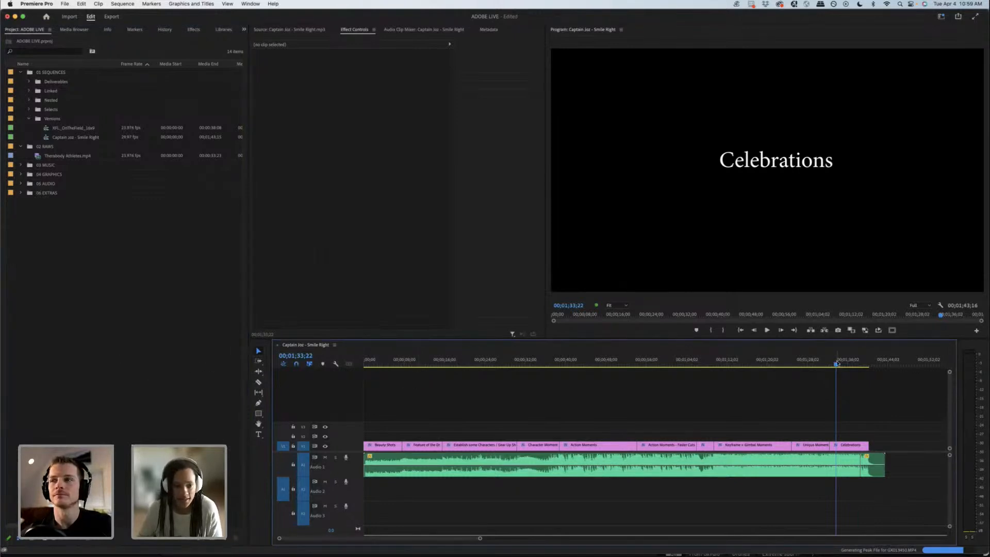
# Step: Create a new sequence from the Therabody Athletes.mp4 clip in the 02 RAWS bin
pyautogui.click(124, 275)
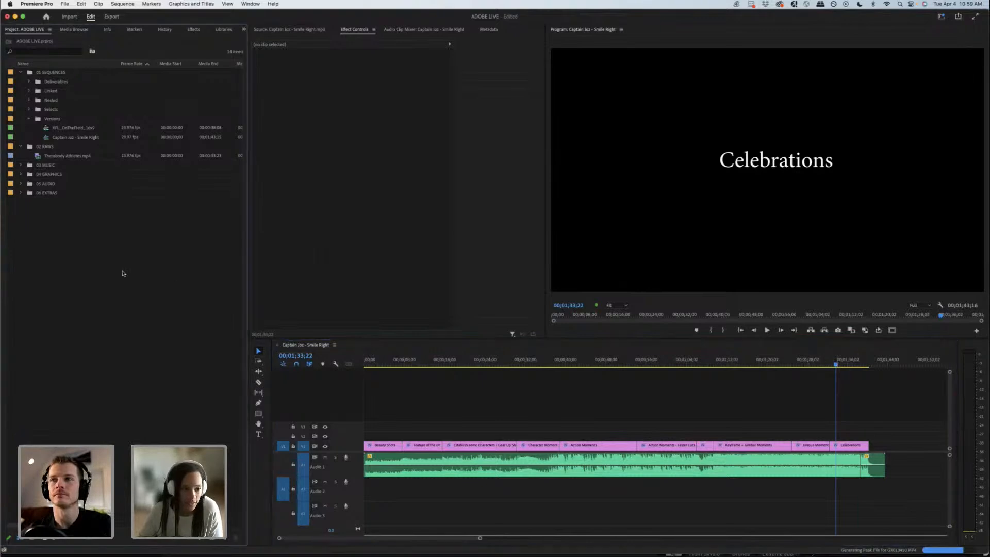
pyautogui.rightClick(68, 159)
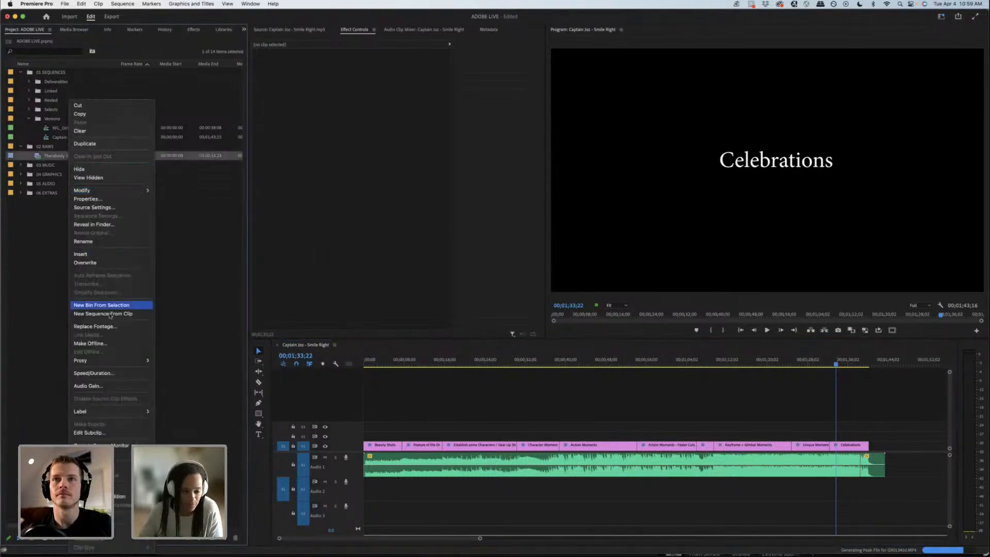
pyautogui.press('Return')
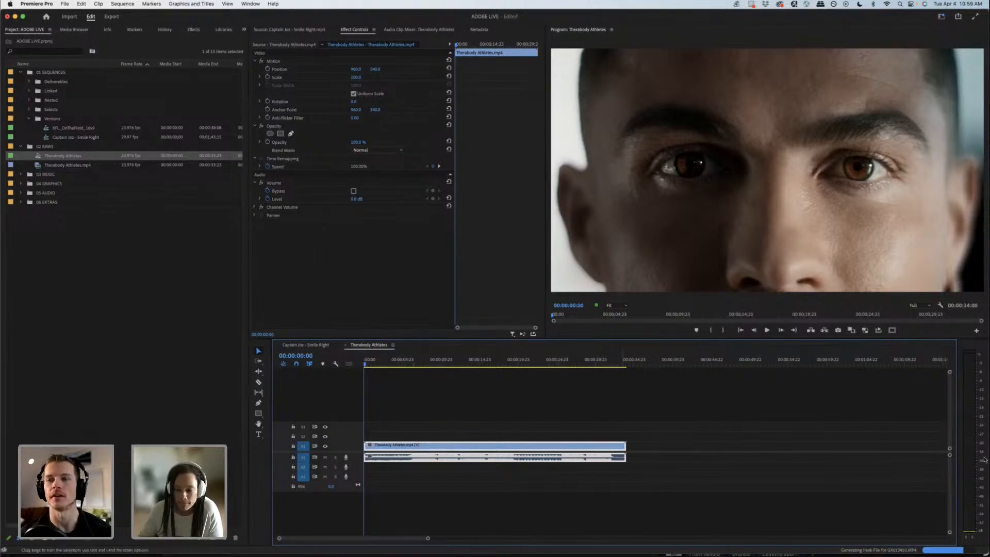
# Step: Enlarge the audio tracks of the Therabody Athletes sequence, lower its clip's volume and place the playhead at 00;00;00;00
pyautogui.doubleClick(950, 456)
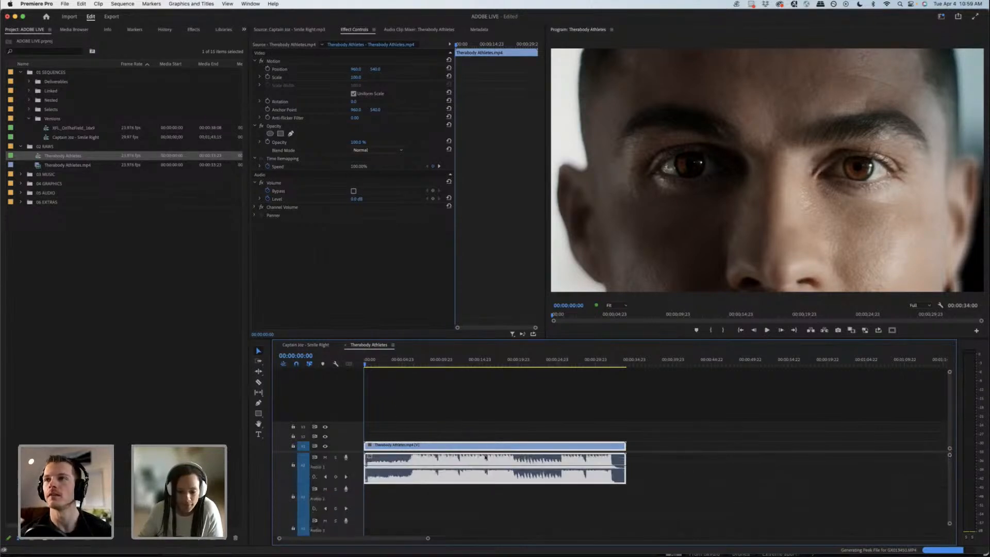
pyautogui.moveTo(484, 466); pyautogui.dragTo(483, 469)
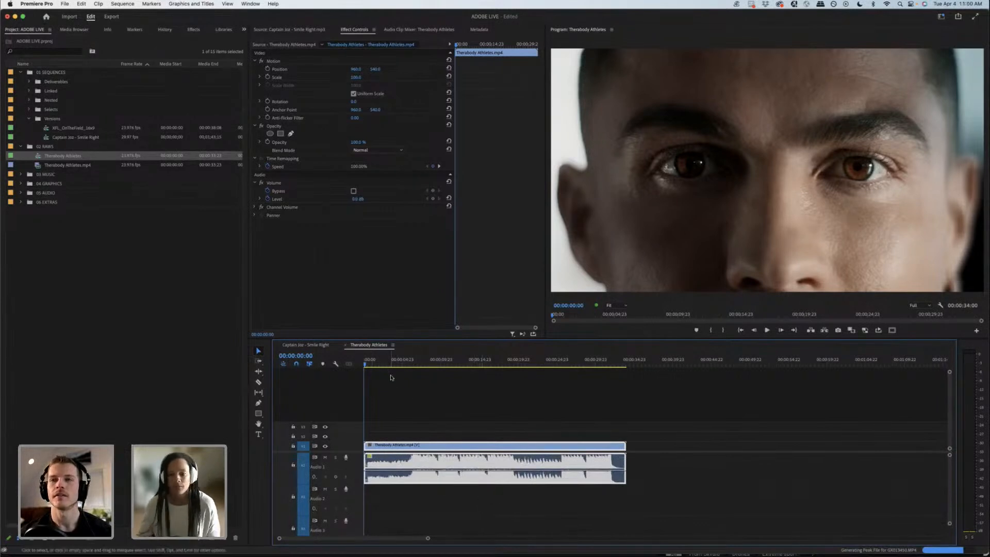
pyautogui.click(402, 401)
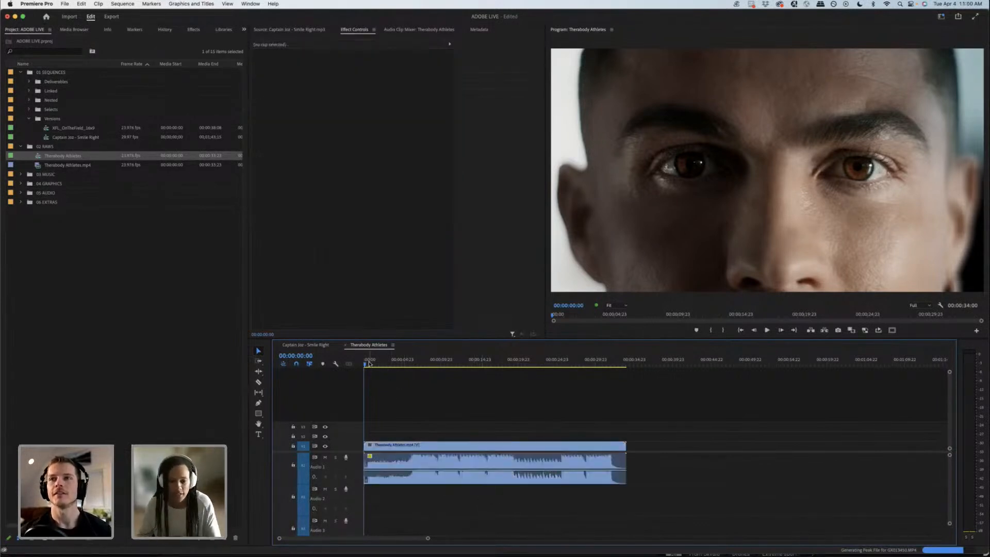
pyautogui.click(364, 365)
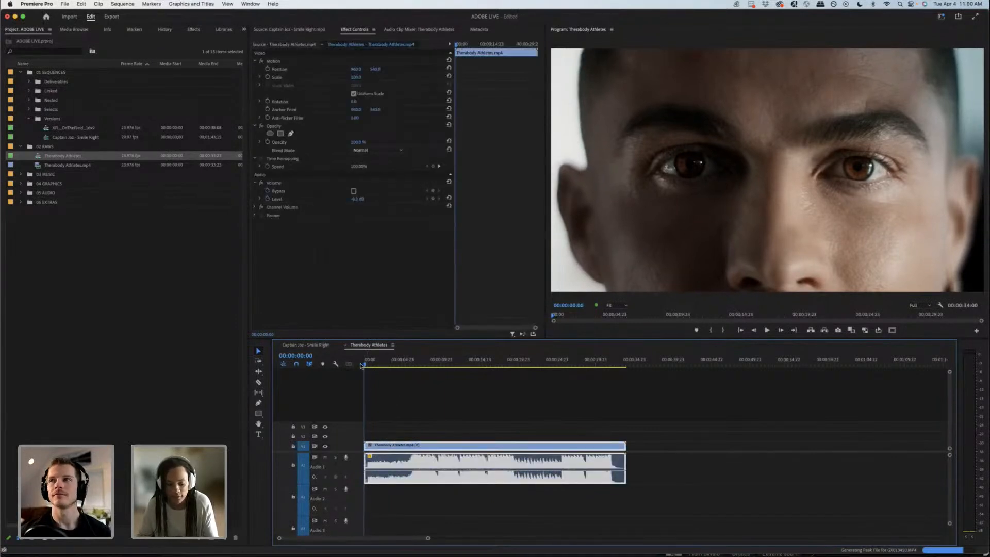
# Step: Play the Therabody Athletes sequence through from the start and review its opening shots within the first six seconds
pyautogui.press('space')
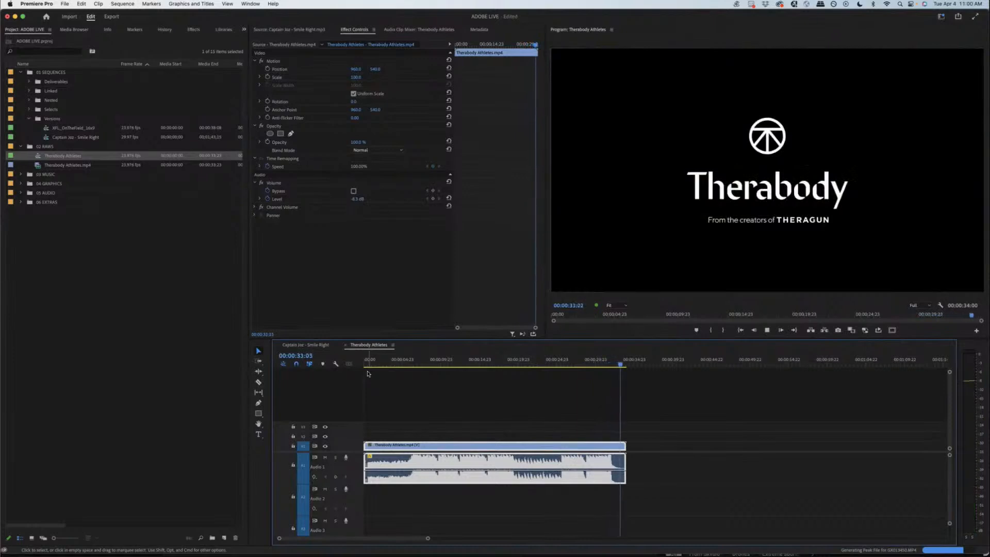
pyautogui.click(396, 379)
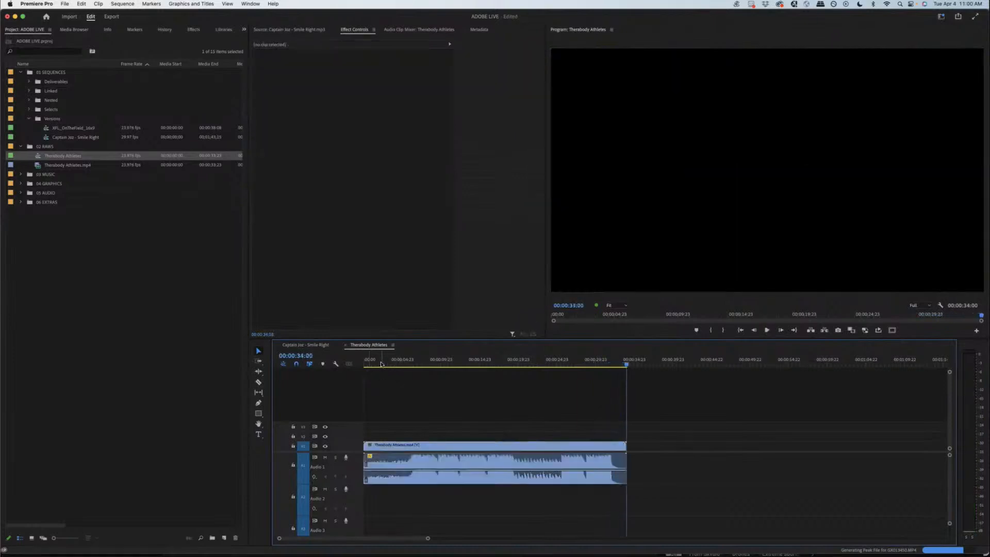
pyautogui.moveTo(381, 364); pyautogui.dragTo(392, 363)
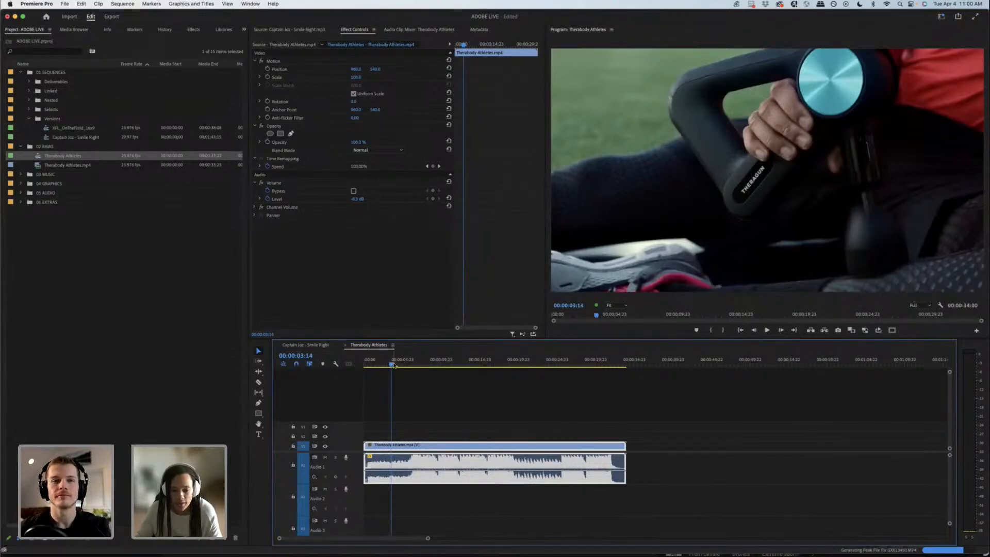
pyautogui.click(402, 364)
pyautogui.moveTo(405, 364); pyautogui.dragTo(410, 360)
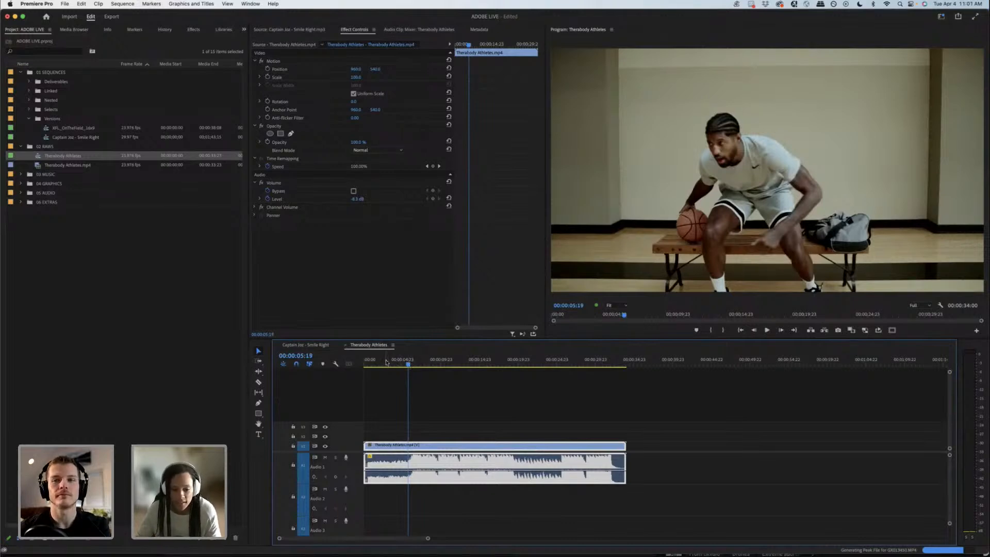
pyautogui.moveTo(389, 364); pyautogui.dragTo(367, 364)
pyautogui.press('space')
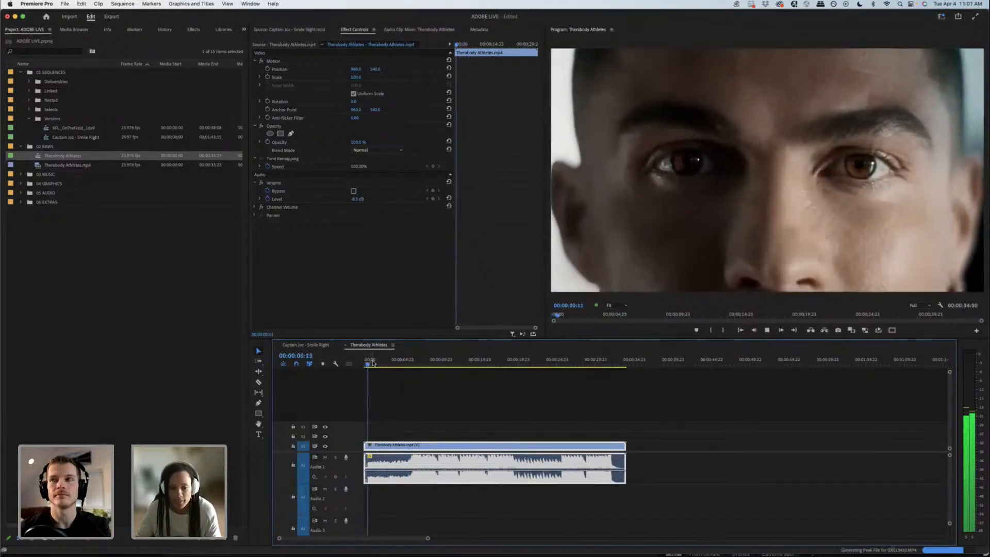
pyautogui.click(365, 365)
pyautogui.moveTo(366, 364); pyautogui.dragTo(370, 363)
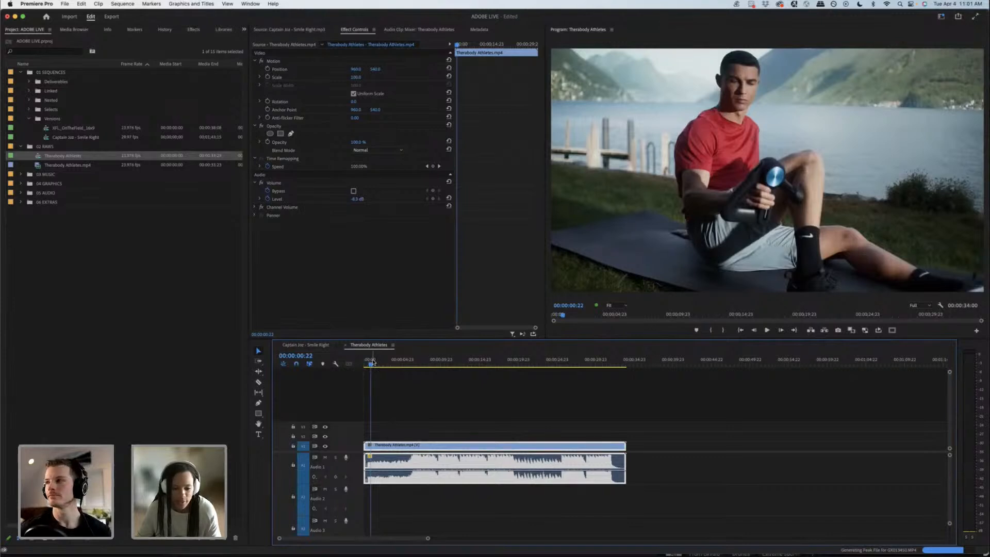
pyautogui.click(399, 398)
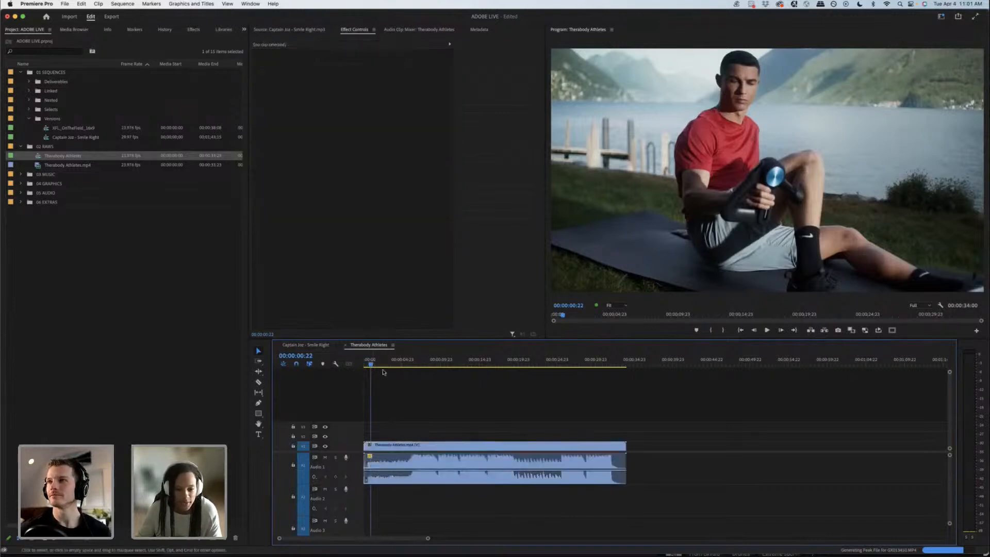
# Step: Examine the product close-up around 19 seconds and the athlete shots between about 25 and 31 seconds of the Therabody Athletes sequence
pyautogui.moveTo(375, 364); pyautogui.dragTo(512, 363)
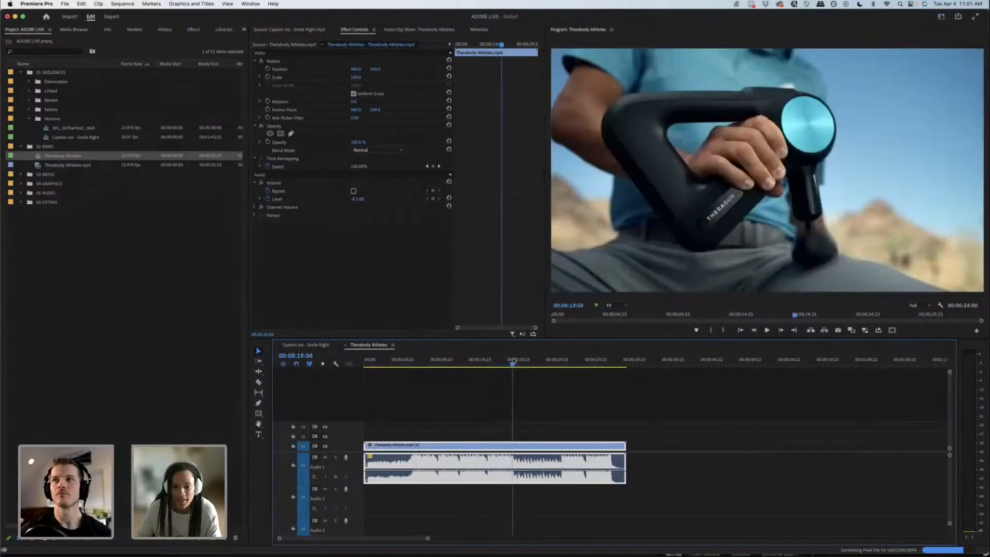
pyautogui.click(537, 401)
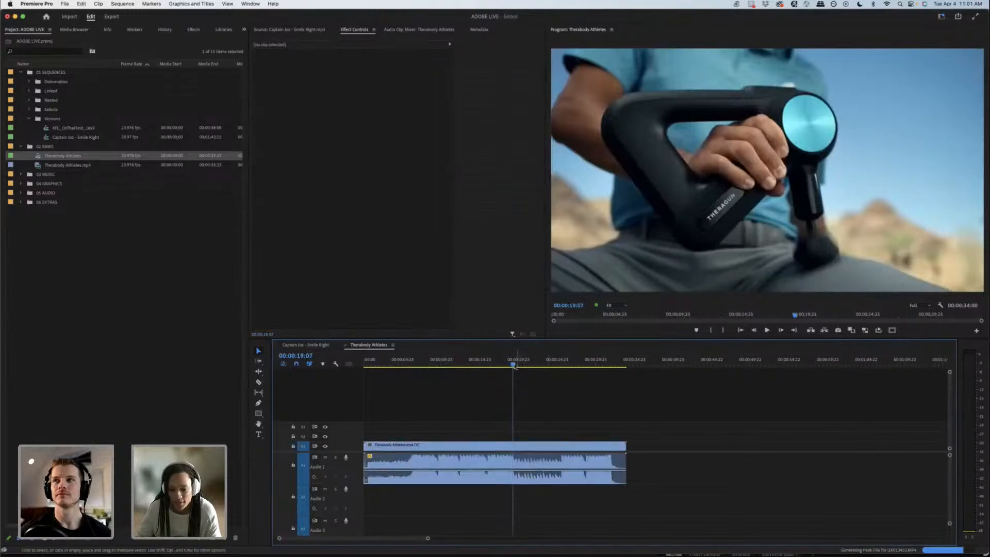
pyautogui.press('space')
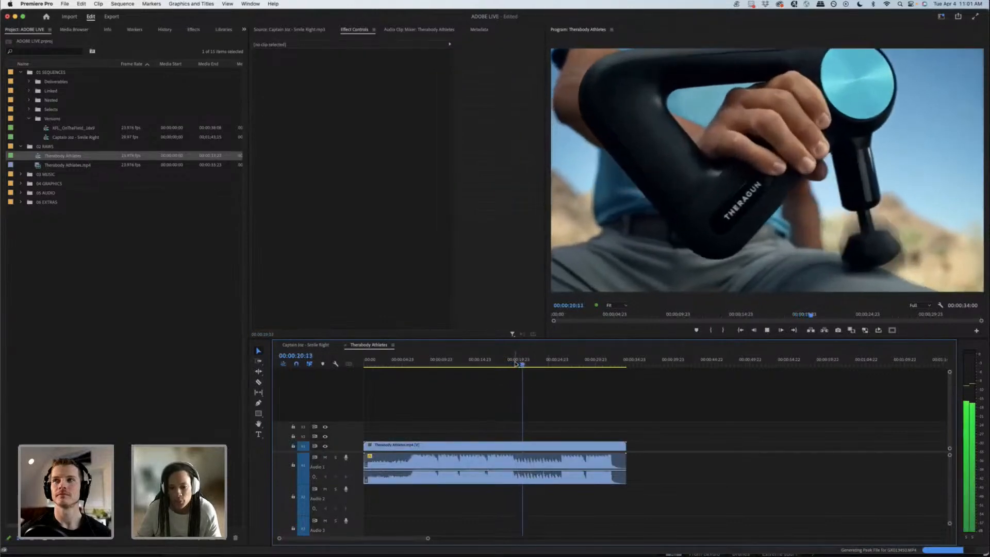
pyautogui.press('space')
pyautogui.moveTo(505, 362); pyautogui.dragTo(587, 354)
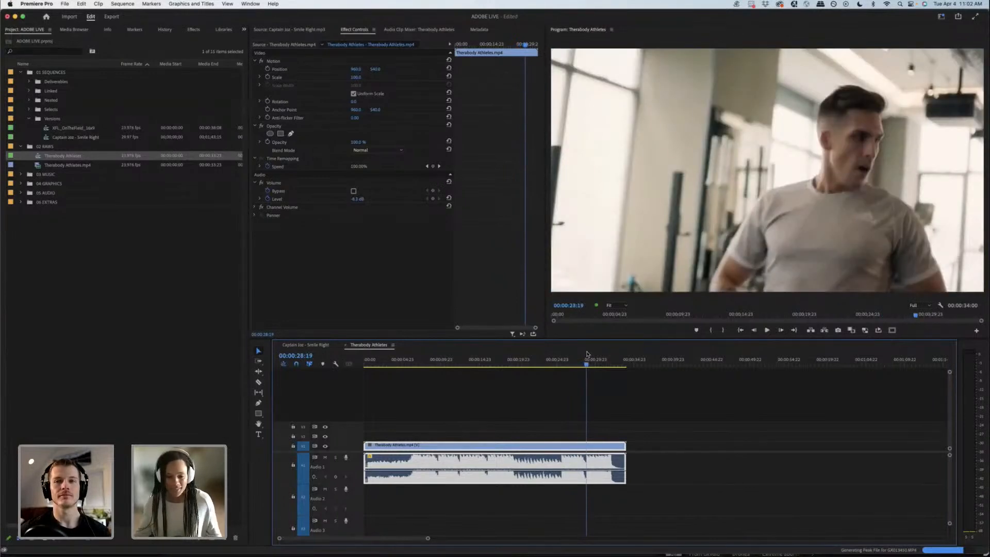
pyautogui.moveTo(588, 353)
pyautogui.mouseDown()
pyautogui.moveTo(570, 360)
pyautogui.moveTo(601, 350)
pyautogui.mouseUp()
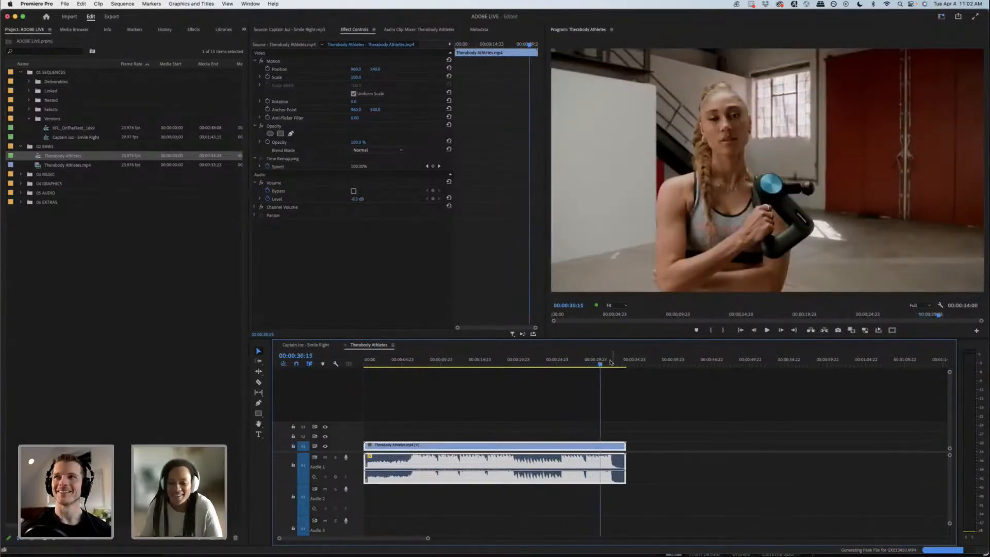
pyautogui.moveTo(603, 363); pyautogui.dragTo(563, 362)
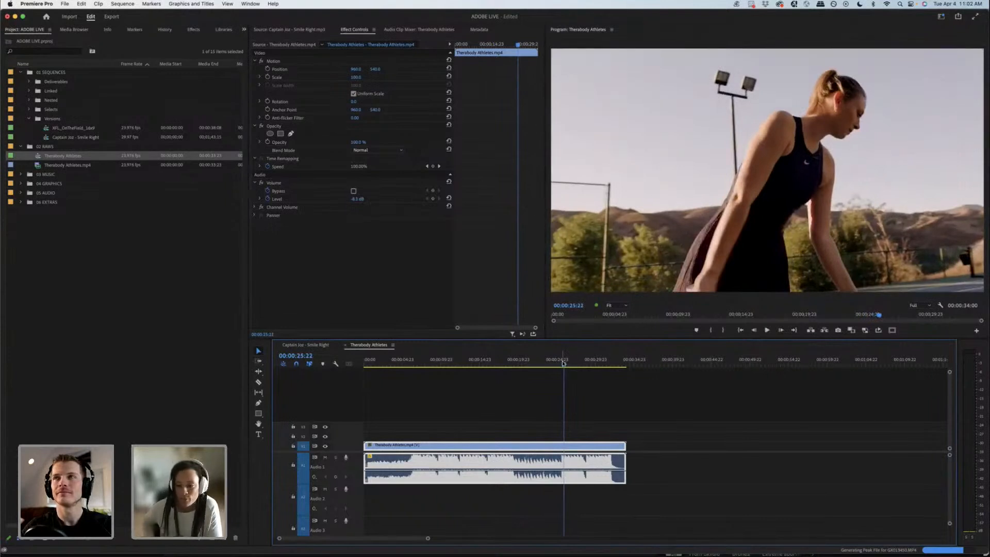
pyautogui.click(486, 379)
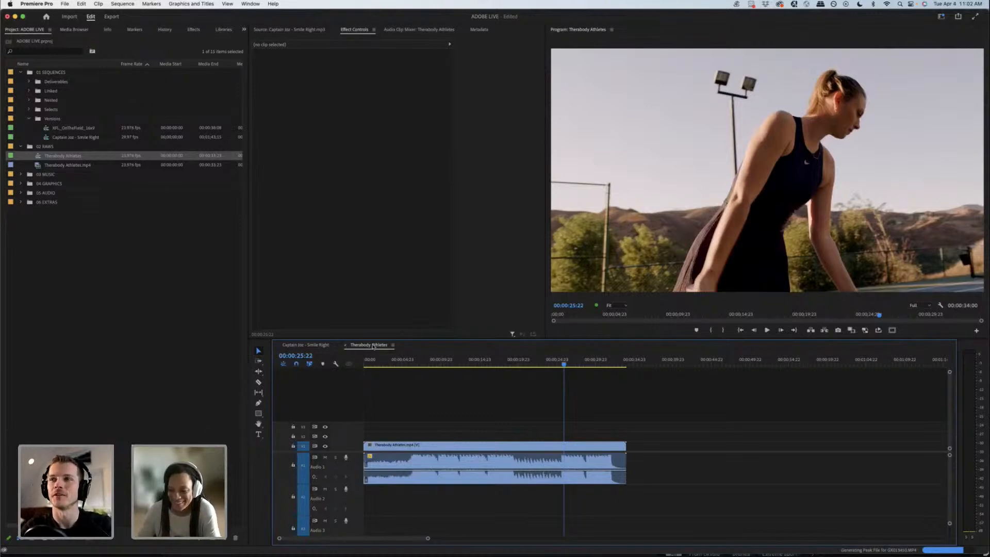
# Step: Close the Therabody Athletes sequence and collapse the text properties of the Celebrations title in the Captain Joz - Smile Right sequence
pyautogui.click(345, 346)
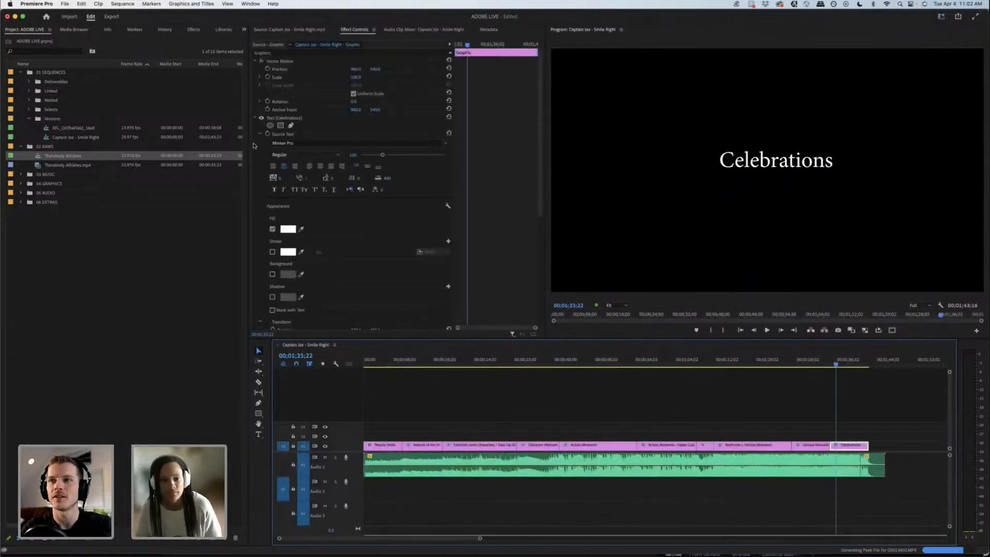
pyautogui.click(255, 118)
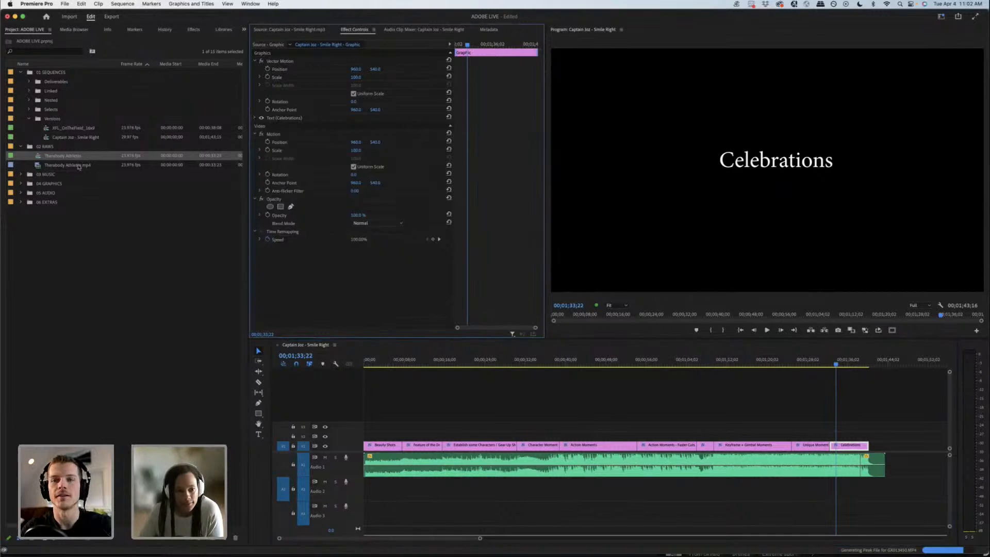
# Step: Reopen the Therabody Athletes sequence from the 02 RAWS bin and examine the action shots between about 8 and 12 seconds
pyautogui.click(77, 159)
pyautogui.doubleClick(76, 156)
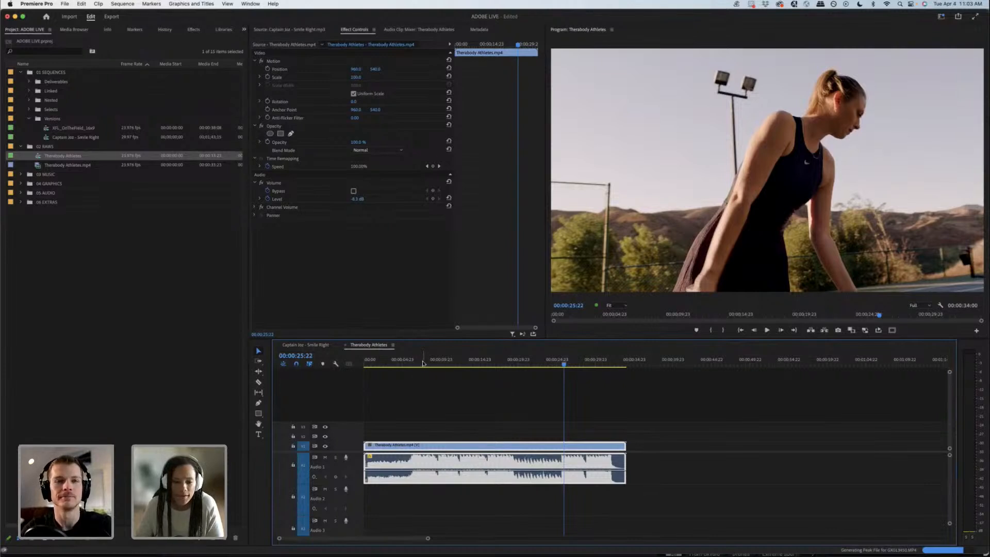
pyautogui.moveTo(423, 363); pyautogui.dragTo(427, 364)
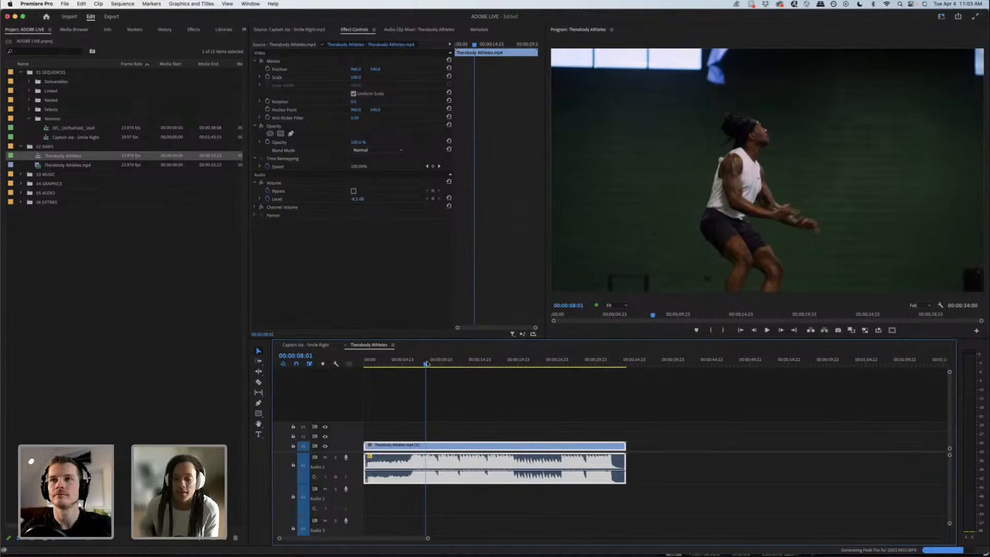
pyautogui.moveTo(419, 363); pyautogui.dragTo(428, 363)
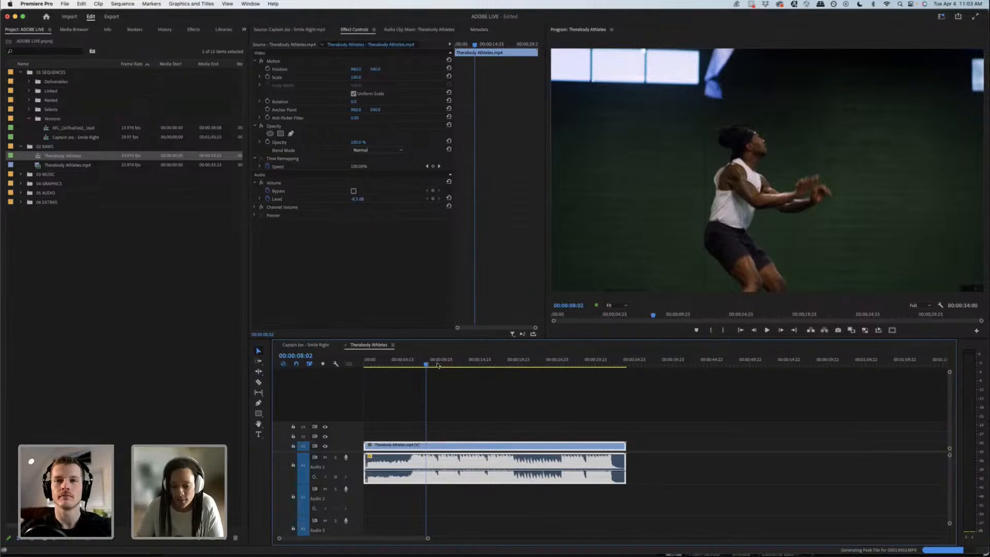
pyautogui.moveTo(437, 365); pyautogui.dragTo(456, 363)
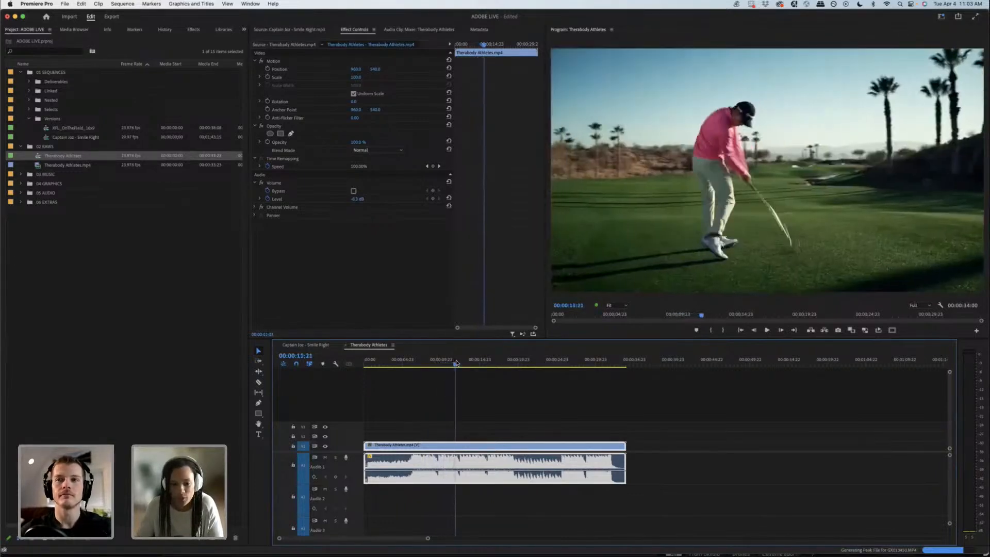
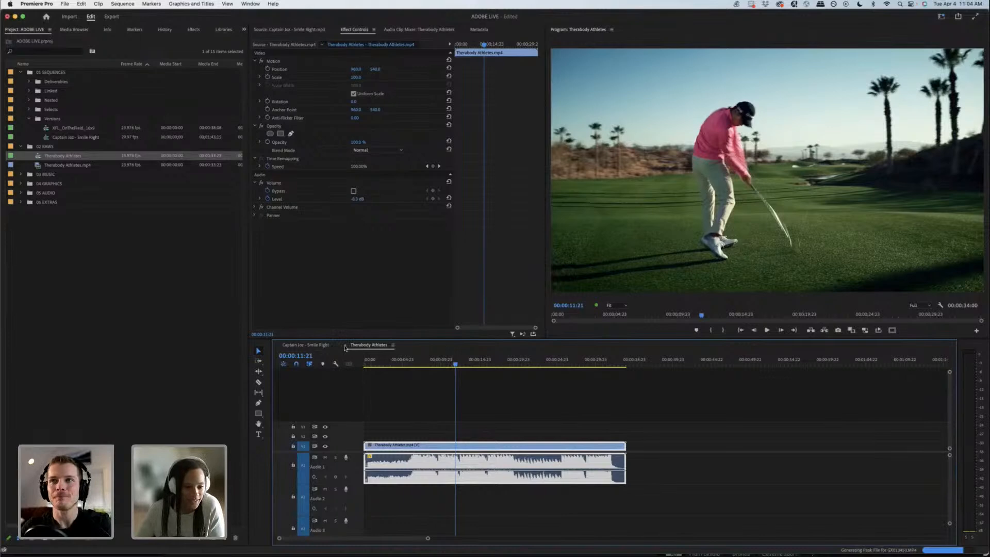
# Step: Close both open sequences and delete the Therabody Athletes sequence and its MP4 clip from the 02 RAWS bin
pyautogui.click(346, 344)
pyautogui.click(276, 345)
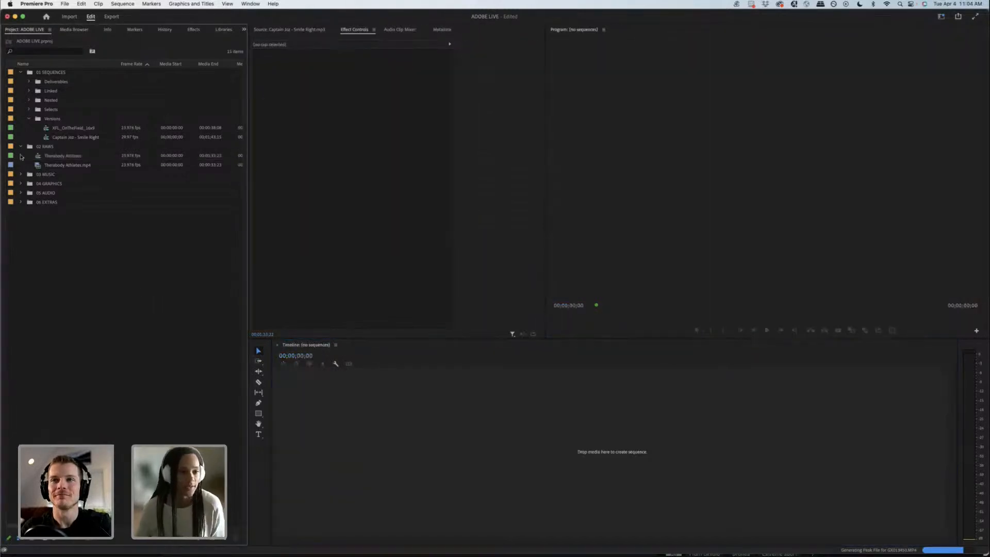
pyautogui.moveTo(28, 156); pyautogui.dragTo(55, 164)
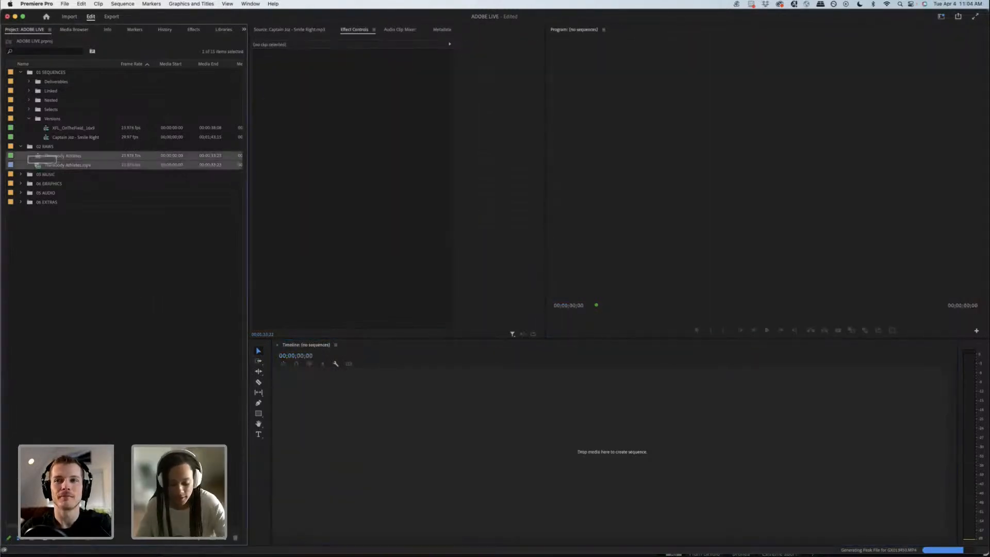
pyautogui.press('BackSpace')
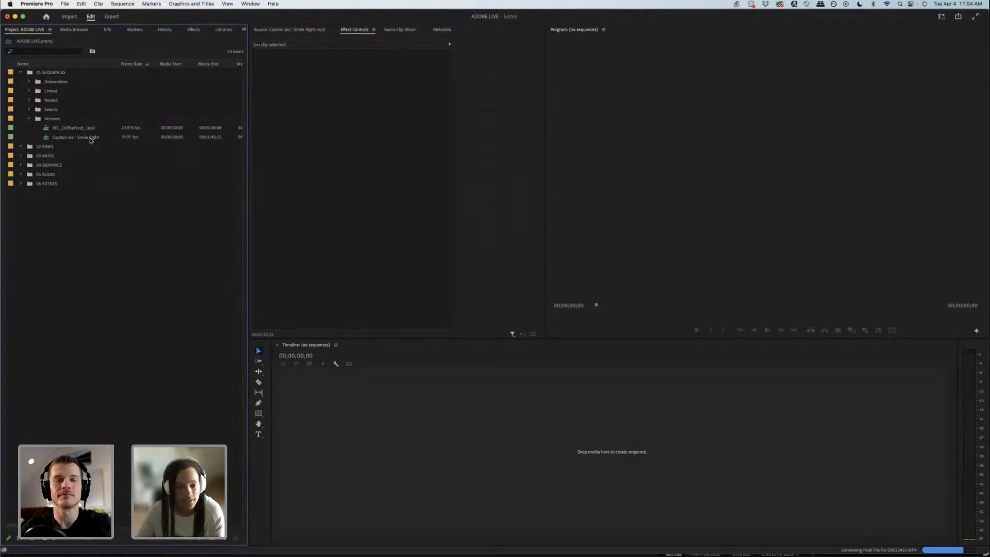
# Step: Import the Therabody folder from the RAWS media folder in Finder into the project's 02 RAWS bin
pyautogui.click(43, 149)
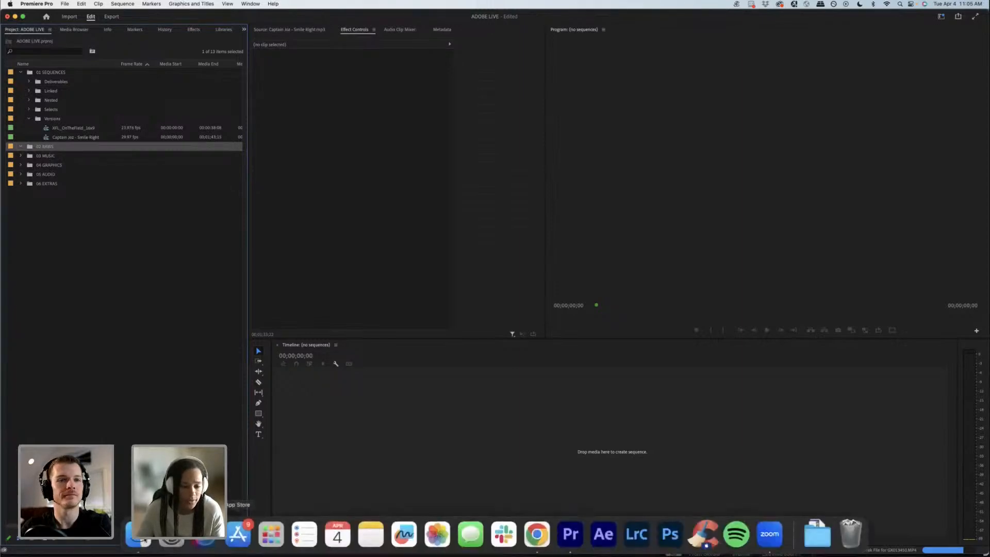
pyautogui.click(145, 537)
pyautogui.click(303, 158)
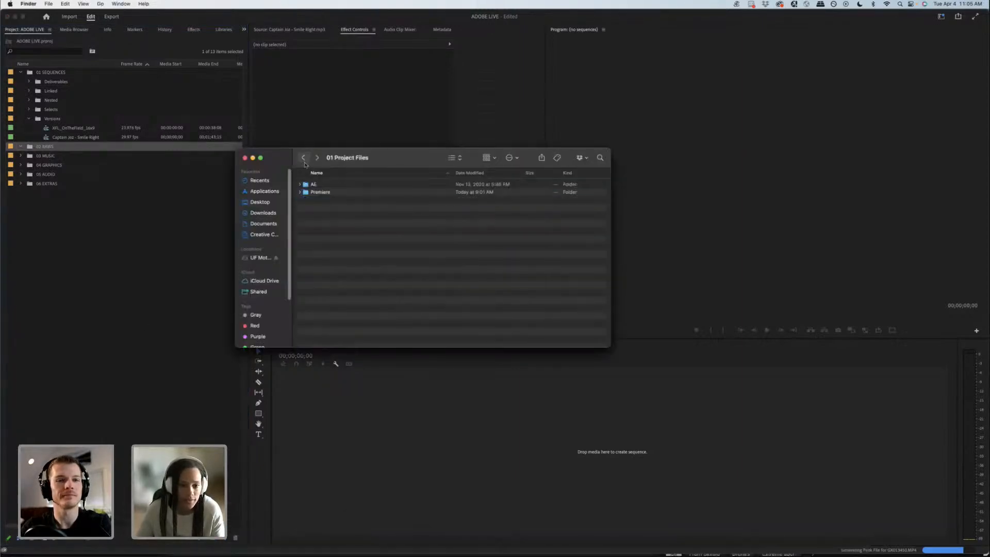
pyautogui.click(303, 158)
pyautogui.doubleClick(331, 192)
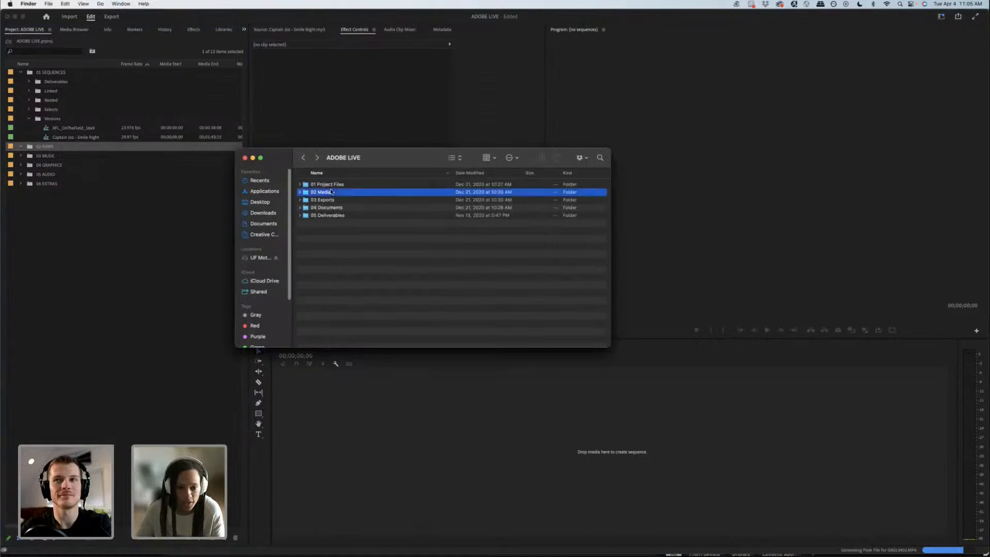
pyautogui.click(333, 207)
pyautogui.press('super+Down')
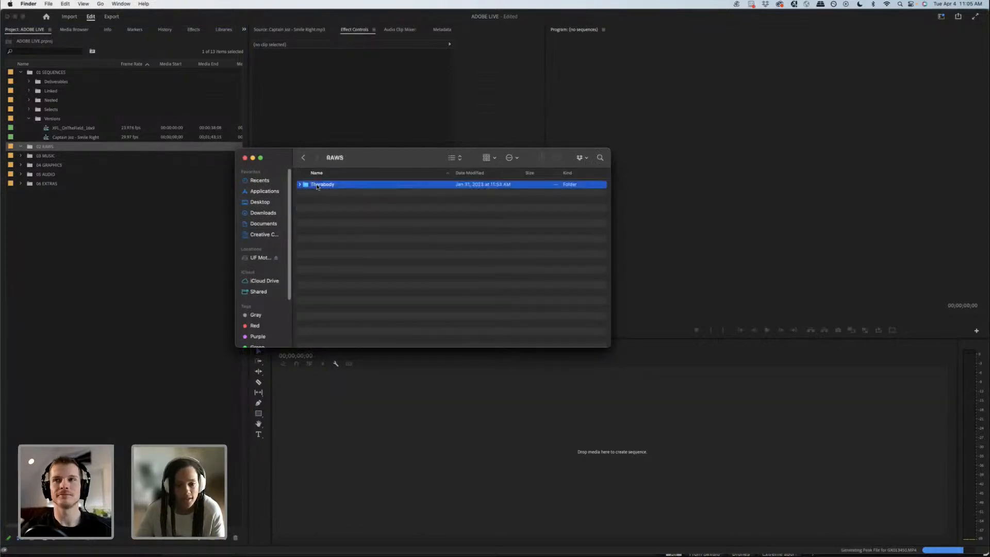
pyautogui.press('super+Down')
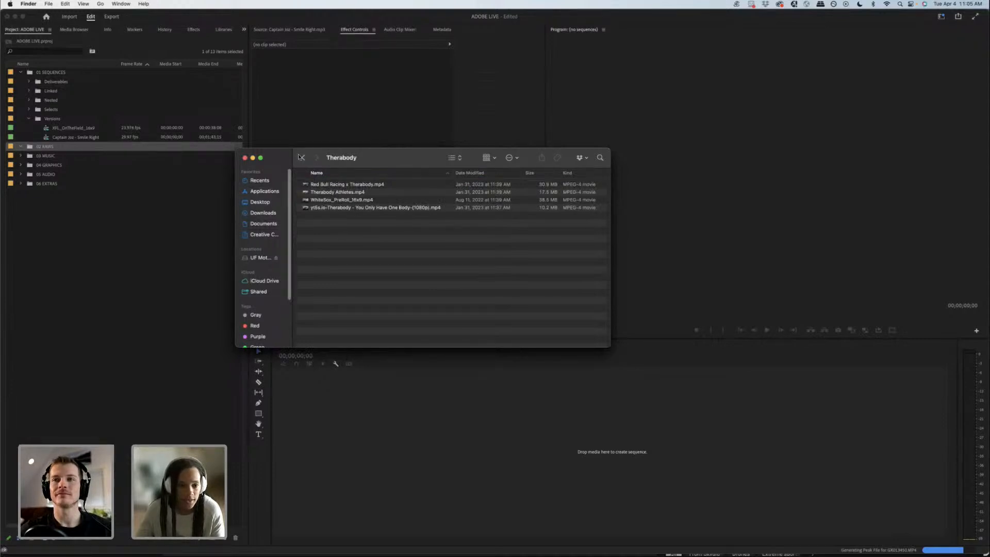
pyautogui.click(303, 157)
pyautogui.moveTo(324, 183); pyautogui.dragTo(74, 208)
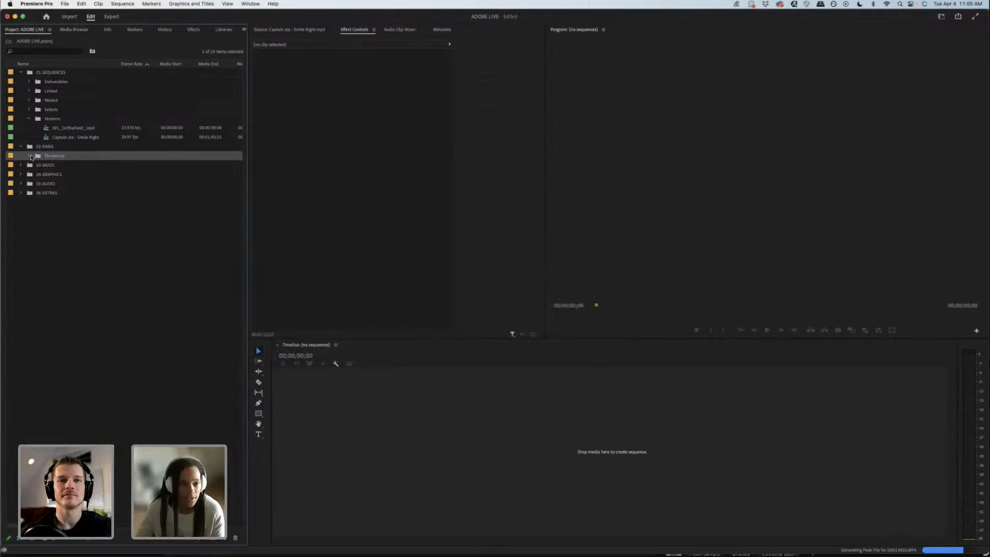
# Step: Expand the Therabody bin, create a new sequence from Red Bull Racing x Therabody.mp4, and skim its footage
pyautogui.click(30, 156)
pyautogui.click(98, 166)
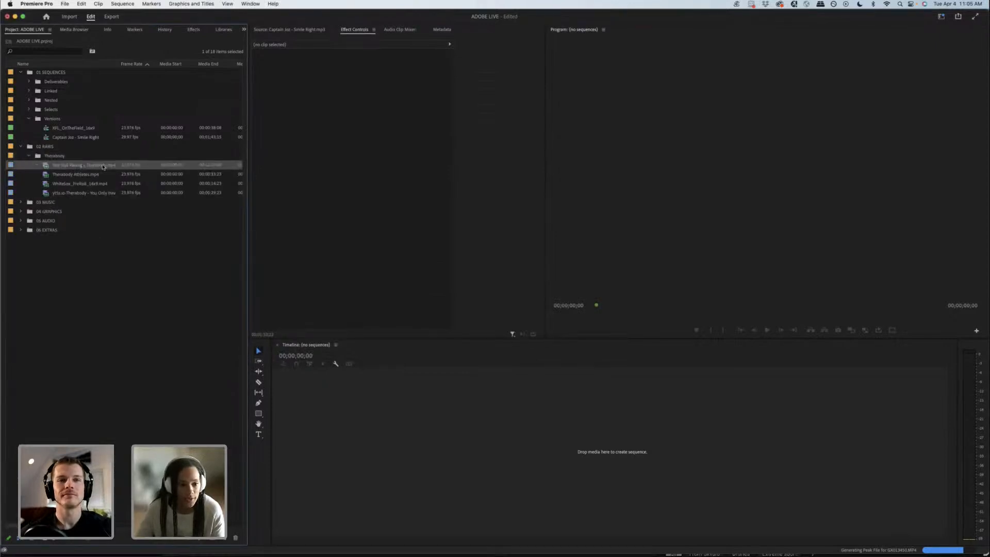
pyautogui.rightClick(103, 166)
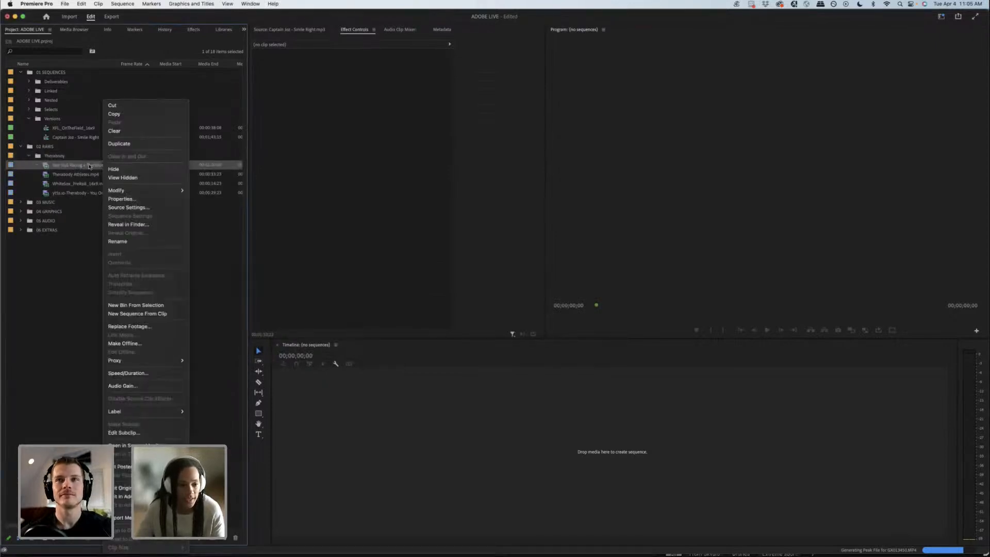
pyautogui.click(138, 314)
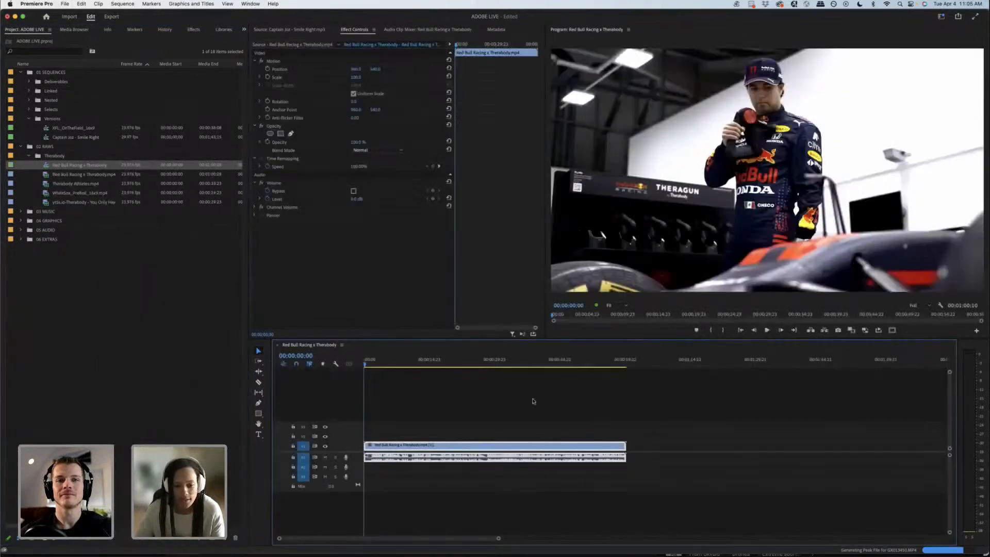
pyautogui.moveTo(370, 361); pyautogui.dragTo(540, 369)
pyautogui.press('space')
pyautogui.click(364, 363)
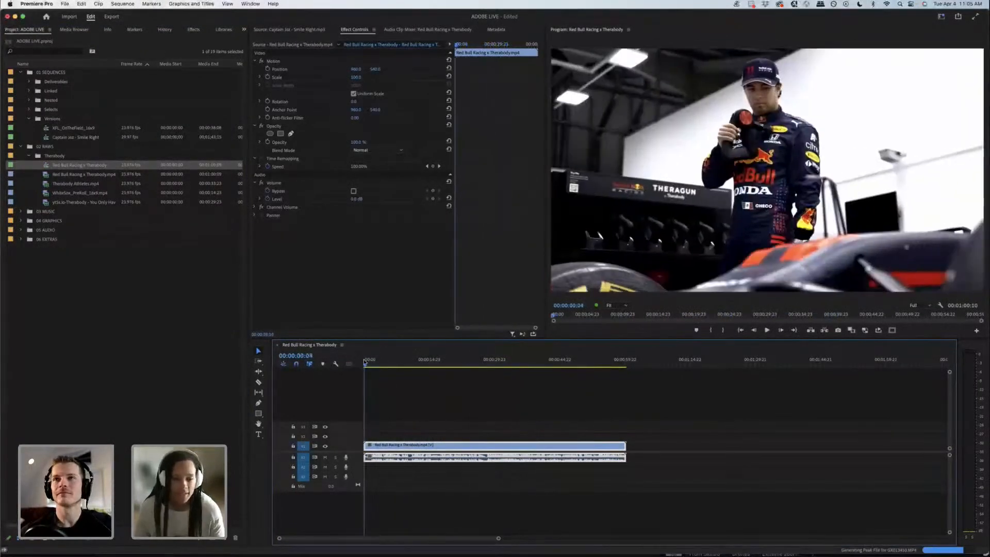
# Step: Open the Captain Joz - Smile Right sequence and check the placeholder title at about 20 seconds
pyautogui.doubleClick(92, 137)
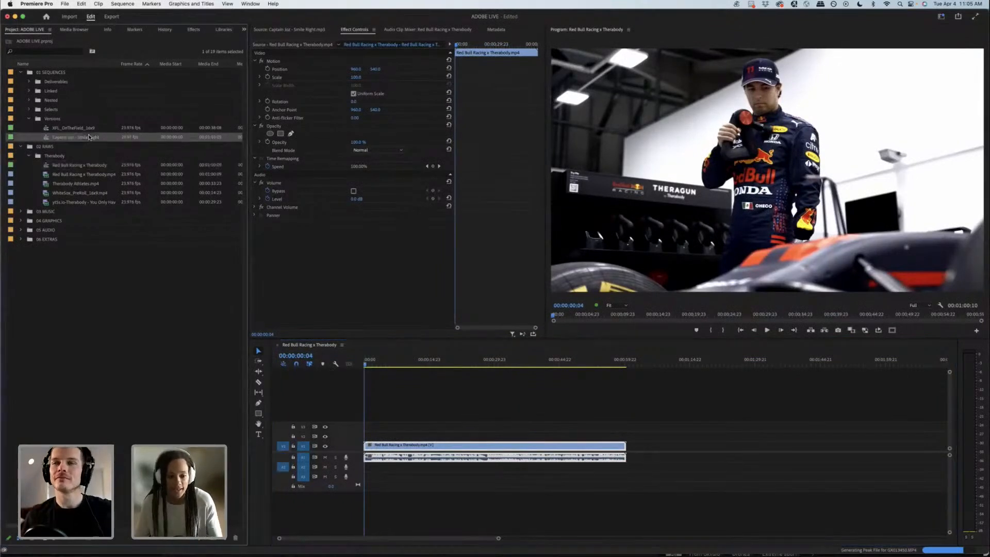
pyautogui.moveTo(396, 363); pyautogui.dragTo(468, 361)
pyautogui.click(467, 361)
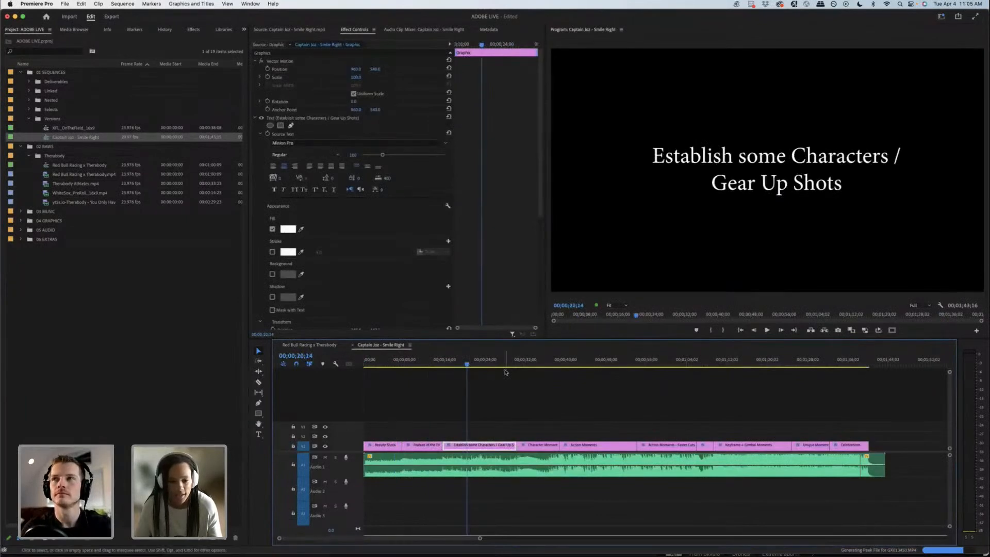
# Step: In the Red Bull Racing x Therabody sequence, cut the clip at about 9 and 15 seconds around the gear-up shots
pyautogui.click(320, 345)
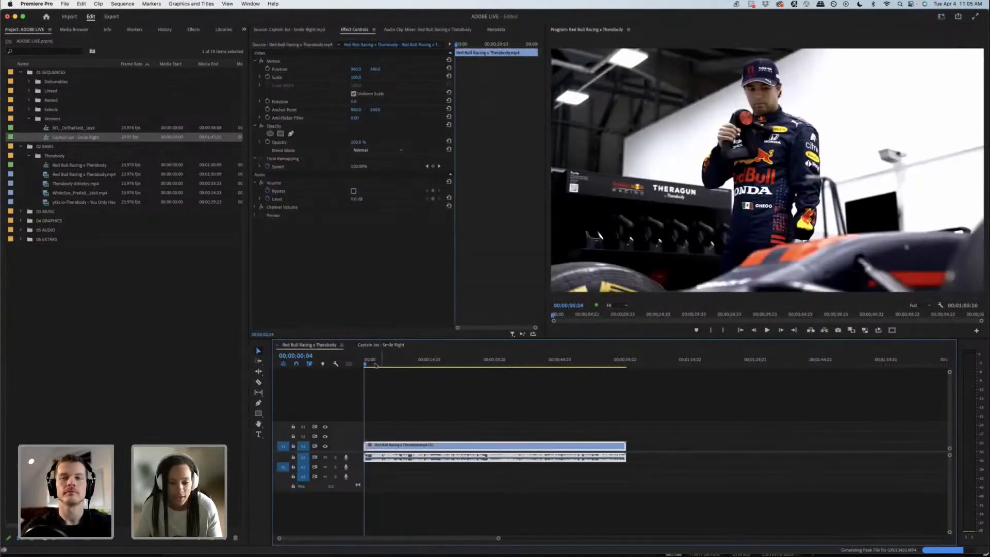
pyautogui.click(375, 364)
pyautogui.press('space')
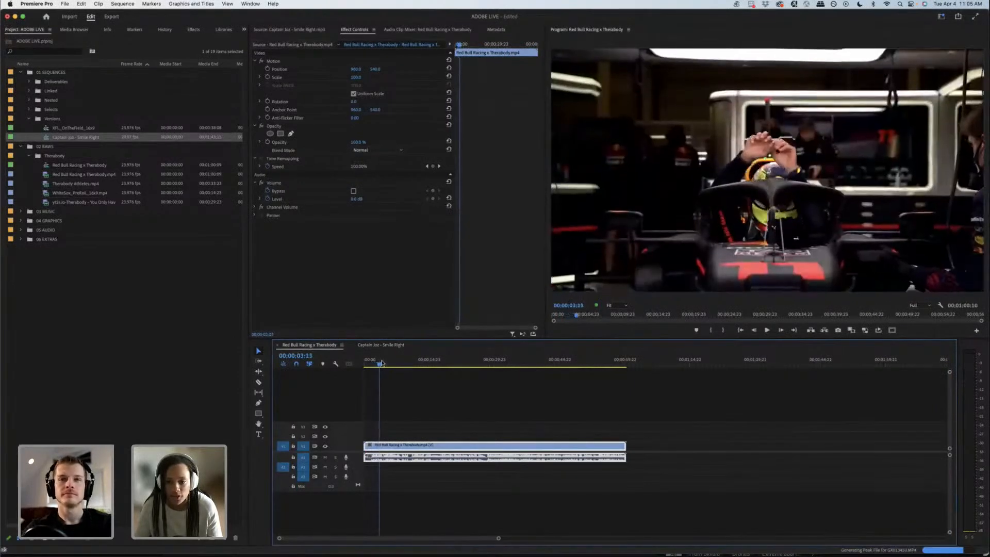
pyautogui.moveTo(388, 361); pyautogui.dragTo(429, 354)
pyautogui.press('super+k')
pyautogui.press('super+k')
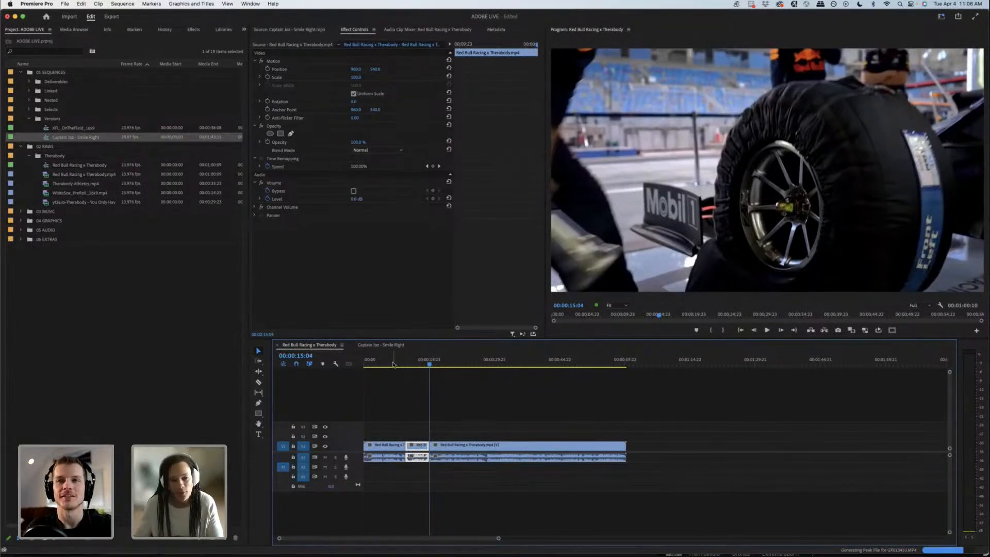
# Step: Review the shots up to about 28 seconds and move the segment between about 9 and 15 seconds up to track V2
pyautogui.moveTo(392, 364); pyautogui.dragTo(417, 362)
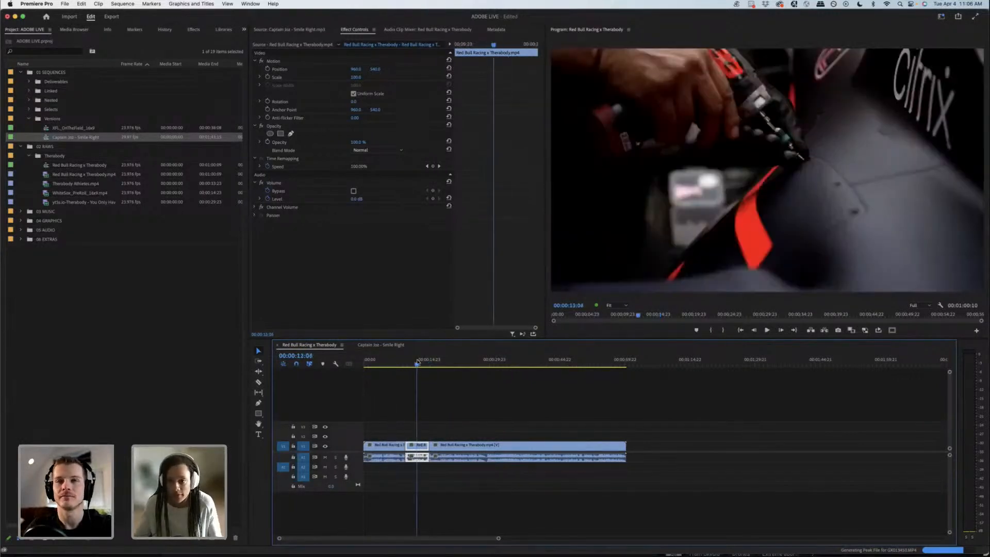
pyautogui.moveTo(417, 363); pyautogui.dragTo(444, 368)
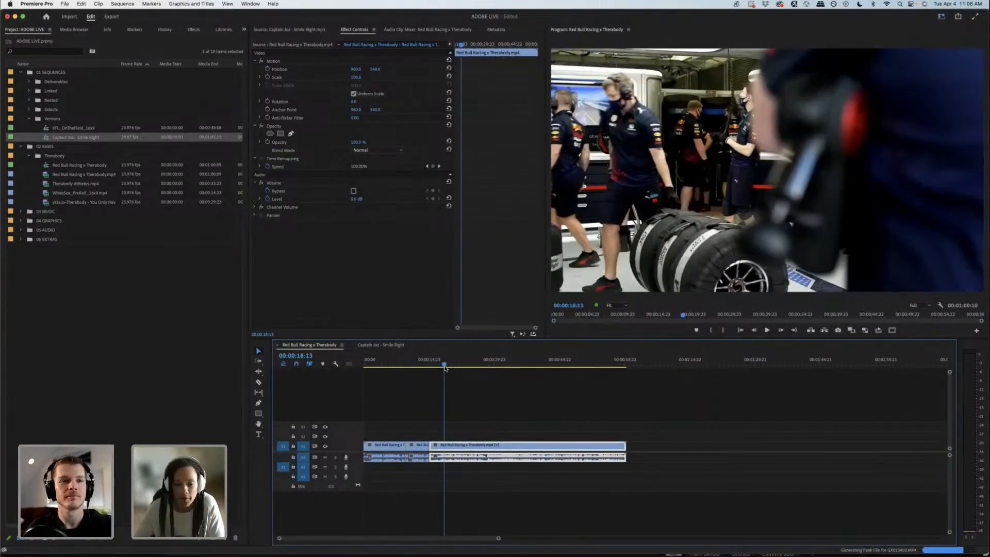
pyautogui.click(462, 382)
pyautogui.moveTo(417, 364); pyautogui.dragTo(490, 354)
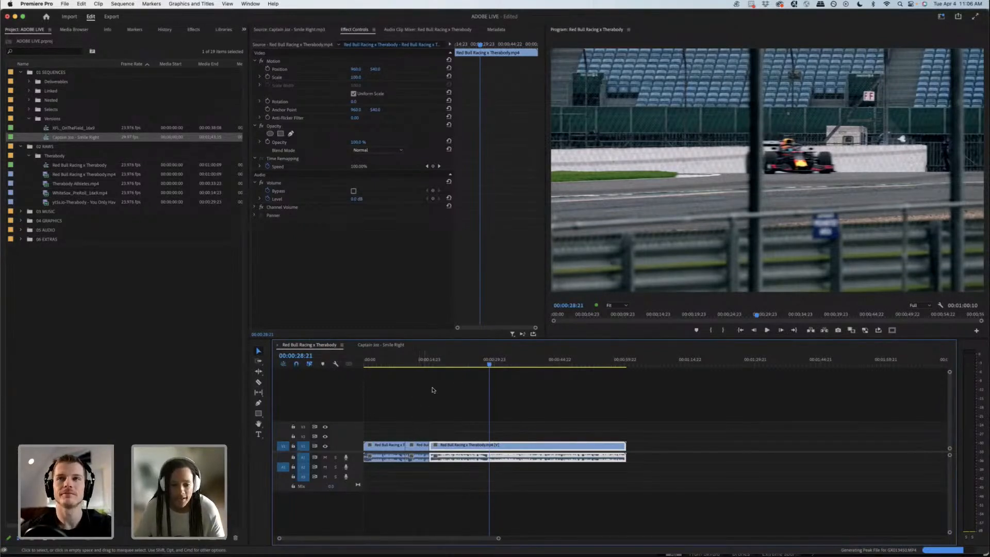
pyautogui.click(405, 358)
pyautogui.click(404, 359)
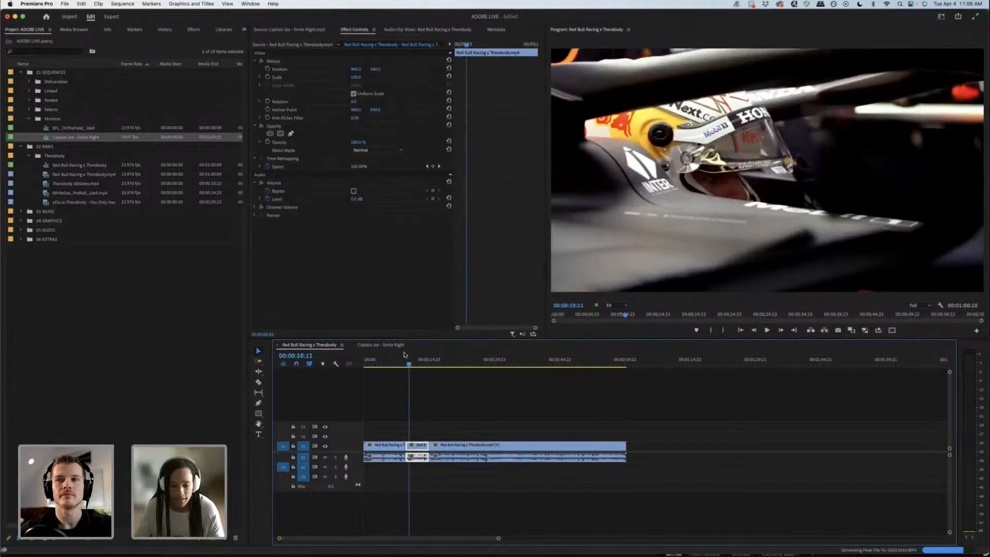
pyautogui.click(403, 356)
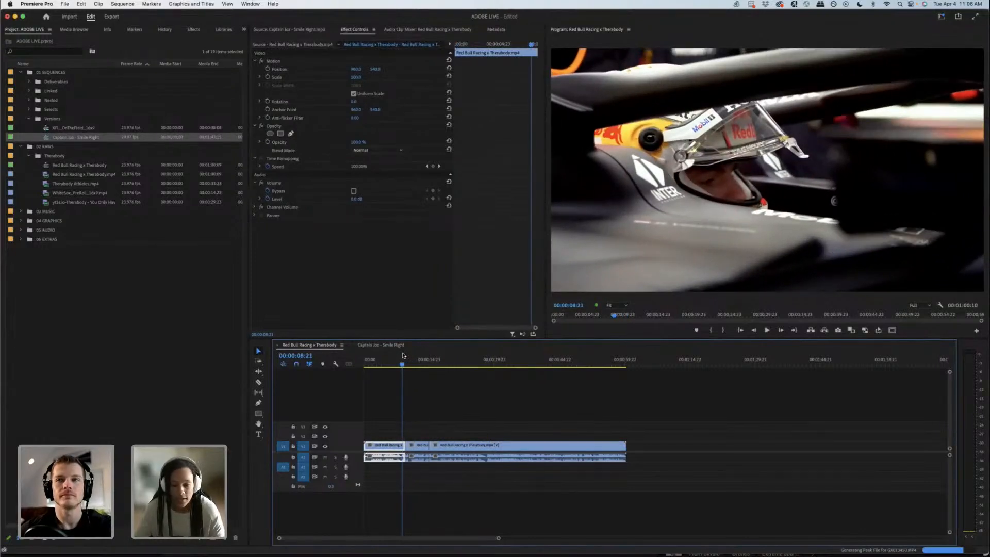
pyautogui.moveTo(404, 356); pyautogui.dragTo(433, 343)
pyautogui.moveTo(414, 444); pyautogui.dragTo(415, 442)
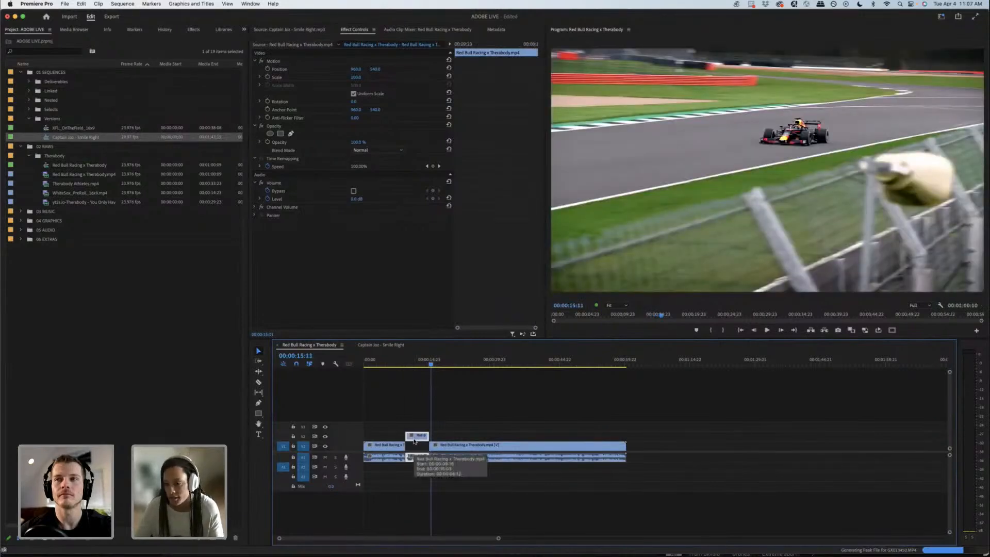
# Step: Cut out the race car segment between about 28 and 34 seconds and move it up to track V2
pyautogui.moveTo(449, 364); pyautogui.dragTo(489, 366)
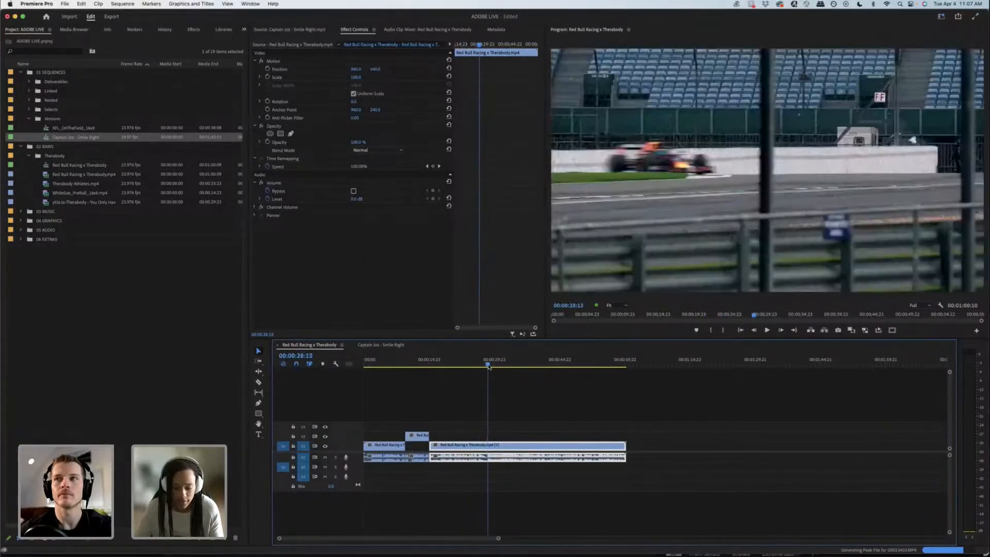
pyautogui.press('super+k')
pyautogui.press('space')
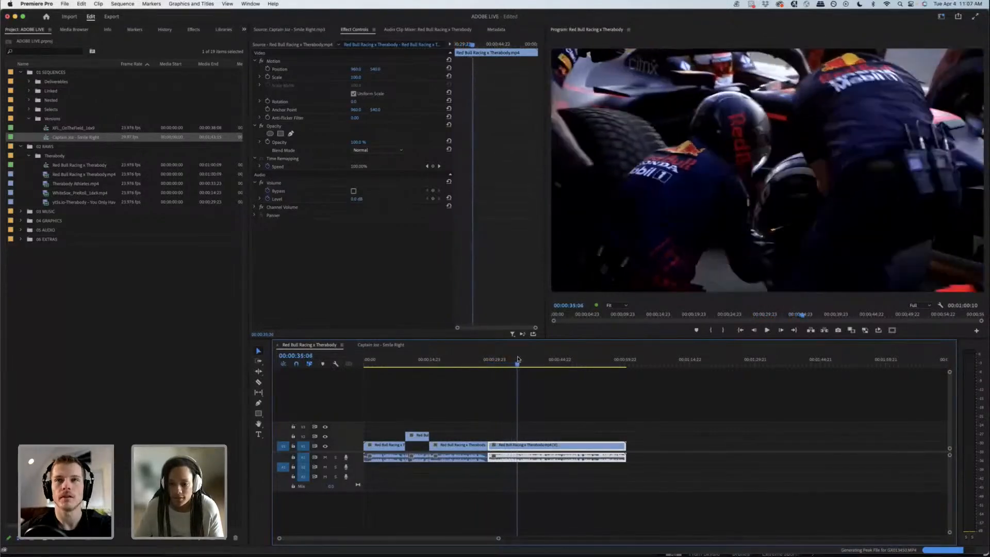
pyautogui.click(514, 360)
pyautogui.press('super+k')
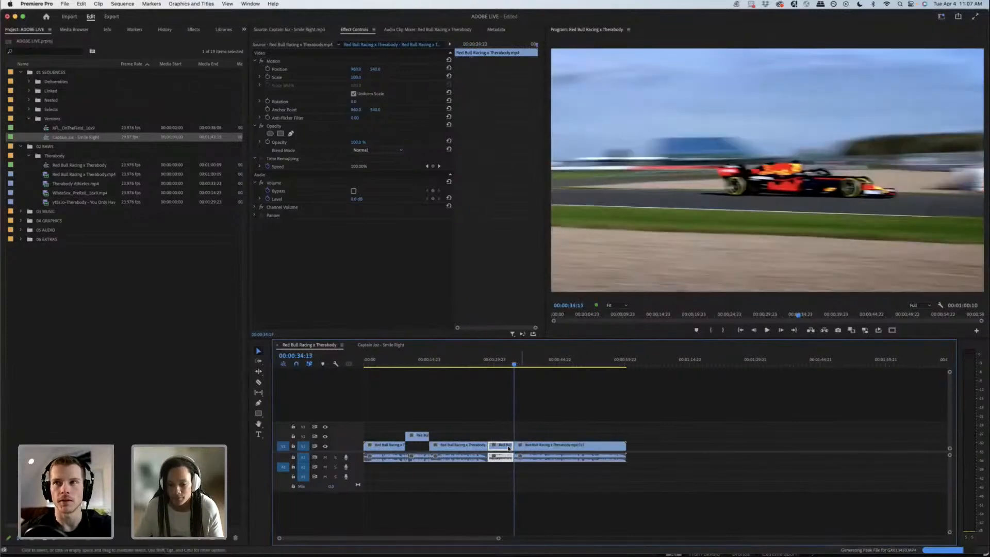
pyautogui.moveTo(509, 442); pyautogui.dragTo(505, 439)
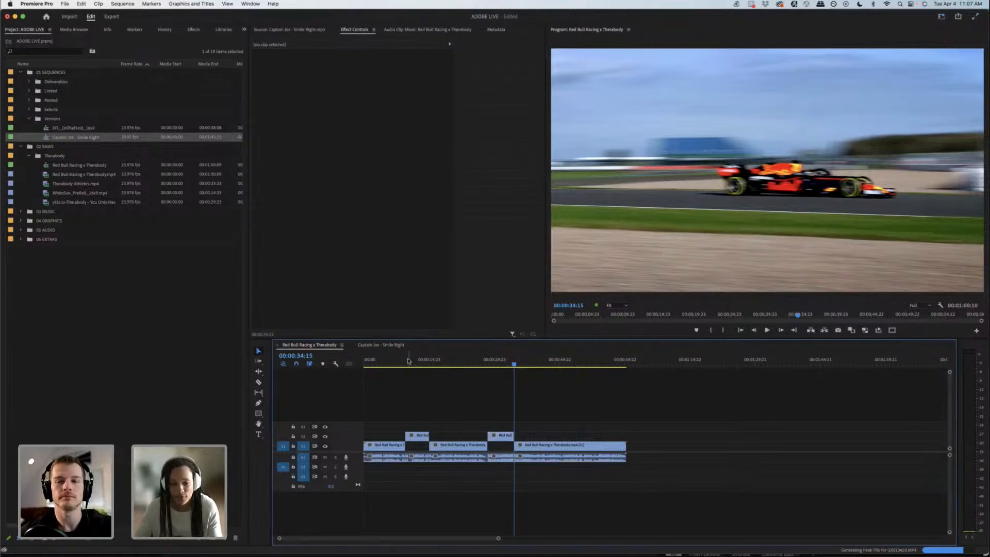
# Step: Try ripple deleting the unwanted V1 segments to leave only the two V2 selects, and undo the deletion
pyautogui.moveTo(403, 361); pyautogui.dragTo(491, 361)
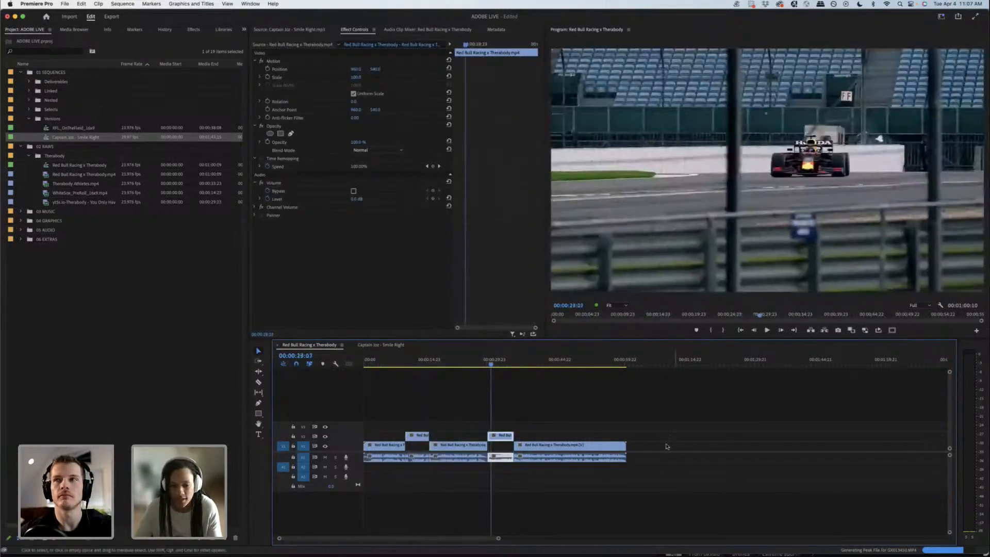
pyautogui.moveTo(413, 450); pyautogui.dragTo(378, 449)
pyautogui.rightClick(379, 448)
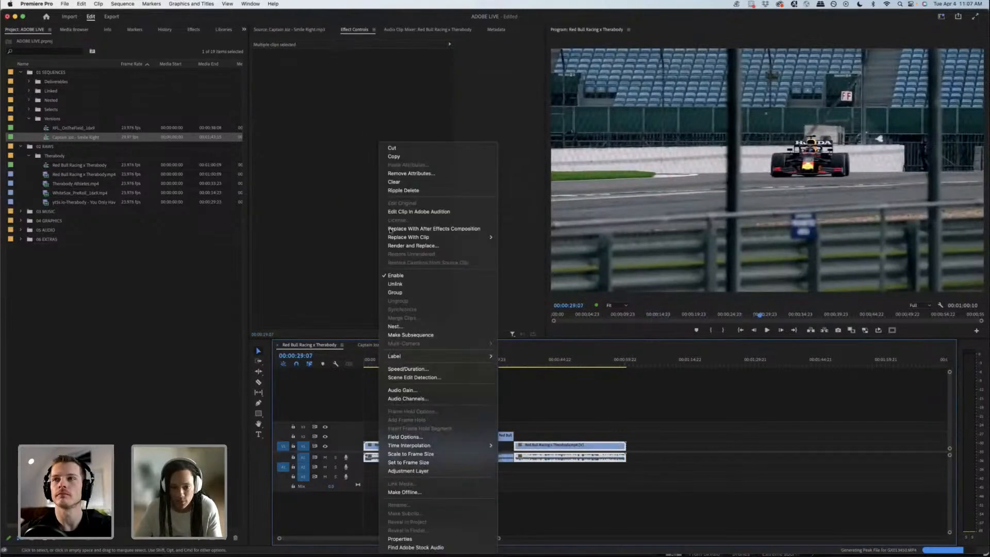
pyautogui.click(403, 190)
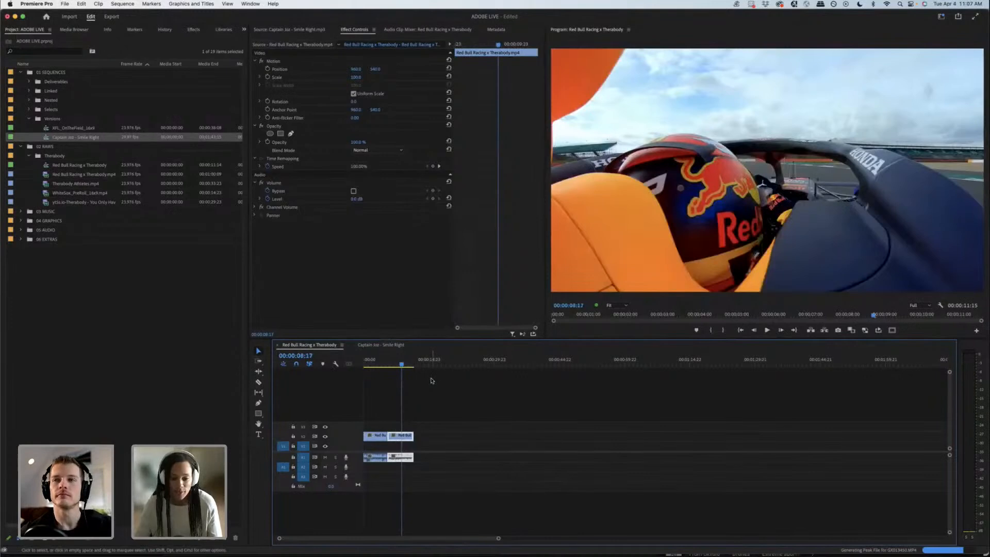
pyautogui.press('super+z')
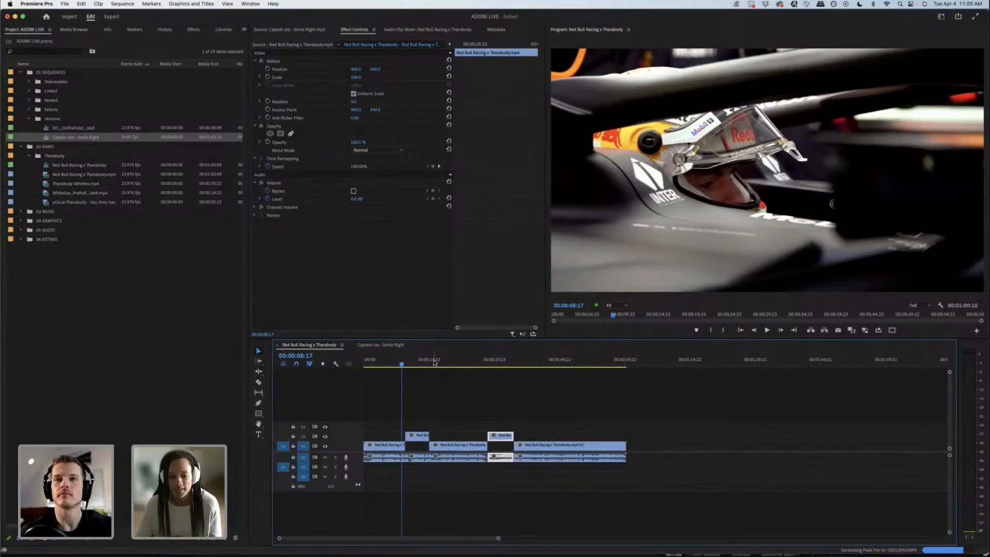
# Step: Review the remaining Red Bull Racing x Therabody footage up to the massage gun close-up at about 44 seconds
pyautogui.moveTo(434, 362); pyautogui.dragTo(553, 372)
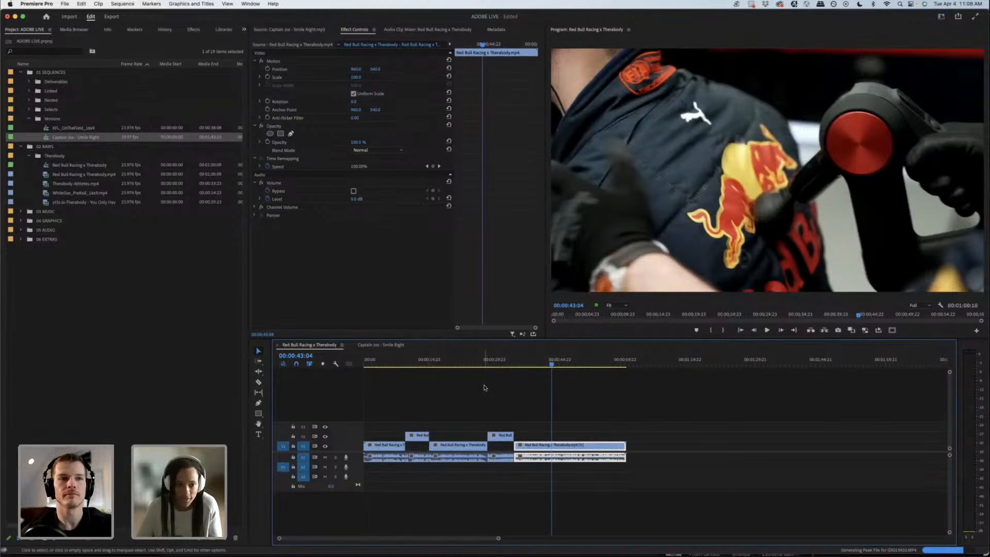
pyautogui.rightClick(77, 175)
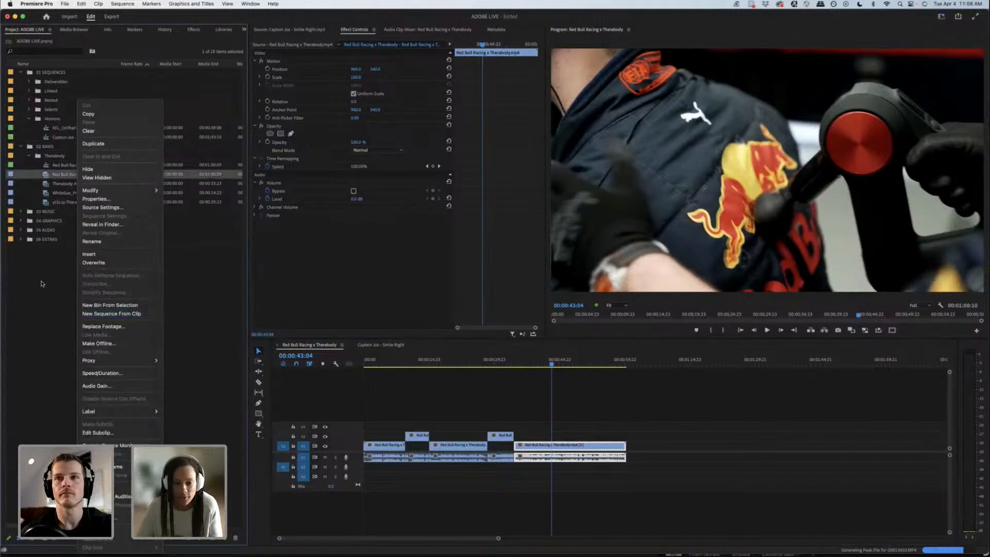
pyautogui.click(498, 399)
pyautogui.moveTo(486, 361); pyautogui.dragTo(555, 359)
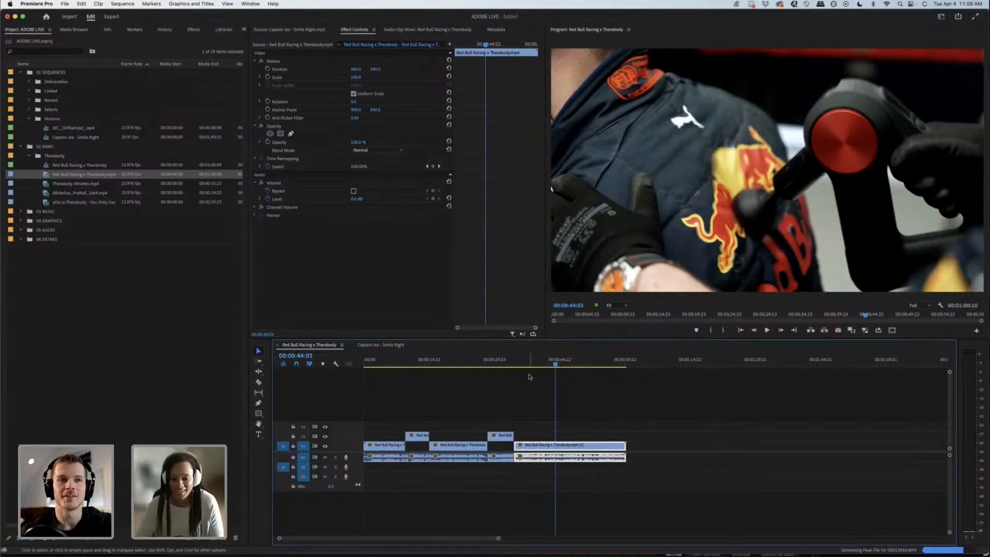
# Step: Review the Red Bull Racing x Therabody footage from about 3 seconds to the helmet shot at about 38 seconds
pyautogui.click(385, 361)
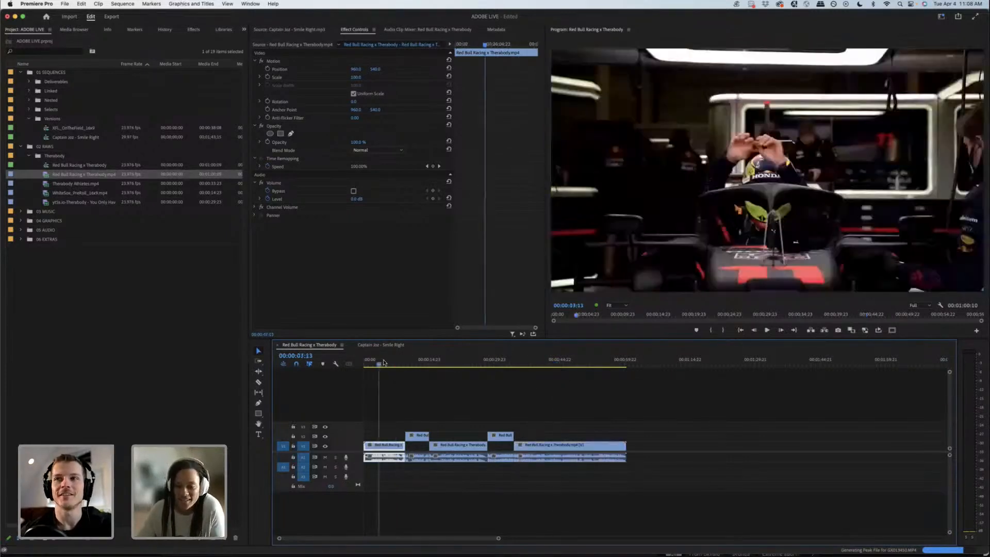
pyautogui.moveTo(388, 360); pyautogui.dragTo(516, 359)
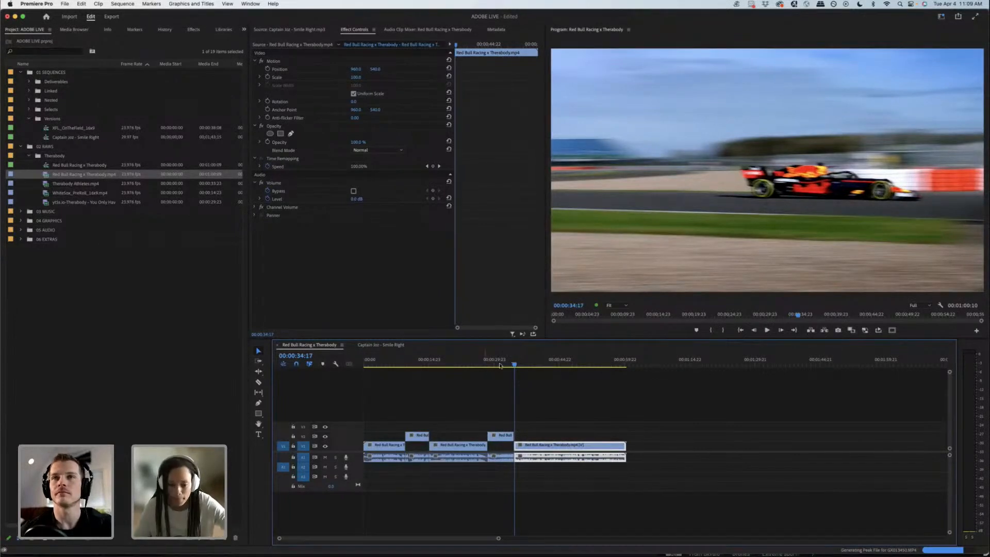
pyautogui.click(490, 376)
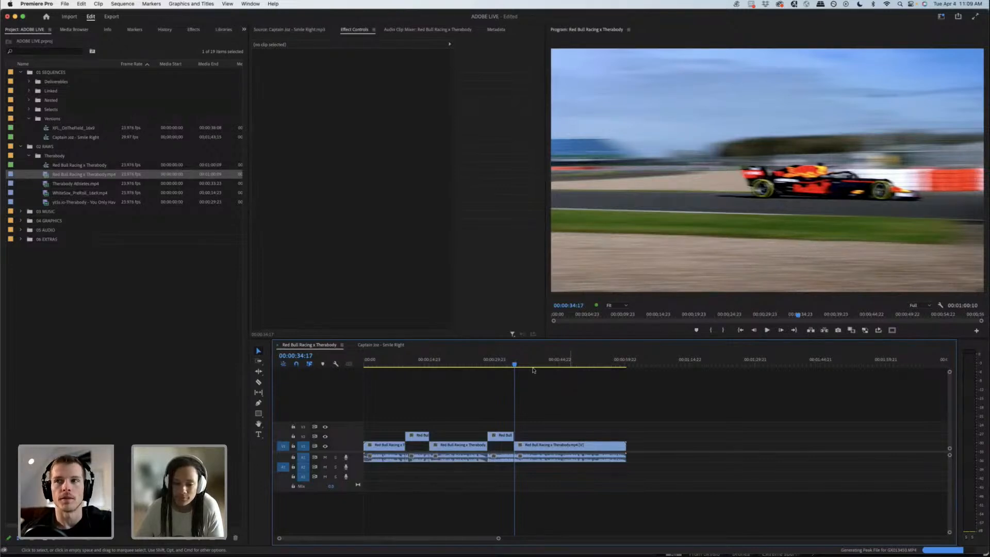
pyautogui.moveTo(516, 366); pyautogui.dragTo(533, 369)
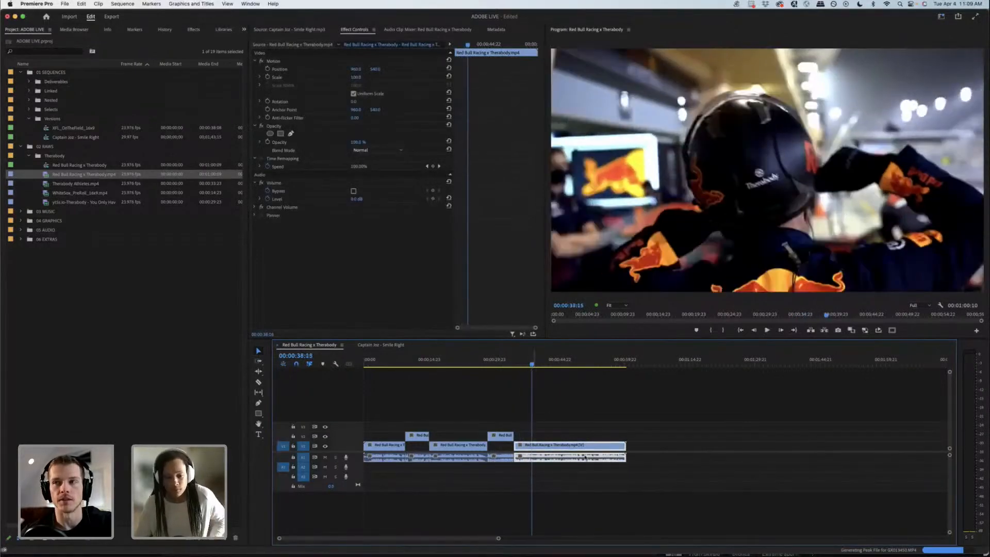
# Step: Run Scene Edit Detection on the last V1 segment, applying a cut at each detected cut point, and check the cuts
pyautogui.rightClick(542, 448)
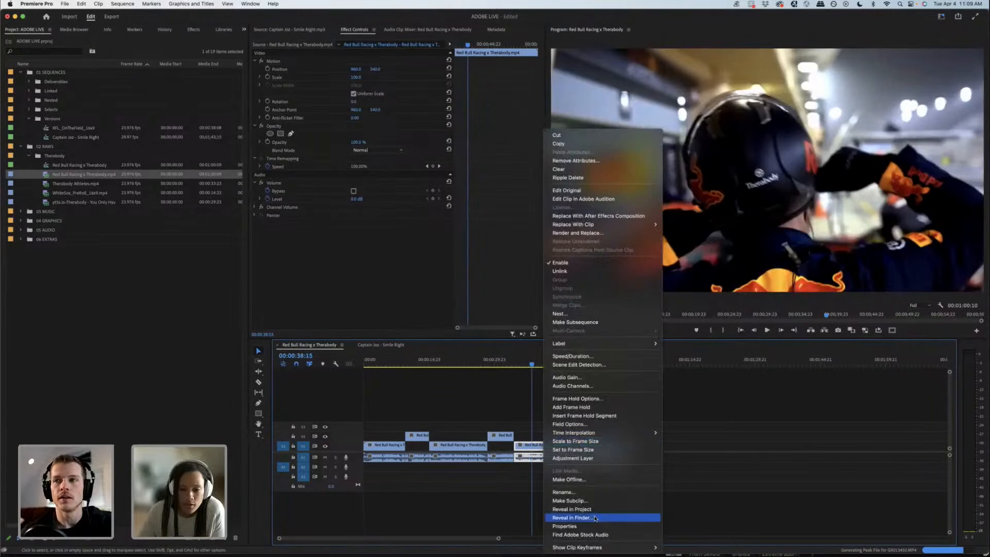
pyautogui.click(573, 368)
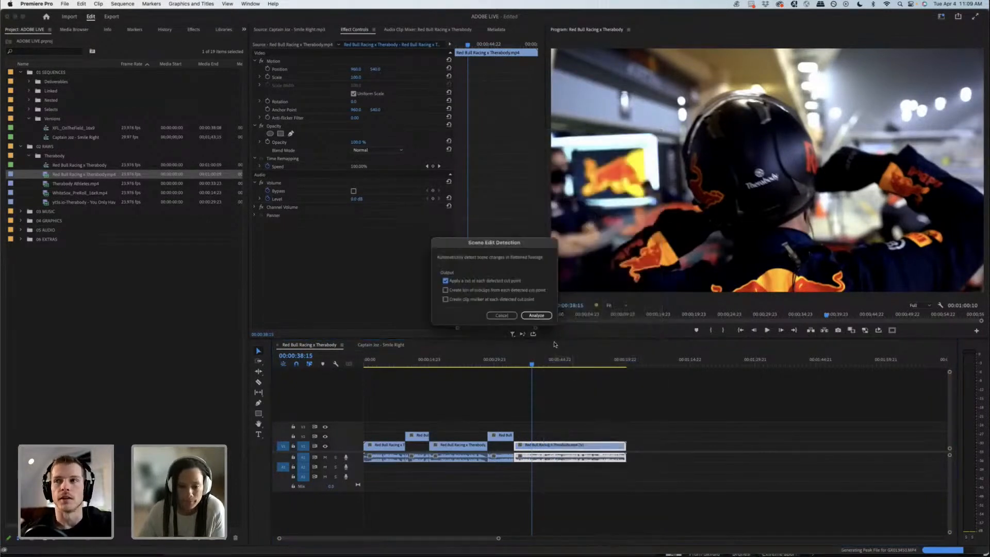
pyautogui.click(534, 315)
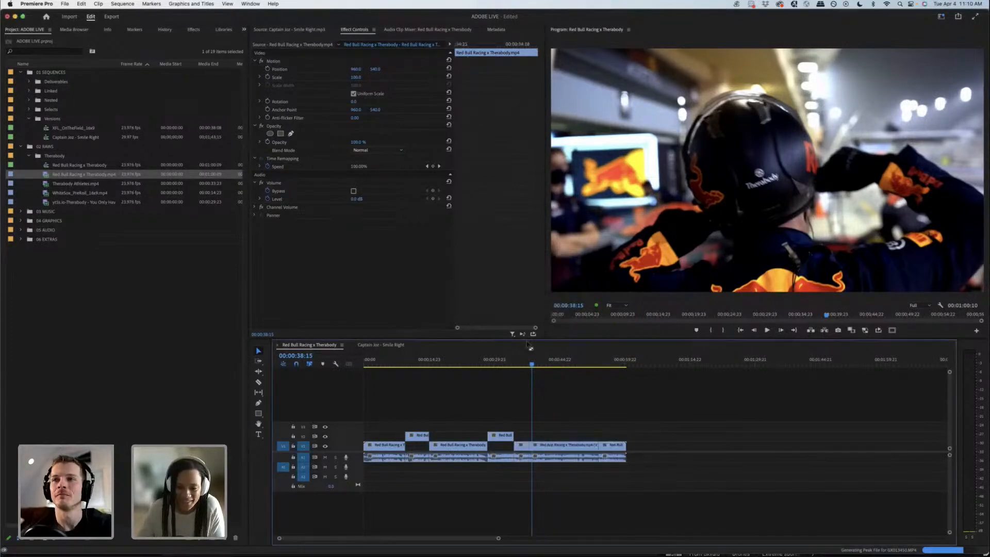
pyautogui.moveTo(536, 364); pyautogui.dragTo(605, 364)
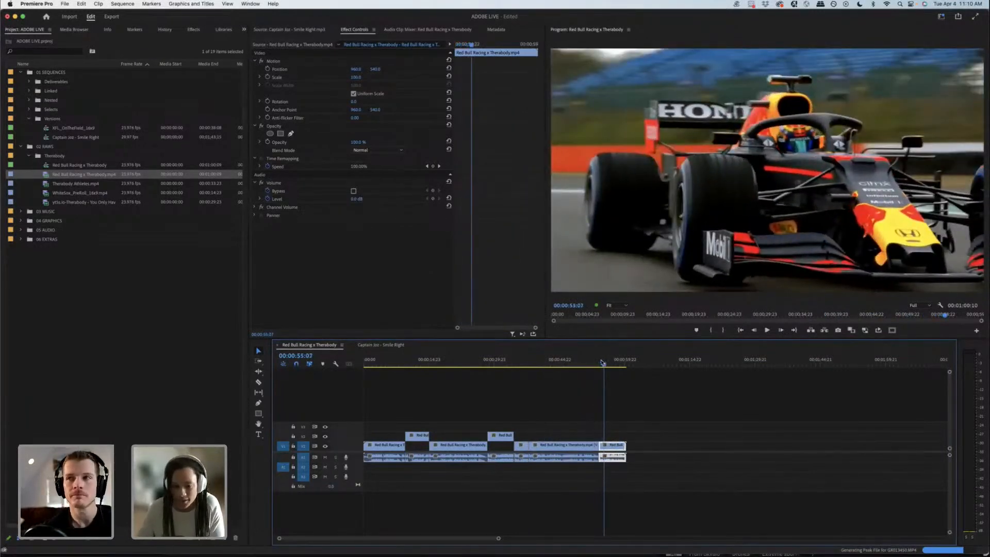
pyautogui.click(538, 364)
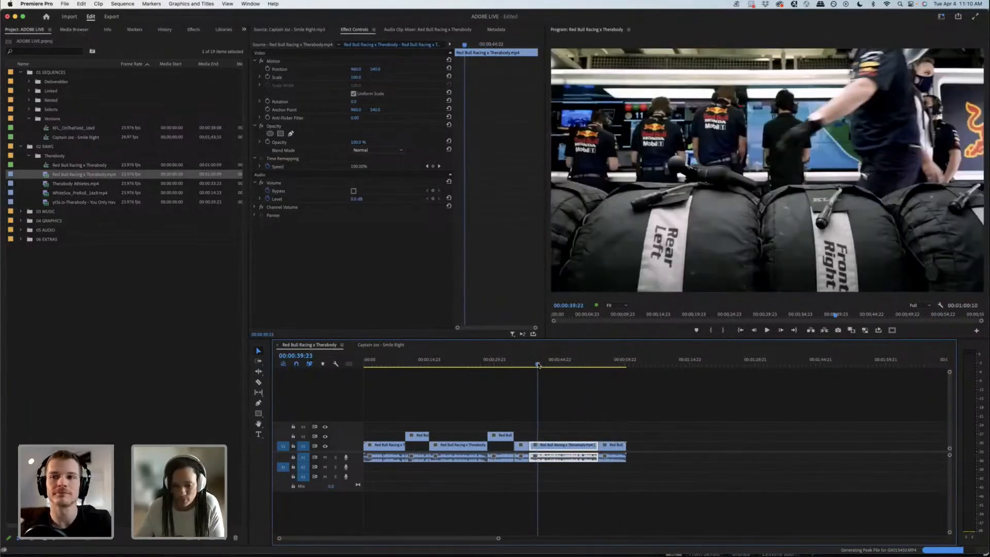
pyautogui.rightClick(548, 443)
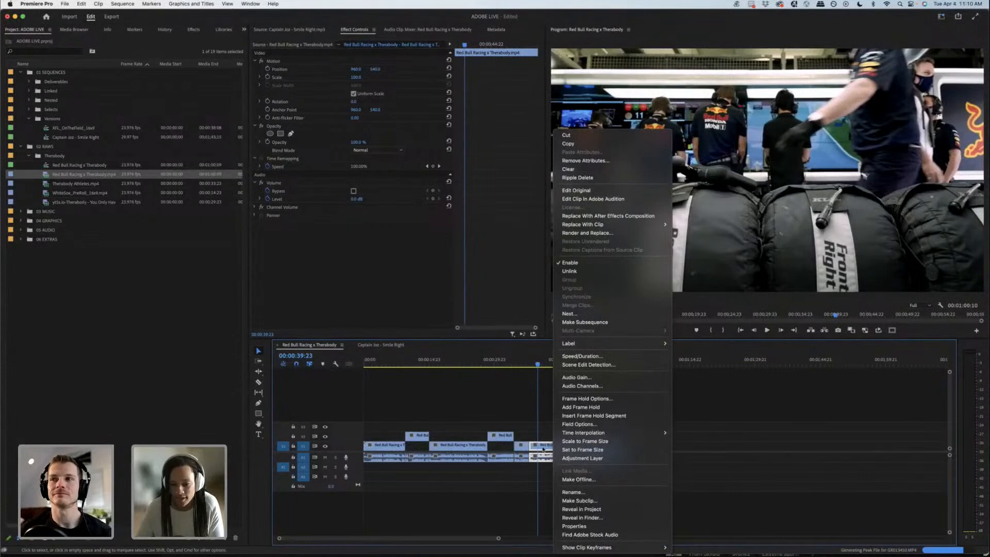
pyautogui.click(591, 365)
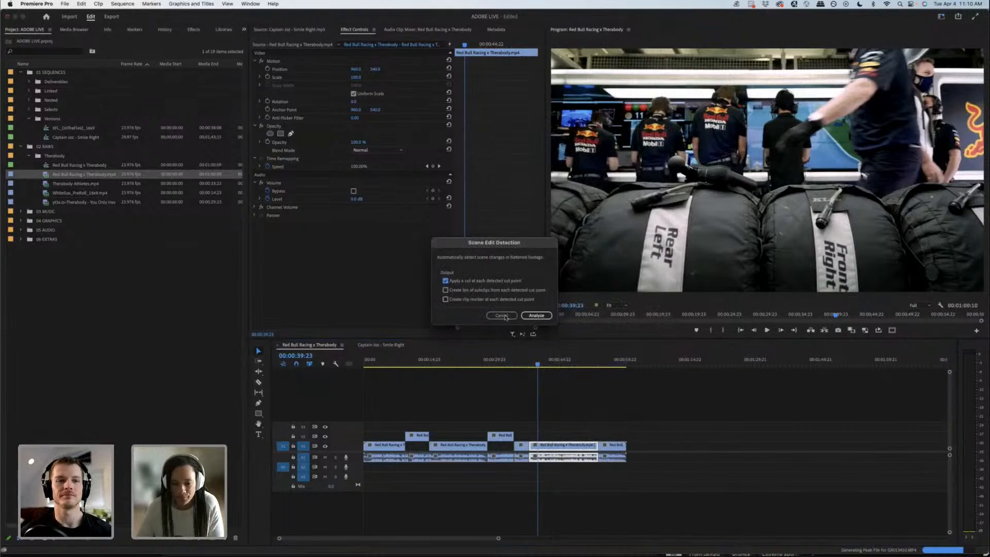
pyautogui.click(506, 316)
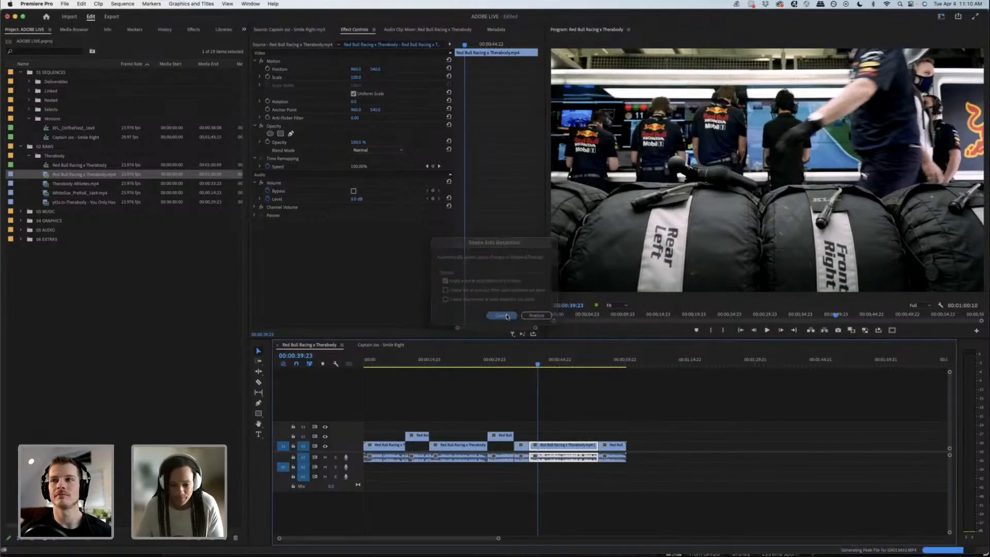
# Step: Undo the cuts that Scene Edit Detection applied to the last V1 segment
pyautogui.click(586, 421)
pyautogui.press('super+z')
pyautogui.press('super+z')
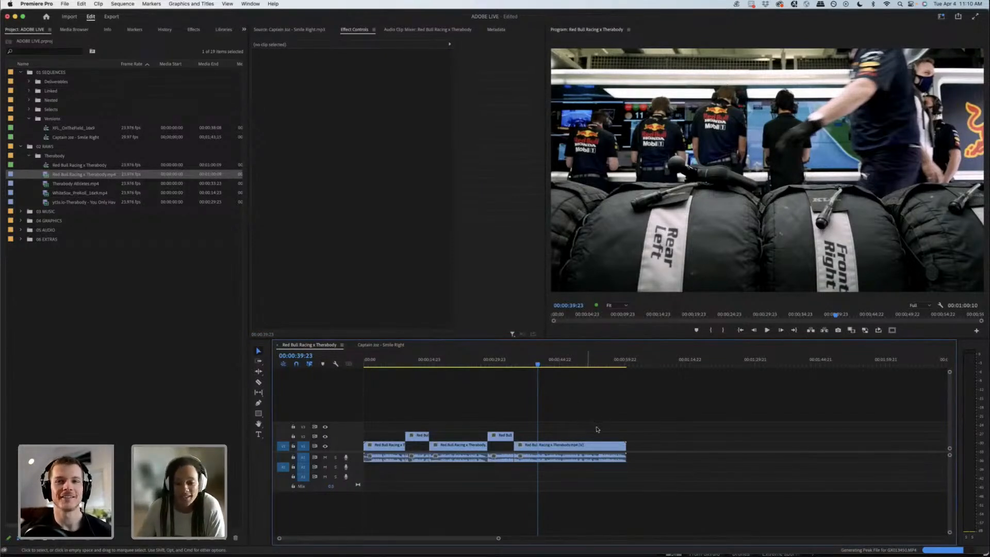
# Step: Review the last V1 segment up to about 52 seconds and the V2 race car select ending at about 34 seconds
pyautogui.moveTo(542, 361); pyautogui.dragTo(594, 357)
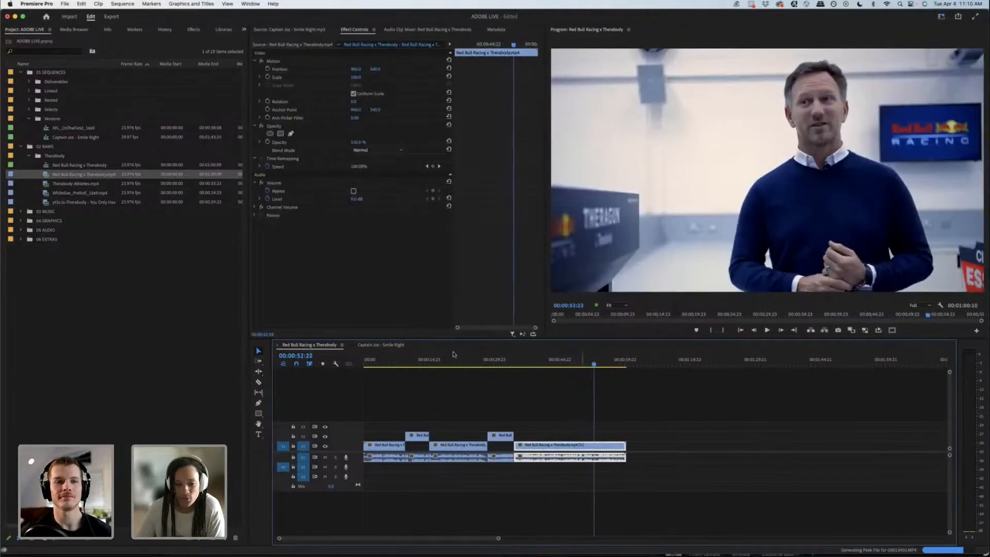
pyautogui.click(420, 359)
pyautogui.moveTo(421, 359); pyautogui.dragTo(512, 356)
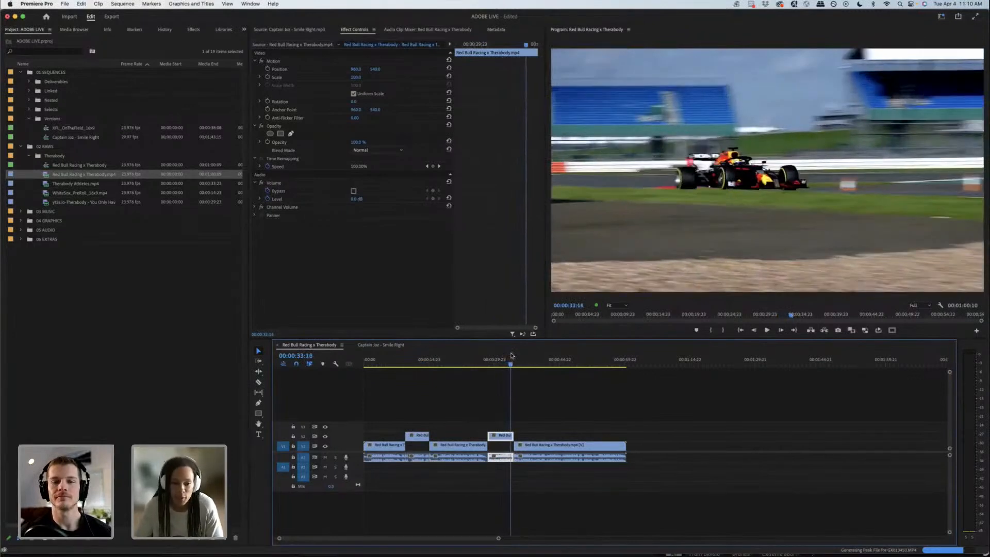
pyautogui.moveTo(512, 355); pyautogui.dragTo(504, 363)
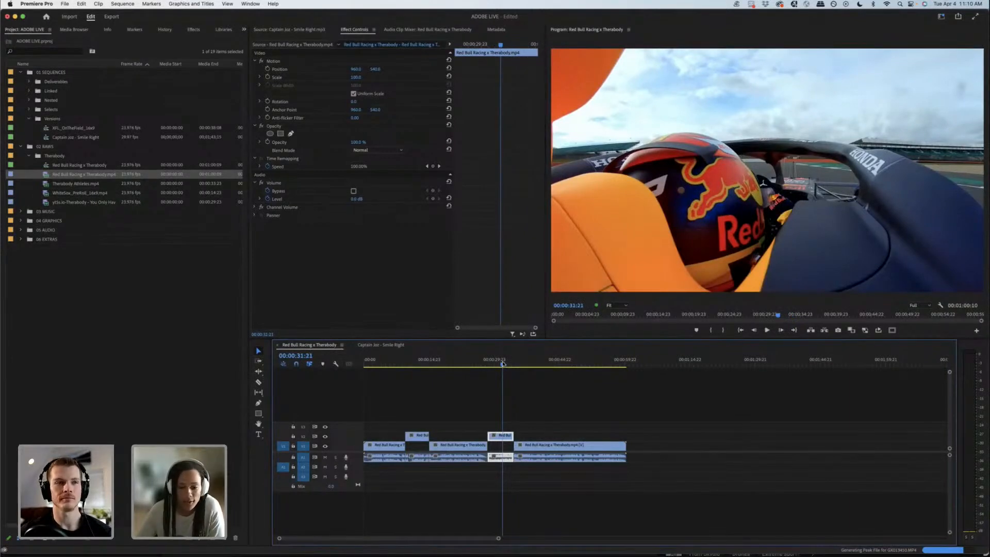
pyautogui.moveTo(497, 364); pyautogui.dragTo(514, 360)
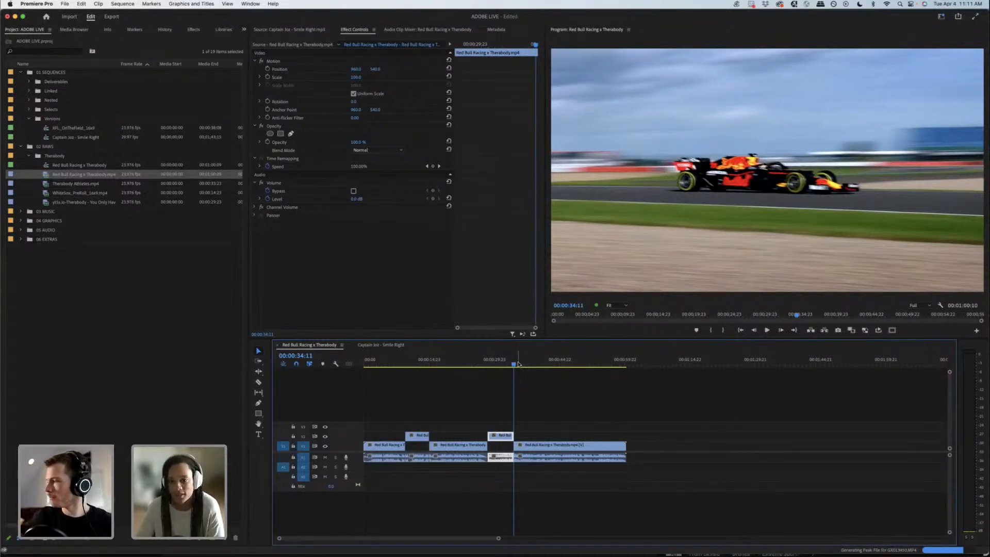
pyautogui.moveTo(510, 364); pyautogui.dragTo(513, 362)
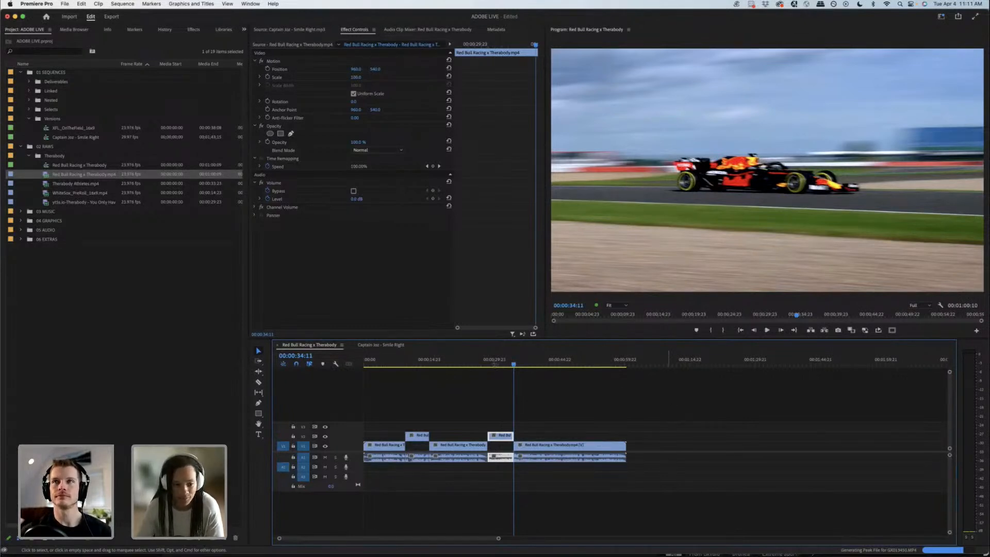
# Step: Collapse the Therabody bin inside 02 RAWS and clear the bin selection
pyautogui.click(126, 318)
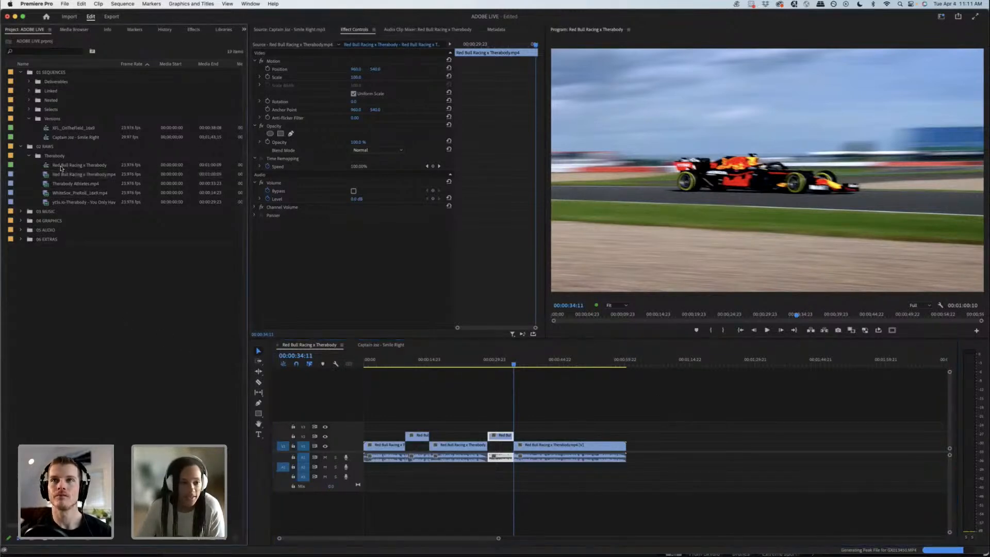
pyautogui.click(29, 156)
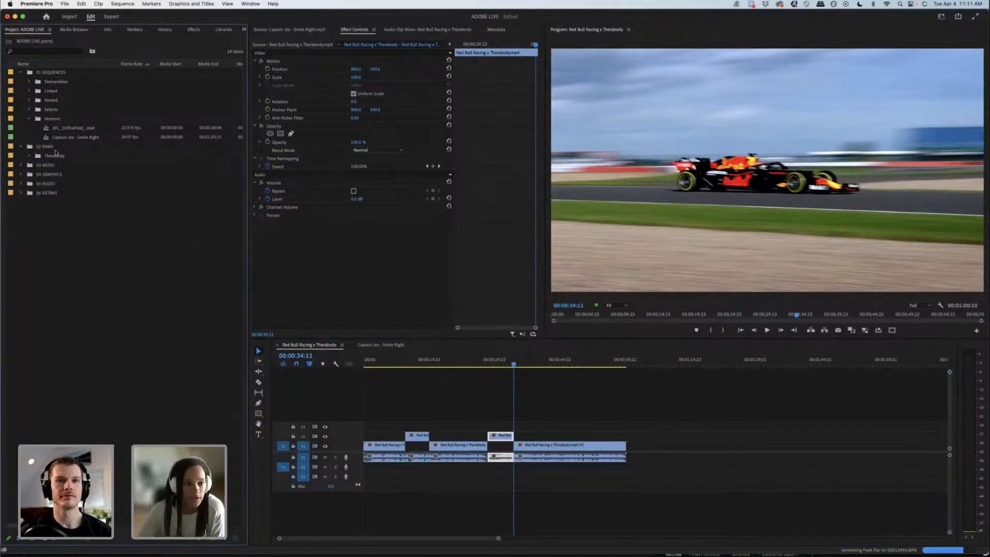
pyautogui.click(52, 147)
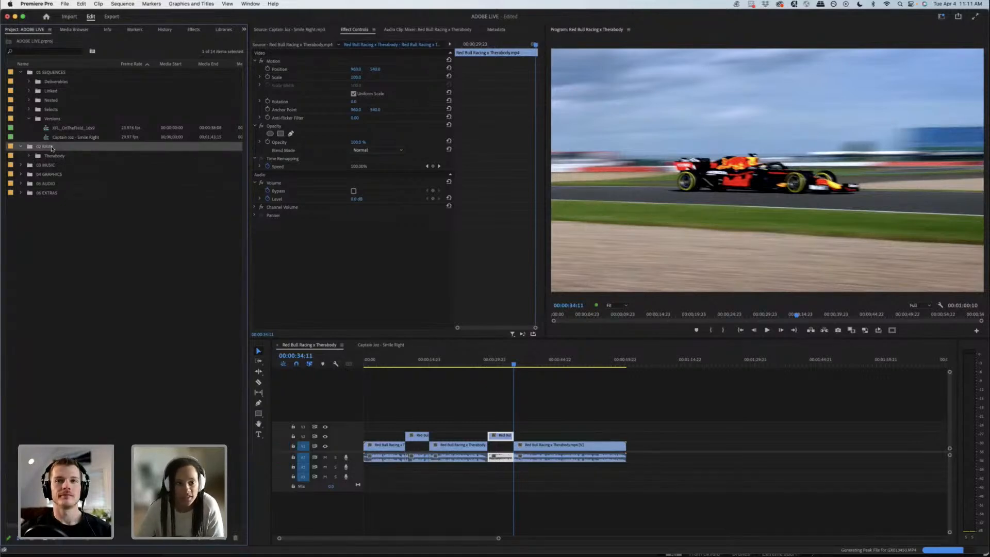
pyautogui.click(88, 231)
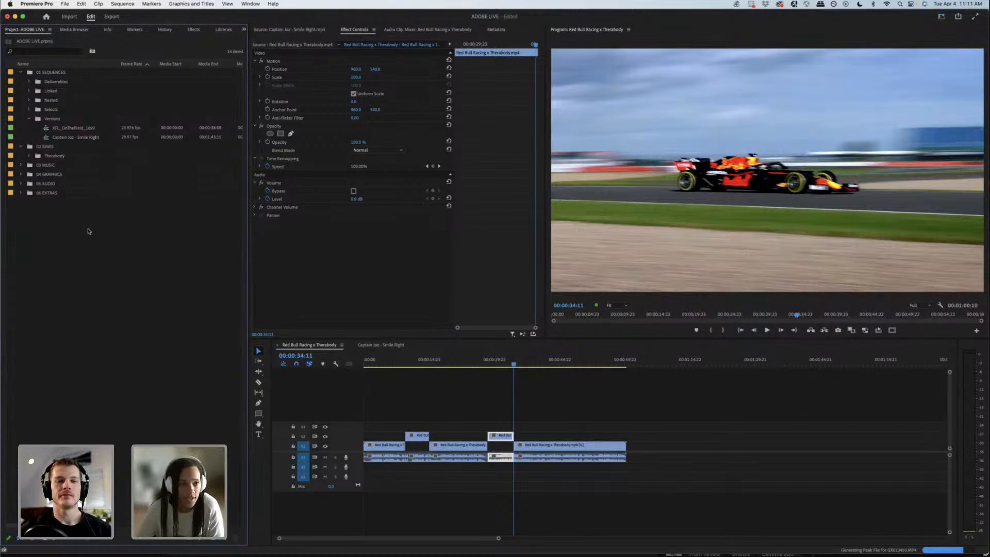
# Step: Open the XFL SEASON 2023 project from the recent projects alongside the current one
pyautogui.click(66, 4)
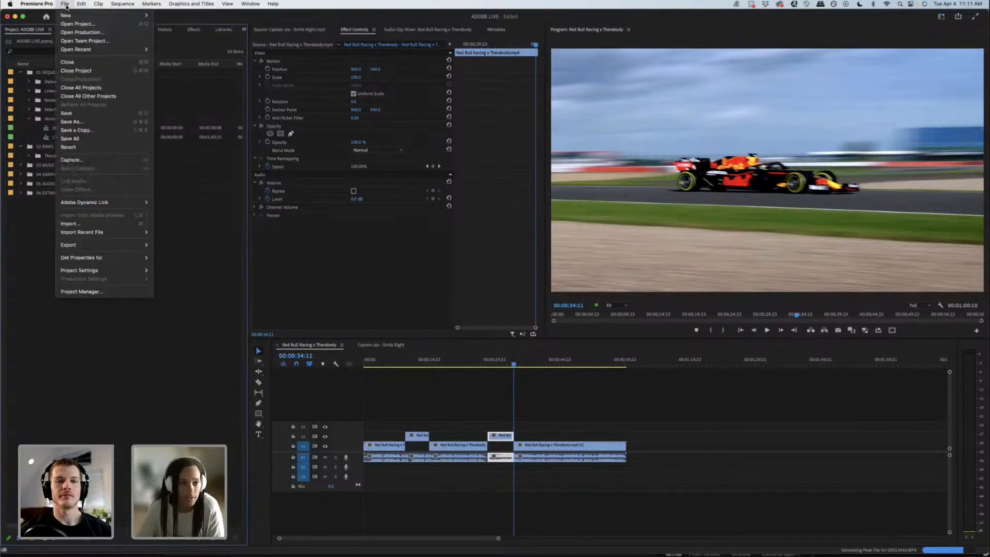
pyautogui.moveTo(102, 49)
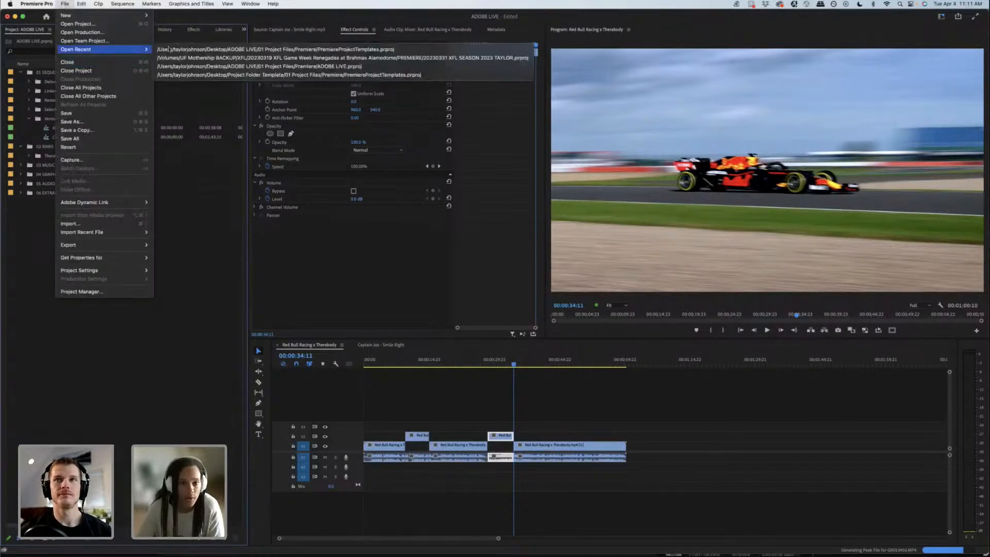
pyautogui.click(254, 58)
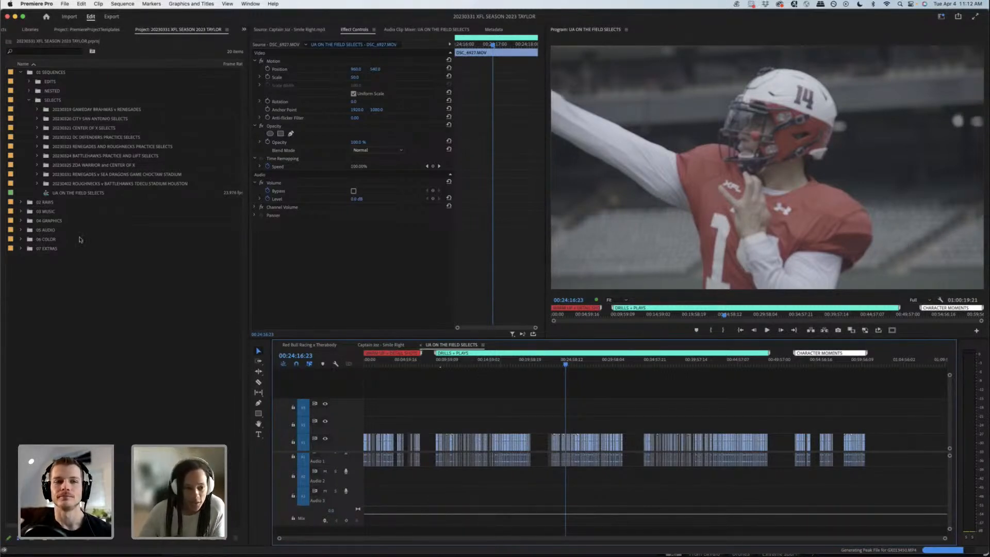
# Step: Examine the UA ON THE FIELD SELECTS sequence within its DRILLS + PLAYS section
pyautogui.click(77, 194)
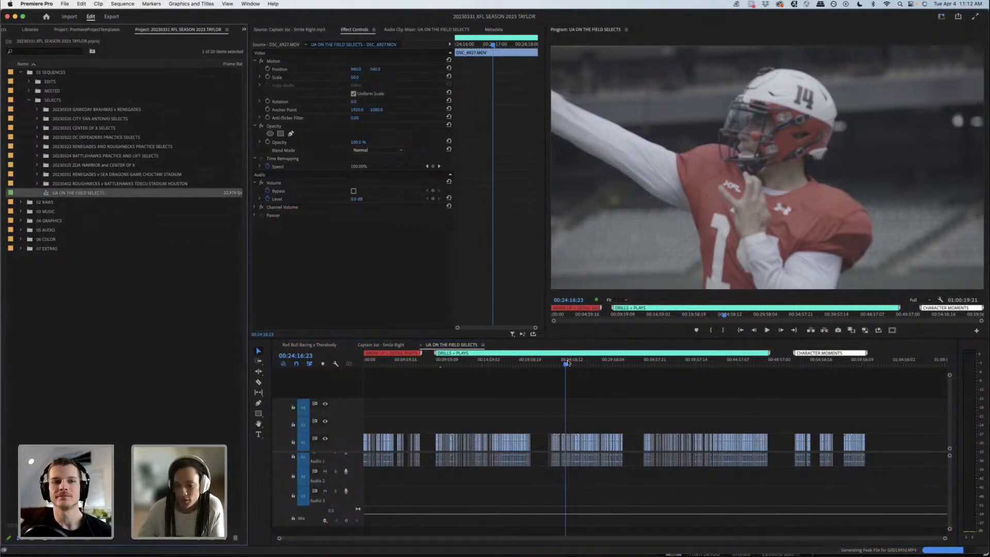
pyautogui.click(593, 363)
pyautogui.click(623, 364)
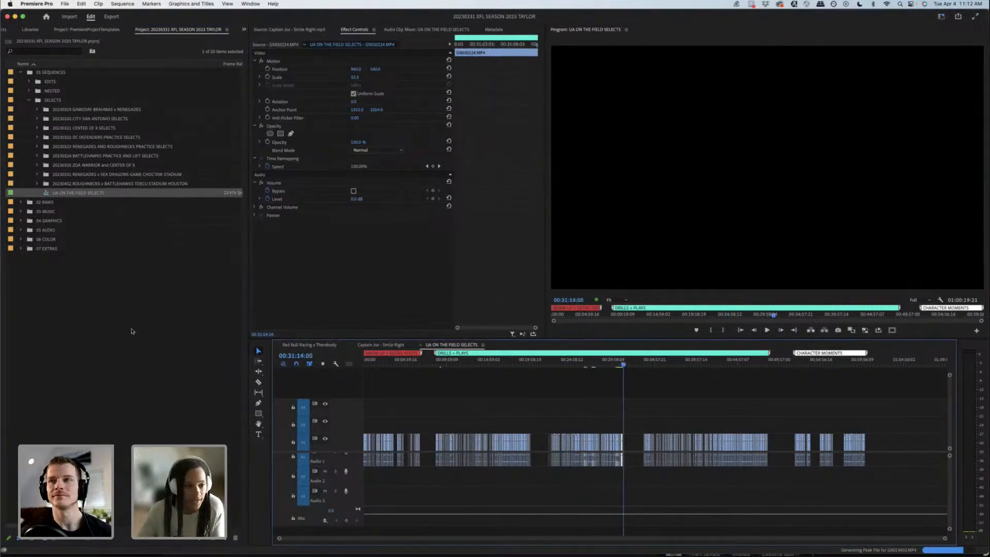
# Step: Copy the UA ON THE FIELD SELECTS sequence from the XFL project into the Selects bin of the ADOBE LIVE project
pyautogui.click(67, 198)
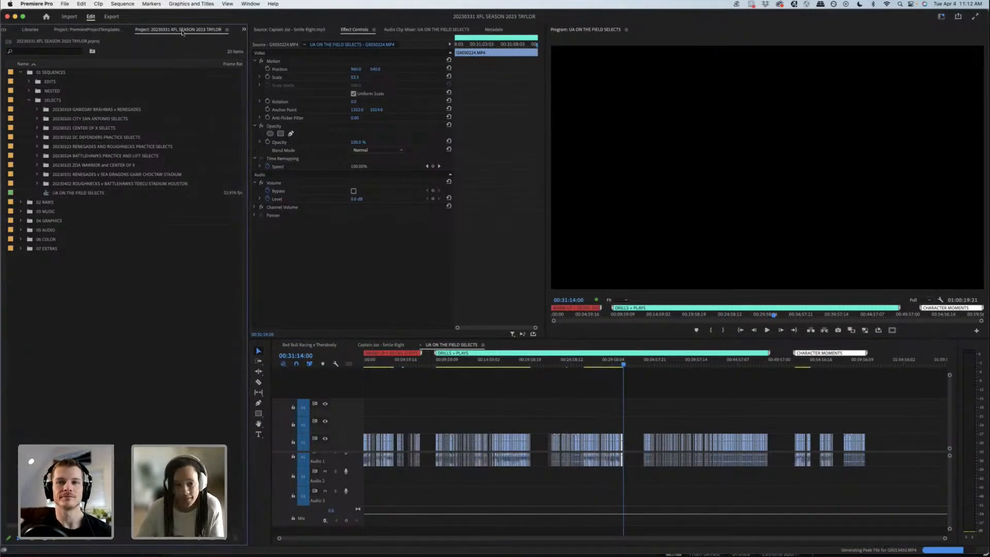
pyautogui.click(76, 195)
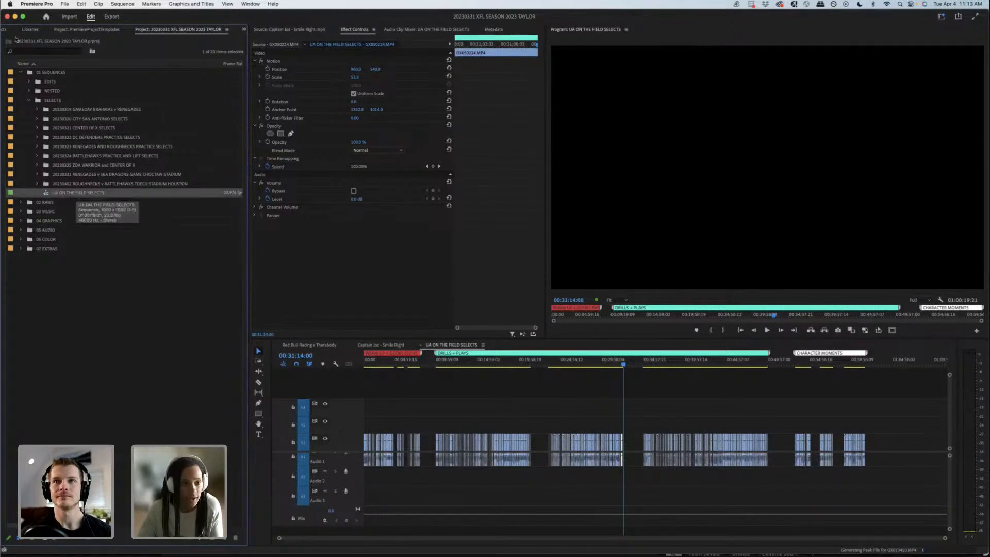
pyautogui.click(244, 29)
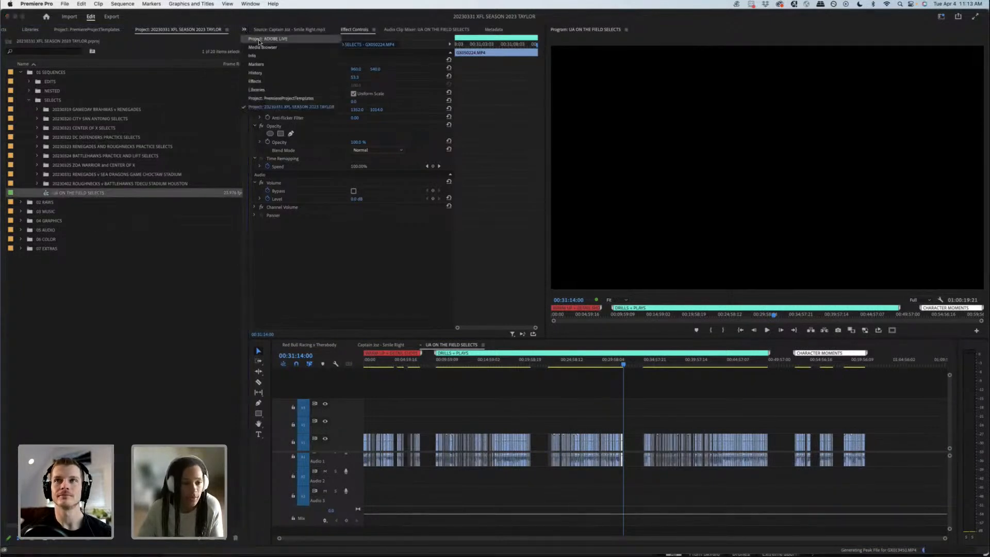
pyautogui.click(268, 39)
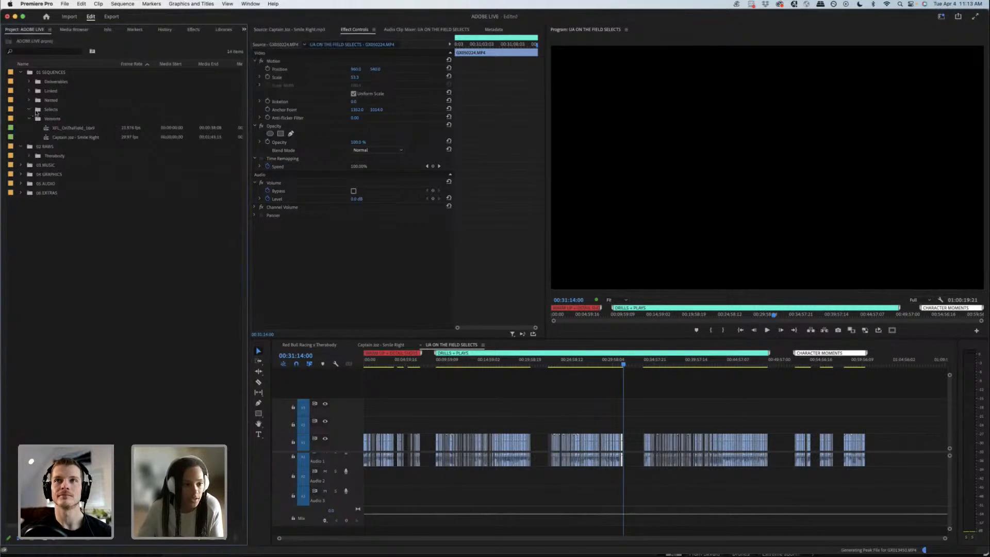
pyautogui.click(55, 111)
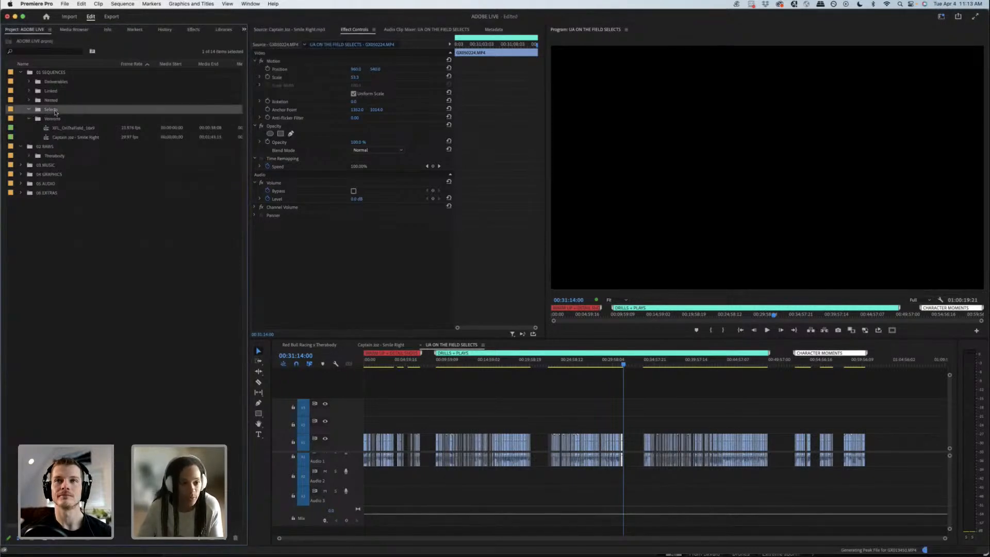
pyautogui.press('super+v')
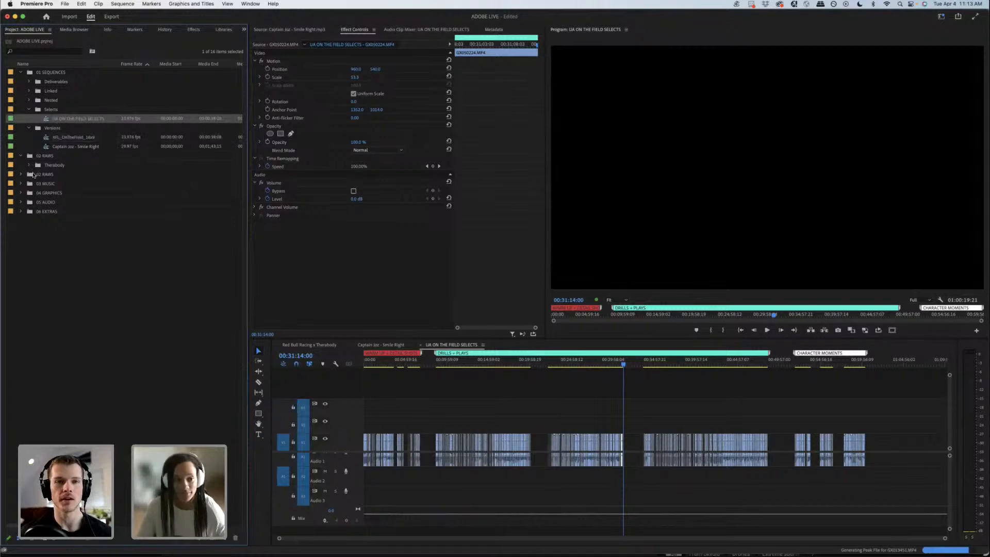
# Step: Move the three practice footage bins from the duplicate 02 RAWS bin into the 02 RAWS bin that holds Therabody
pyautogui.click(29, 165)
pyautogui.click(29, 166)
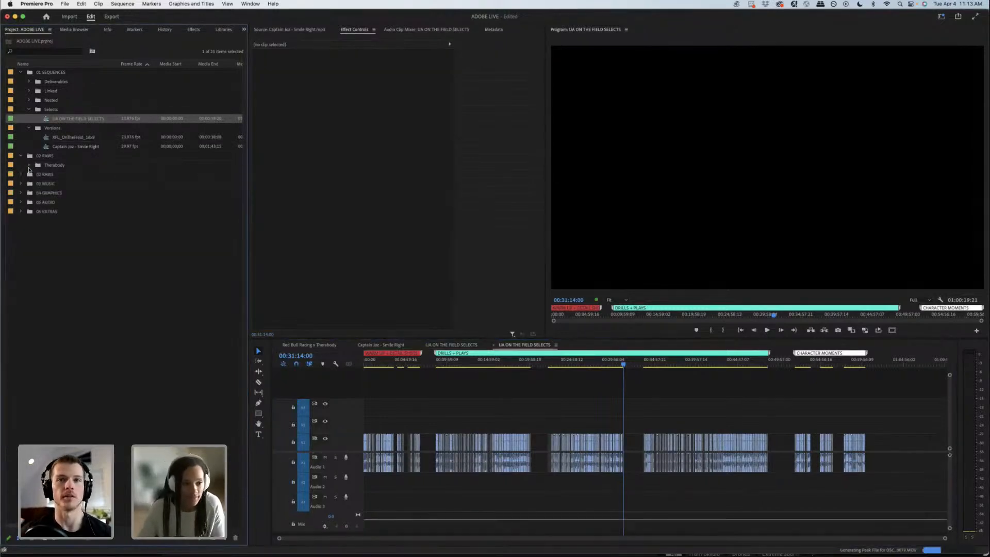
pyautogui.click(21, 174)
pyautogui.moveTo(19, 184); pyautogui.dragTo(50, 176)
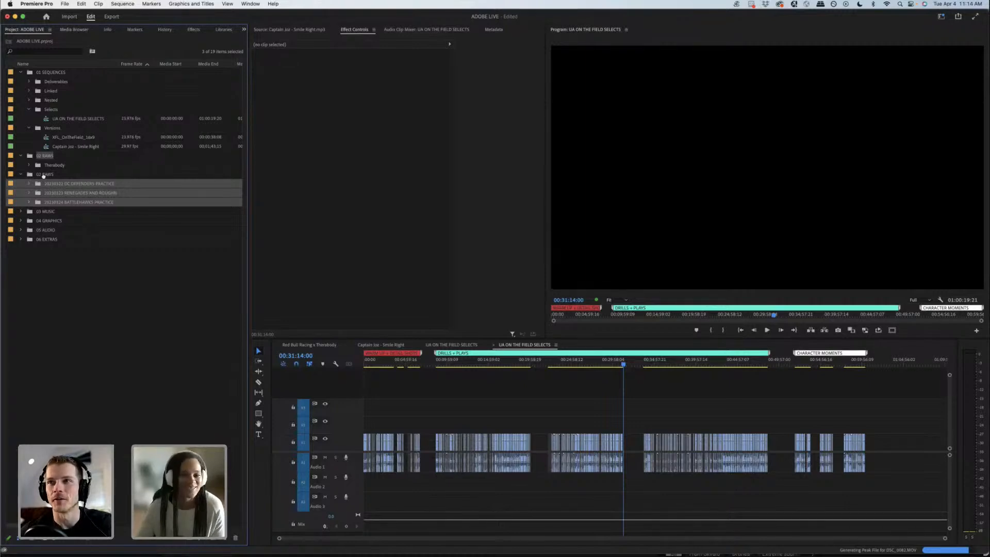
pyautogui.moveTo(87, 192); pyautogui.dragTo(23, 155)
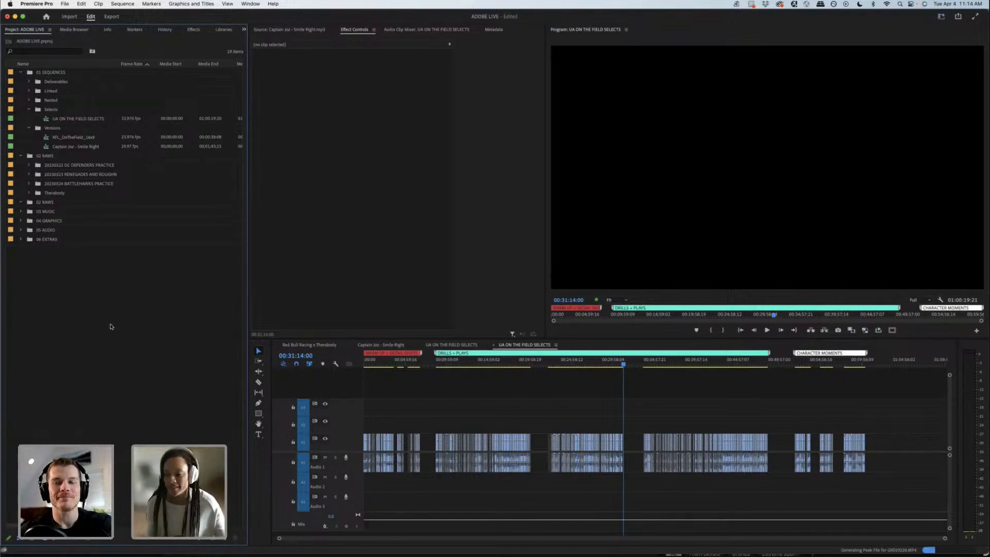
# Step: Preview two shots in the opening warm-up section of the UA ON THE FIELD SELECTS sequence and collapse the 02 RAWS bin
pyautogui.click(382, 364)
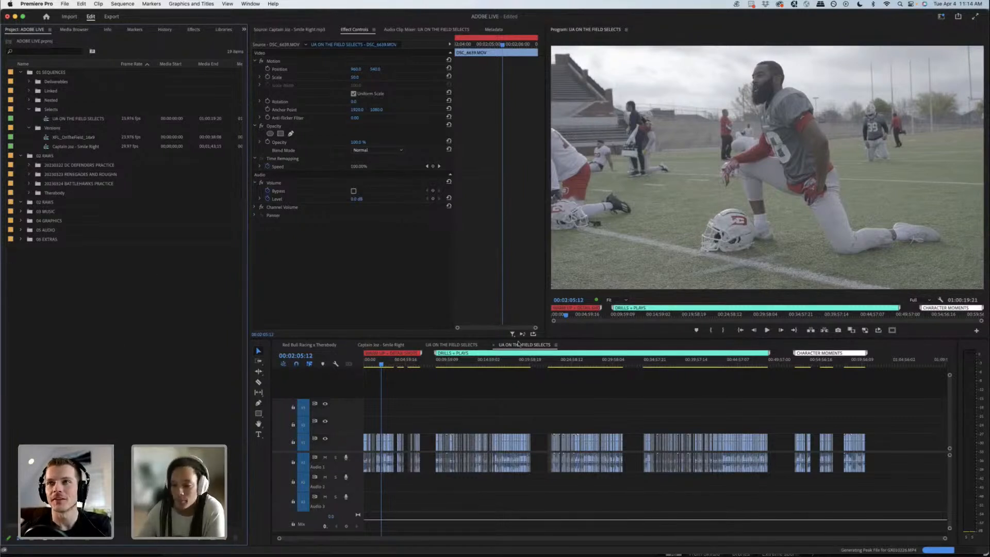
pyautogui.click(401, 362)
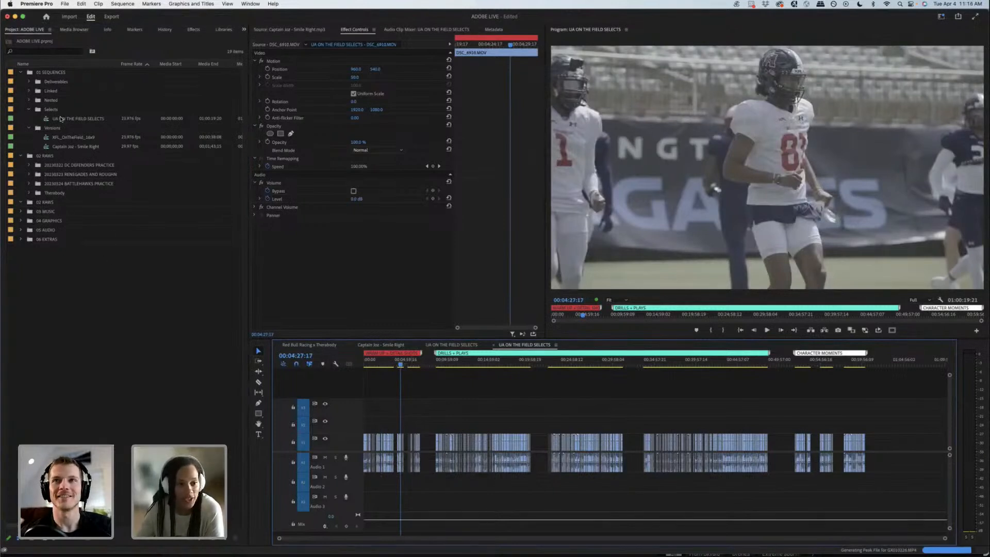
pyautogui.click(22, 155)
# Step: Export the UA ON THE FIELD SELECTS sequence from the XFL SEASON 2023 project as its own Premiere project on the Desktop
pyautogui.click(244, 30)
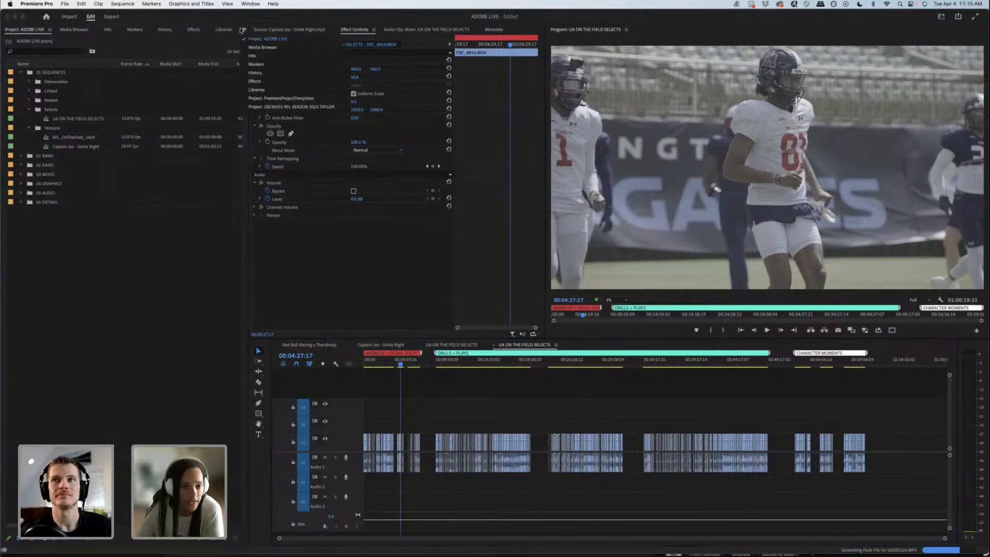
pyautogui.click(277, 107)
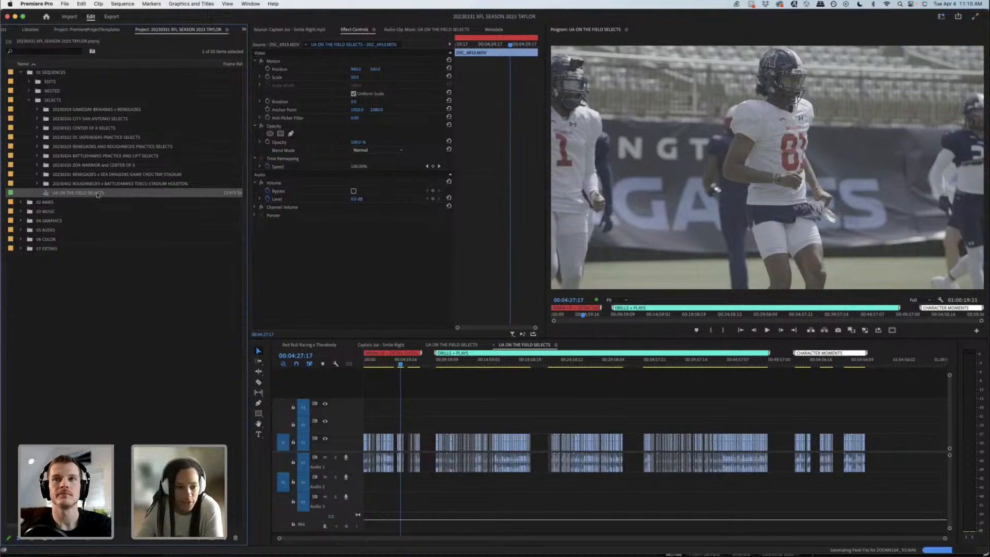
pyautogui.click(128, 286)
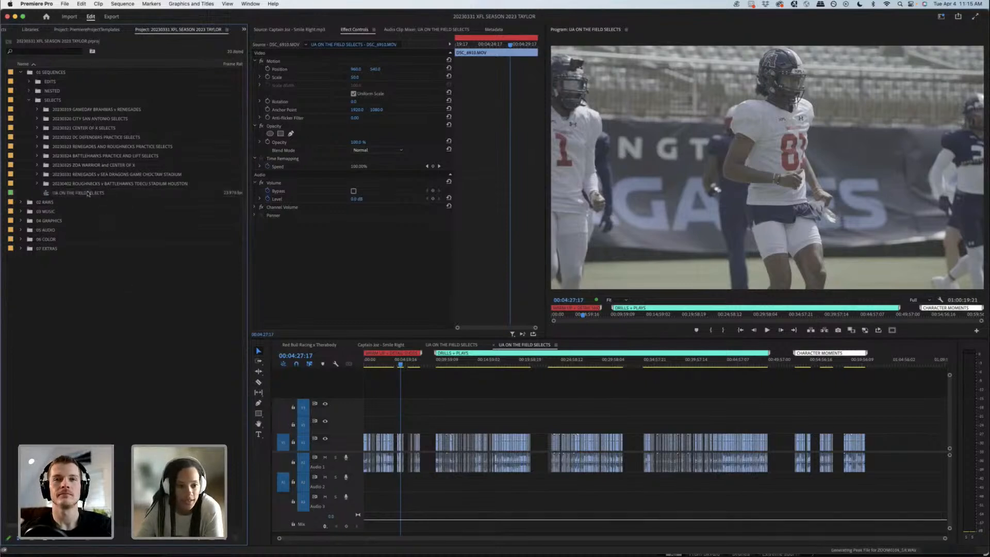
pyautogui.click(88, 195)
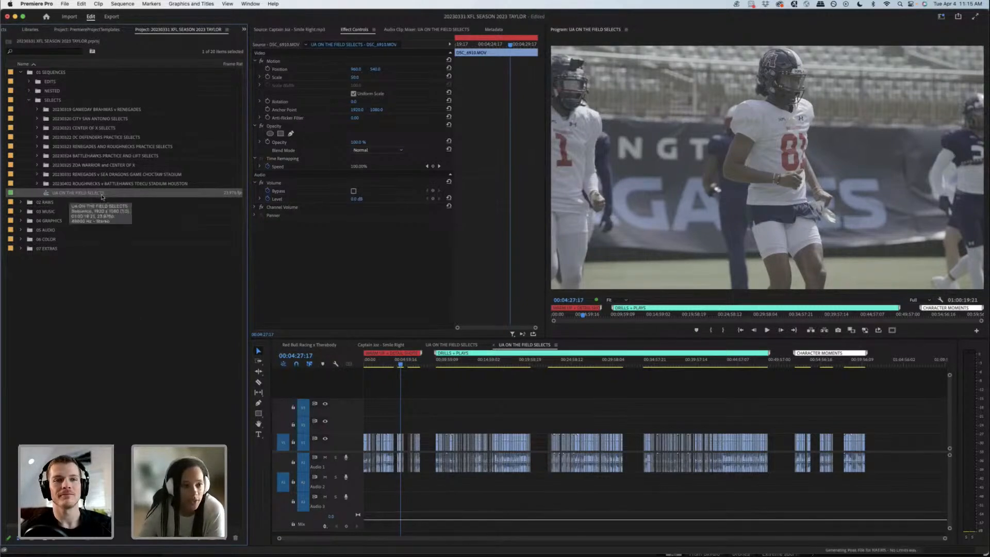
pyautogui.click(62, 4)
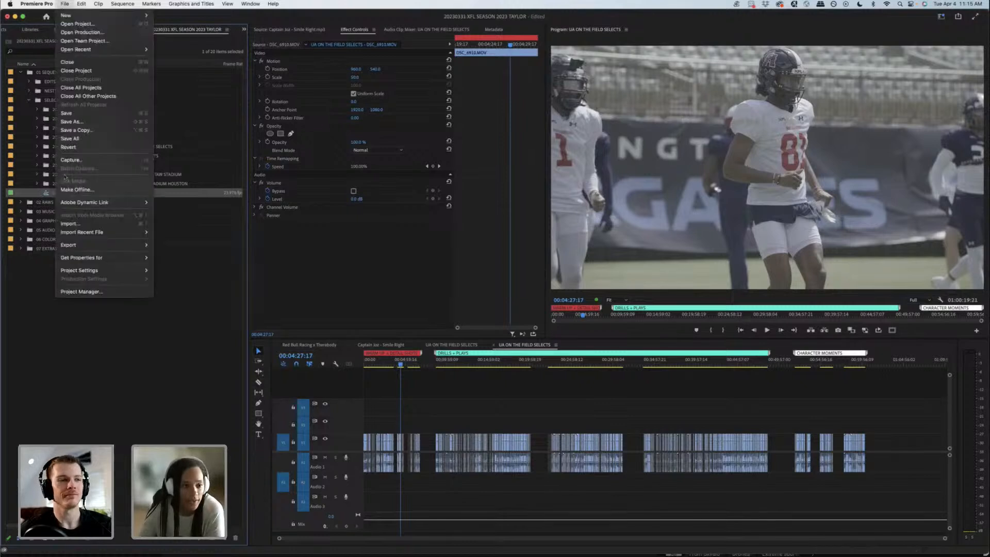
pyautogui.moveTo(82, 249)
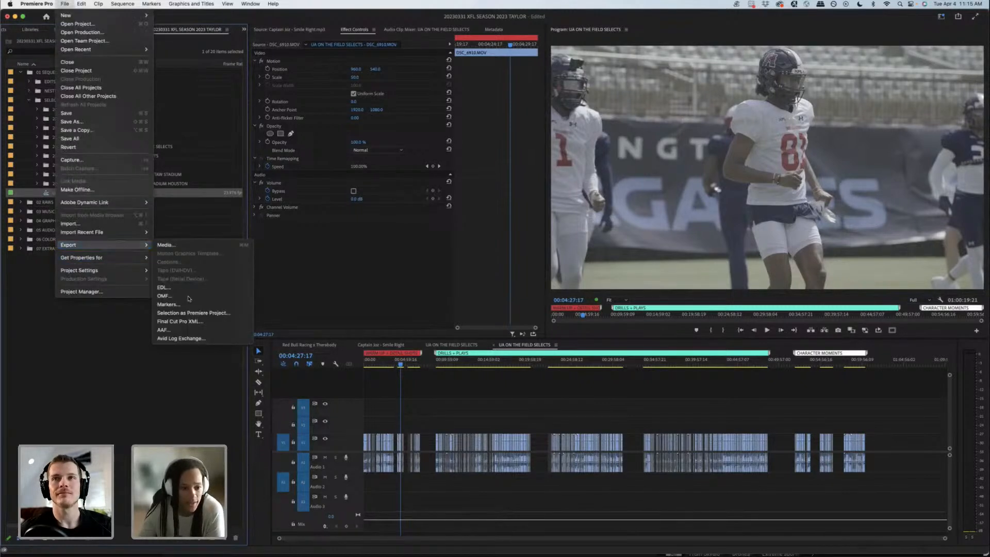
pyautogui.click(192, 313)
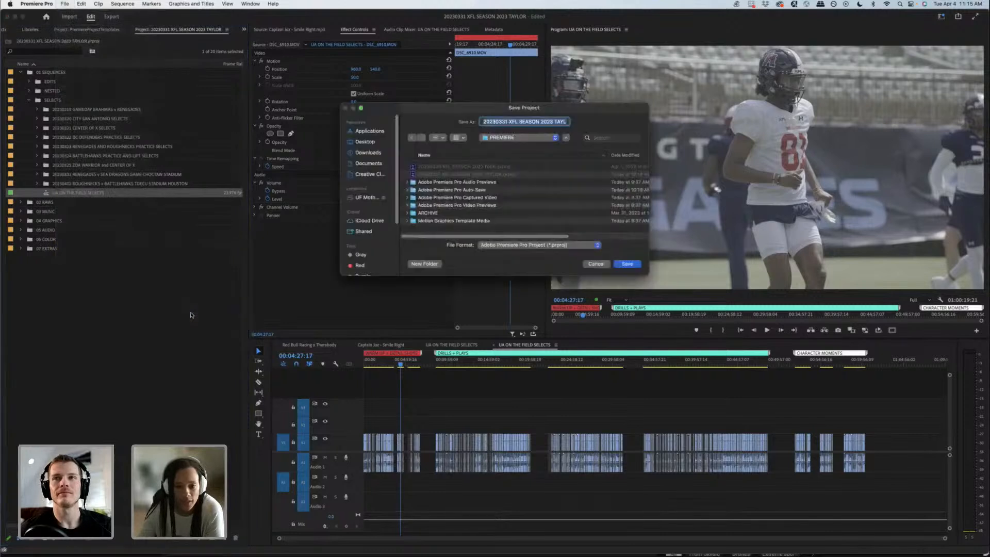
pyautogui.click(482, 121)
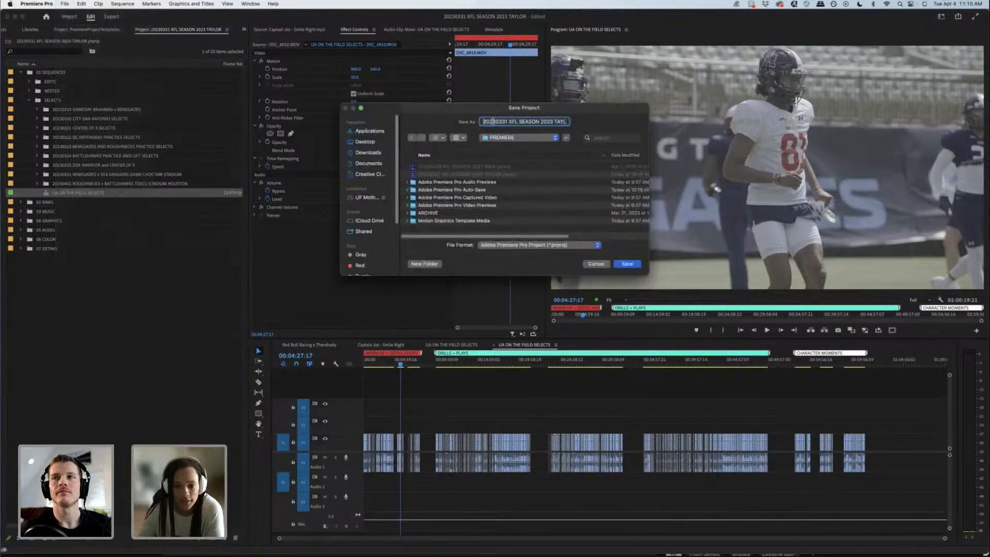
pyautogui.moveTo(608, 124); pyautogui.dragTo(565, 121)
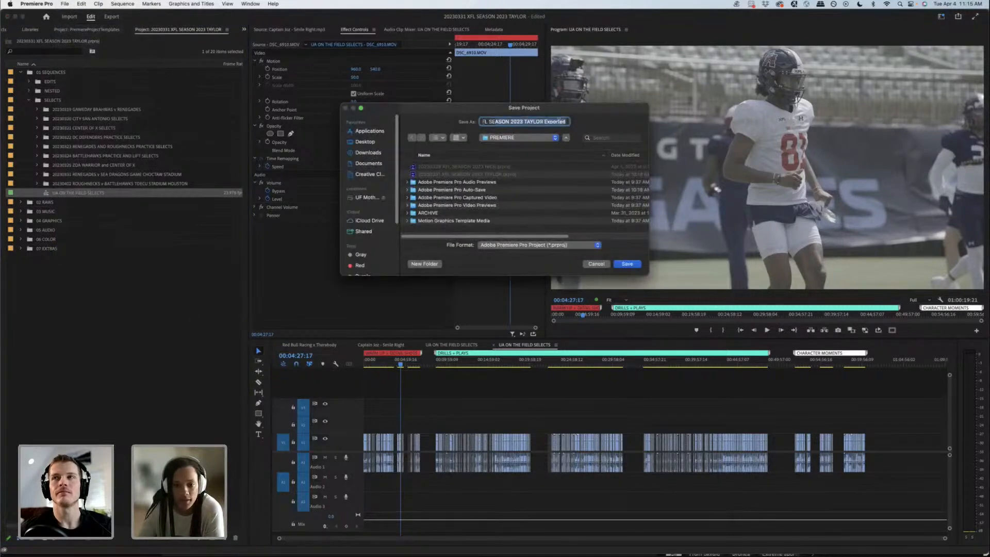
pyautogui.click(365, 142)
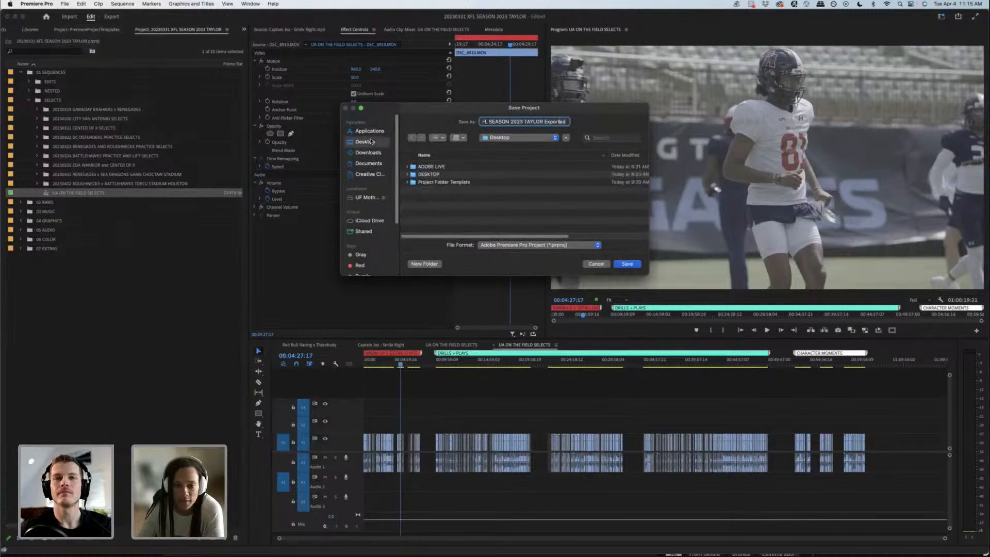
pyautogui.click(622, 267)
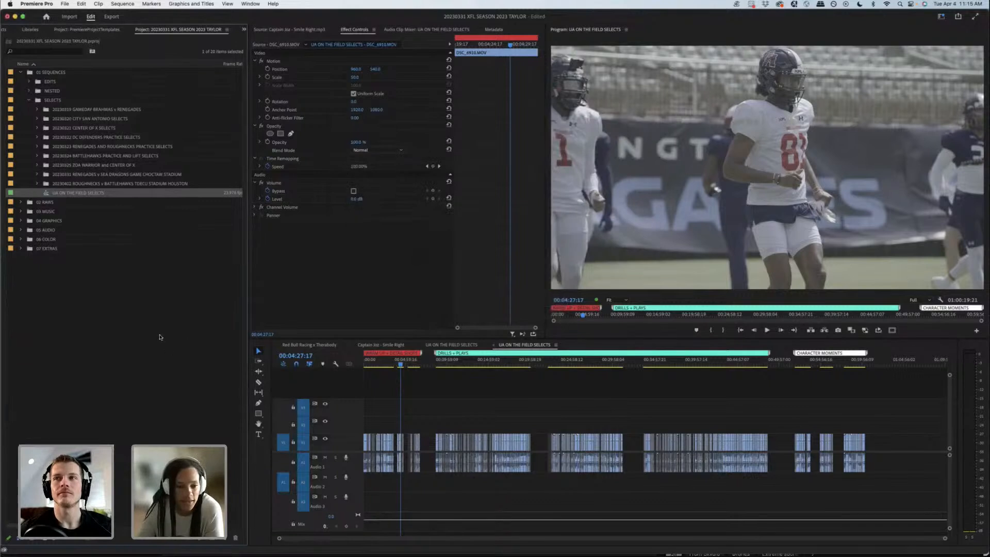
# Step: Try to import the exported XFL project from the Desktop into the ADOBE LIVE project with Import Selected Sequences
pyautogui.click(129, 251)
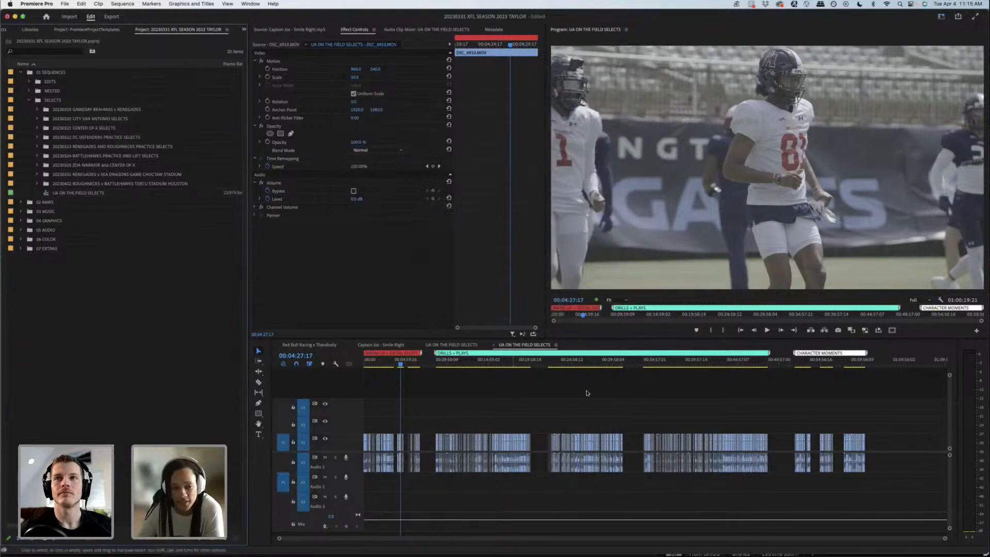
pyautogui.click(244, 30)
pyautogui.click(258, 40)
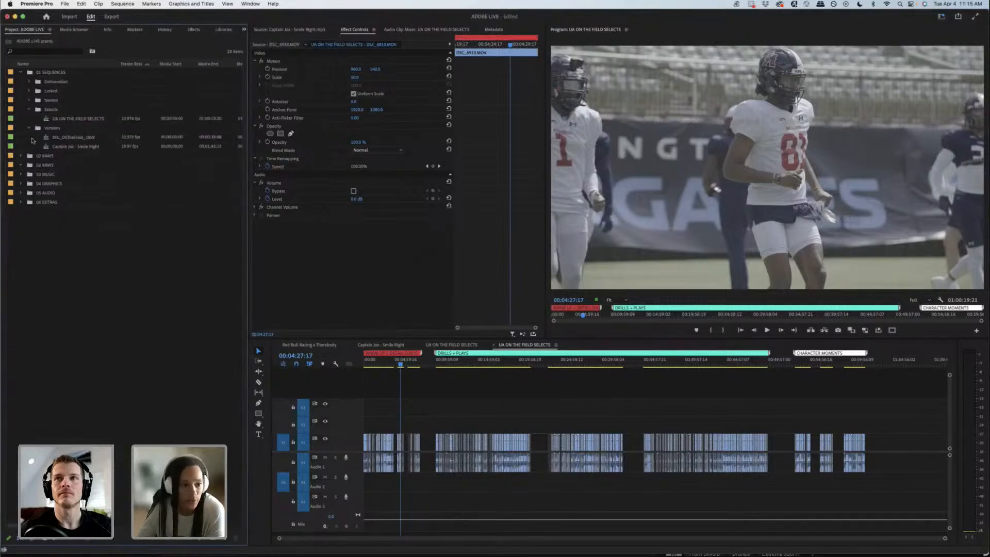
pyautogui.click(47, 110)
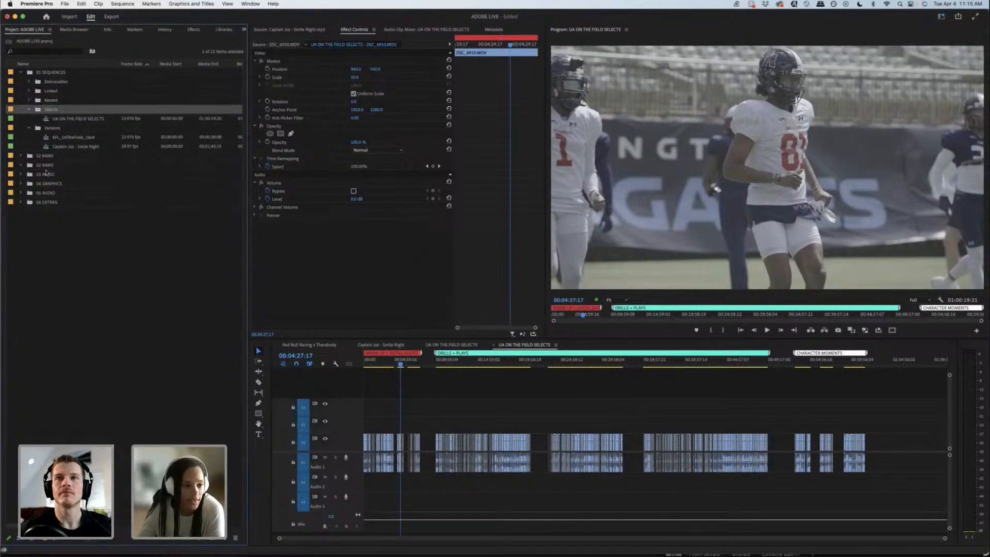
pyautogui.click(48, 247)
pyautogui.click(63, 5)
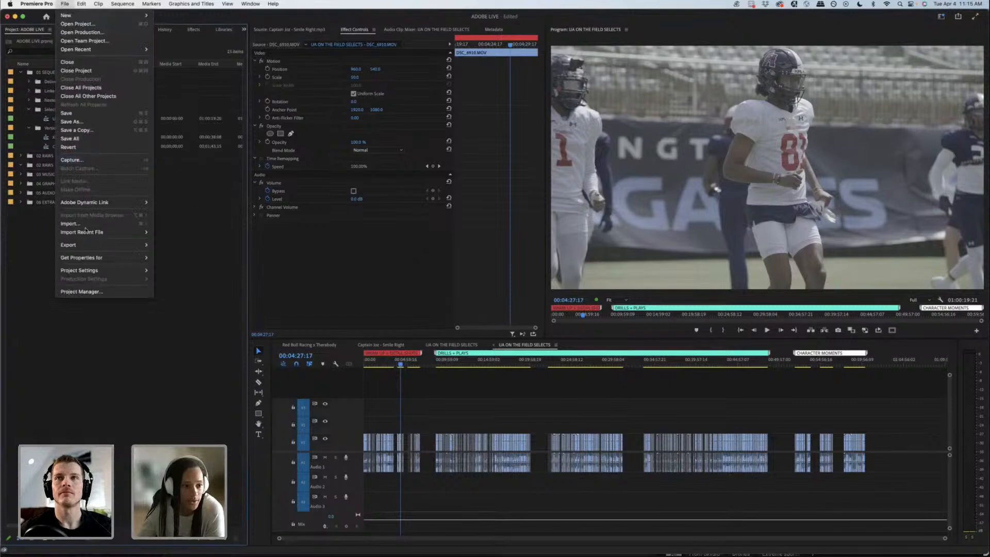
pyautogui.click(144, 223)
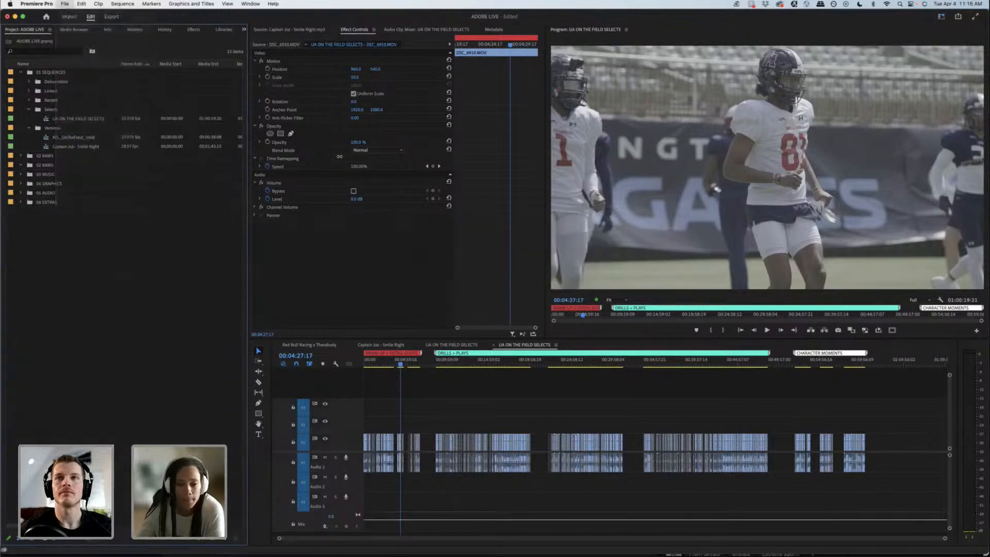
pyautogui.click(363, 141)
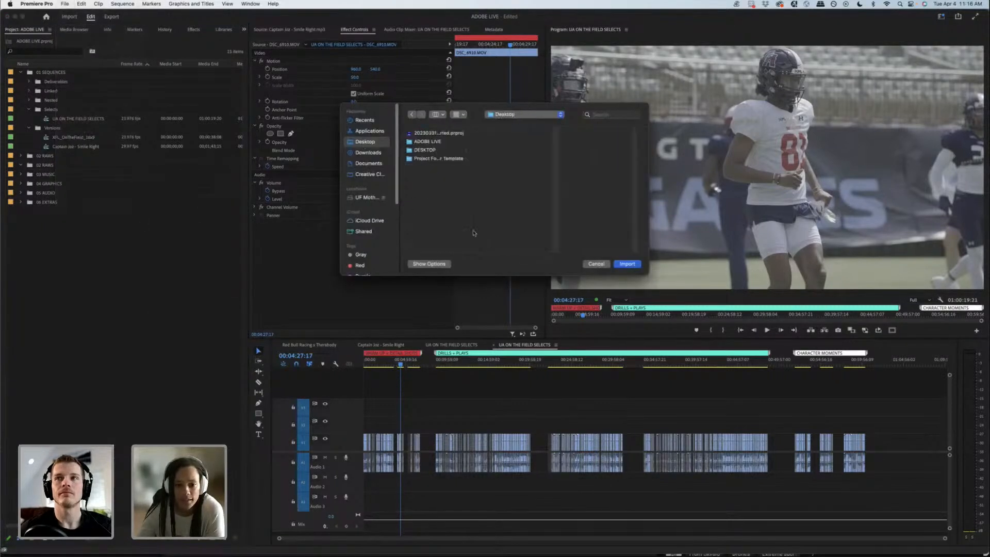
pyautogui.click(435, 133)
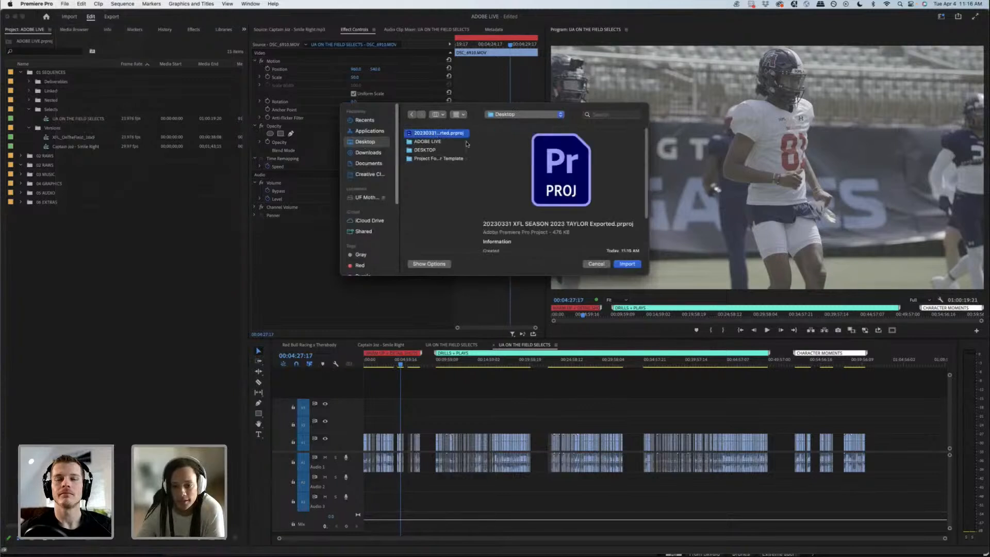
pyautogui.click(627, 264)
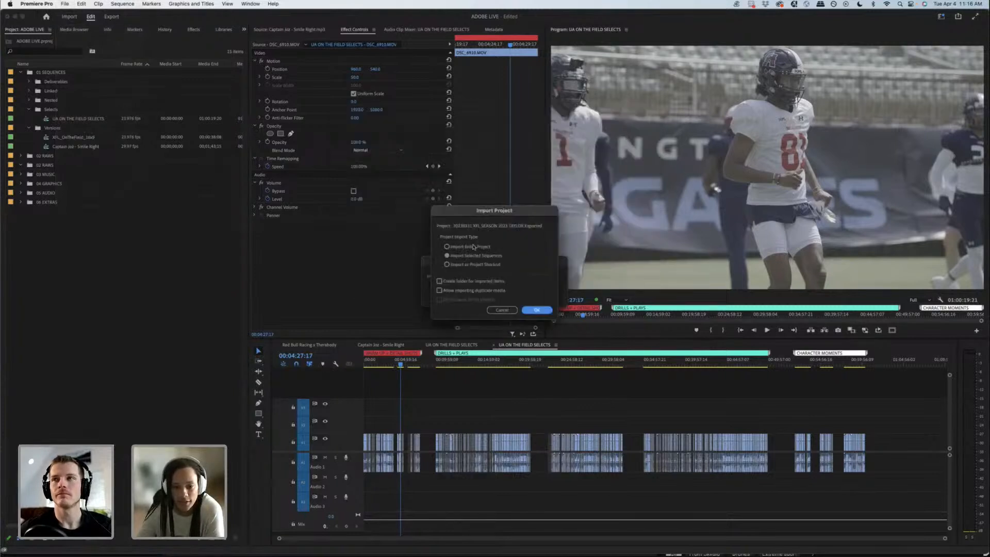
pyautogui.click(447, 248)
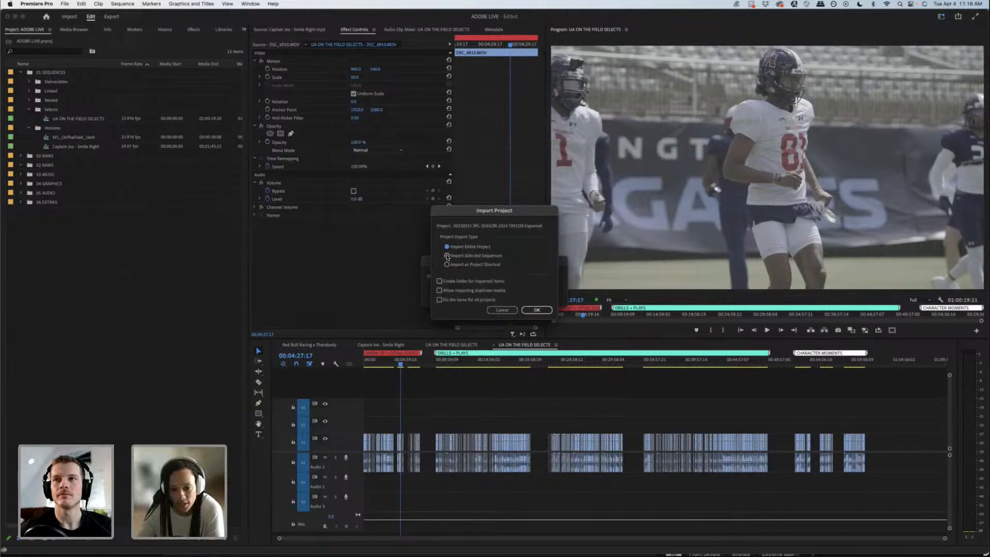
pyautogui.click(447, 256)
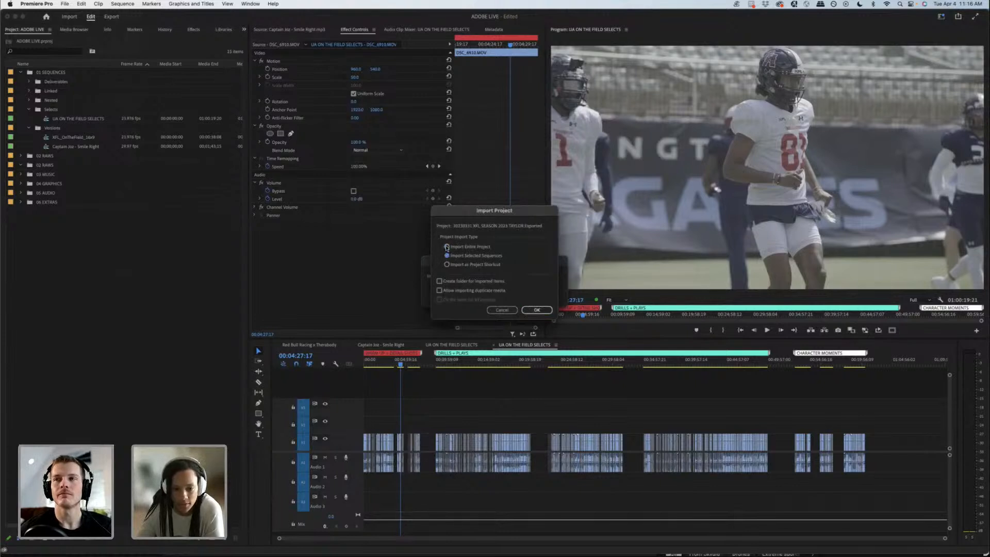
pyautogui.click(534, 310)
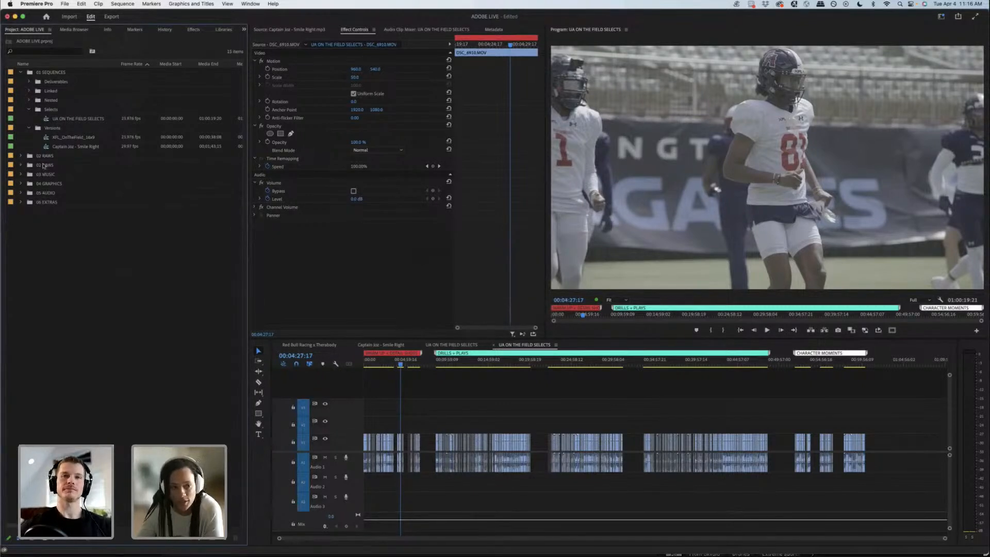
# Step: Delete the emptied duplicate 02 RAWS bin from the ADOBE LIVE project
pyautogui.click(43, 166)
pyautogui.press('Delete')
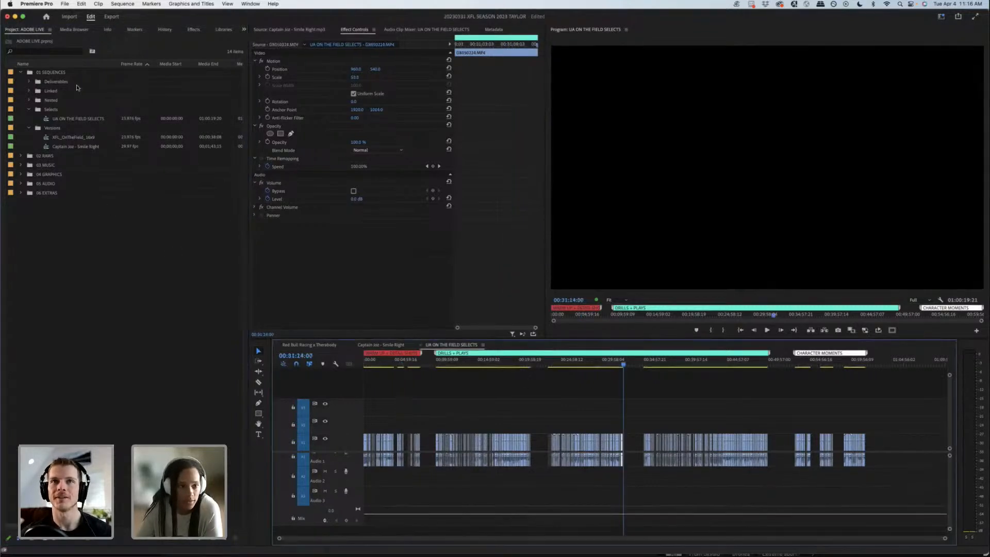
# Step: Close the XFL SEASON 2023 project without saving its changes
pyautogui.click(244, 29)
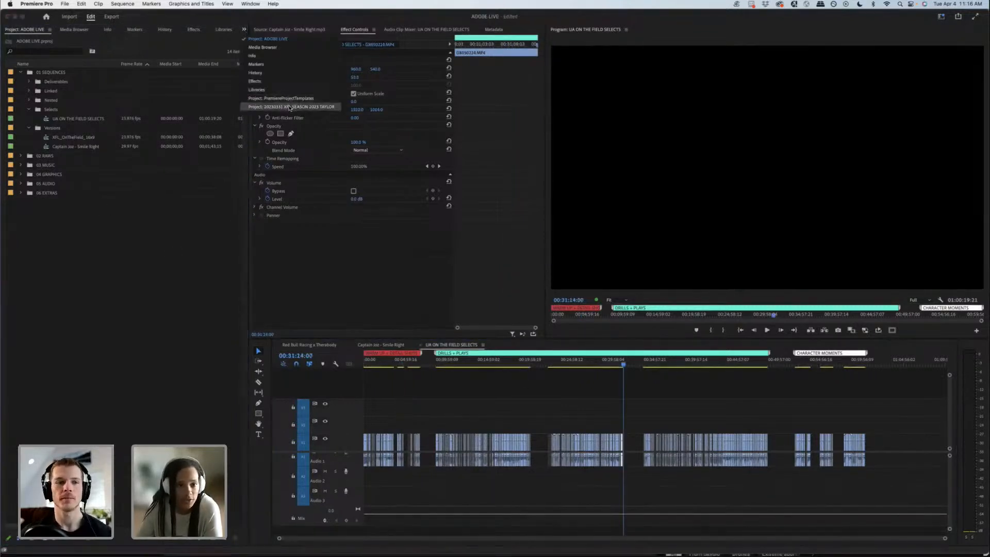
pyautogui.click(289, 107)
pyautogui.click(227, 29)
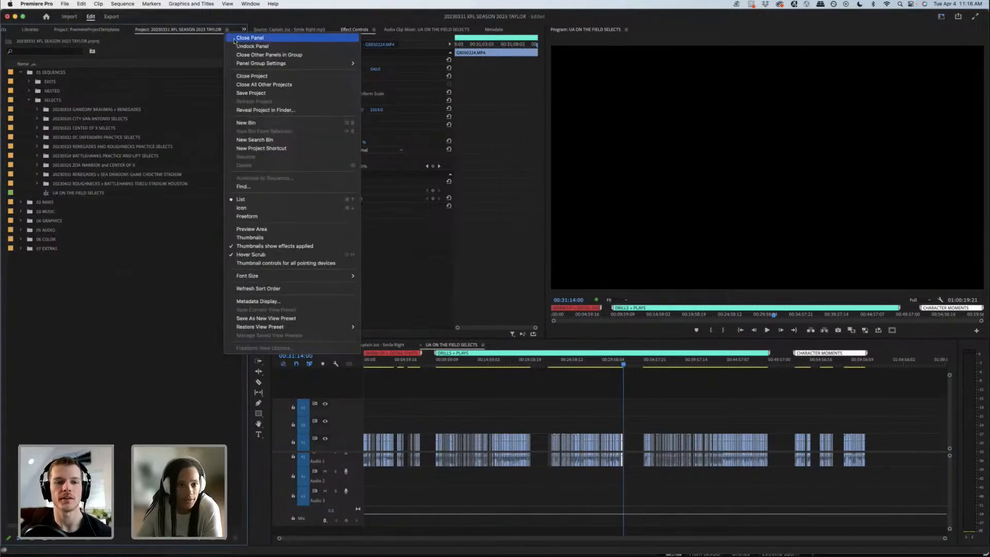
pyautogui.click(257, 76)
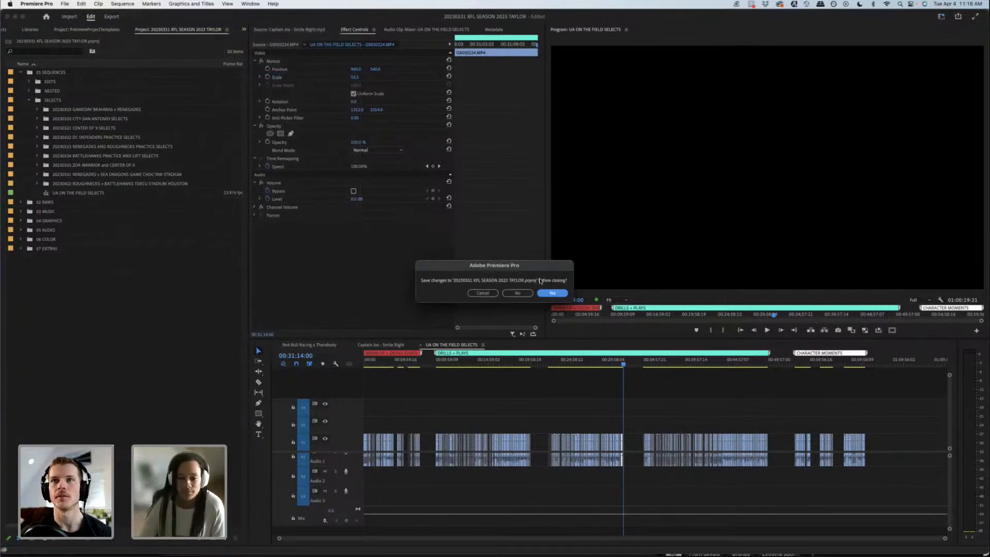
pyautogui.click(517, 292)
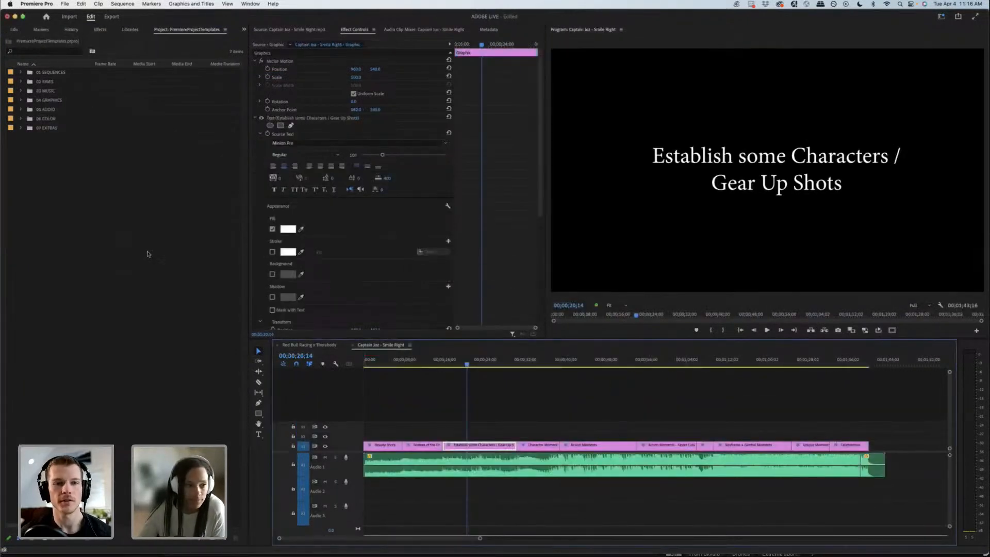
# Step: Close the PremiereProjectTemplates project and save the ADOBE LIVE project
pyautogui.click(316, 345)
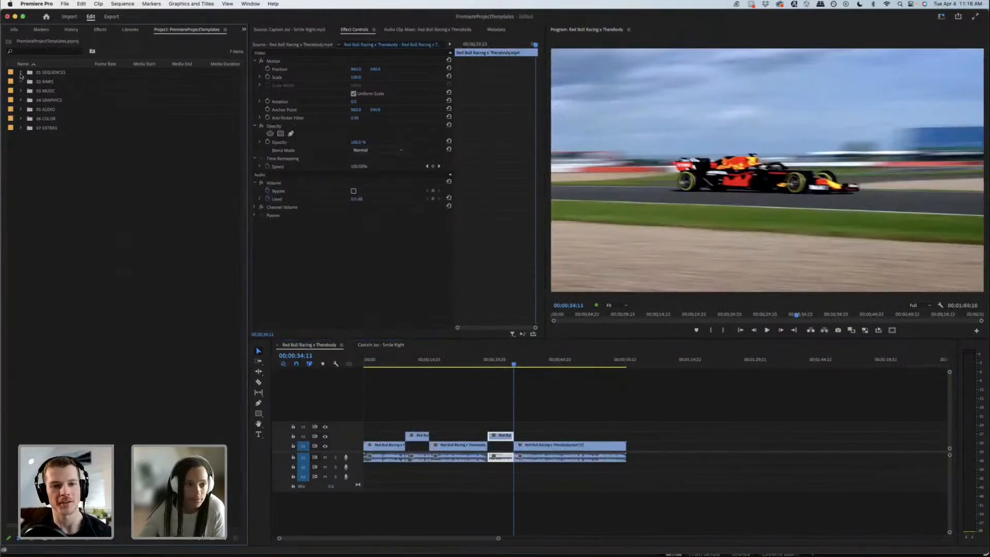
pyautogui.click(21, 72)
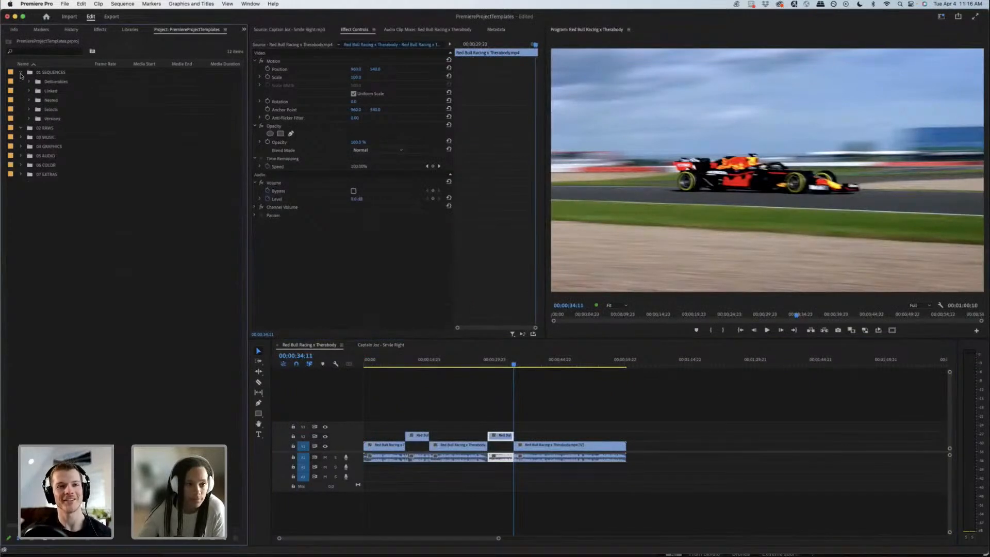
pyautogui.click(226, 30)
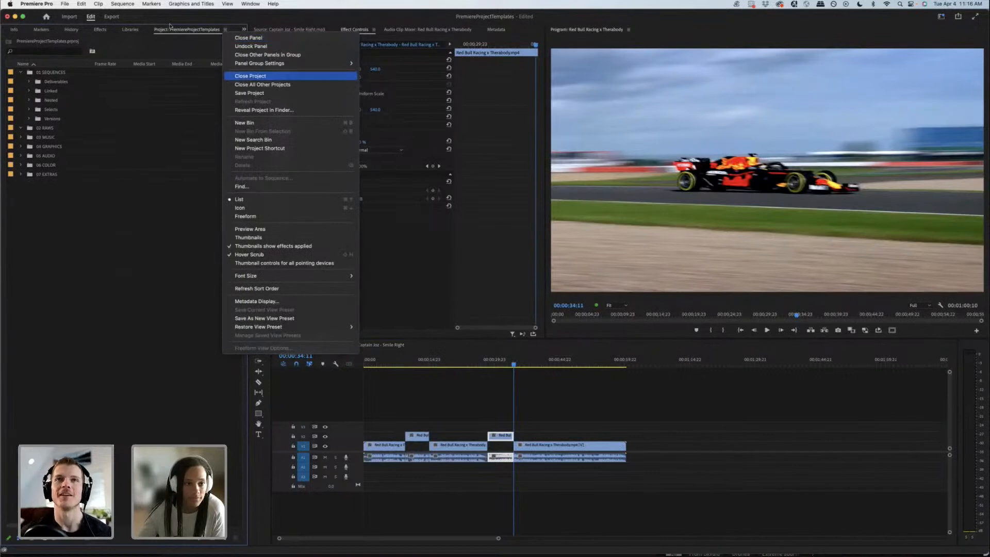
pyautogui.click(250, 76)
pyautogui.click(507, 292)
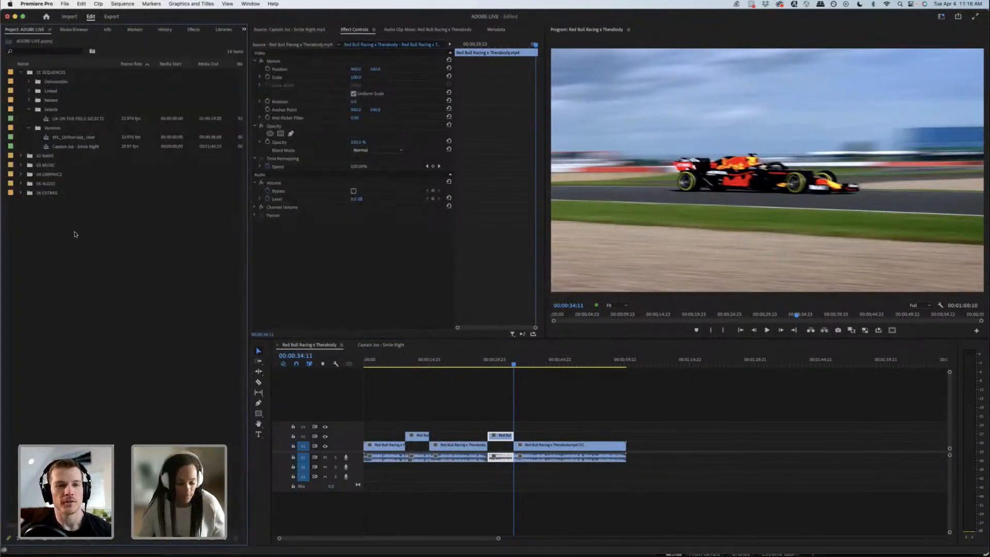
pyautogui.press('super+s')
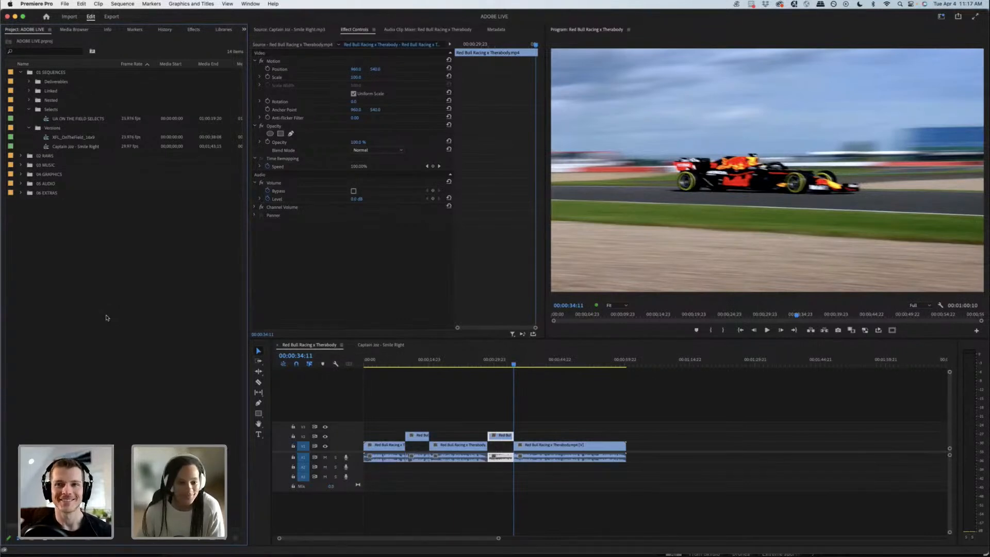
# Step: Open the UA ON THE FIELD SELECTS sequence and briefly play it from the start
pyautogui.doubleClick(88, 119)
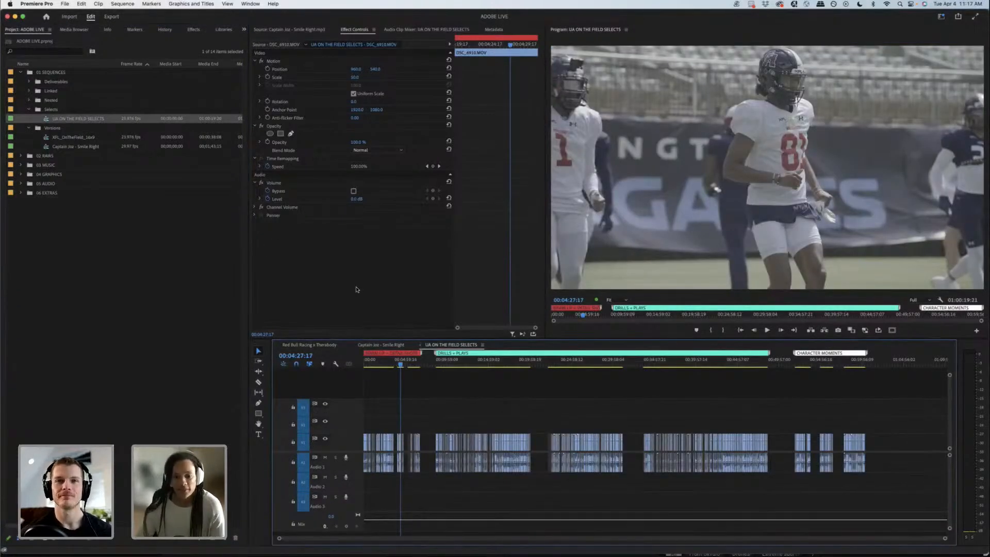
pyautogui.click(400, 368)
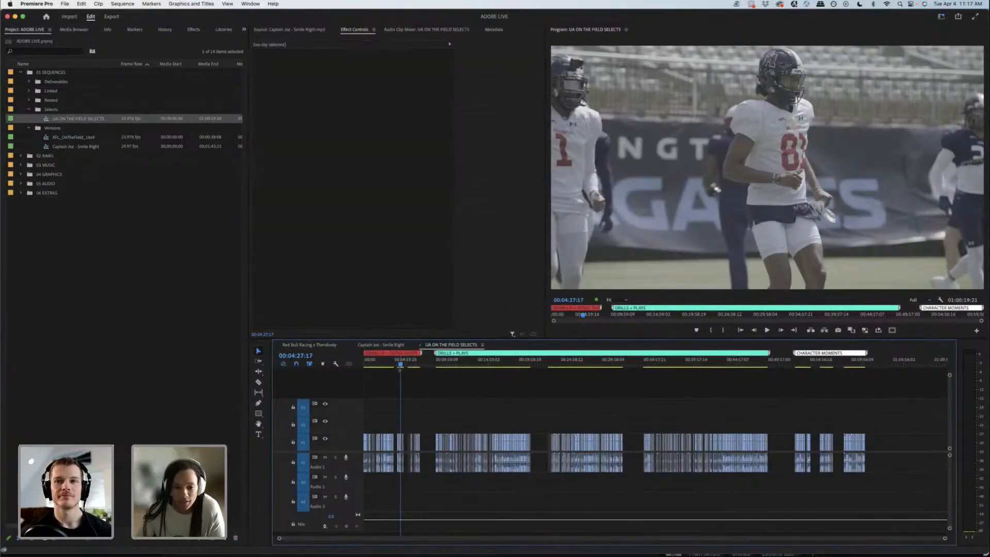
pyautogui.click(365, 365)
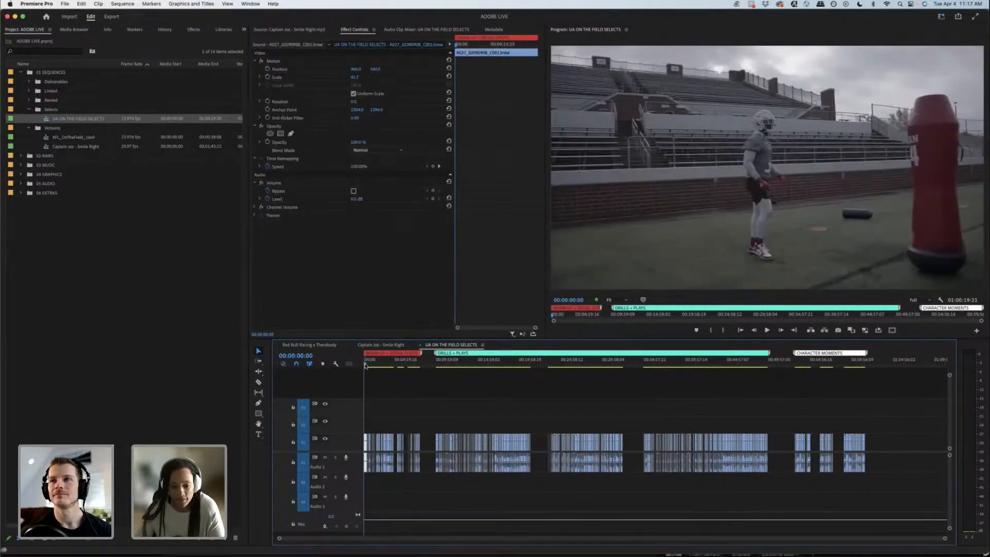
pyautogui.press('space')
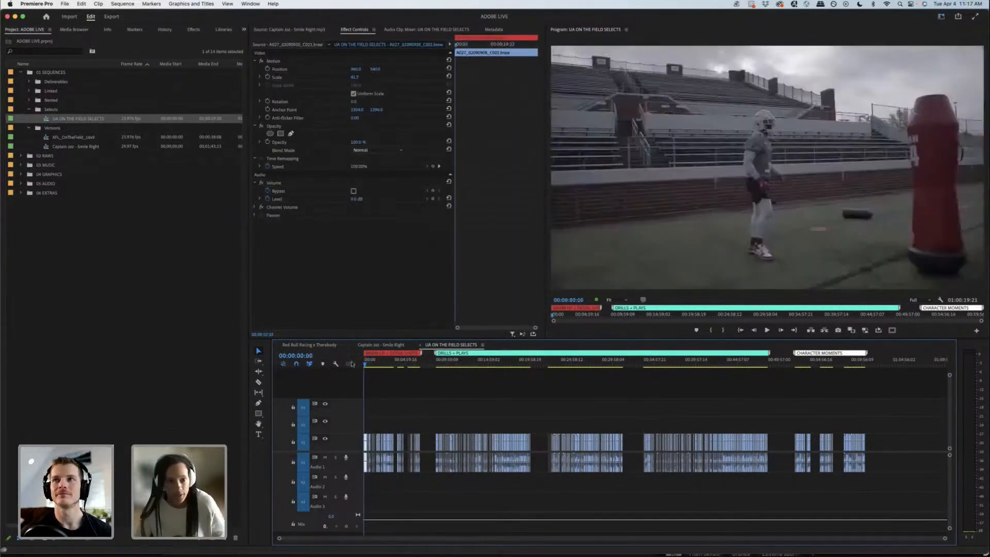
pyautogui.click(111, 252)
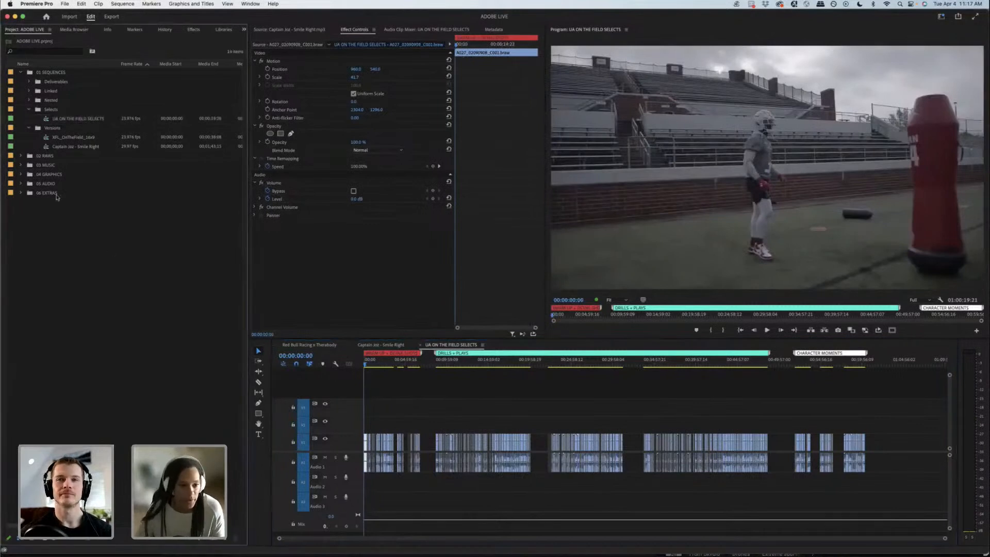
# Step: Open the XFL_OnTheField_16x9 sequence and play its music edit from the start
pyautogui.doubleClick(70, 137)
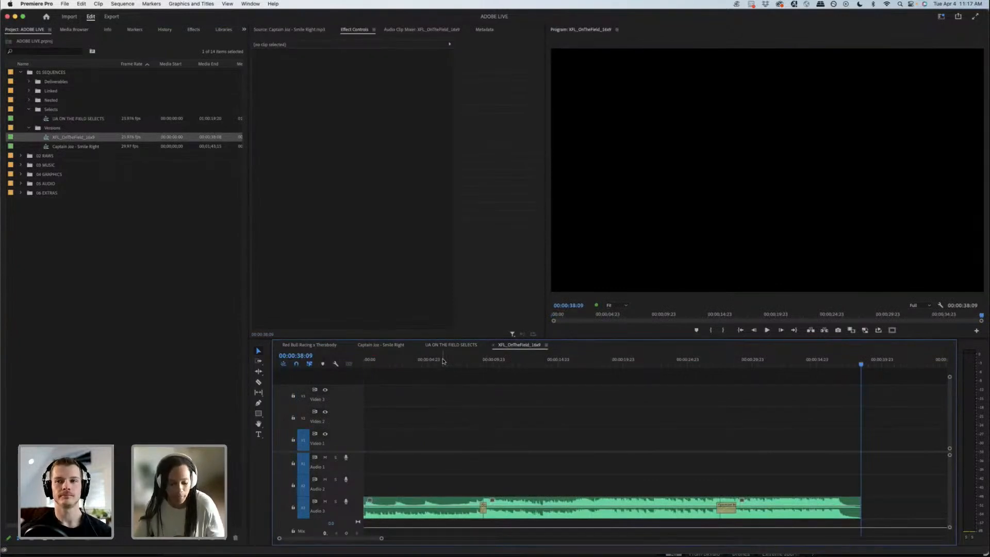
pyautogui.click(366, 360)
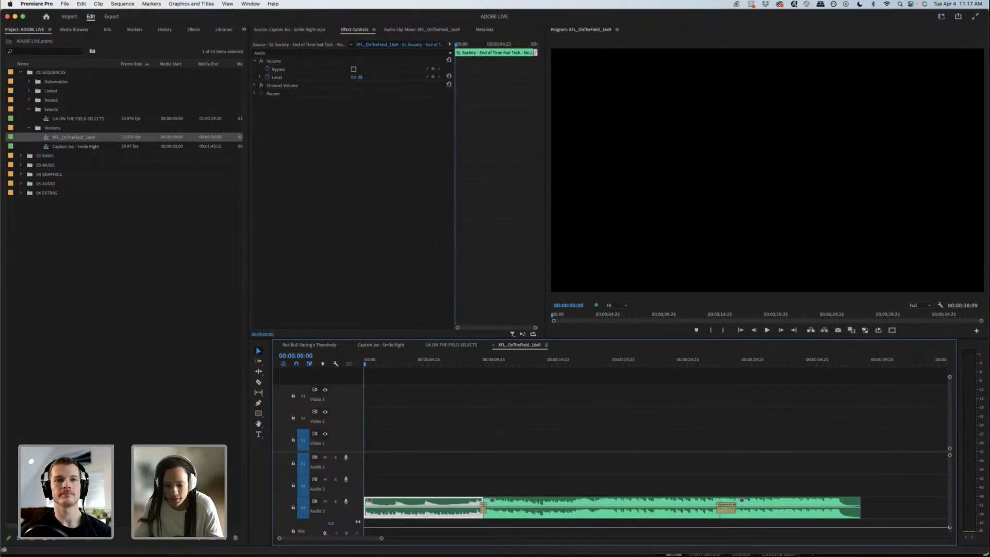
pyautogui.moveTo(950, 528); pyautogui.dragTo(951, 531)
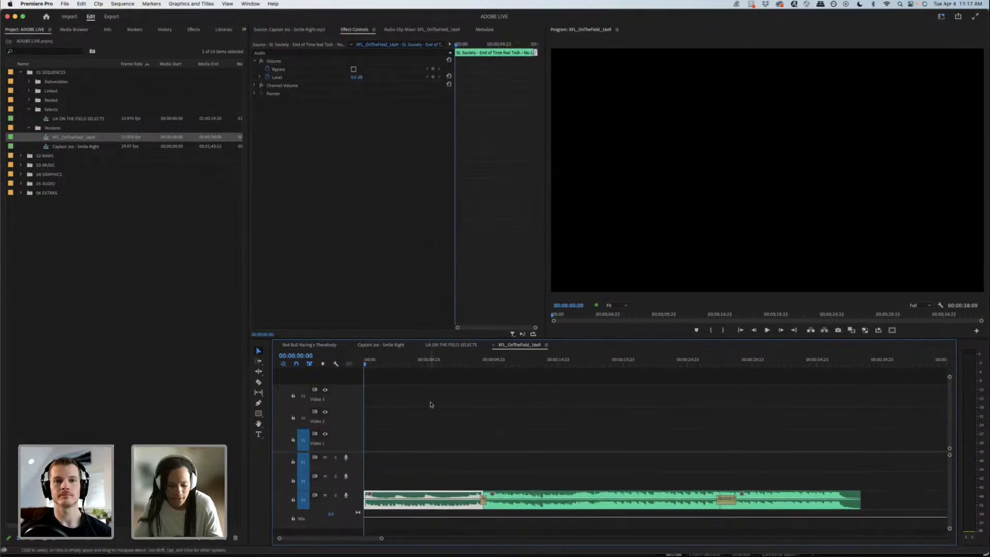
pyautogui.press('space')
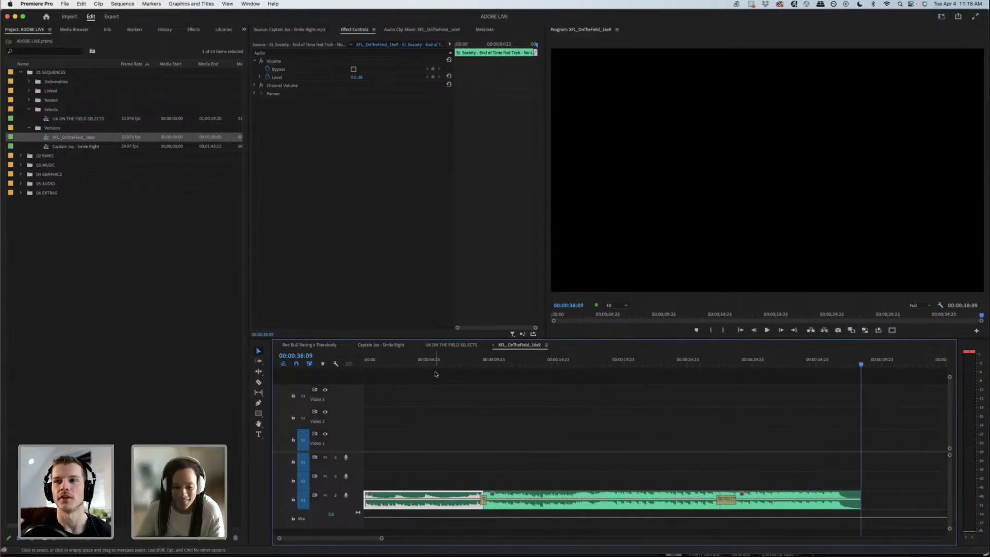
# Step: Show the Audio Track Mixer and lower the Audio 3 track volume of the XFL_OnTheField_16x9 sequence
pyautogui.click(454, 158)
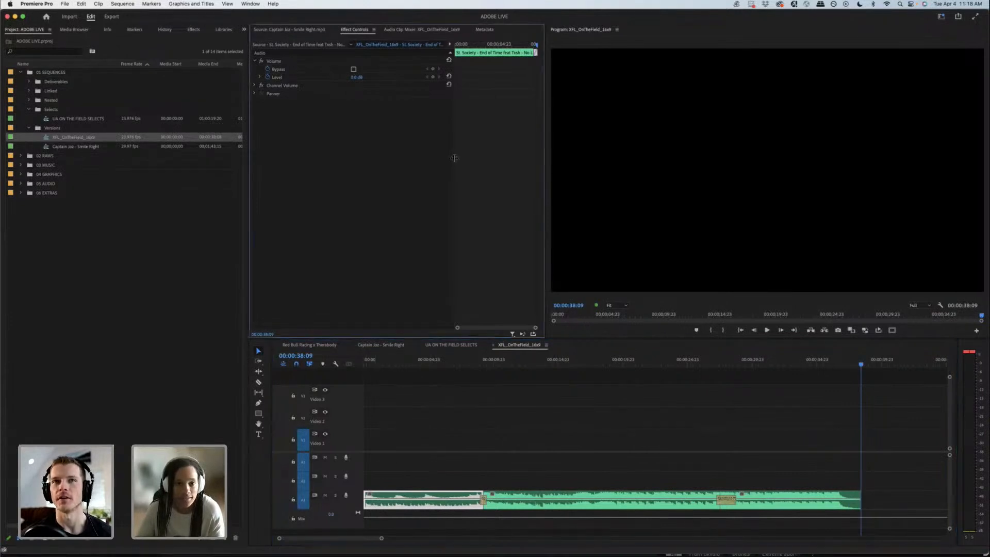
pyautogui.click(252, 4)
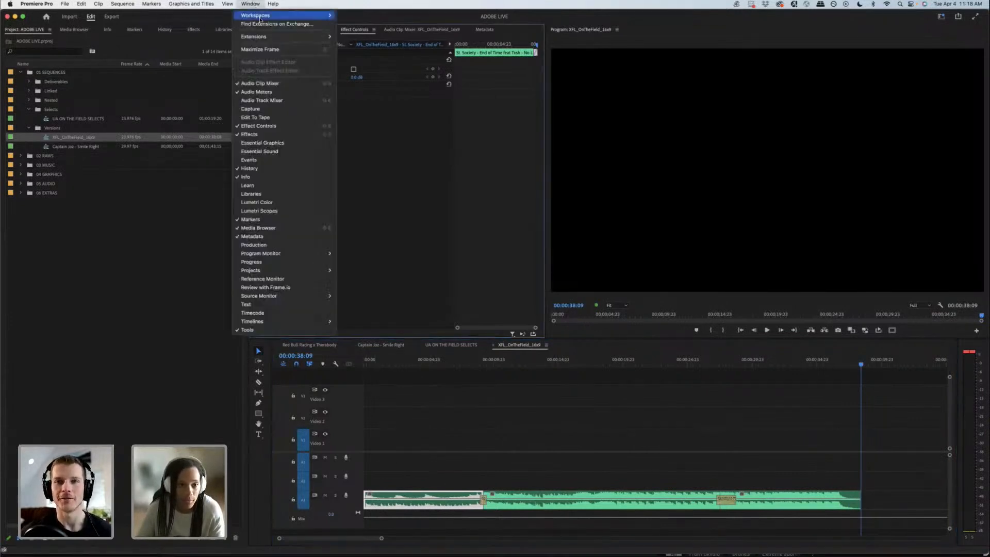
pyautogui.click(263, 100)
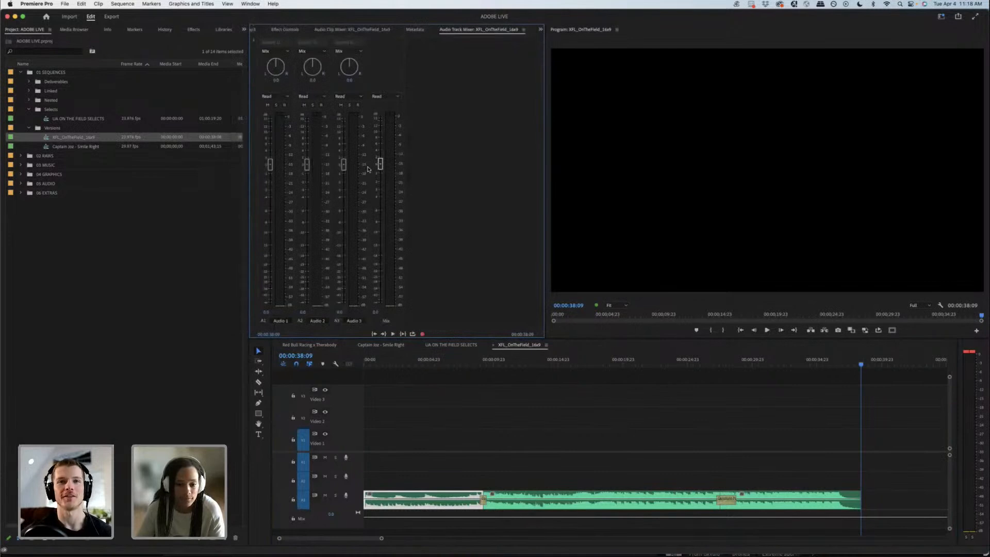
pyautogui.moveTo(344, 165); pyautogui.dragTo(341, 212)
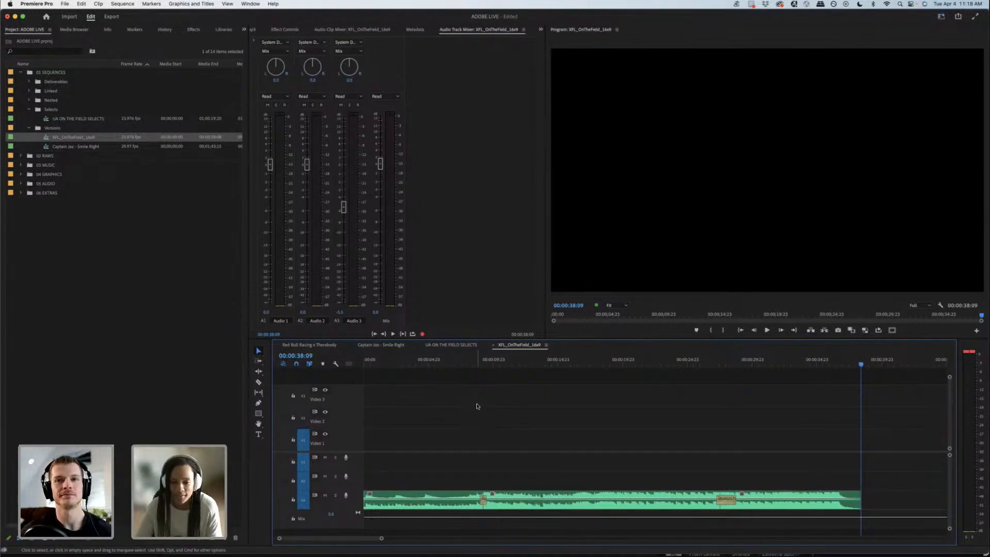
# Step: Review the opening music section of XFL_OnTheField_16x9 up to the first crossfade, playing its first seconds
pyautogui.moveTo(380, 364); pyautogui.dragTo(366, 366)
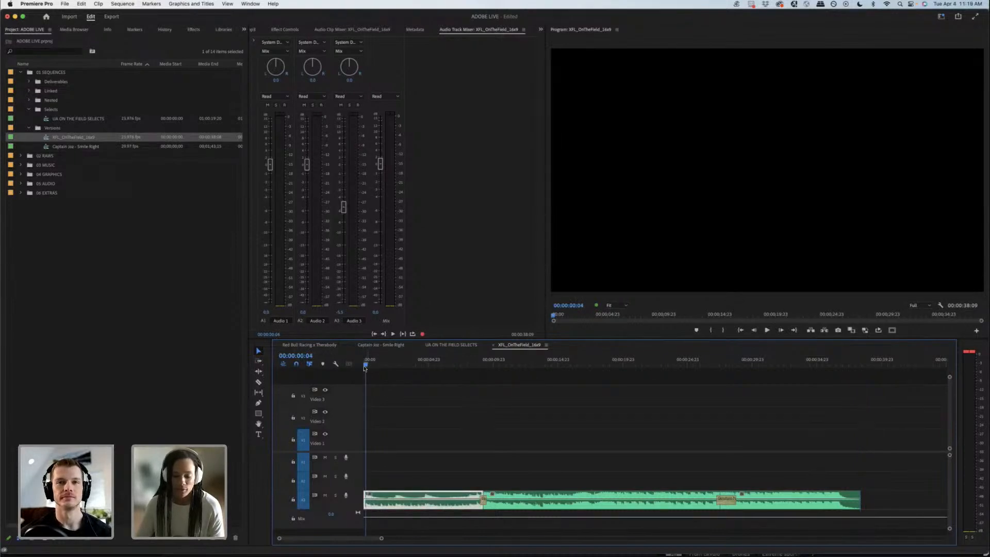
pyautogui.click(365, 368)
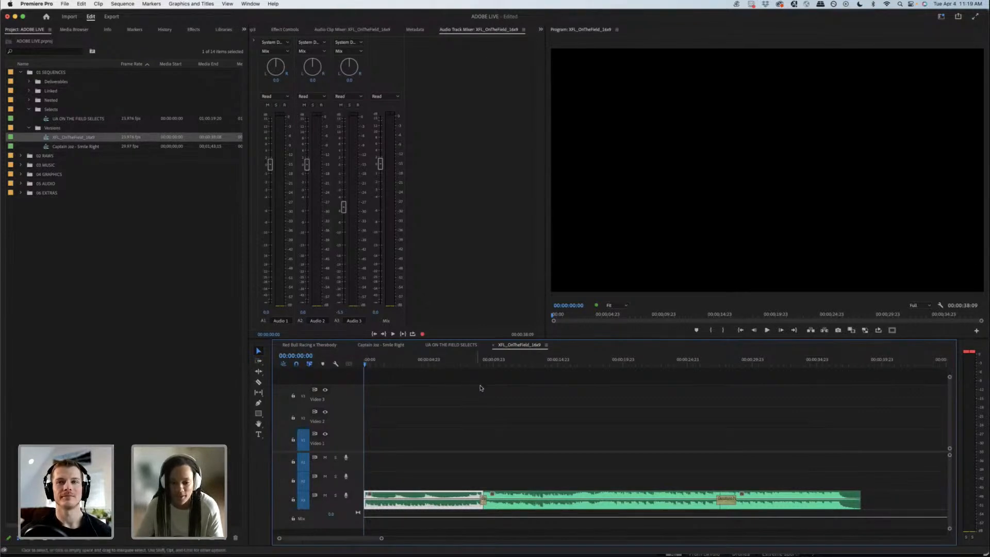
pyautogui.click(483, 365)
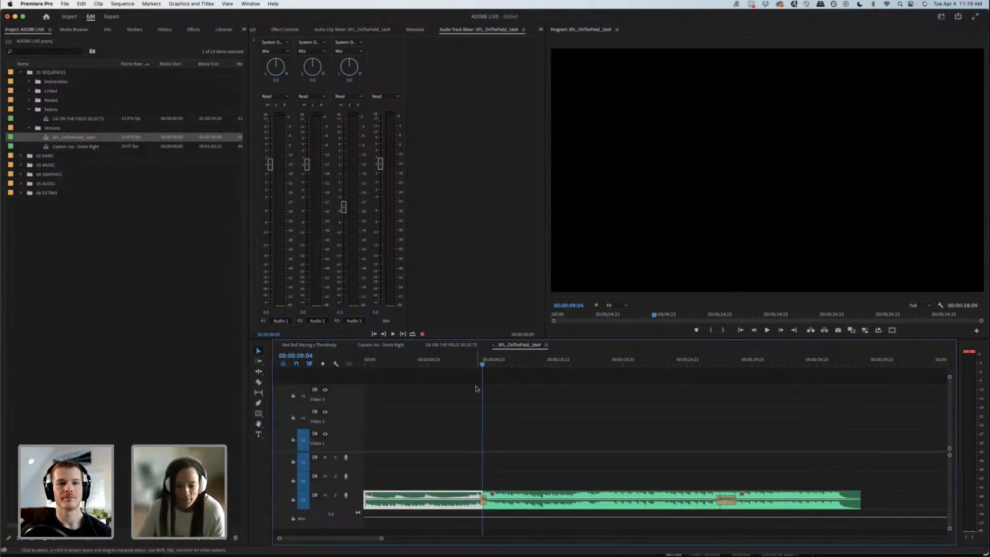
pyautogui.click(394, 374)
pyautogui.moveTo(384, 365)
pyautogui.mouseDown()
pyautogui.moveTo(356, 369)
pyautogui.moveTo(385, 365)
pyautogui.mouseUp()
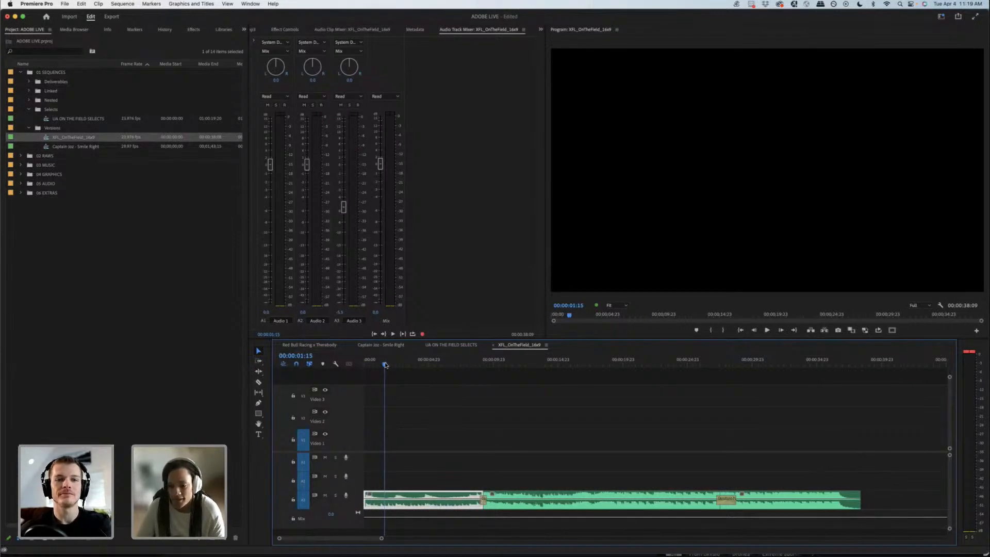
pyautogui.moveTo(419, 364); pyautogui.dragTo(447, 365)
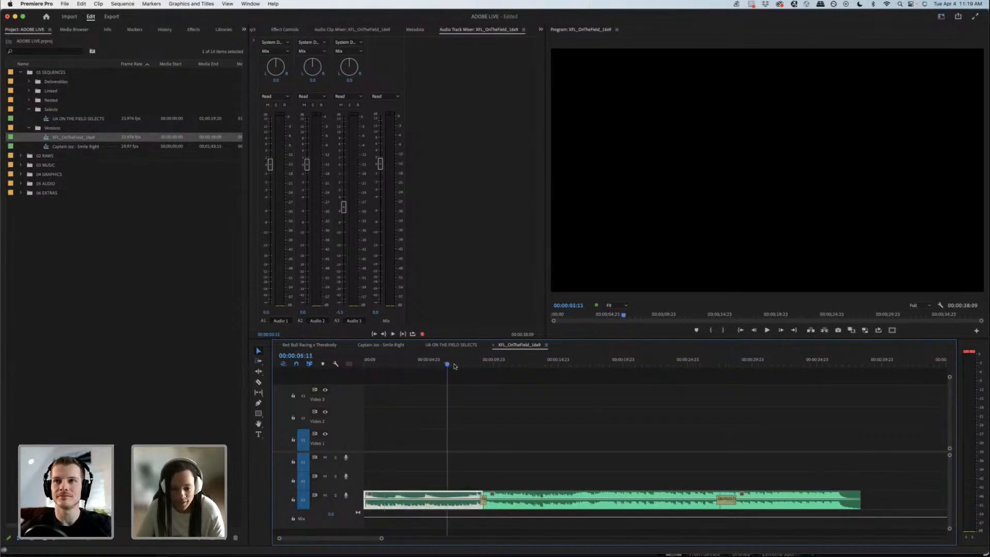
pyautogui.click(364, 362)
pyautogui.press('space')
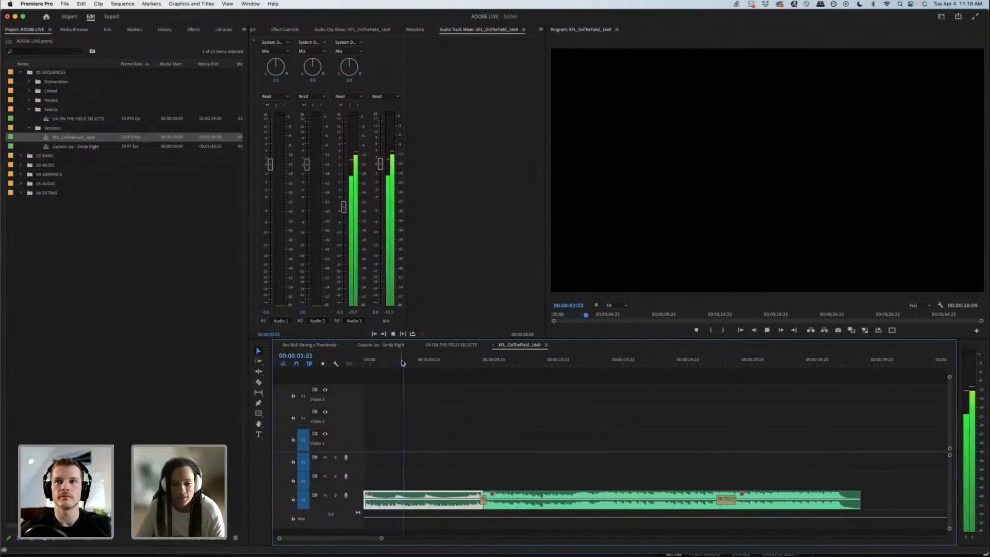
pyautogui.press('space')
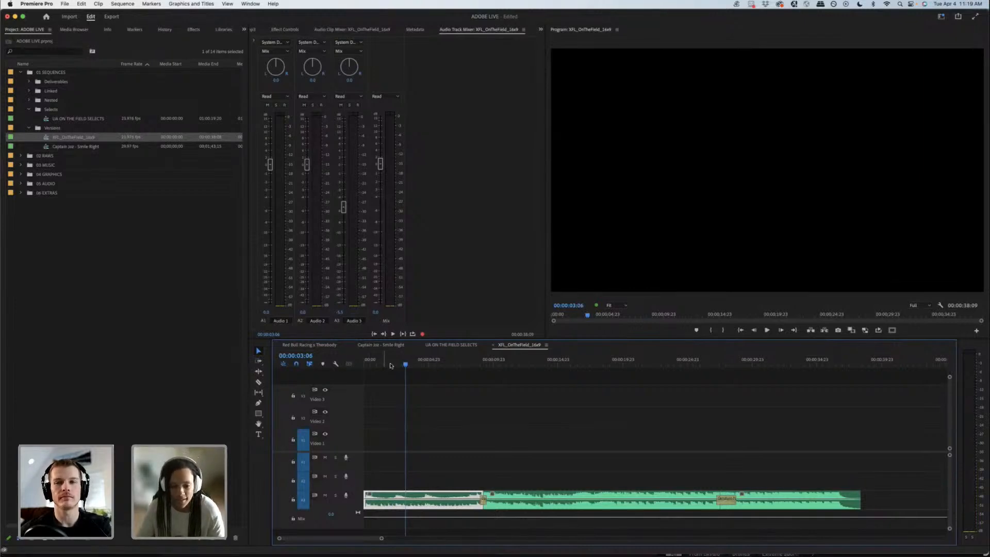
# Step: Examine the first music transition and the following middle and closing music sections of XFL_OnTheField_16x9
pyautogui.moveTo(405, 364); pyautogui.dragTo(418, 364)
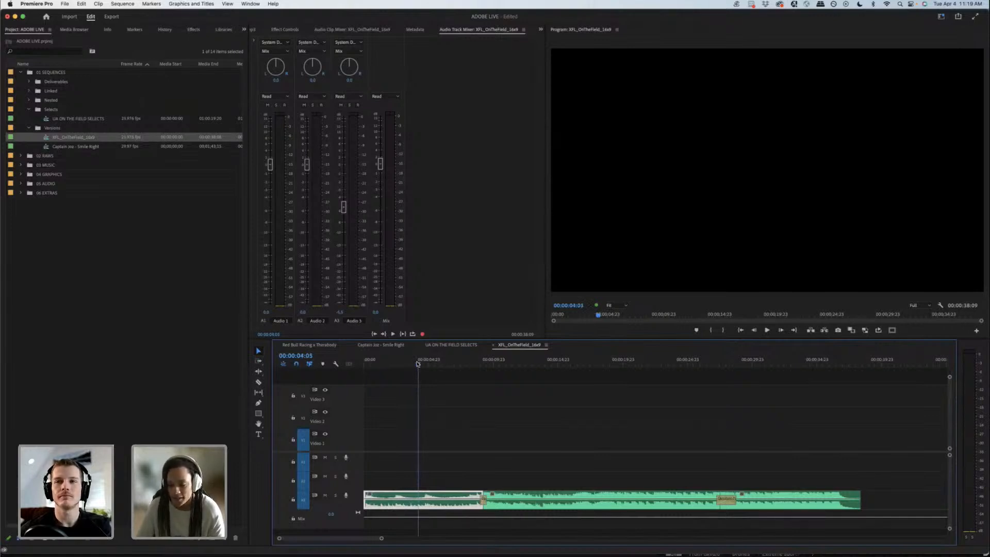
pyautogui.click(471, 365)
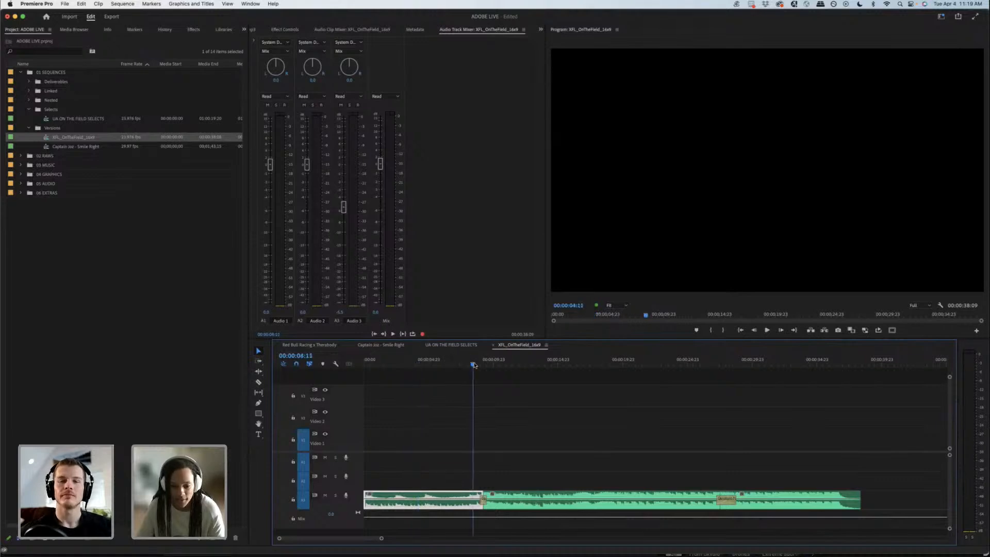
pyautogui.press('space')
pyautogui.press('space')
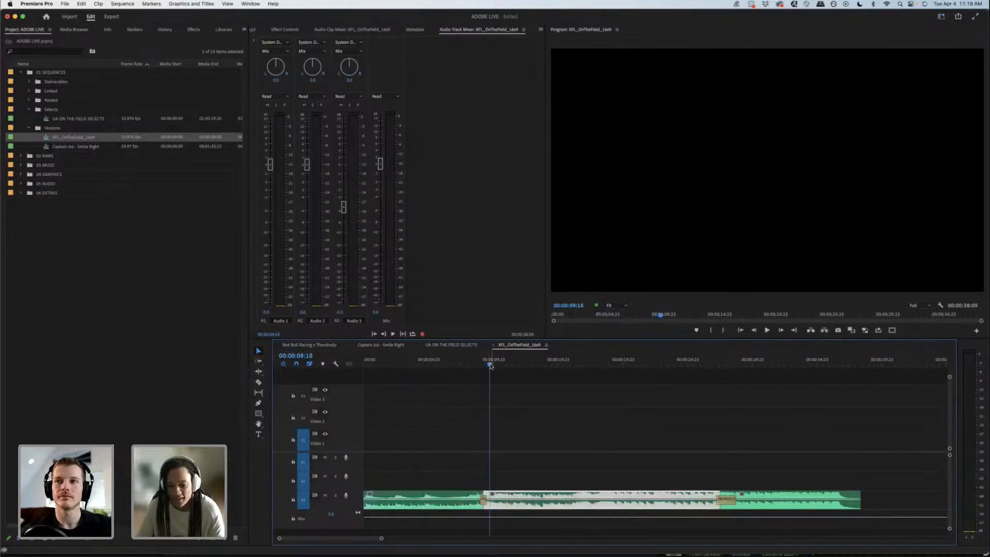
pyautogui.moveTo(490, 365); pyautogui.dragTo(562, 367)
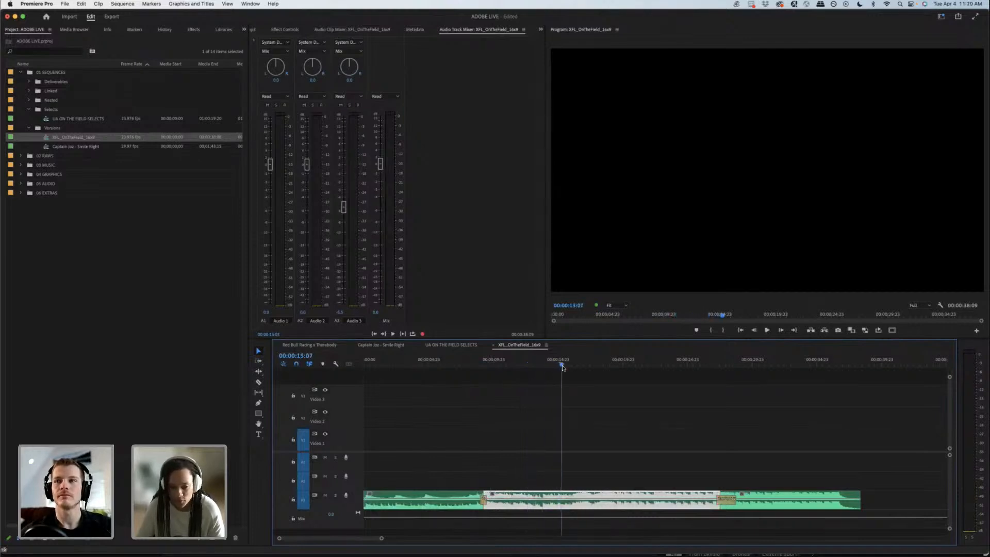
pyautogui.click(493, 365)
pyautogui.moveTo(500, 366); pyautogui.dragTo(508, 366)
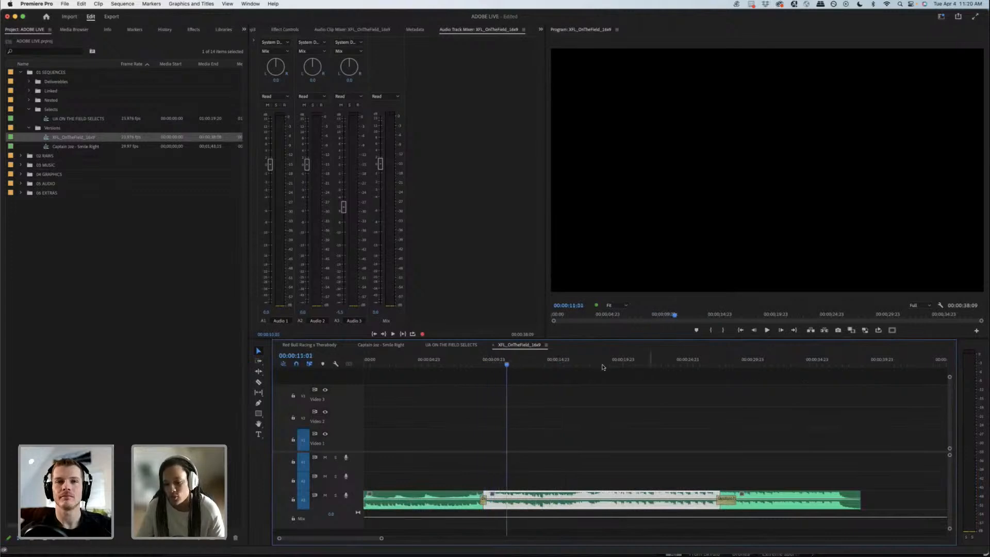
pyautogui.moveTo(604, 366); pyautogui.dragTo(764, 374)
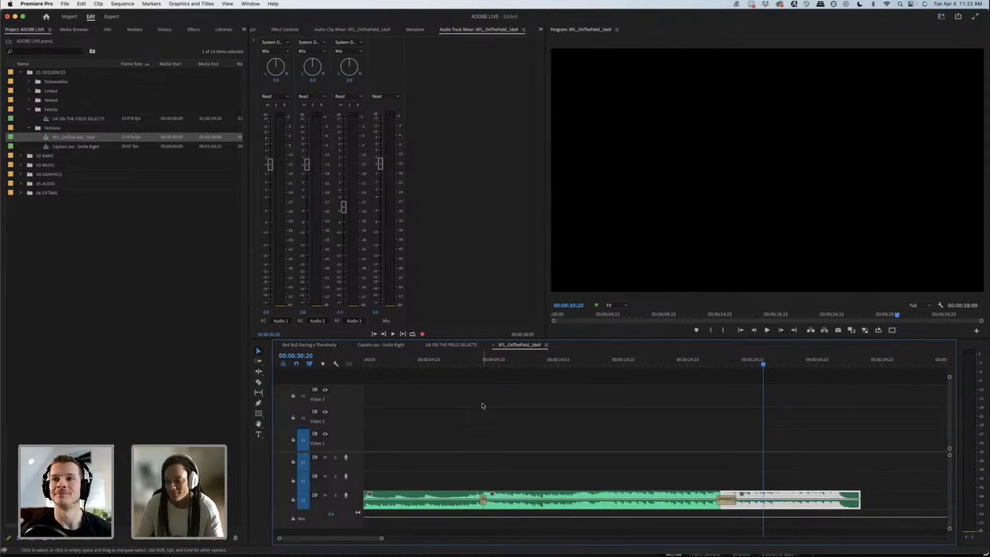
pyautogui.click(482, 406)
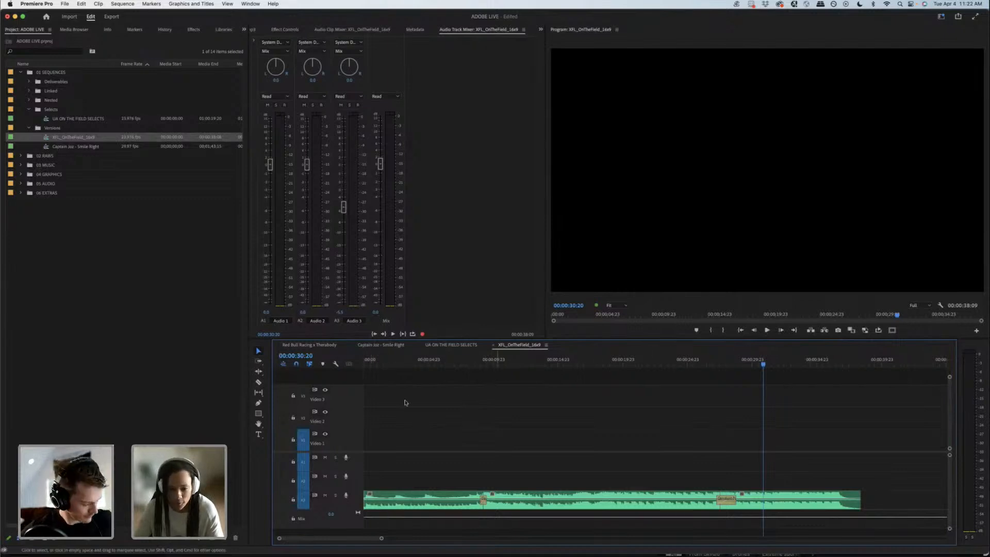
# Step: Return to the UA ON THE FIELD SELECTS sequence and move the playhead to the end of the red marker range
pyautogui.click(452, 345)
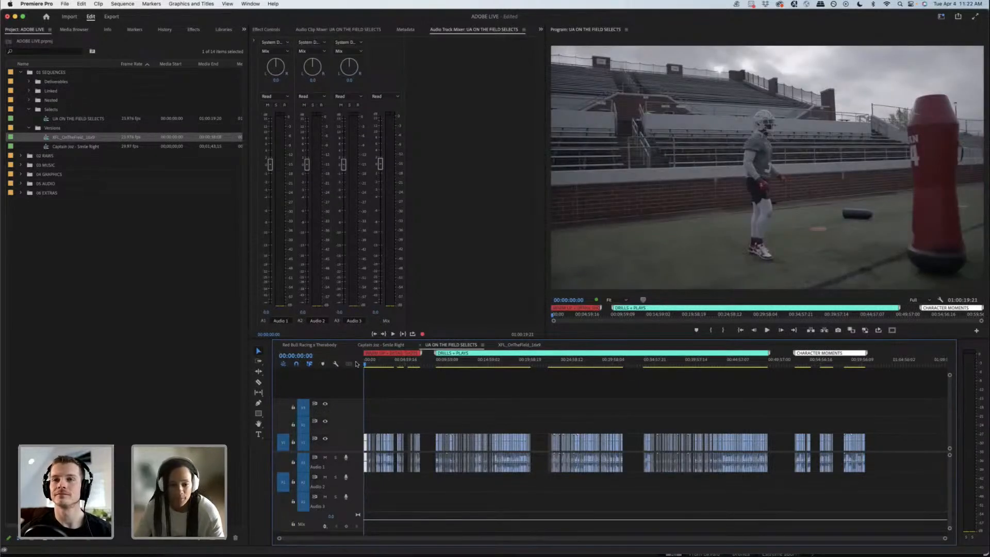
pyautogui.press('=')
pyautogui.press('=')
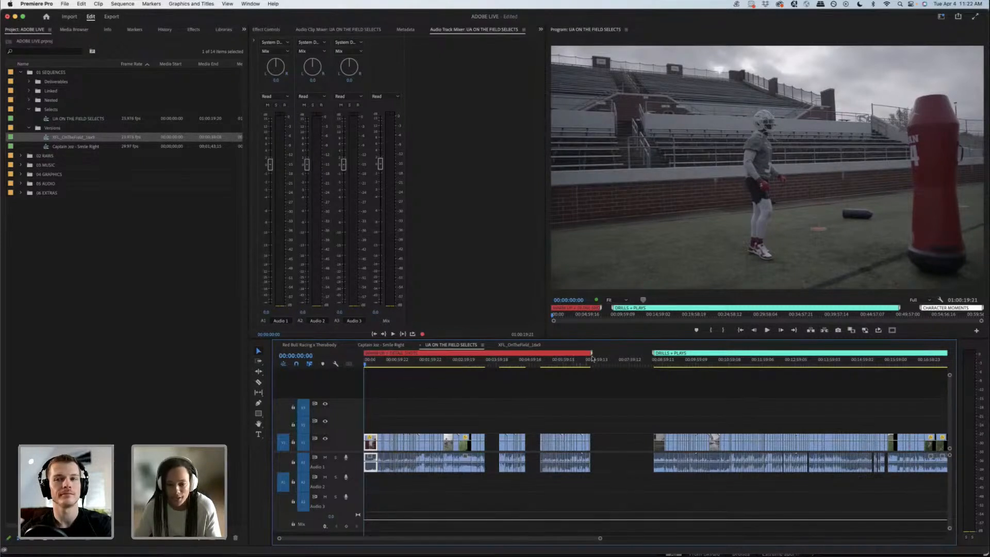
pyautogui.moveTo(591, 353); pyautogui.dragTo(592, 355)
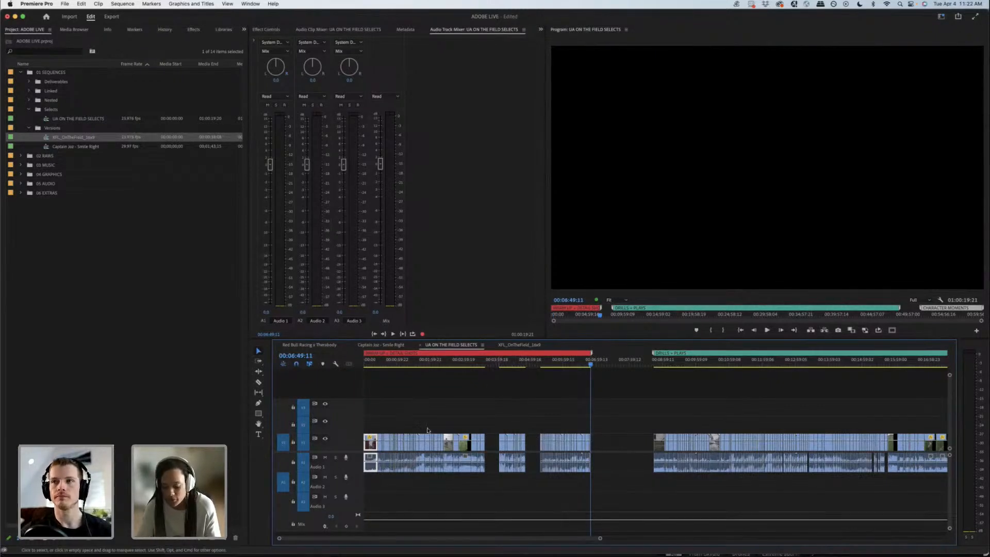
# Step: Review the warm-up and detail selects under the red marker range of UA ON THE FIELD SELECTS, skimming from its start to its last clip group
pyautogui.press('\\')
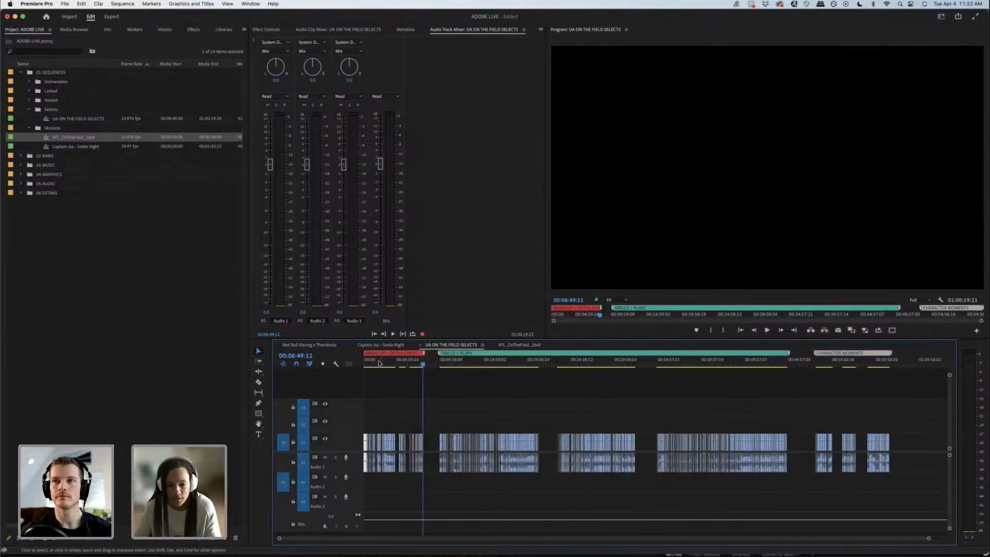
pyautogui.moveTo(380, 361); pyautogui.dragTo(374, 363)
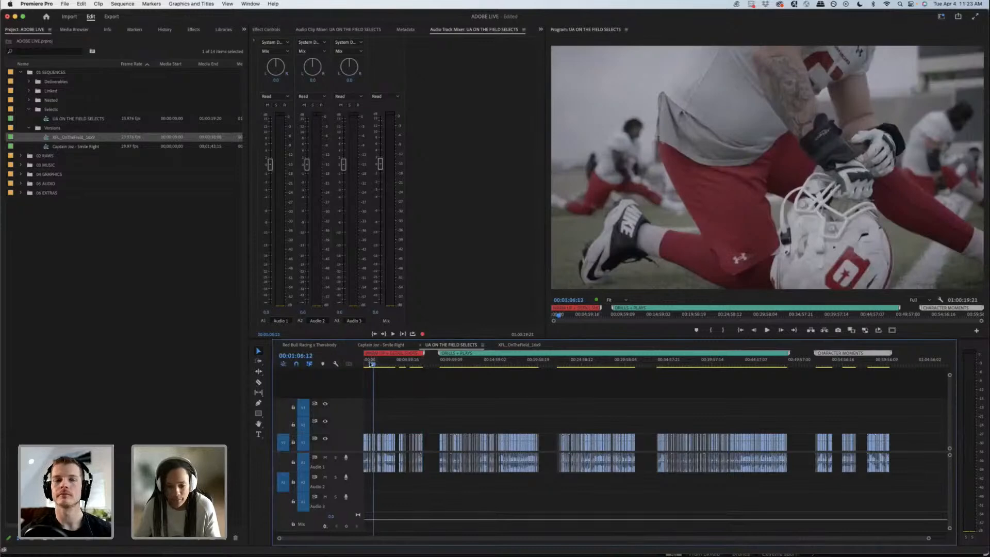
pyautogui.moveTo(370, 363); pyautogui.dragTo(412, 362)
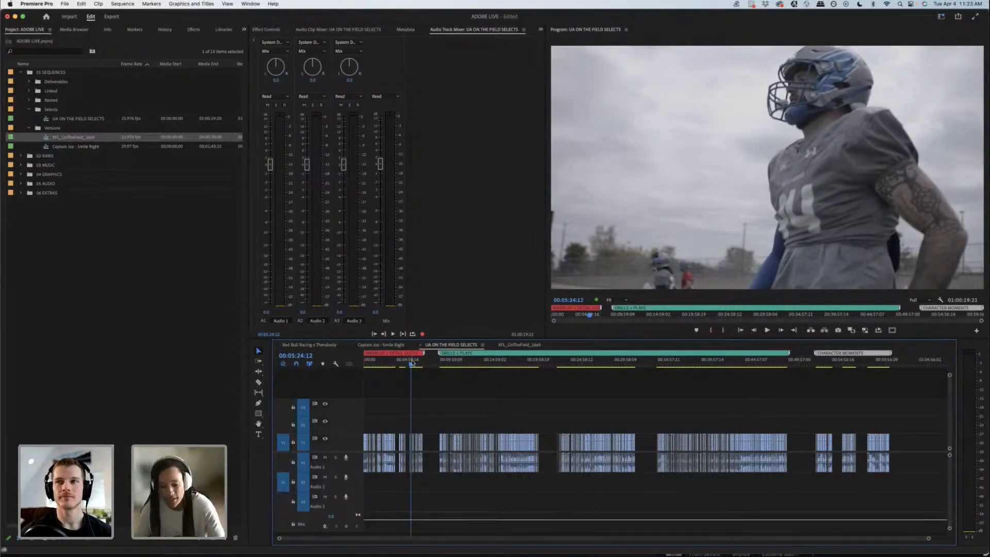
pyautogui.press('=')
pyautogui.press('=')
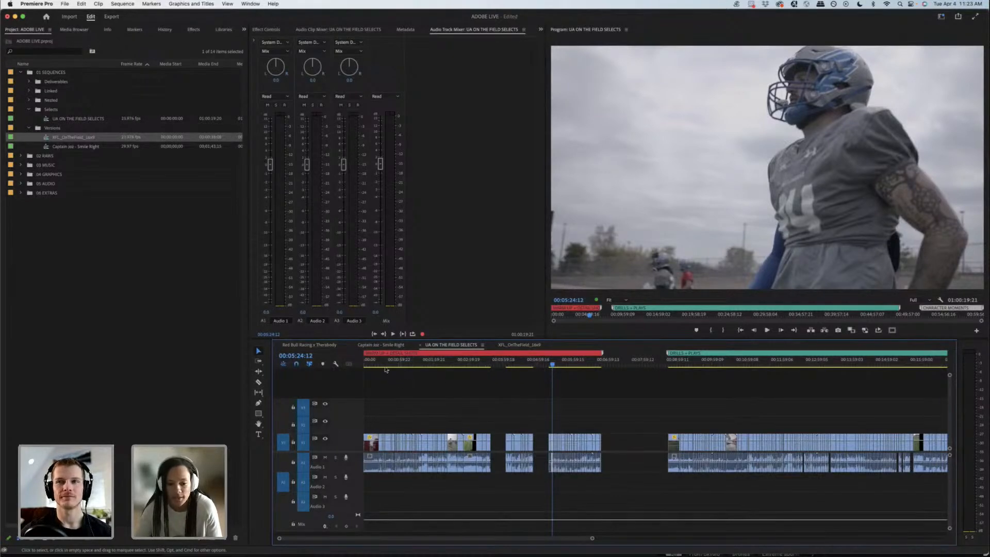
pyautogui.moveTo(384, 365); pyautogui.dragTo(562, 362)
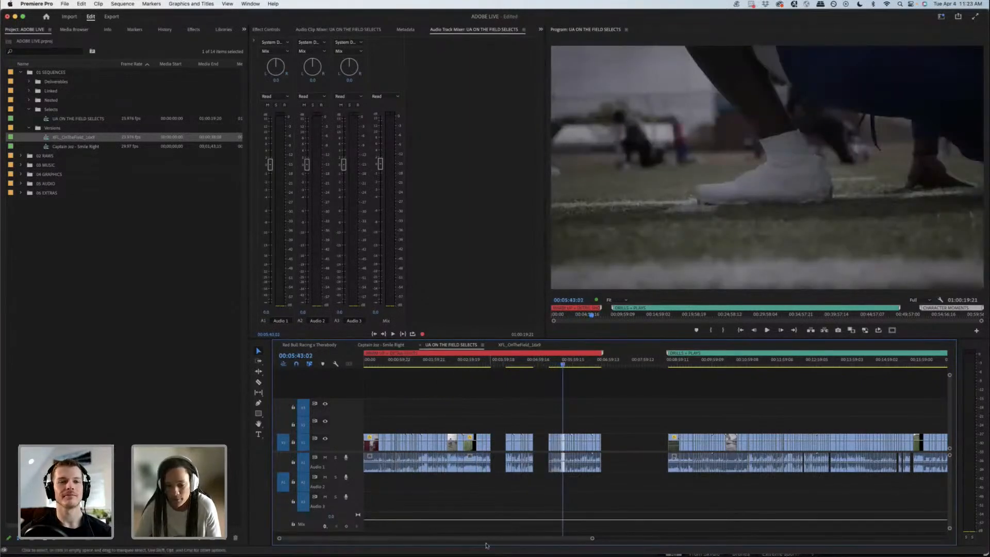
# Step: Skim the first and second clip groups of the DRILLS + PLAYS marker range
pyautogui.moveTo(488, 540); pyautogui.dragTo(494, 539)
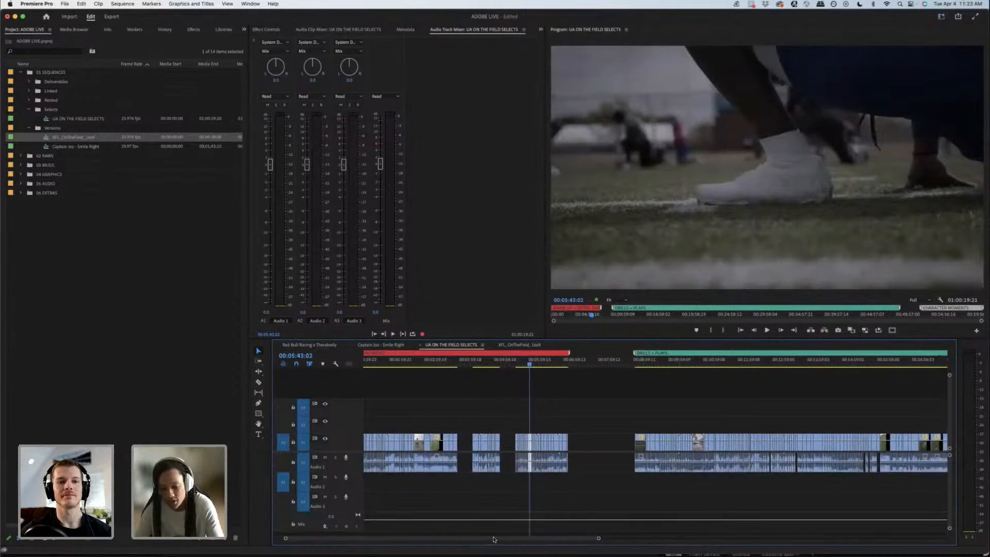
pyautogui.press('-')
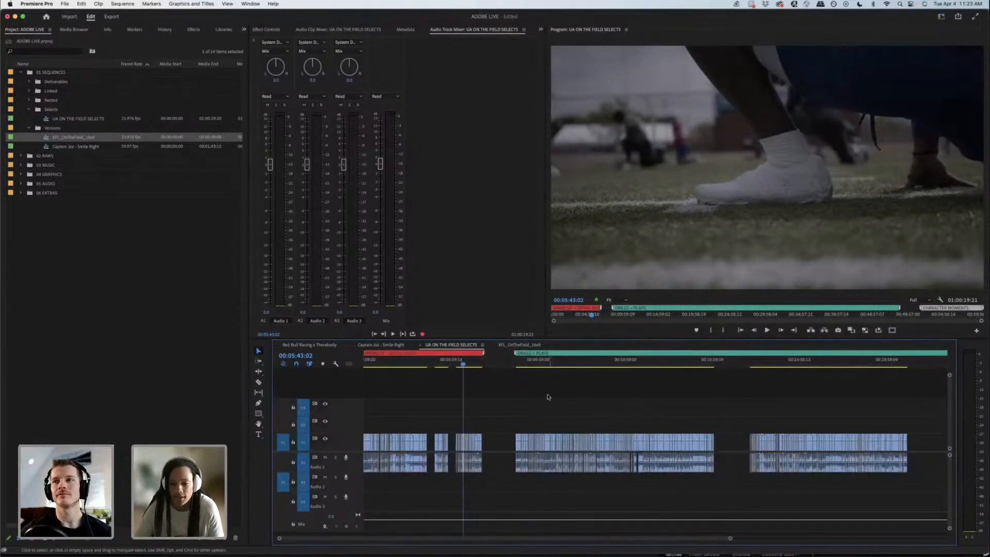
pyautogui.moveTo(526, 362); pyautogui.dragTo(604, 364)
pyautogui.moveTo(760, 365); pyautogui.dragTo(782, 365)
pyautogui.hscroll(3, 699, 540)
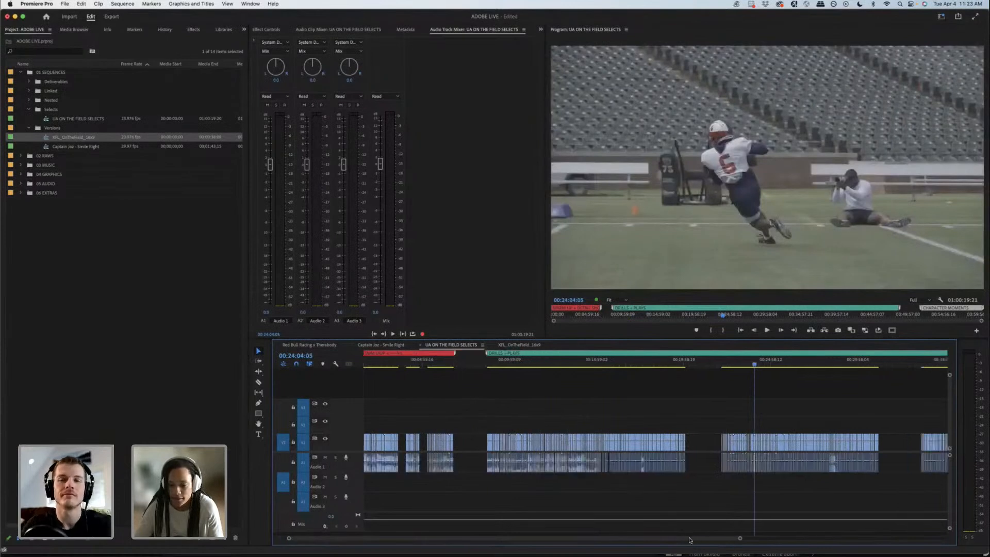
pyautogui.hscroll(3, 702, 541)
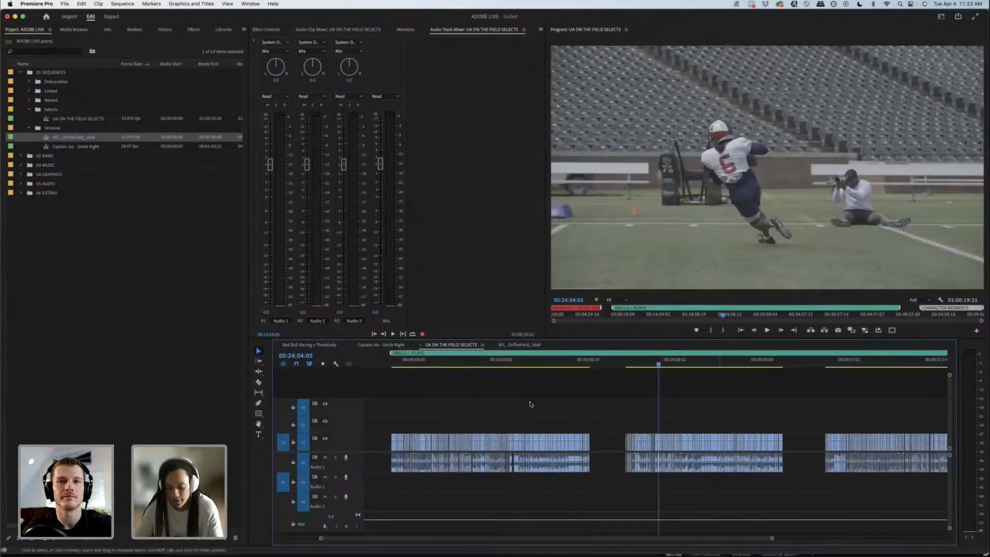
# Step: Review the CHARACTER MOMENTS selects, playing part of the first clip group and skimming on to the last one
pyautogui.press('\\')
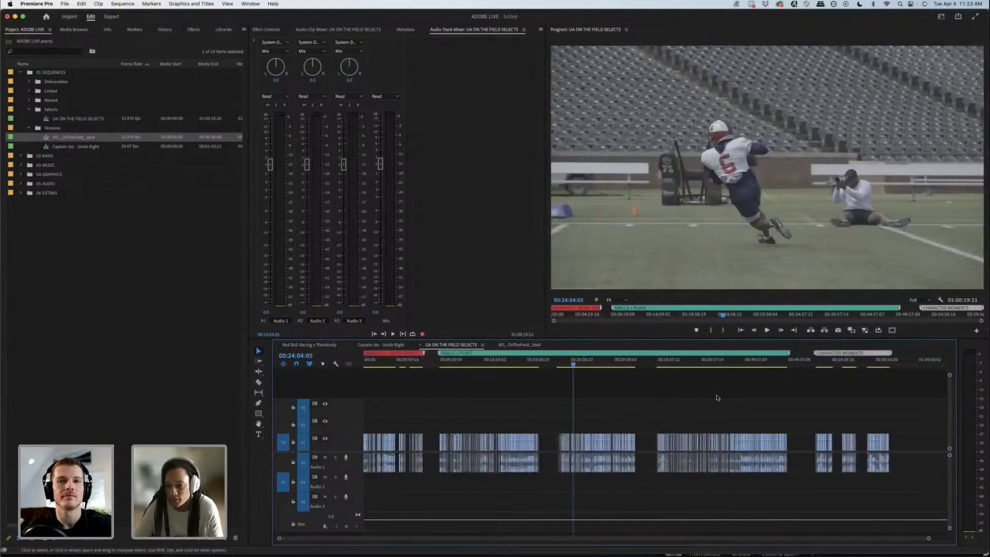
pyautogui.click(818, 364)
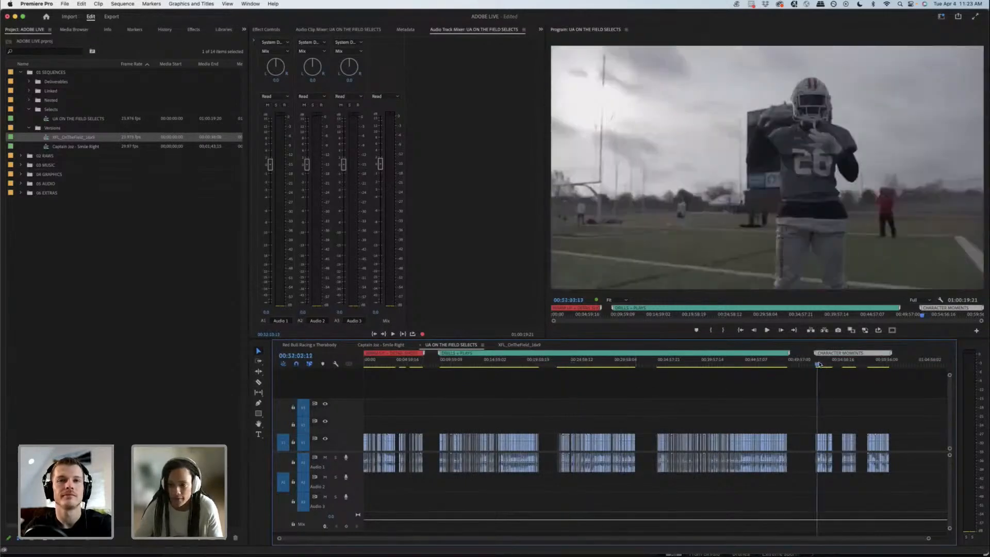
pyautogui.moveTo(819, 365); pyautogui.dragTo(825, 364)
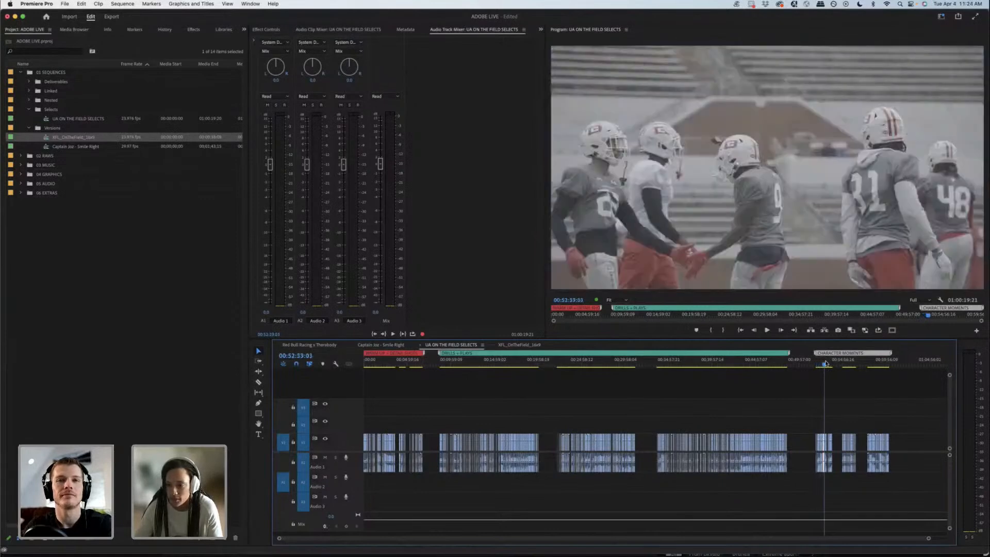
pyautogui.press('space')
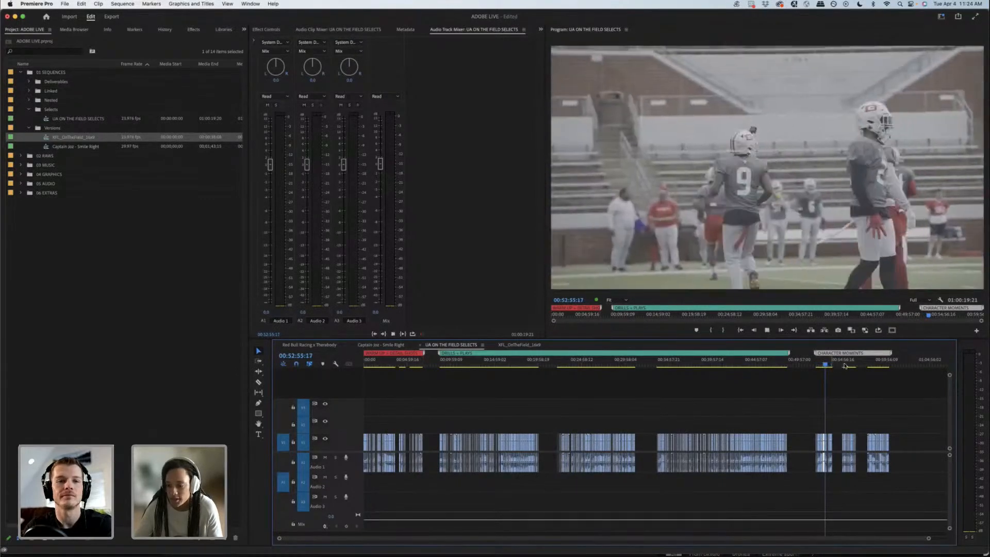
pyautogui.moveTo(845, 366); pyautogui.dragTo(876, 365)
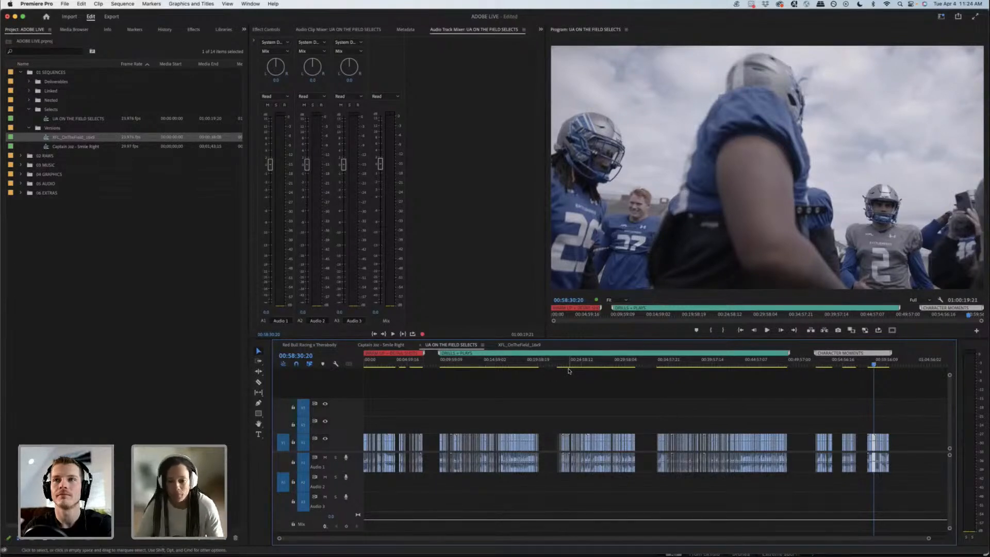
# Step: Switch to the XFL_OnTheField_16x9 sequence and skim its opening, middle and closing music sections
pyautogui.click(522, 344)
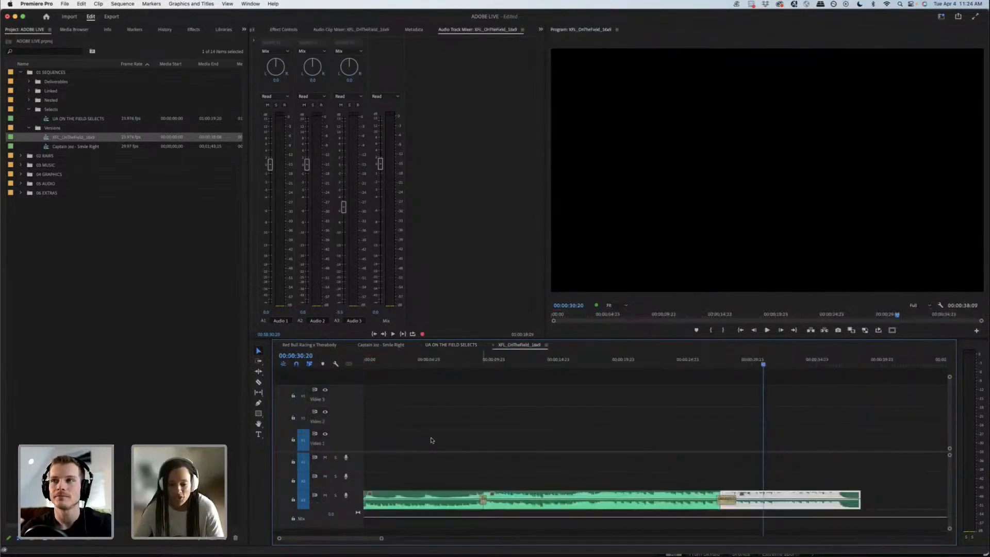
pyautogui.click(461, 367)
pyautogui.moveTo(386, 363); pyautogui.dragTo(684, 355)
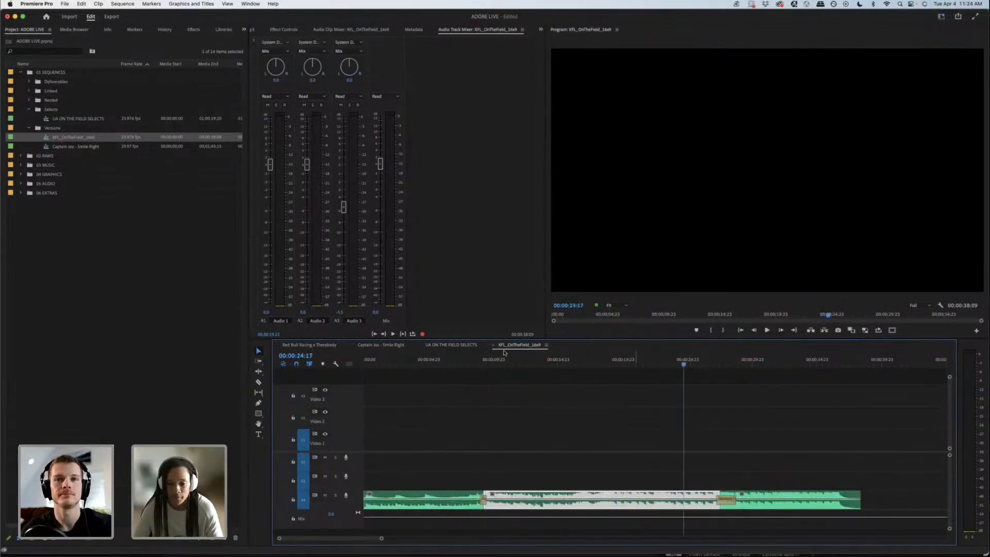
pyautogui.moveTo(479, 361); pyautogui.dragTo(499, 360)
pyautogui.moveTo(630, 362); pyautogui.dragTo(730, 362)
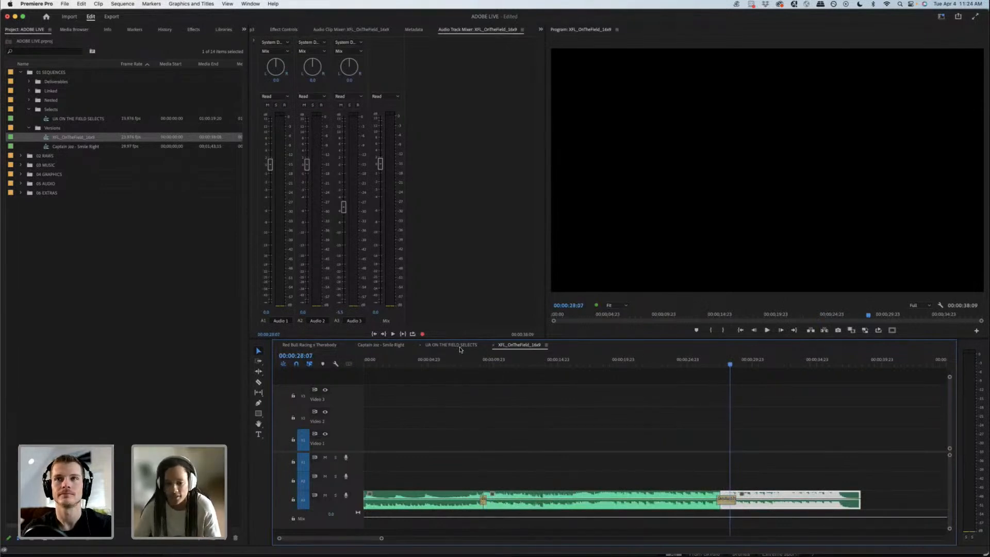
pyautogui.click(542, 454)
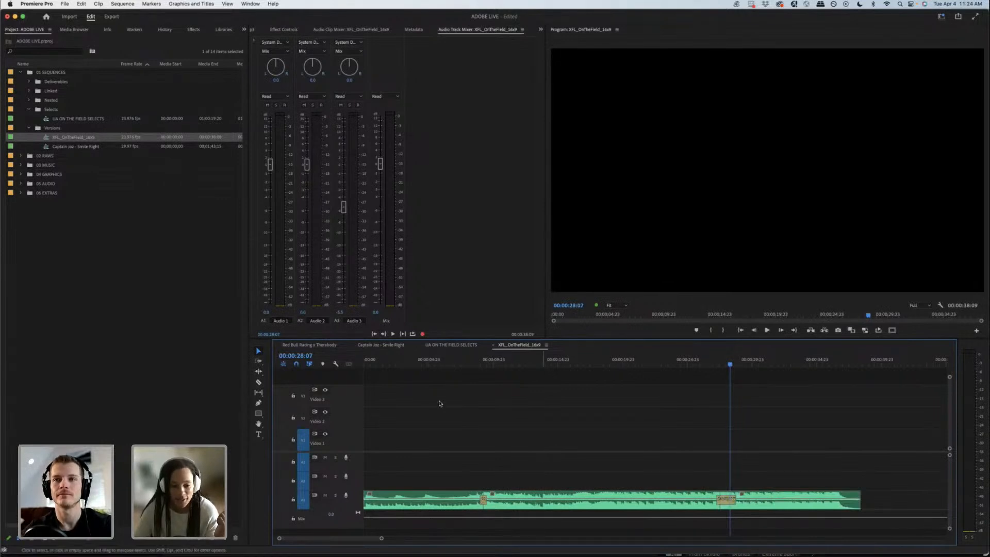
# Step: Review the opening music of XFL_OnTheField_16x9 and play the first crossfade into the middle section
pyautogui.click(364, 364)
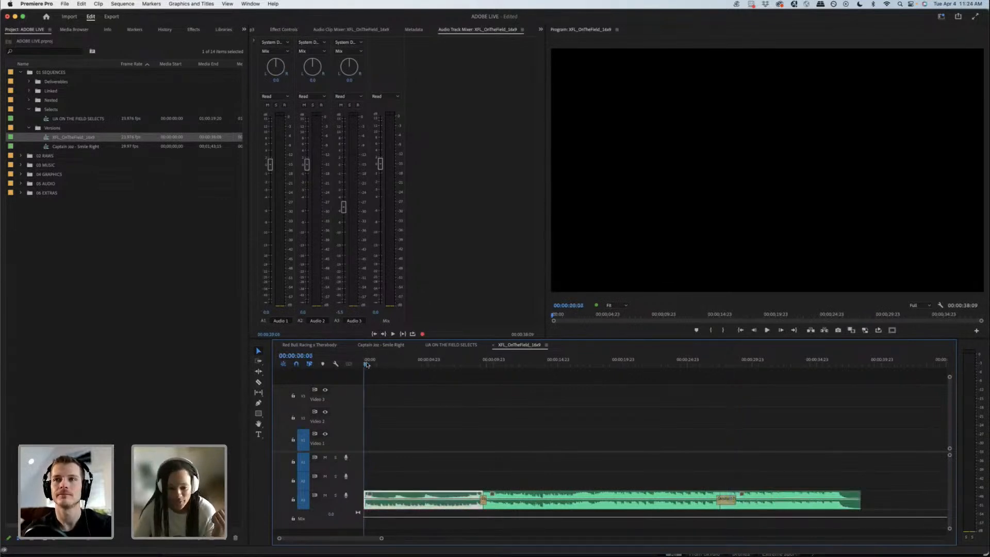
pyautogui.moveTo(364, 364); pyautogui.dragTo(545, 366)
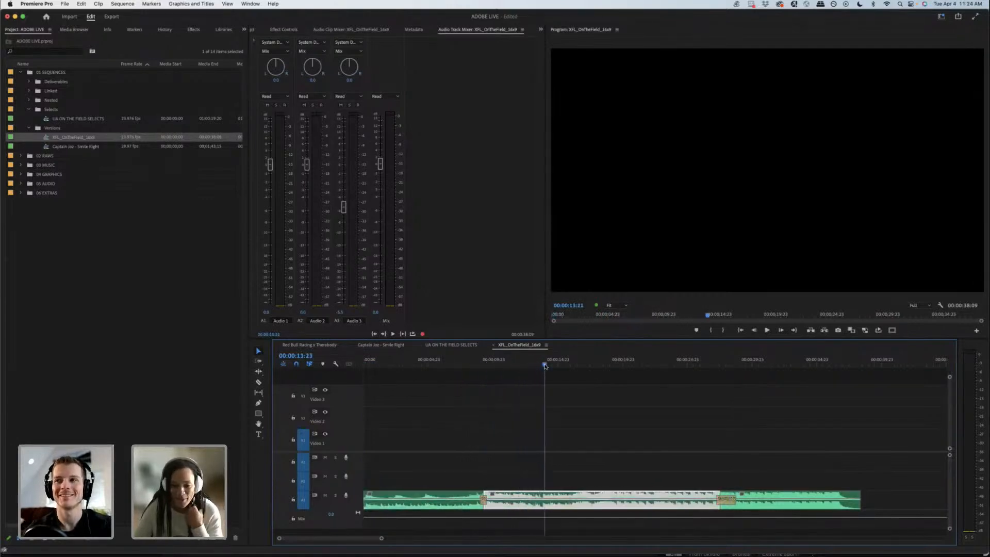
pyautogui.click(483, 364)
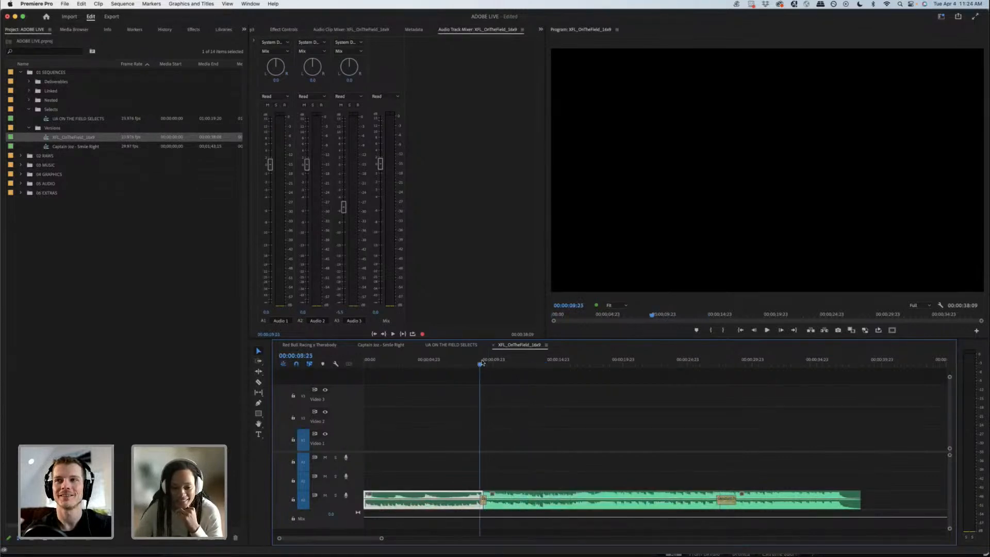
pyautogui.moveTo(483, 363); pyautogui.dragTo(501, 363)
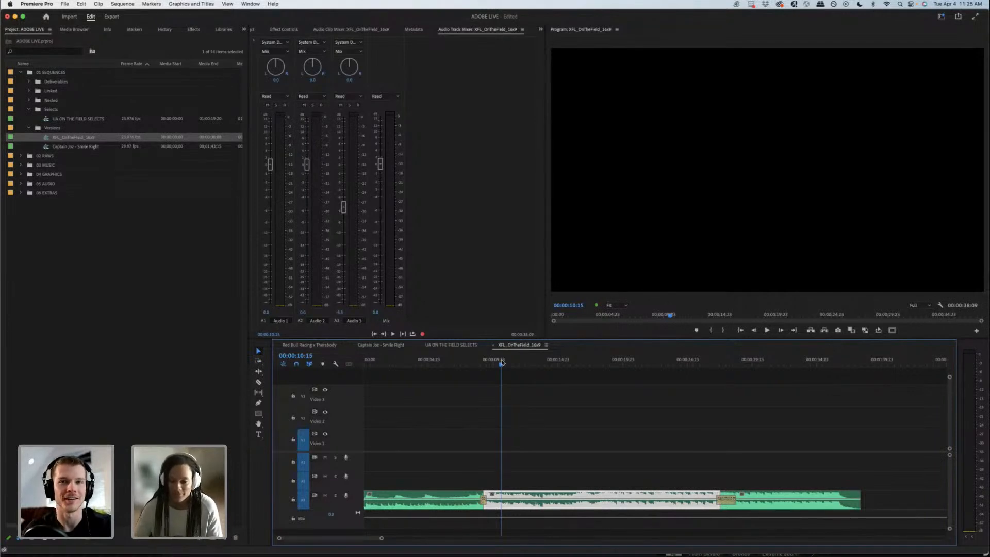
pyautogui.click(518, 384)
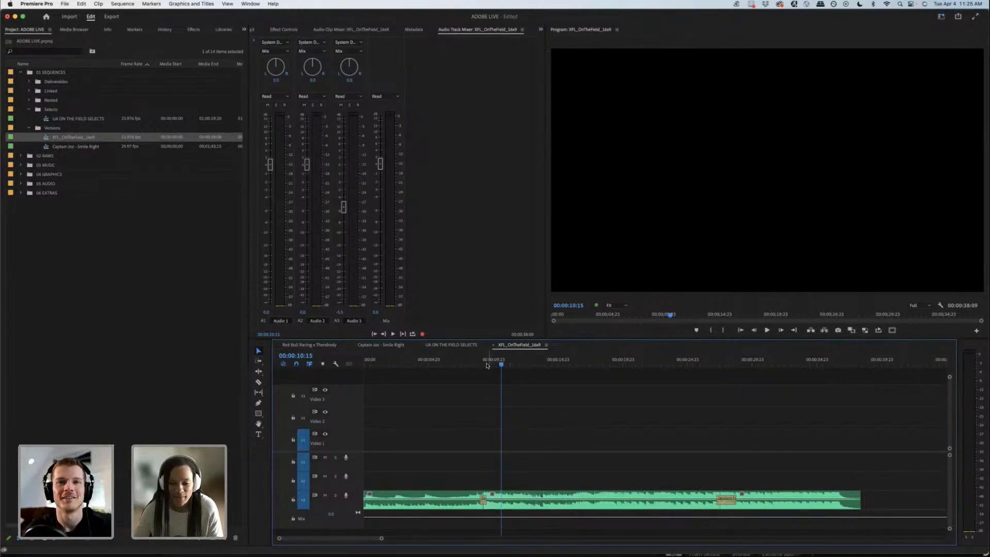
pyautogui.click(485, 365)
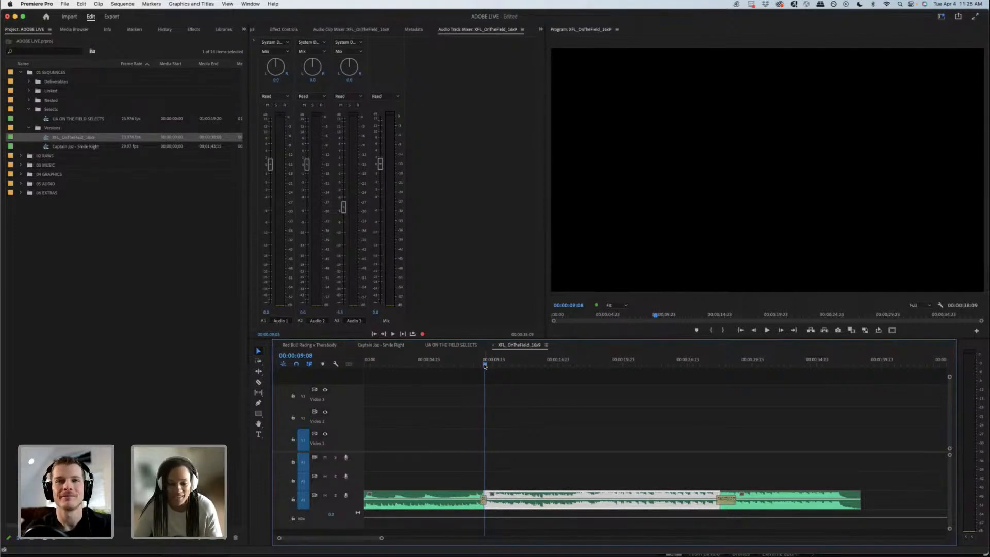
pyautogui.click(484, 366)
pyautogui.press('space')
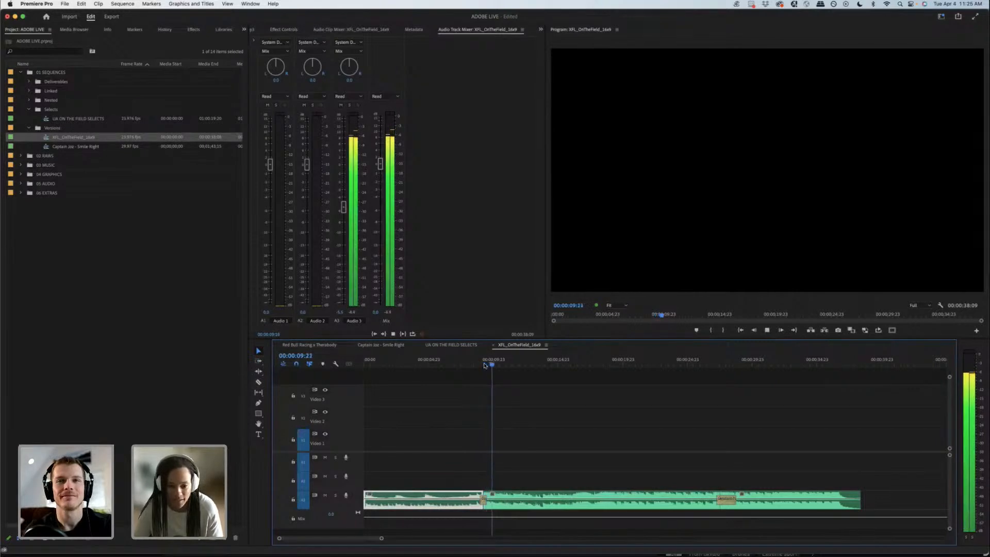
# Step: Return to UA ON THE FIELD SELECTS and skim the earliest clips of the DRILLS + PLAYS range
pyautogui.click(453, 345)
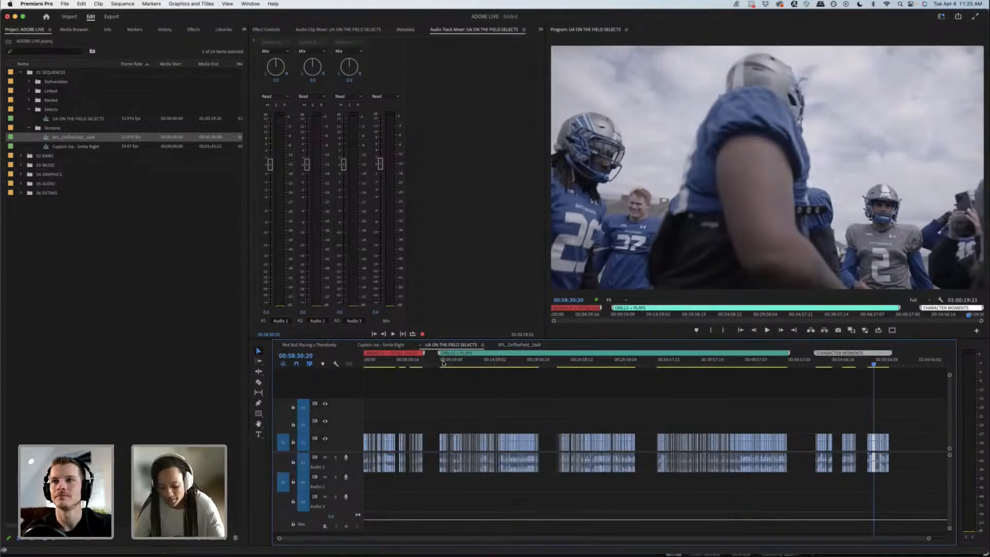
pyautogui.press('=')
pyautogui.press('=')
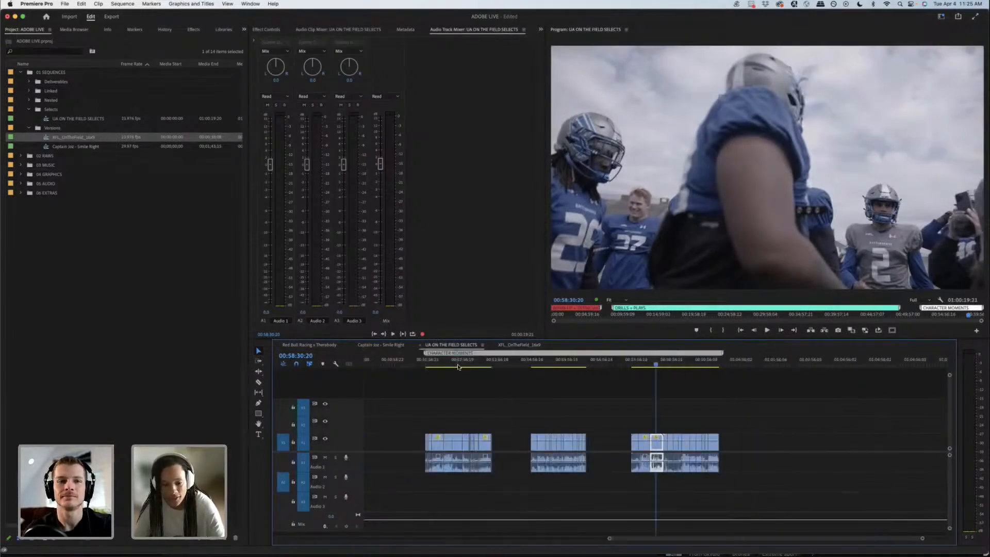
pyautogui.press('-')
pyautogui.press('-')
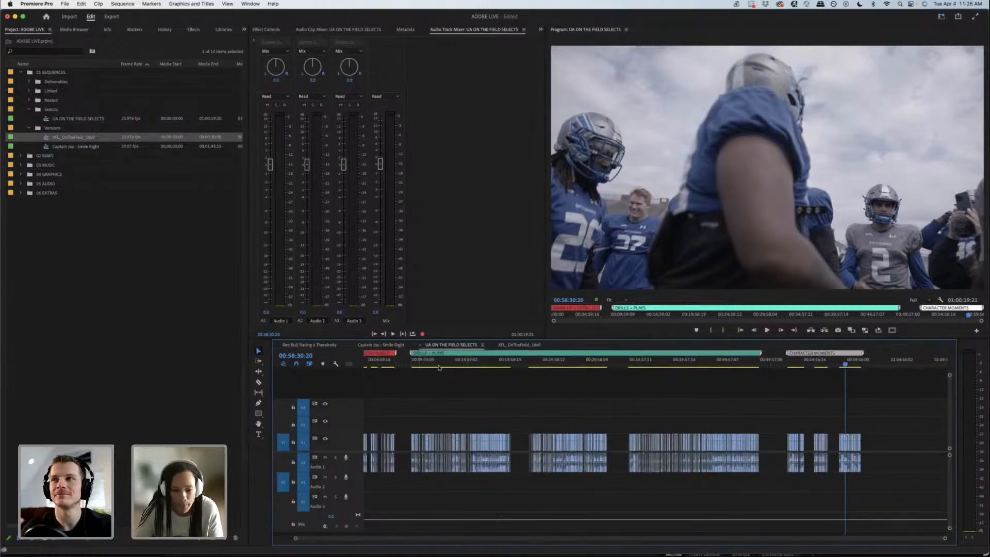
pyautogui.click(418, 365)
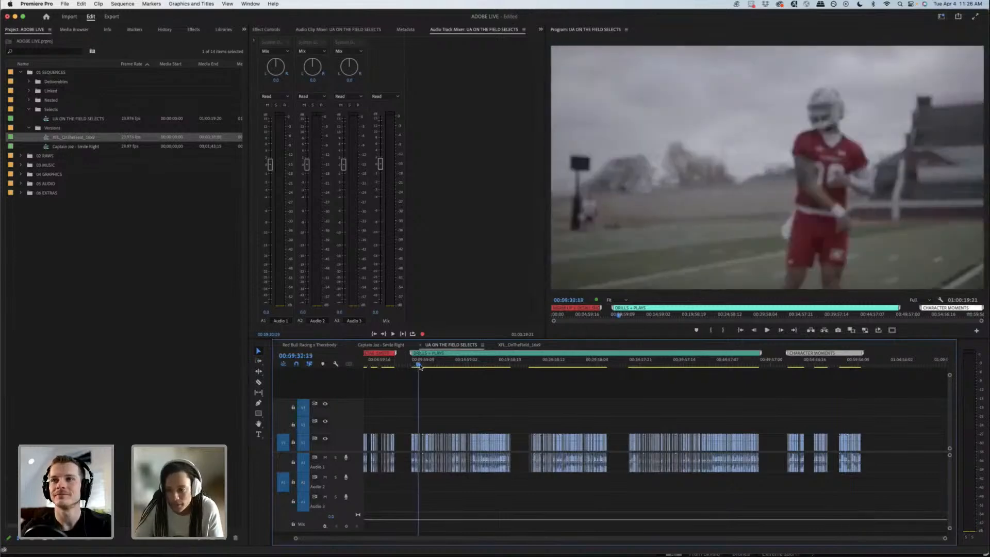
pyautogui.moveTo(420, 366); pyautogui.dragTo(430, 365)
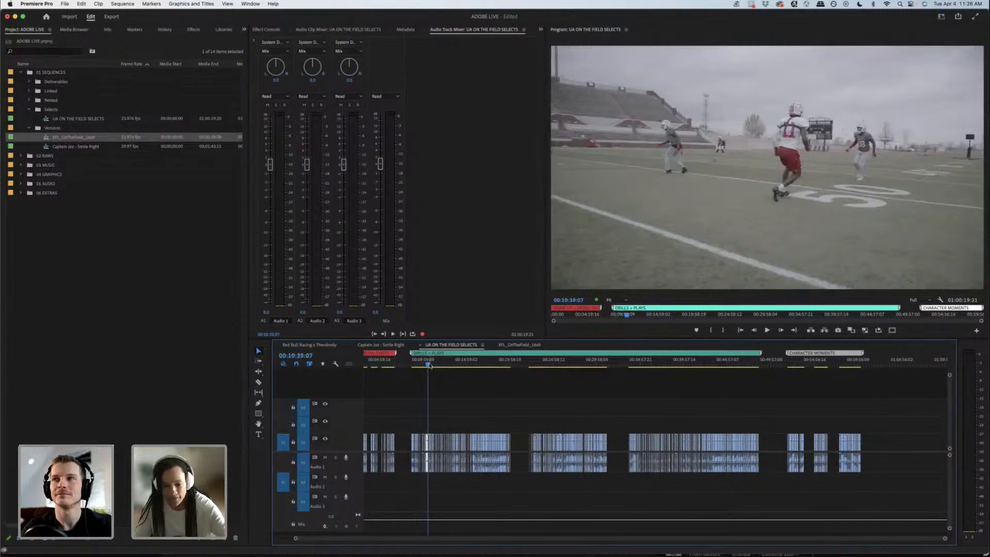
# Step: Skim the DRILLS + PLAYS selects onward from about 00:10:39 to the quarterback shots around 00:13:12
pyautogui.press('=')
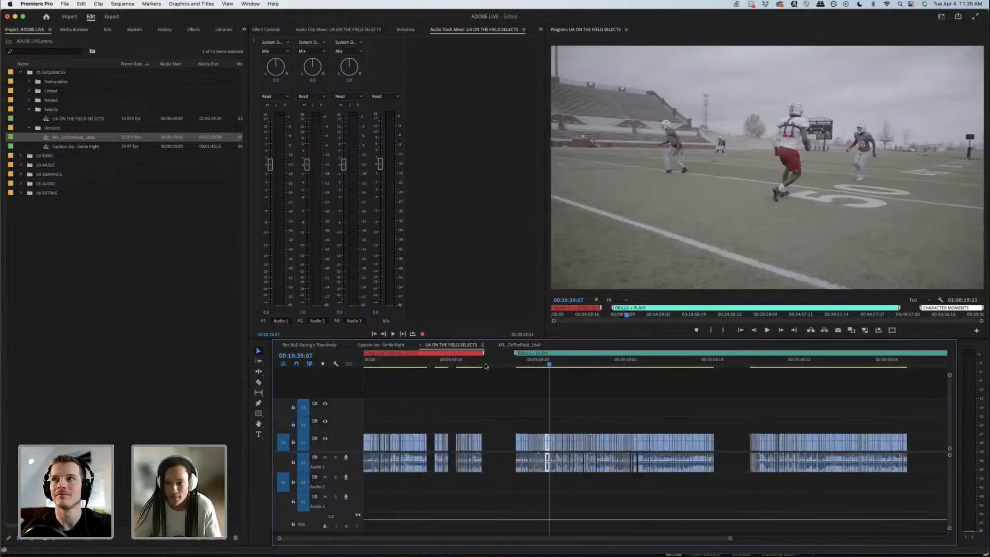
pyautogui.click(552, 365)
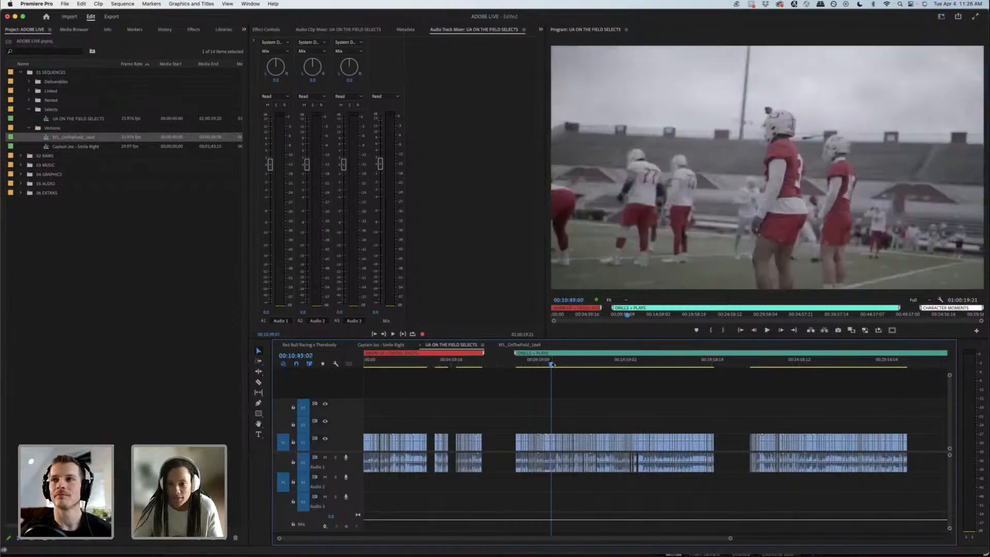
pyautogui.moveTo(553, 365); pyautogui.dragTo(595, 359)
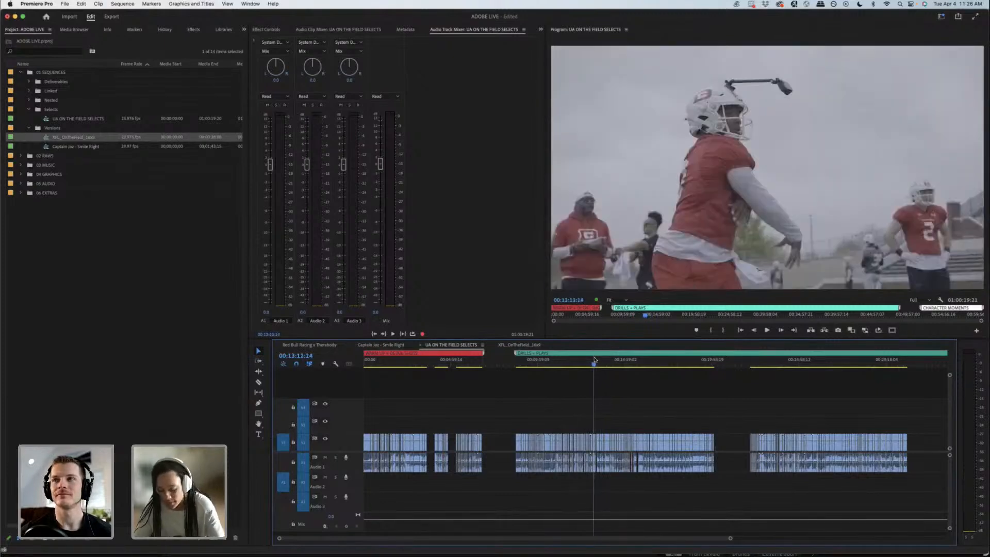
pyautogui.press('=')
pyautogui.press('=')
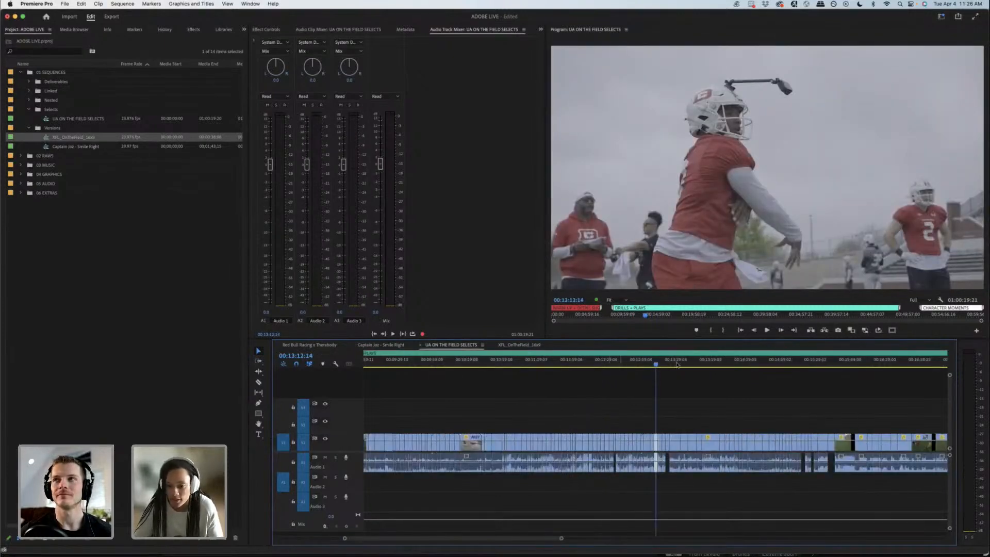
# Step: Compare the quarterback shots between about 00:13:05 and 00:13:16, playing parts of individual clips
pyautogui.moveTo(658, 365); pyautogui.dragTo(648, 363)
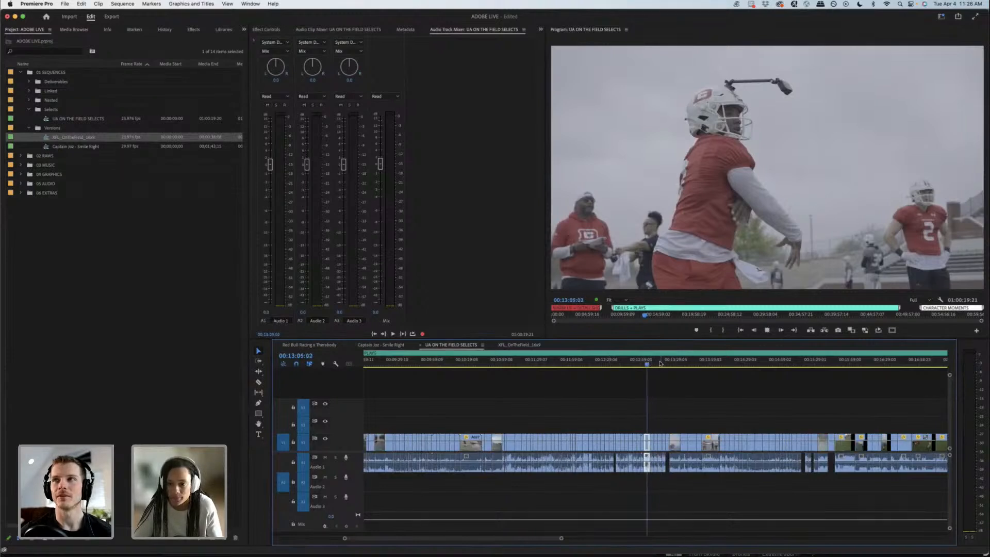
pyautogui.press('space')
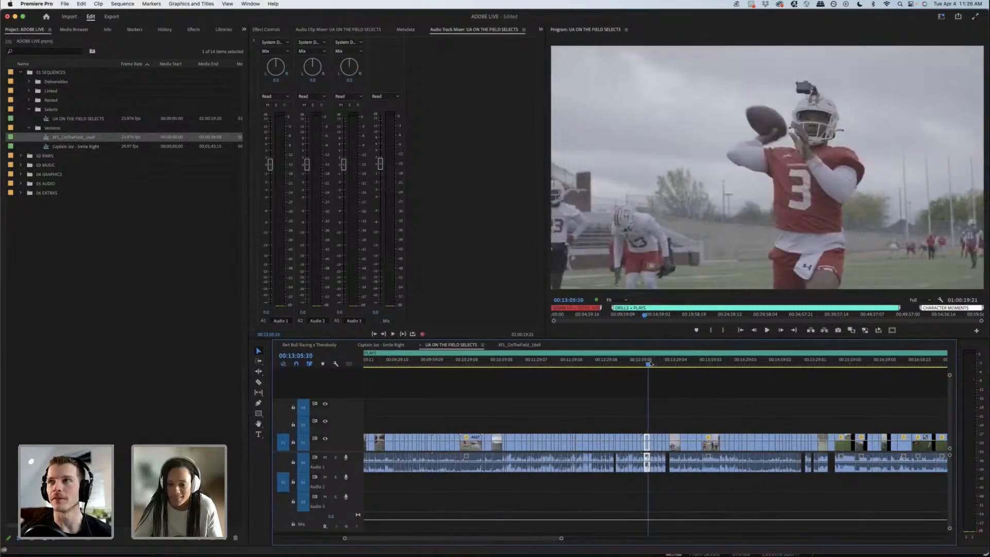
pyautogui.click(650, 363)
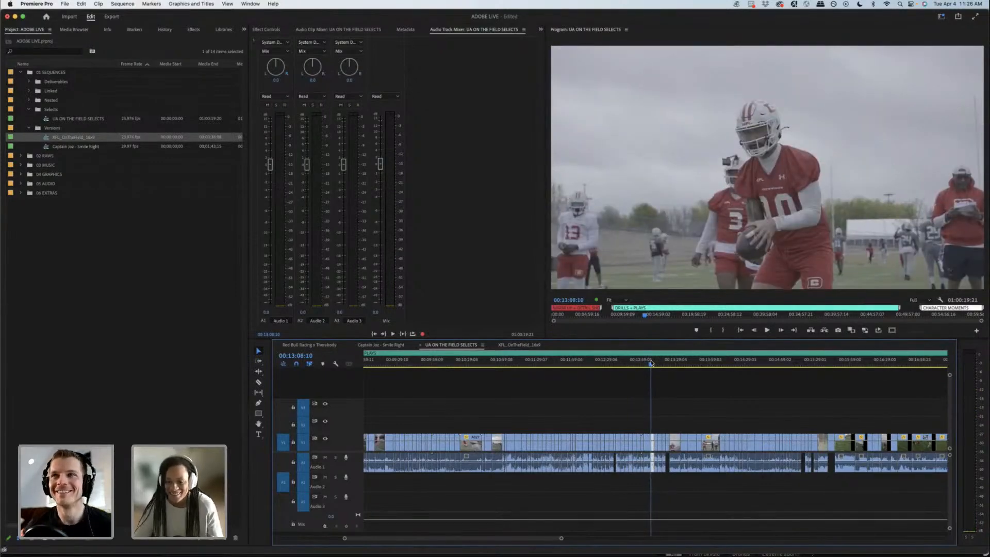
pyautogui.click(650, 364)
pyautogui.moveTo(651, 363); pyautogui.dragTo(660, 357)
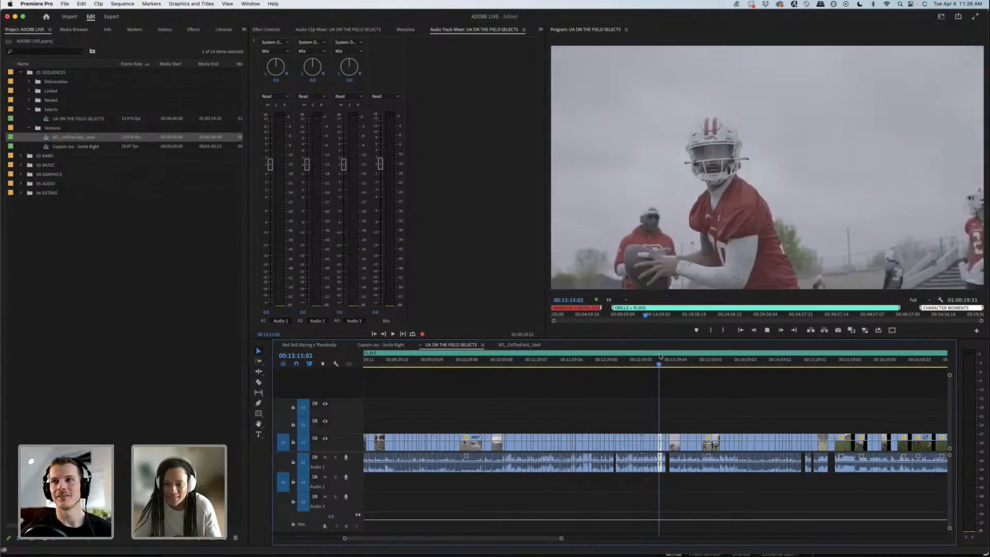
pyautogui.press('space')
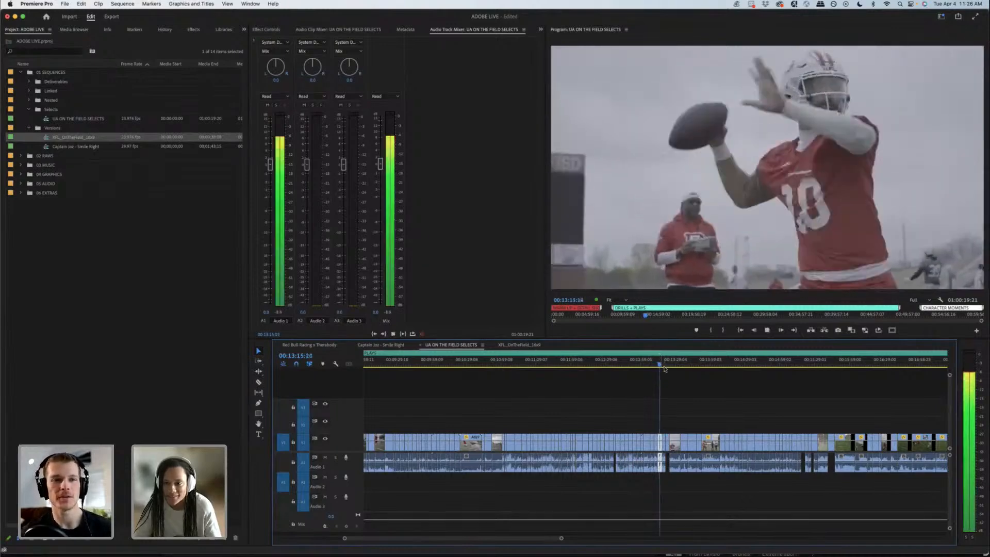
pyautogui.press('space')
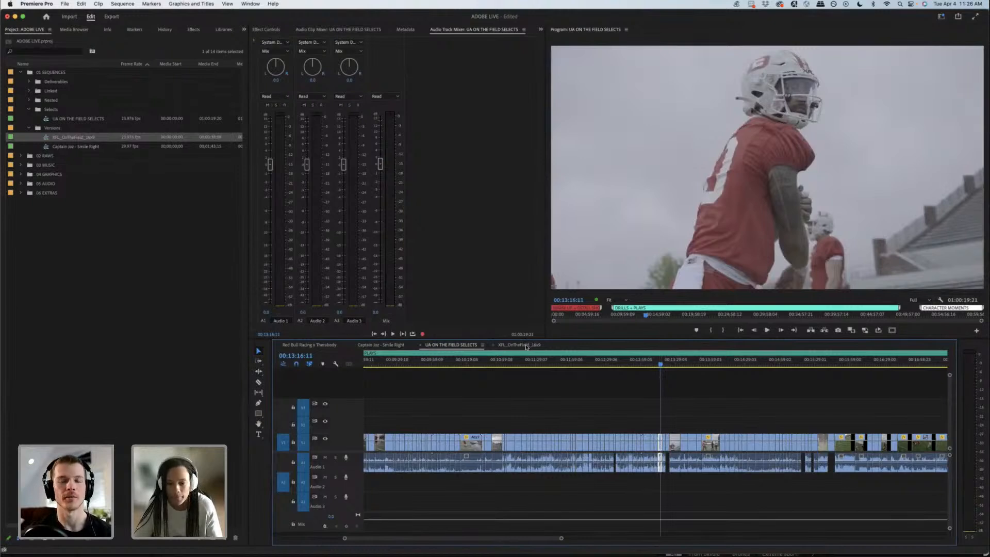
# Step: Copy the number 10 quarterback clip into the XFL_OnTheField_16x9 sequence on Video 1, starting at 00:00:17:13
pyautogui.click(527, 347)
pyautogui.moveTo(495, 364); pyautogui.dragTo(591, 365)
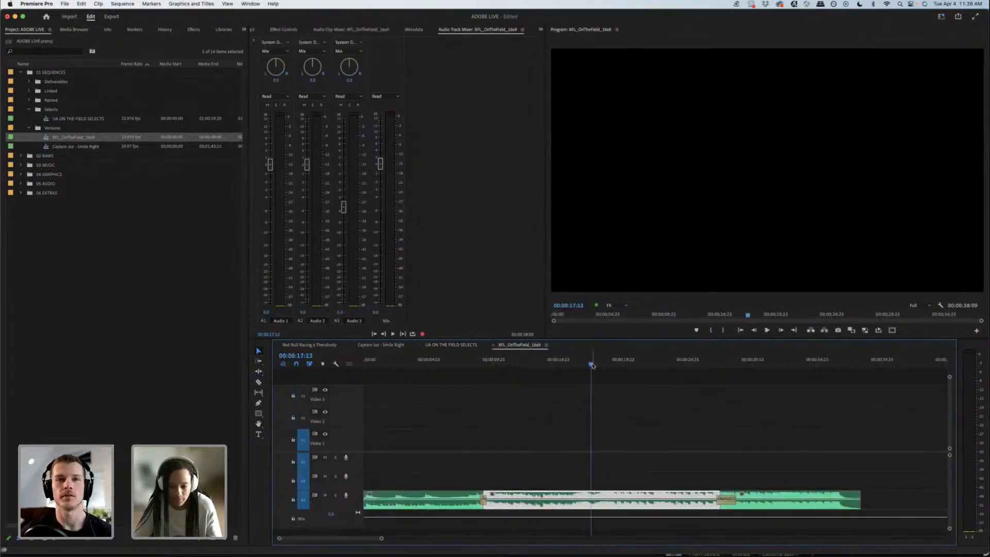
pyautogui.press('.')
pyautogui.click(605, 444)
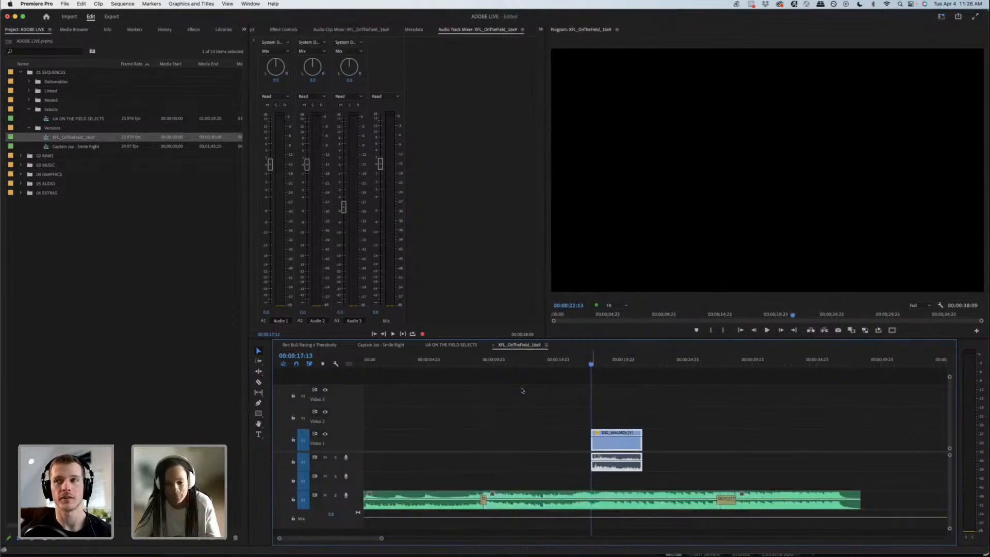
pyautogui.press('Down')
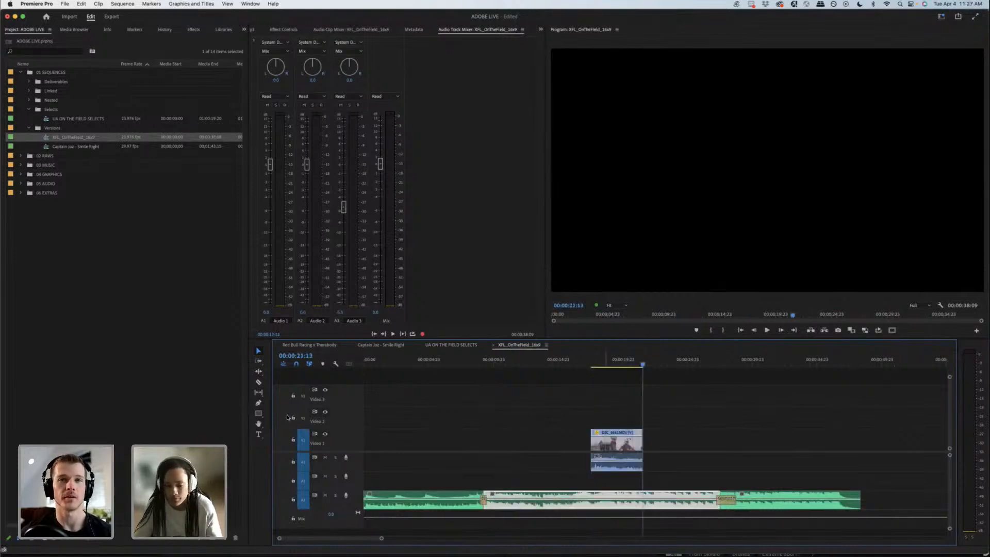
# Step: Mute the Audio 1 track, skim through the pasted quarterback clip and return the playhead to its start at 00:00:17:13
pyautogui.click(325, 458)
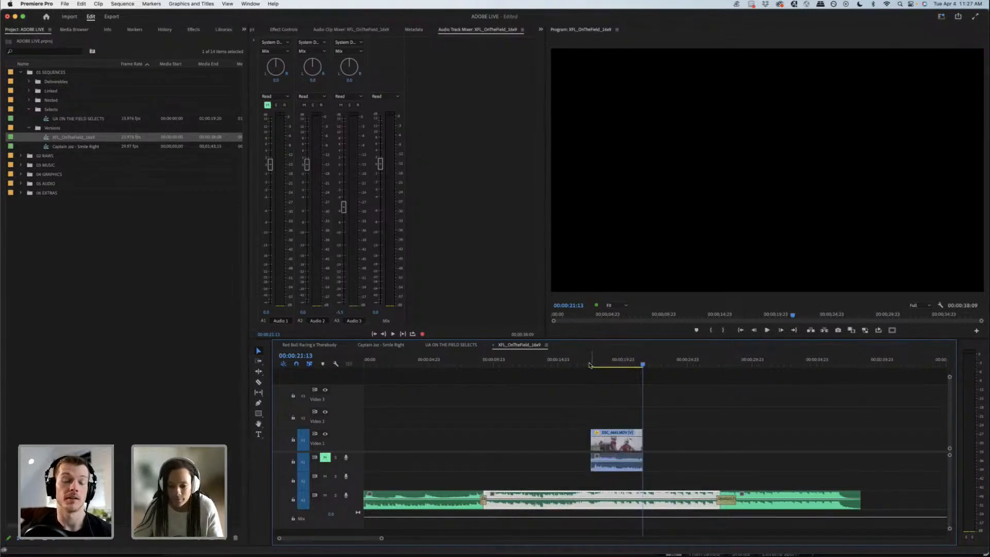
pyautogui.click(596, 363)
pyautogui.moveTo(596, 363); pyautogui.dragTo(621, 362)
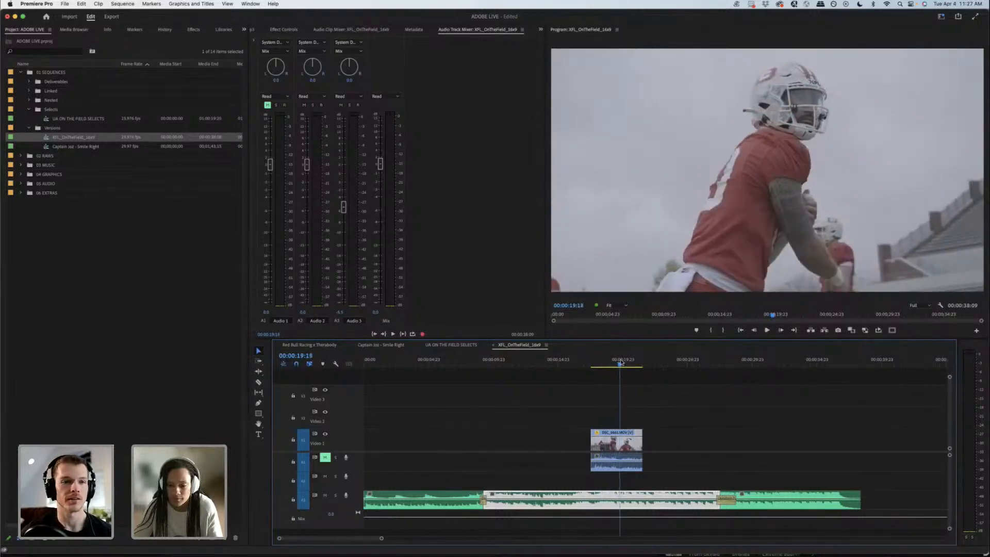
pyautogui.click(584, 382)
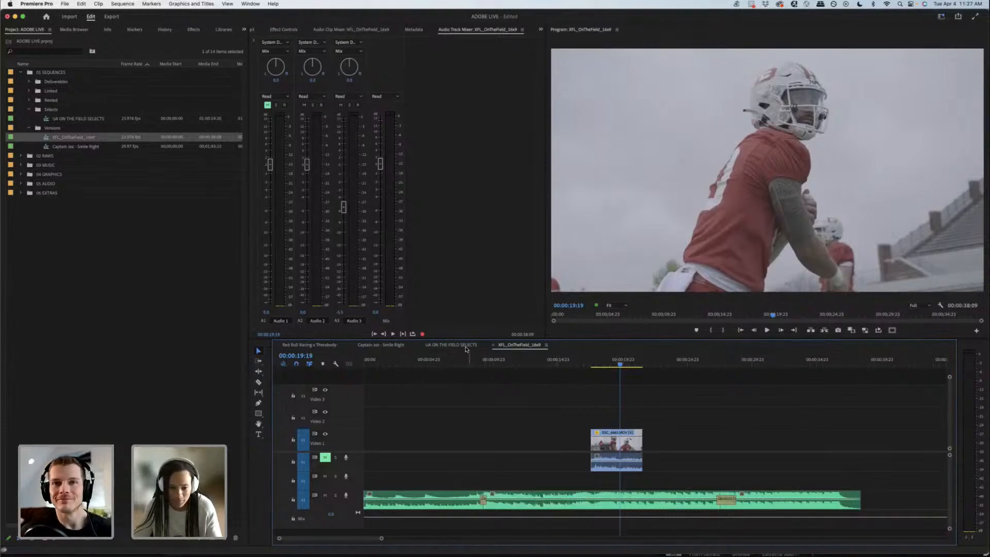
pyautogui.moveTo(582, 363); pyautogui.dragTo(592, 360)
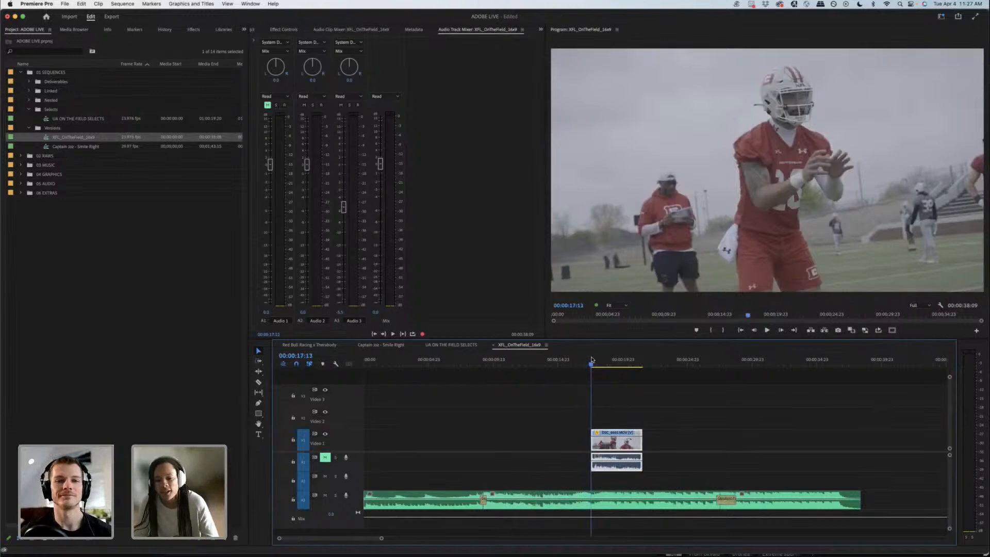
# Step: Go back to UA ON THE FIELD SELECTS and skim the DRILLS + PLAYS clips from about 00:13:44 to 00:15:13
pyautogui.click(452, 345)
pyautogui.click(521, 345)
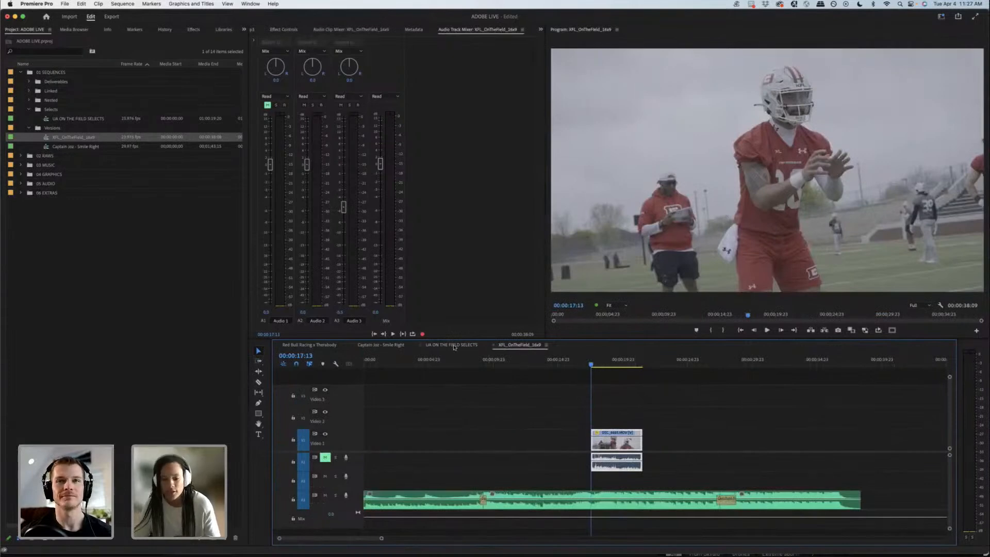
pyautogui.click(454, 345)
pyautogui.moveTo(661, 364); pyautogui.dragTo(693, 363)
pyautogui.press('space')
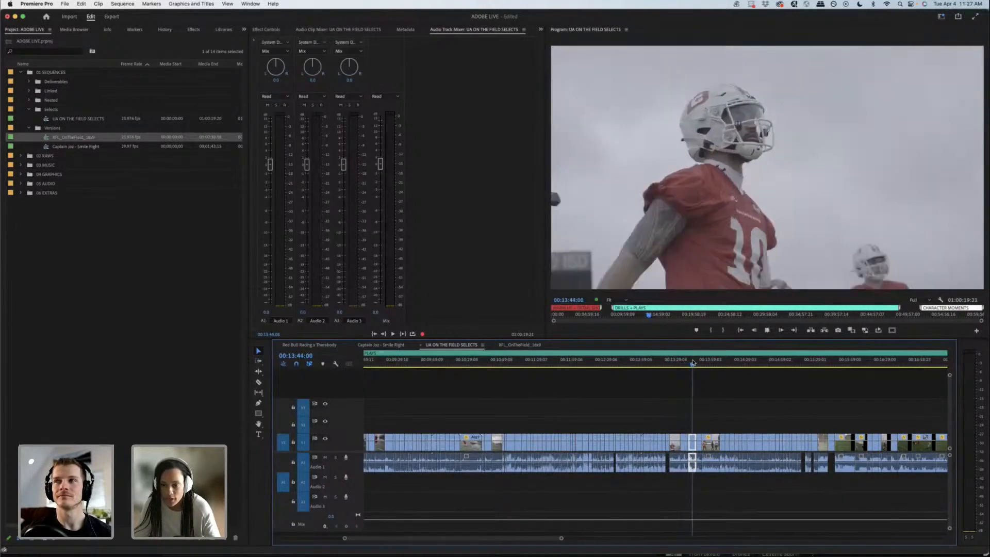
pyautogui.moveTo(701, 364); pyautogui.dragTo(796, 364)
# Step: Copy the shot of the running player in white at 00:15:14 into XFL_OnTheField_16x9 and place it directly before the quarterback clip
pyautogui.press('=')
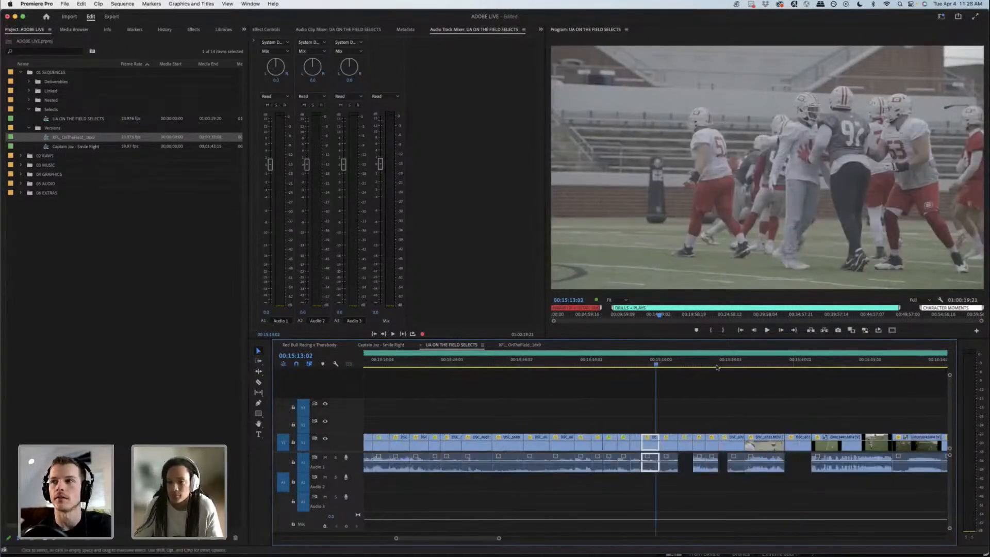
pyautogui.moveTo(662, 364)
pyautogui.mouseDown()
pyautogui.moveTo(675, 362)
pyautogui.moveTo(645, 366)
pyautogui.moveTo(664, 363)
pyautogui.mouseUp()
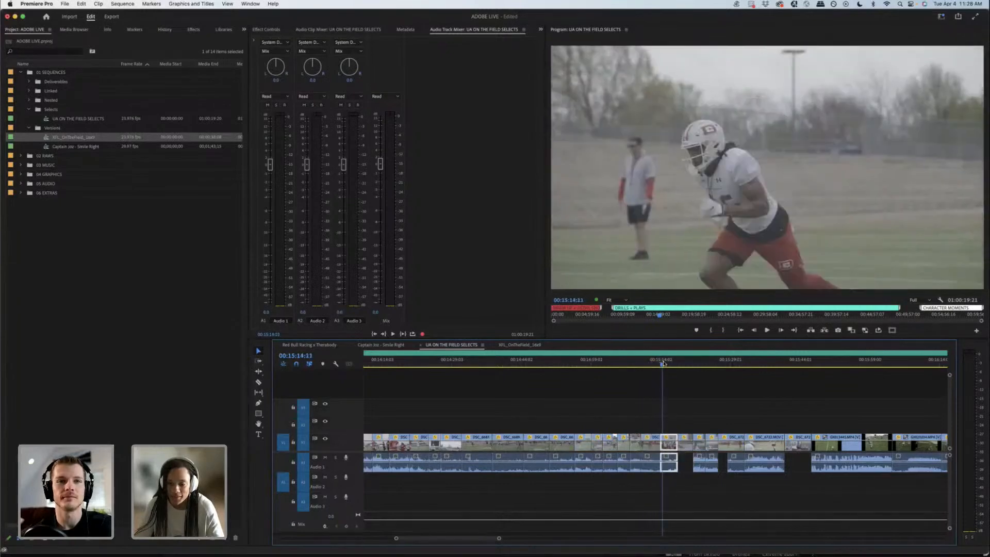
pyautogui.press('Right')
pyautogui.press('Right')
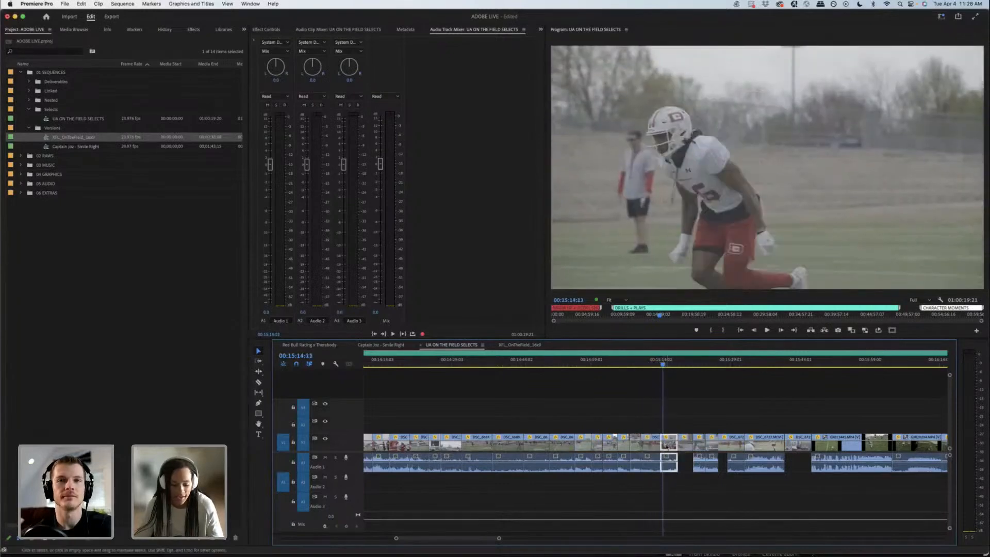
pyautogui.click(528, 348)
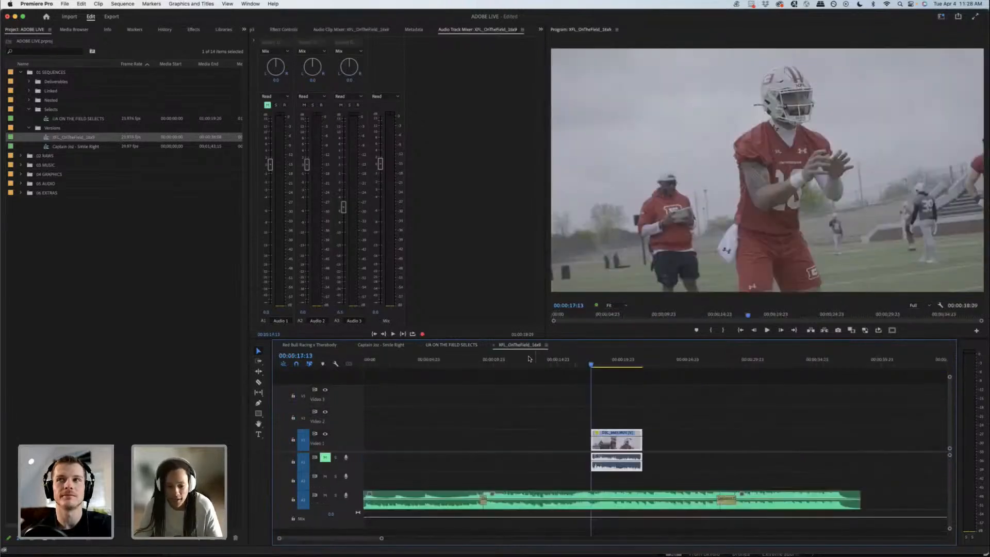
pyautogui.moveTo(499, 364); pyautogui.dragTo(468, 364)
pyautogui.press('super+v')
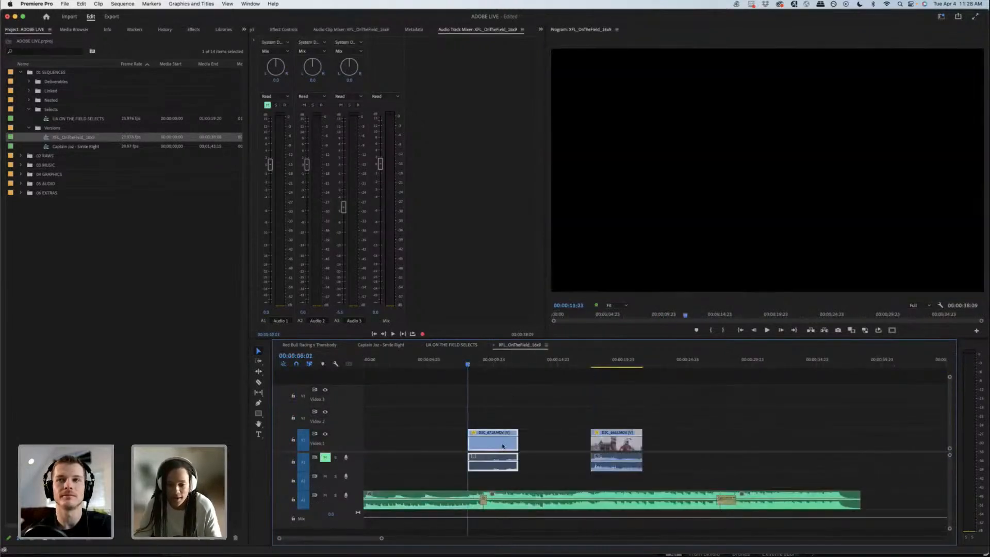
pyautogui.moveTo(559, 441); pyautogui.dragTo(570, 437)
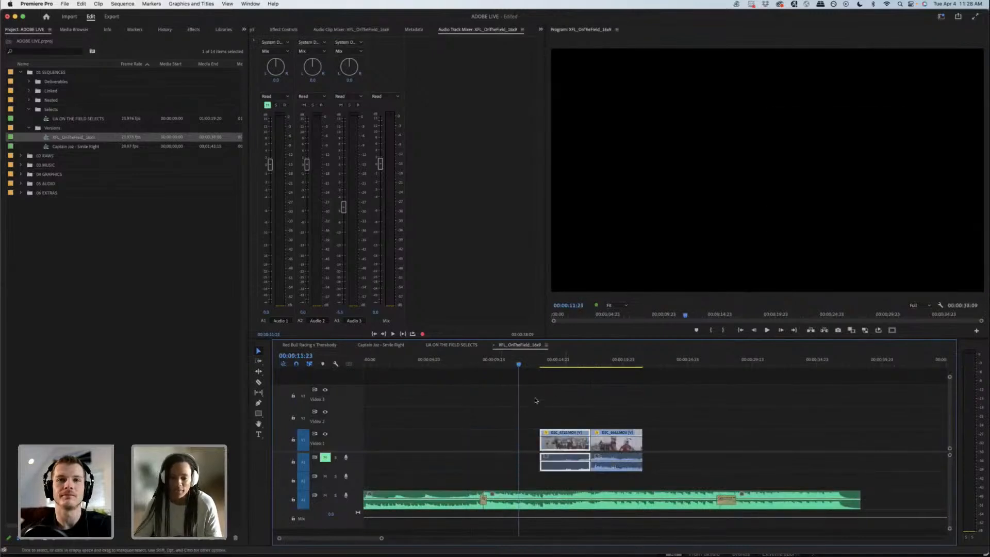
# Step: Copy the shot of the player in white at about 00:15:26 from the selects into XFL_OnTheField_16x9, after the quarterback clip
pyautogui.click(462, 346)
pyautogui.moveTo(687, 363); pyautogui.dragTo(712, 358)
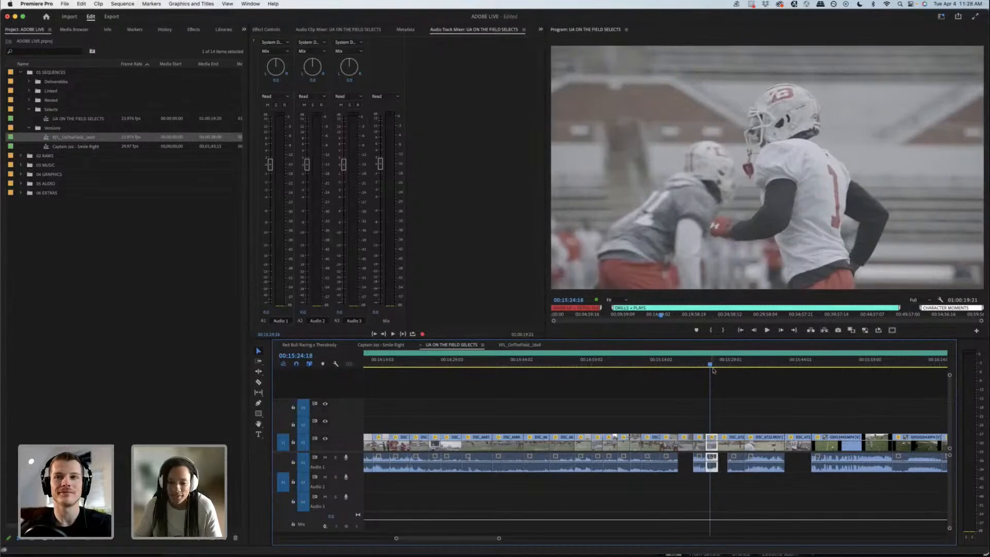
pyautogui.moveTo(716, 365)
pyautogui.mouseDown()
pyautogui.moveTo(730, 363)
pyautogui.moveTo(719, 364)
pyautogui.mouseUp()
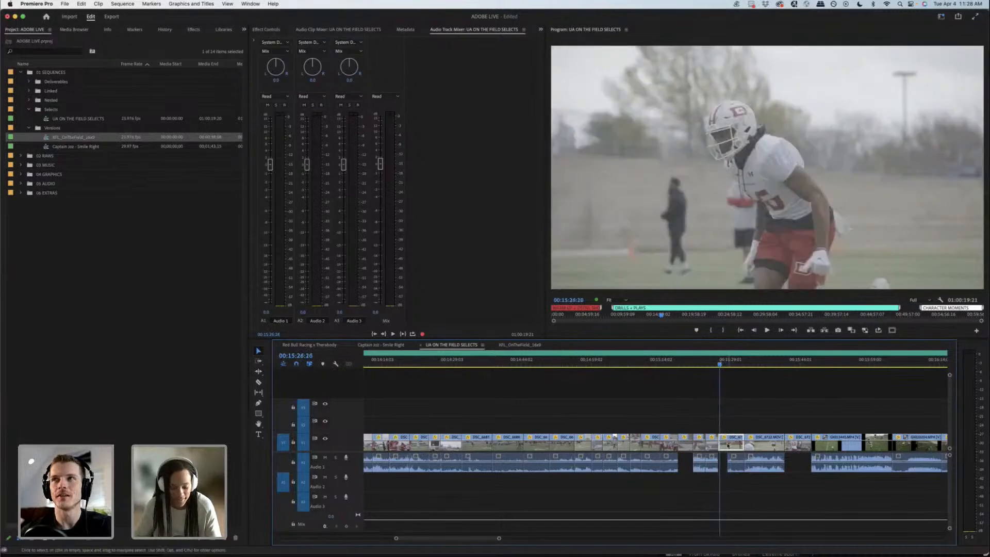
pyautogui.click(519, 345)
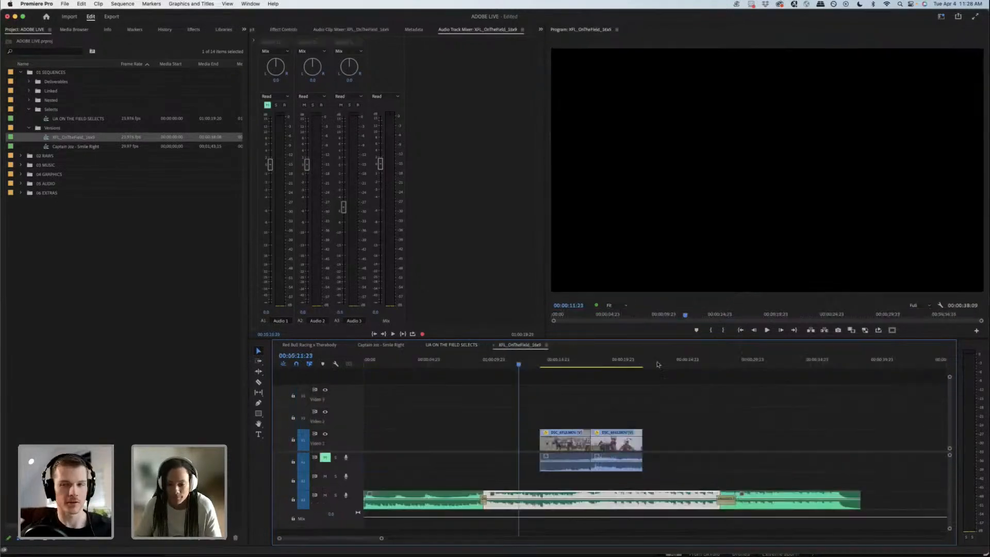
pyautogui.click(666, 365)
pyautogui.press('super+v')
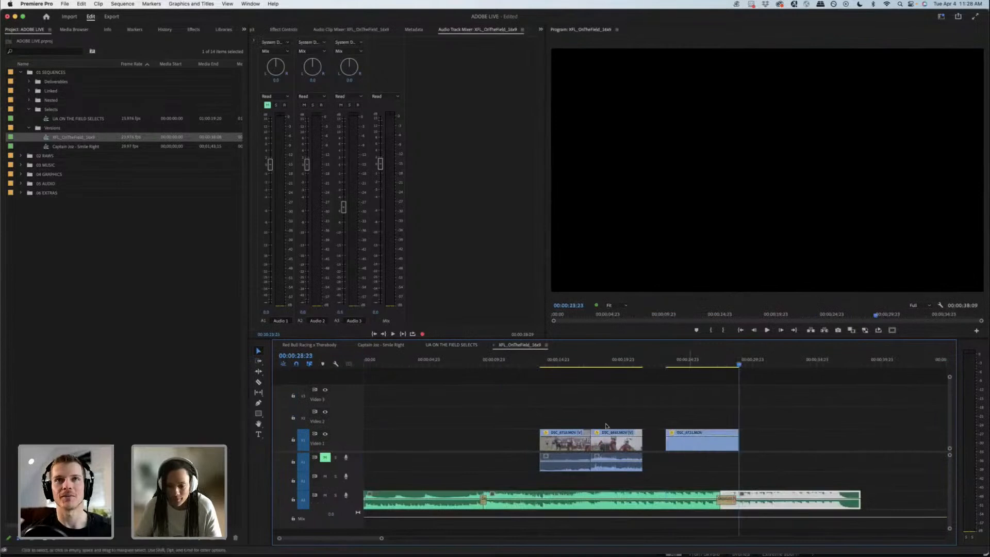
# Step: Move the newly pasted clip to Video 2 above the first clip, and delete that first clip from Video 1
pyautogui.moveTo(690, 447); pyautogui.dragTo(566, 419)
pyautogui.click(570, 469)
pyautogui.press('Delete')
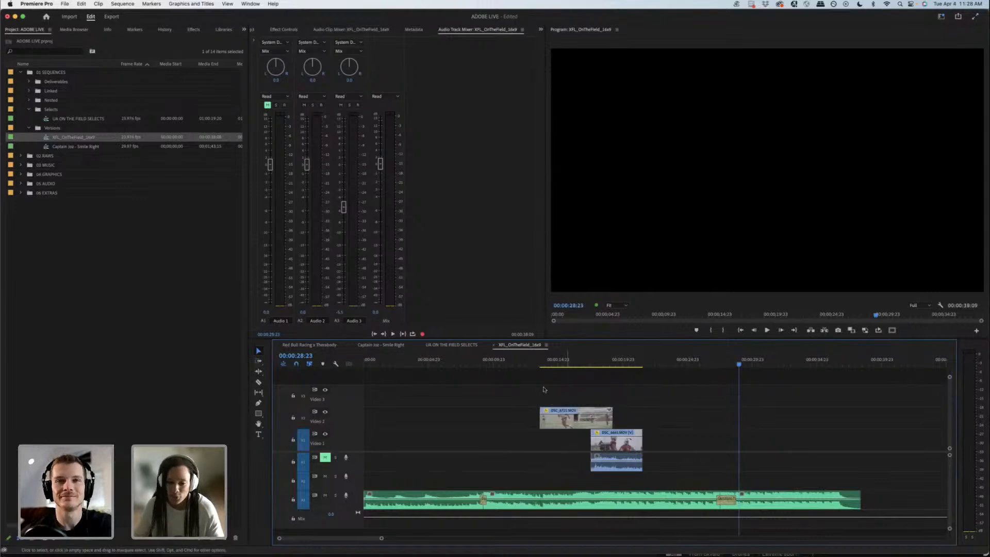
# Step: Play the new shot, shorten it to 00:00:03:14 and fit it on Video 1 directly before the quarterback clip
pyautogui.click(538, 359)
pyautogui.press('space')
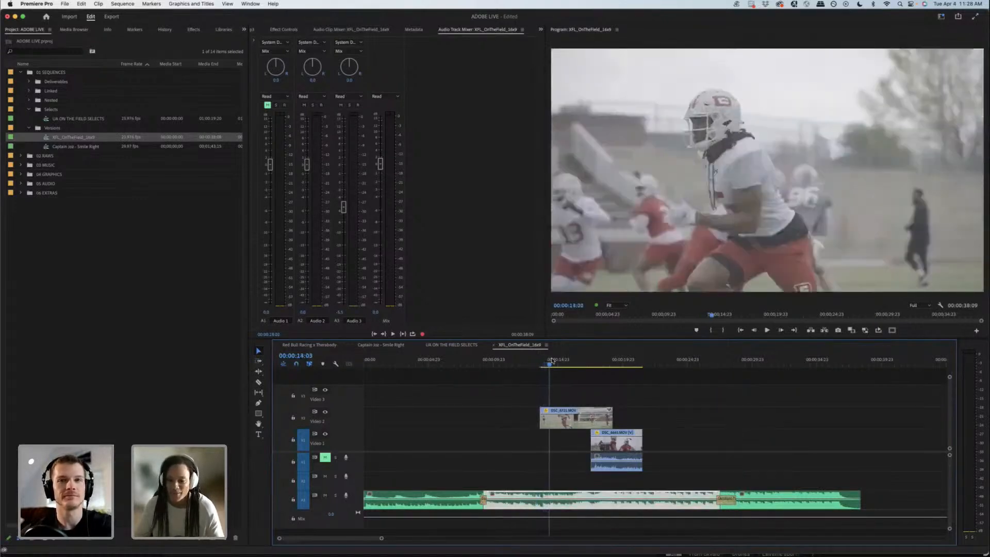
pyautogui.moveTo(614, 419); pyautogui.dragTo(571, 441)
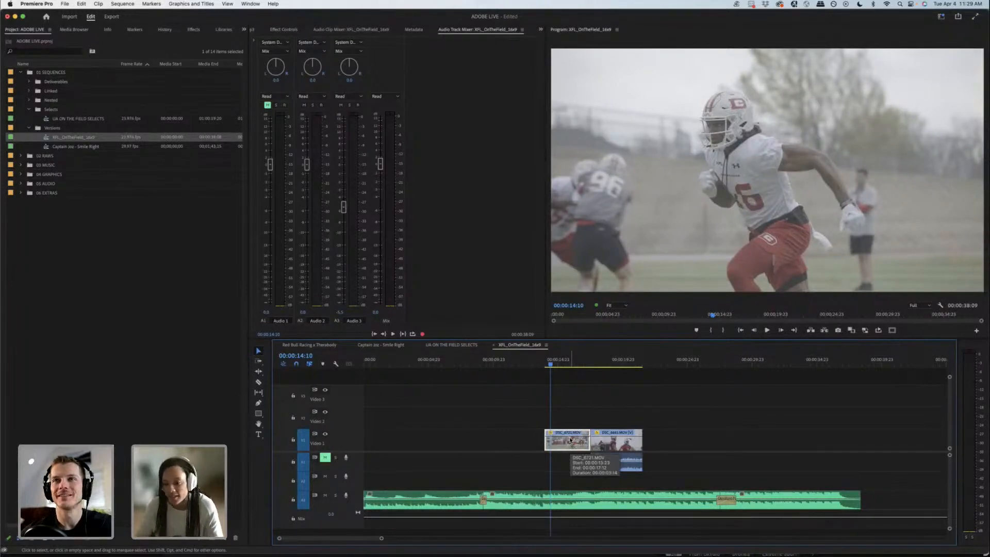
pyautogui.press('space')
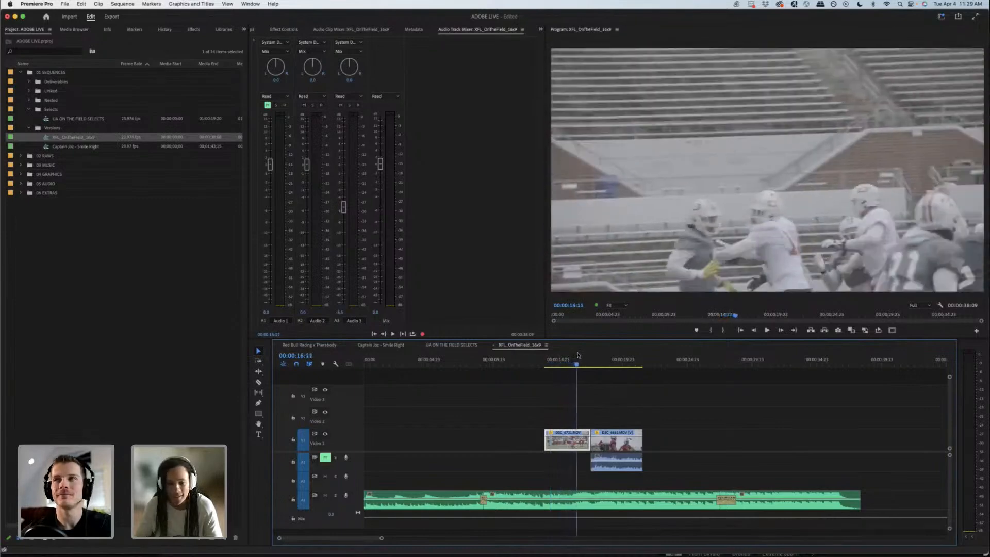
# Step: Look through the UA ON THE FIELD SELECTS clips between about 00:15:26 and 00:19:17 for a follow-up shot
pyautogui.click(463, 345)
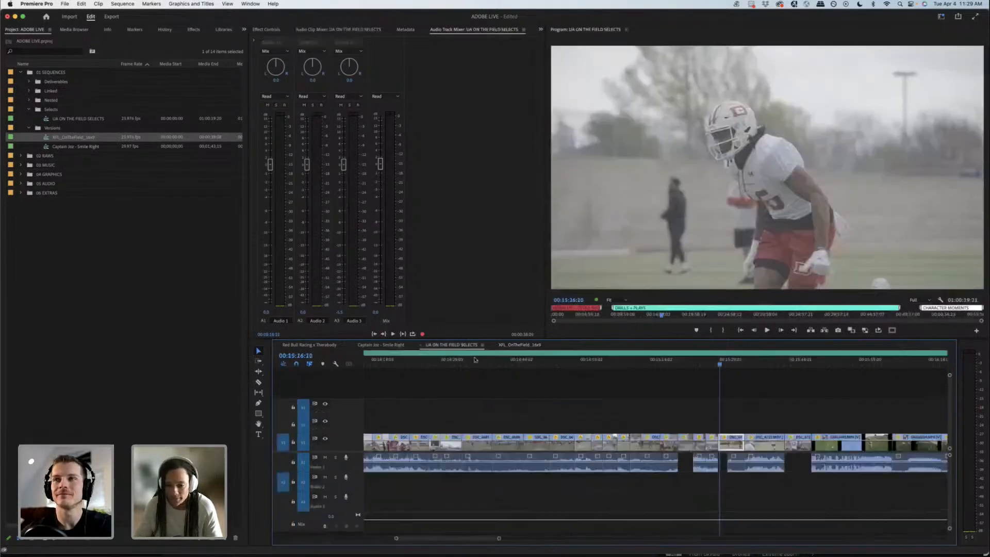
pyautogui.press('-')
pyautogui.press('-')
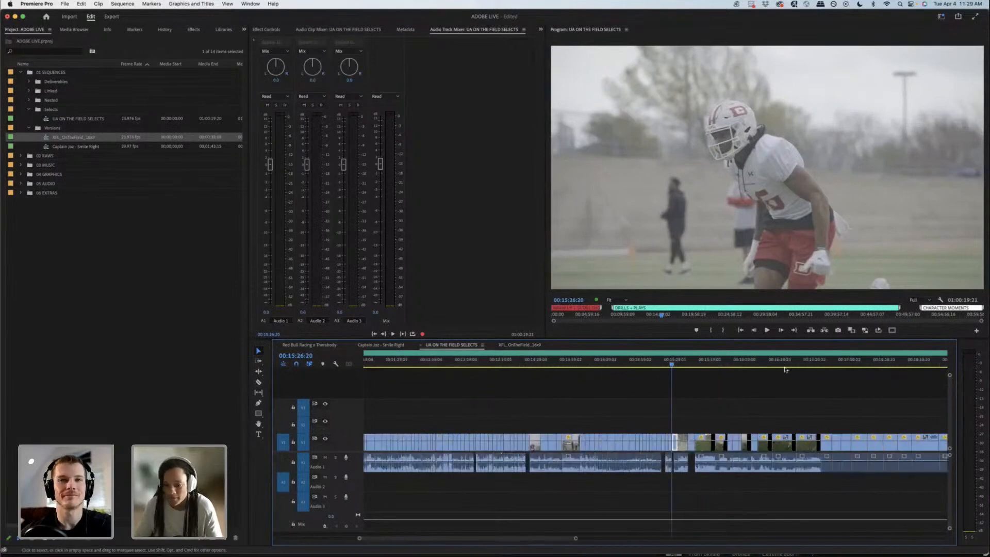
pyautogui.moveTo(731, 365); pyautogui.dragTo(788, 365)
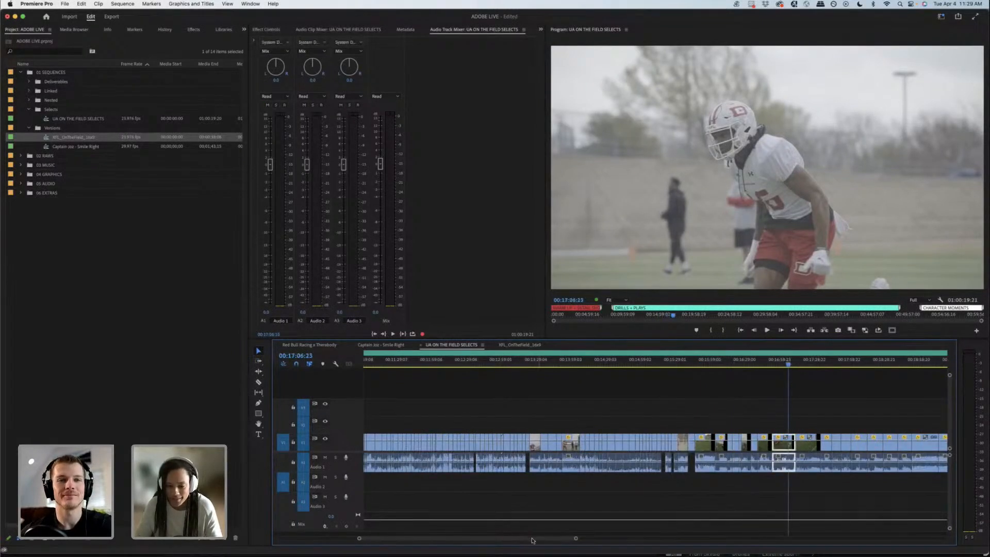
pyautogui.hscroll(5, 643, 379)
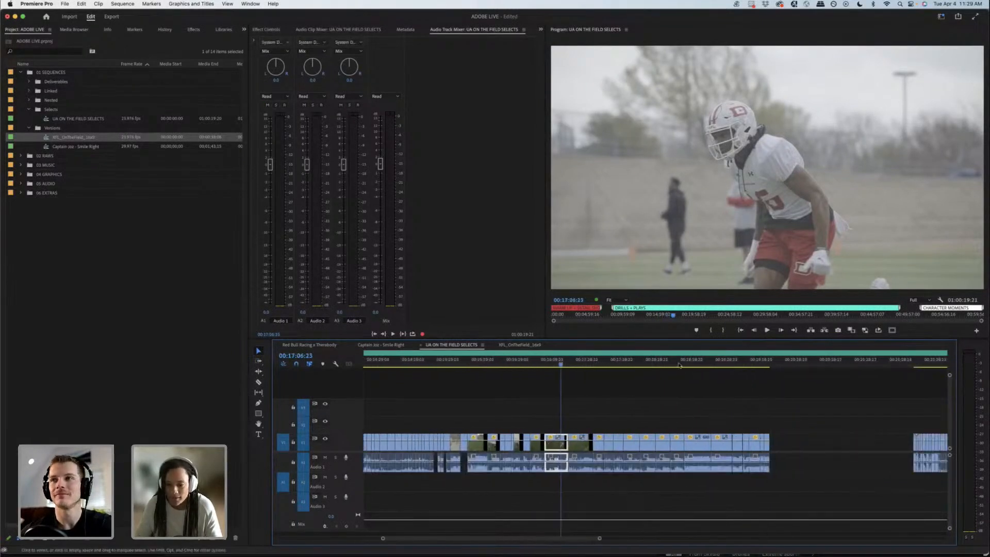
pyautogui.moveTo(675, 362); pyautogui.dragTo(714, 363)
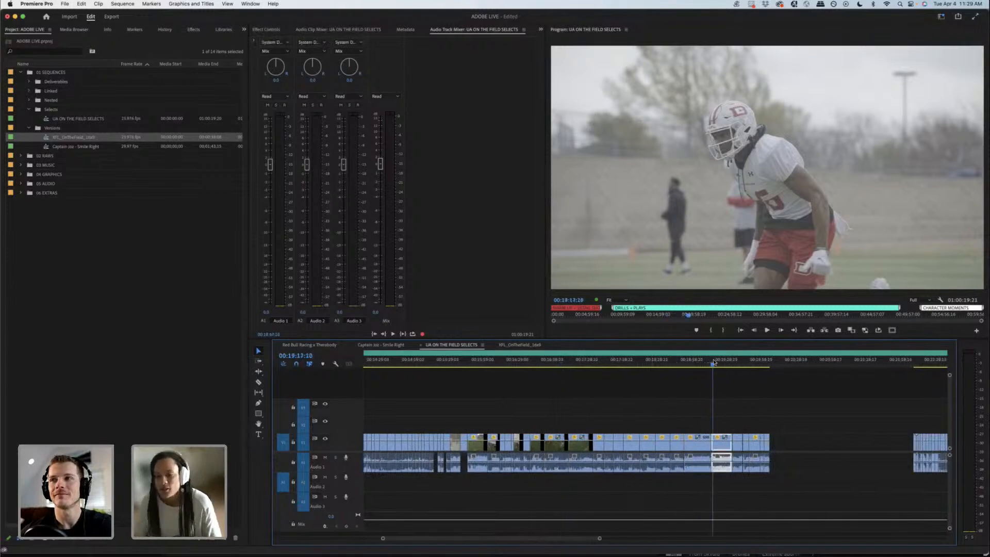
# Step: In XFL_OnTheField_16x9, shift the running-player and quarterback clips together to start at about 00:00:22 on Video 1
pyautogui.click(520, 345)
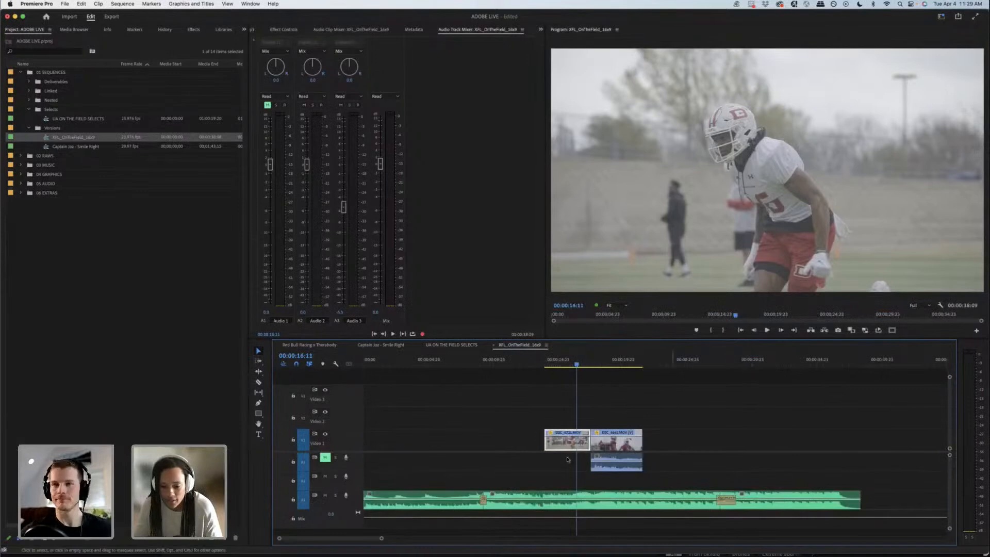
pyautogui.moveTo(673, 400); pyautogui.dragTo(675, 441)
pyautogui.press('=')
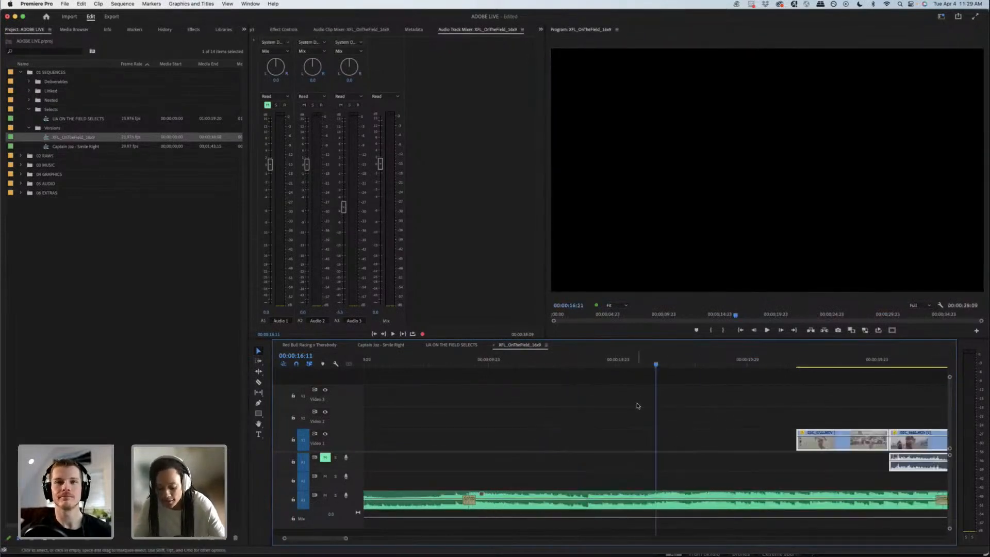
pyautogui.press('-')
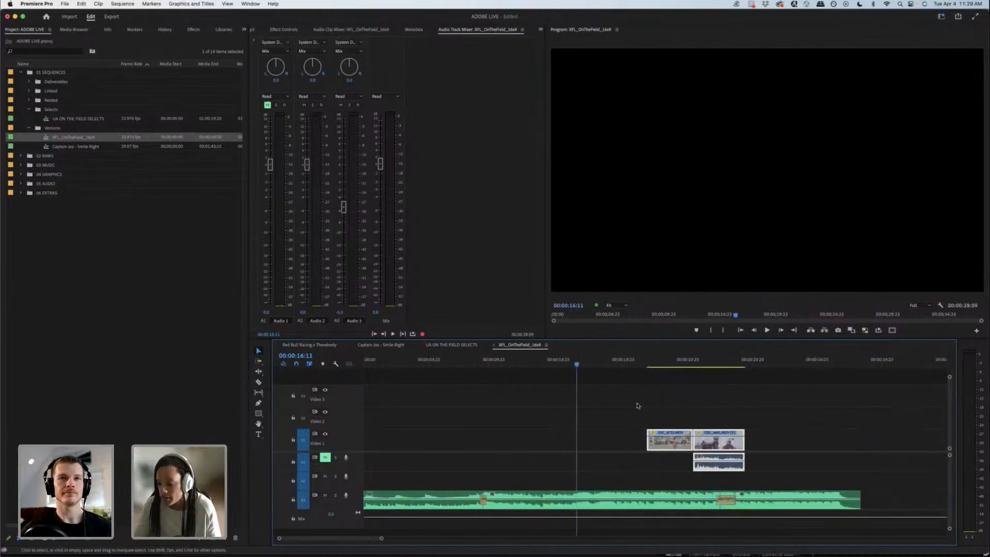
# Step: Play the music from before 00:00:18 to find the beat, and place the running-player clip to start at 00:00:18:12
pyautogui.moveTo(577, 366); pyautogui.dragTo(567, 364)
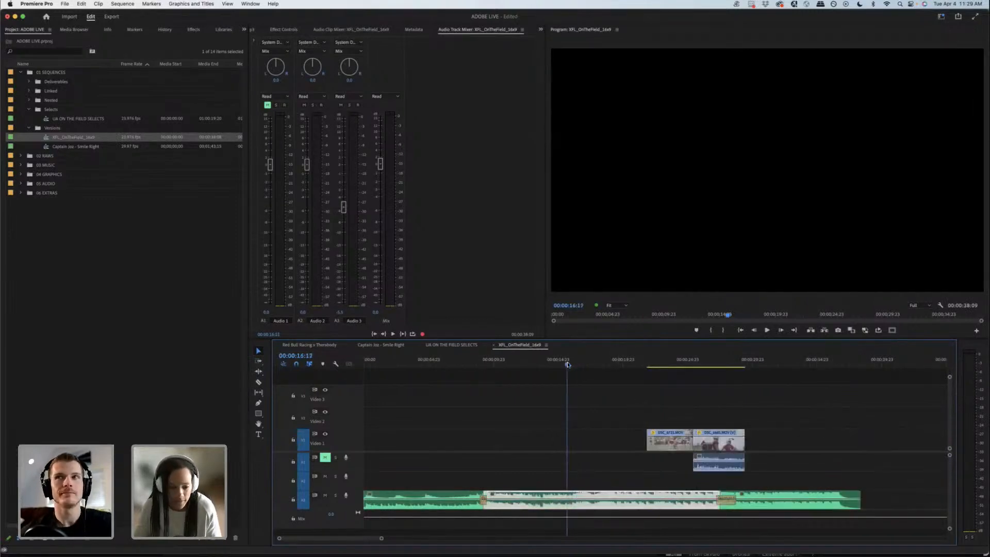
pyautogui.press('space')
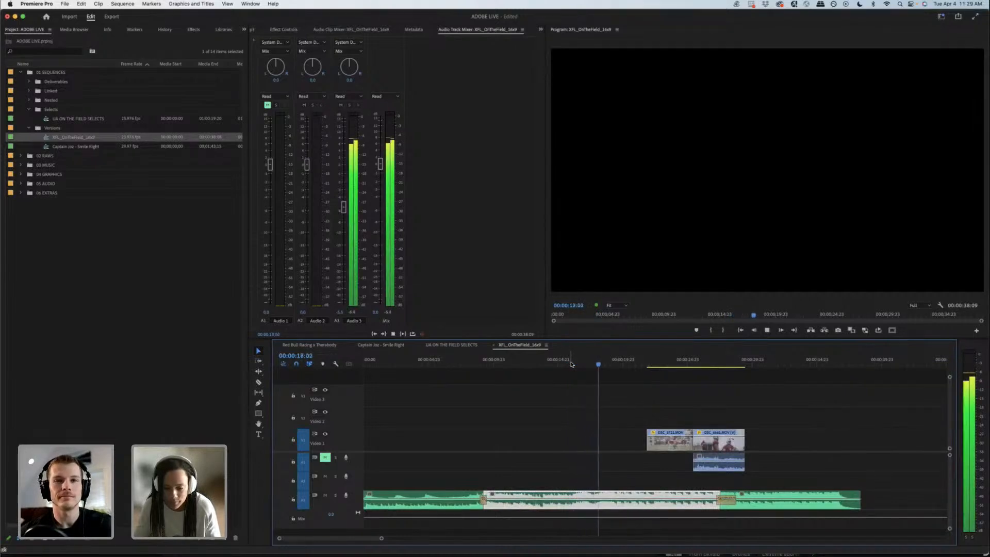
pyautogui.press('space')
pyautogui.press('Left')
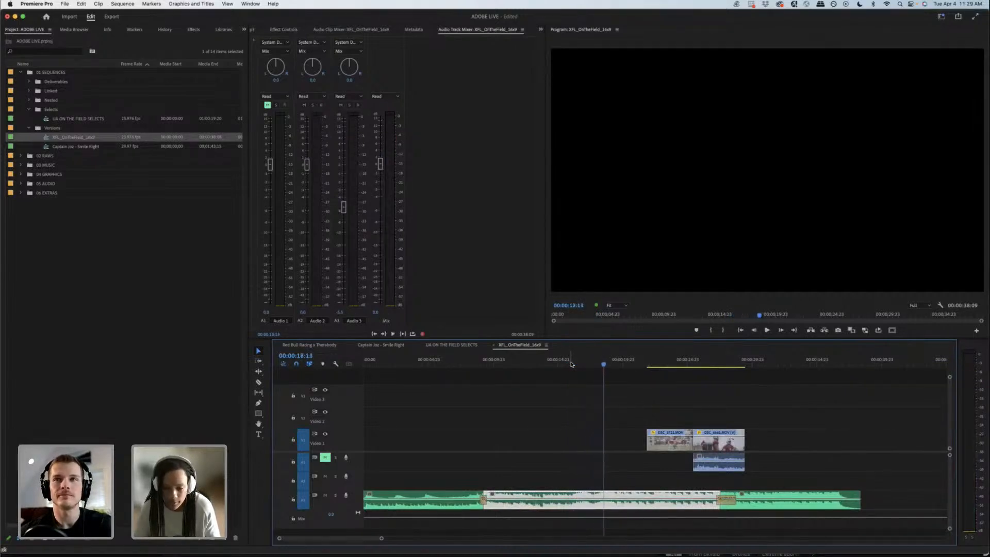
pyautogui.moveTo(603, 364); pyautogui.dragTo(605, 365)
pyautogui.moveTo(670, 445); pyautogui.dragTo(626, 444)
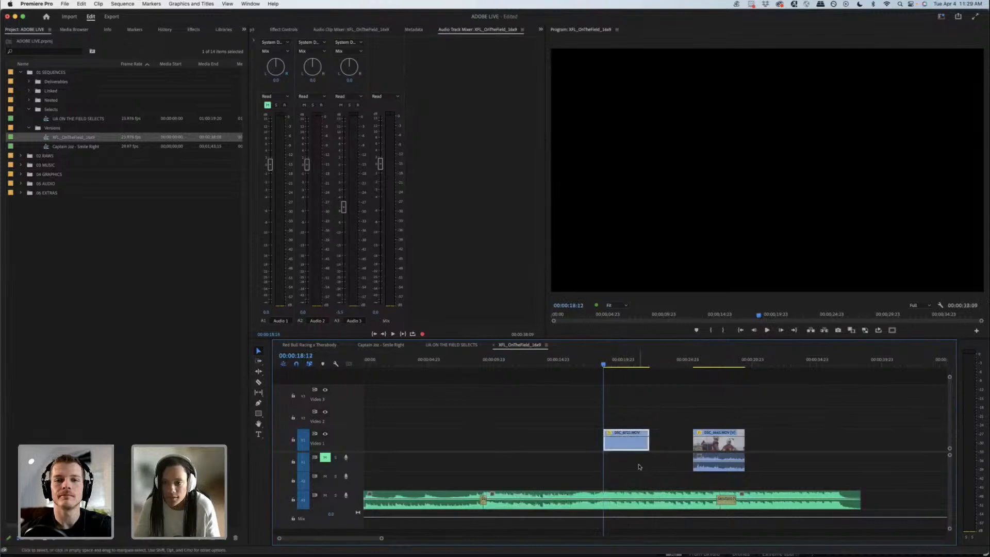
# Step: Play the running-player clip against the music and trim its end to 00:00:19:13
pyautogui.click(640, 465)
pyautogui.click(595, 363)
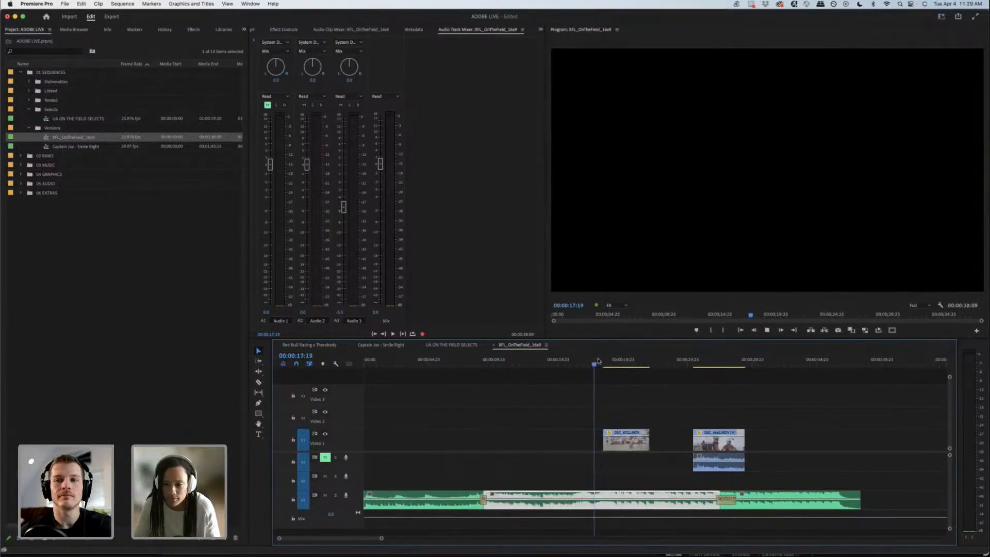
pyautogui.press('space')
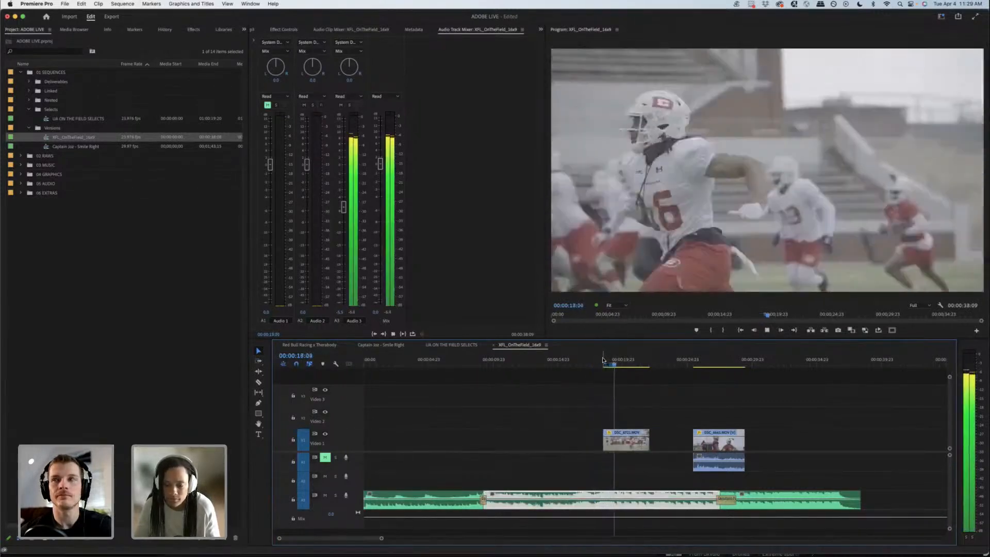
pyautogui.press('space')
pyautogui.moveTo(608, 363); pyautogui.dragTo(617, 363)
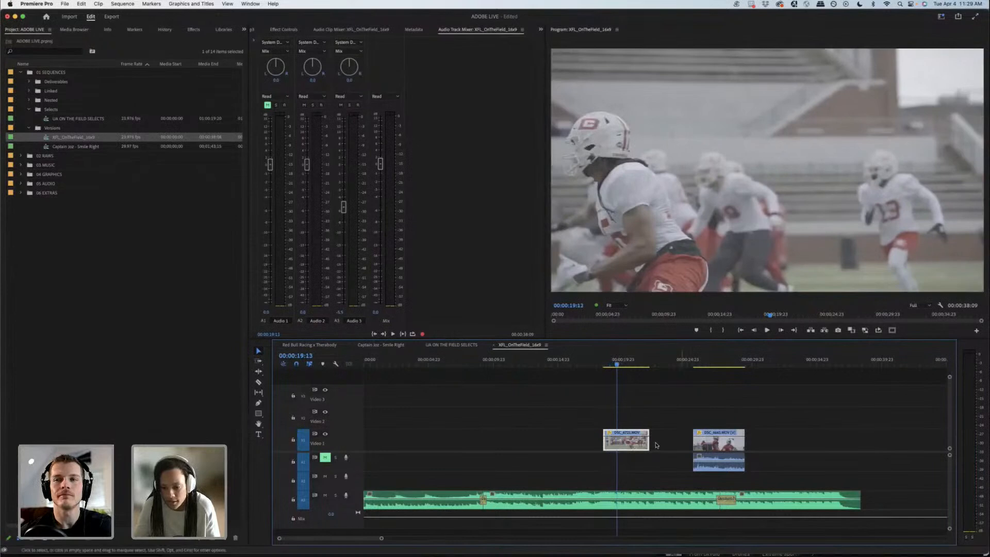
pyautogui.moveTo(649, 441); pyautogui.dragTo(615, 441)
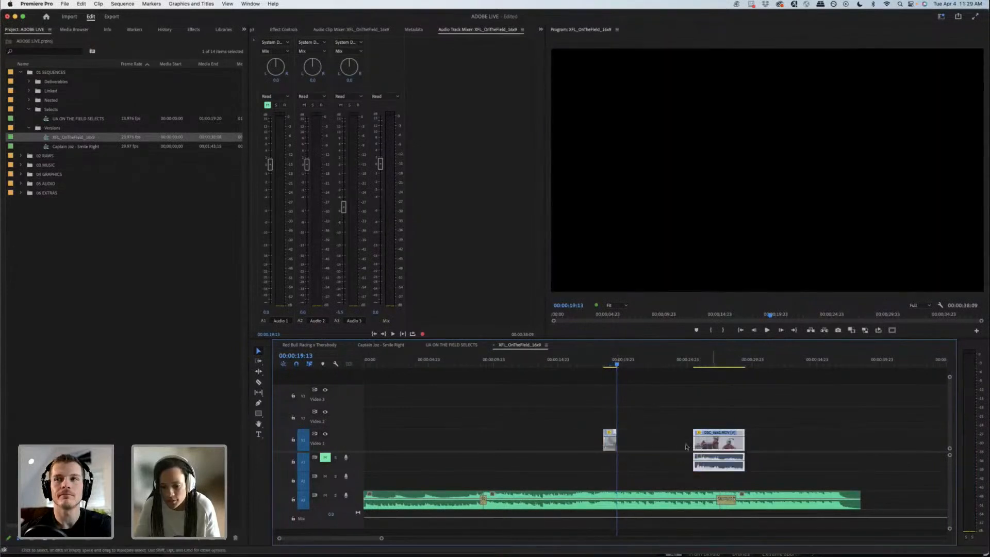
# Step: Place the quarterback clip directly after the running-player clip at 00:00:19:13, and play the cut with the music
pyautogui.moveTo(696, 443); pyautogui.dragTo(639, 442)
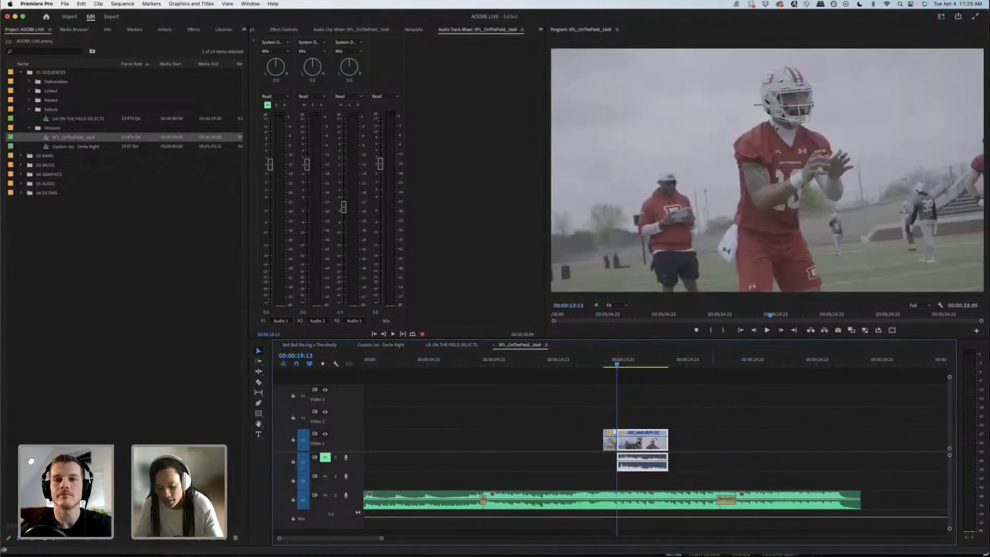
pyautogui.press('=')
pyautogui.click(638, 363)
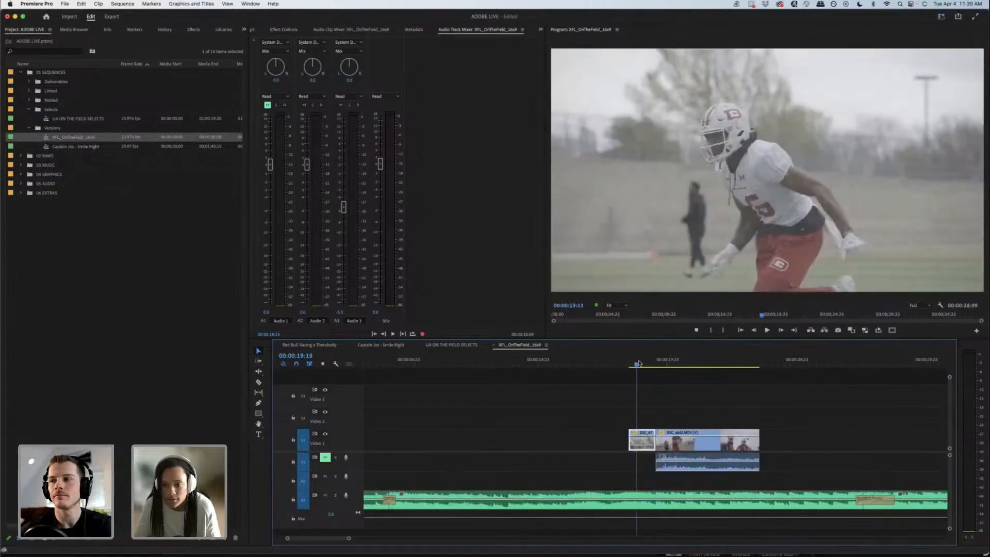
pyautogui.moveTo(639, 362); pyautogui.dragTo(712, 363)
pyautogui.click(631, 363)
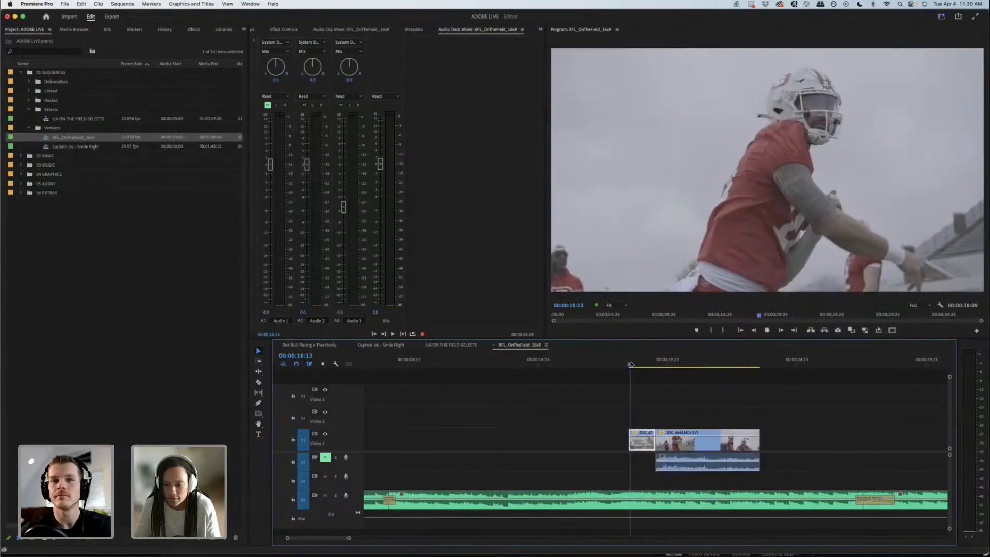
pyautogui.press('space')
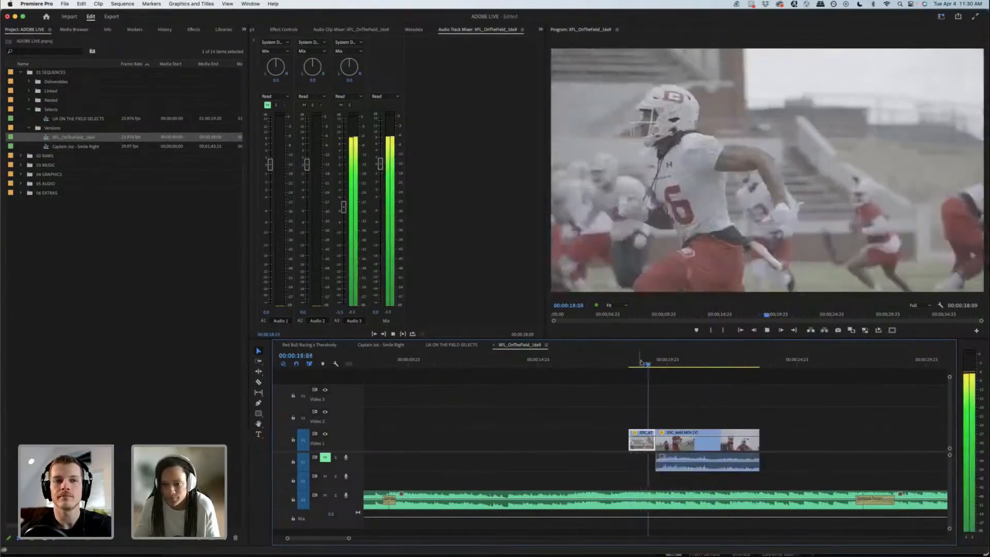
pyautogui.press('space')
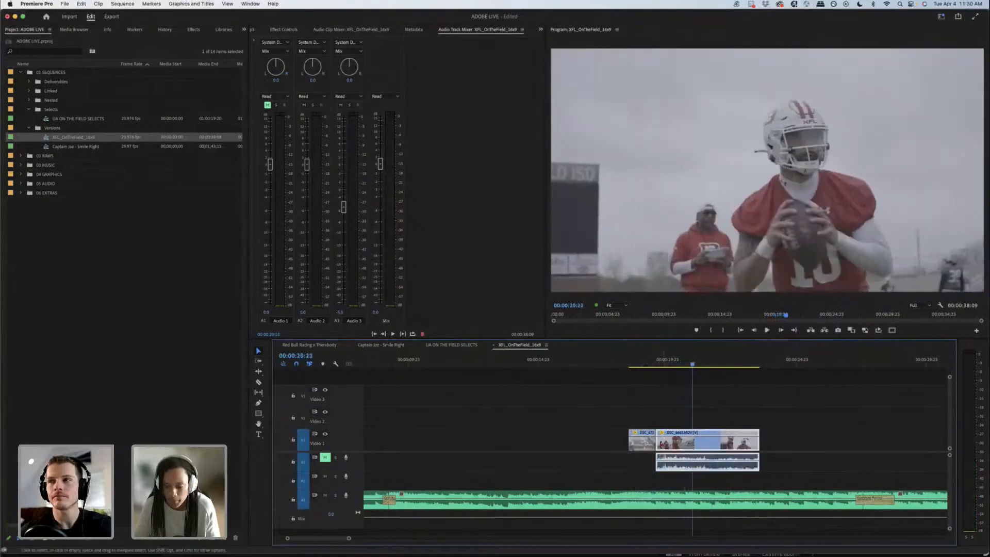
# Step: Trim the beginning of the quarterback clip while keeping its start at the cut, and trim its end to 00:00:21:13
pyautogui.moveTo(657, 443); pyautogui.dragTo(694, 446)
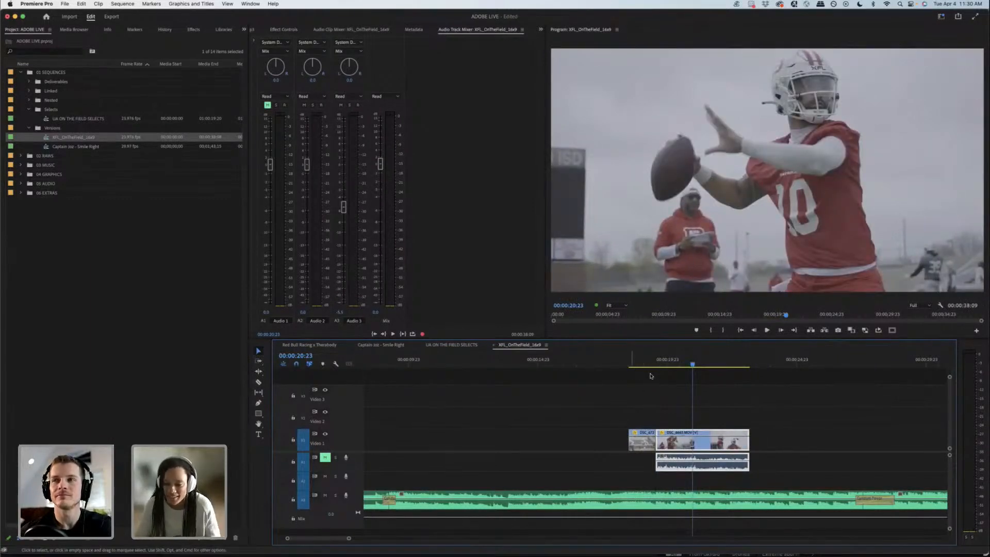
pyautogui.moveTo(654, 357); pyautogui.dragTo(707, 356)
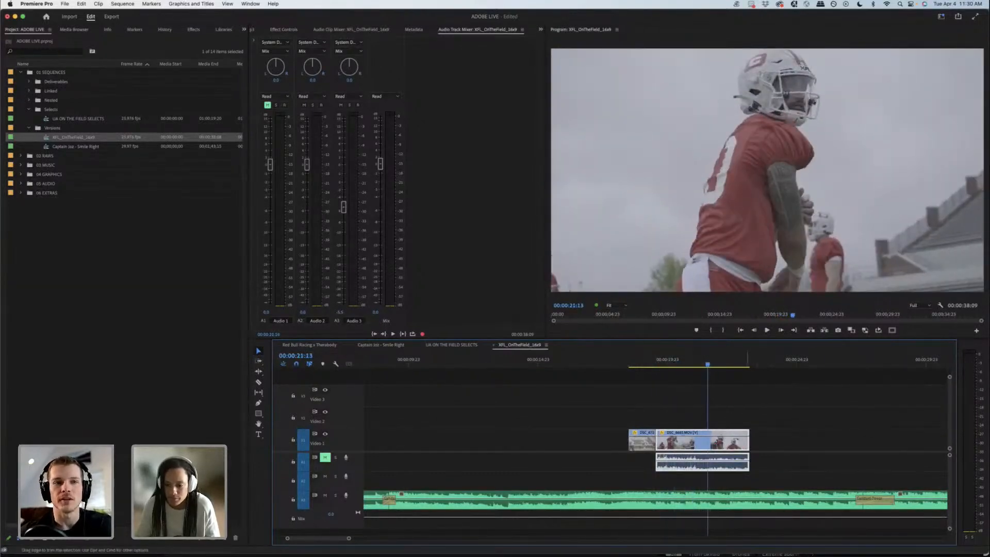
pyautogui.moveTo(711, 444); pyautogui.dragTo(706, 443)
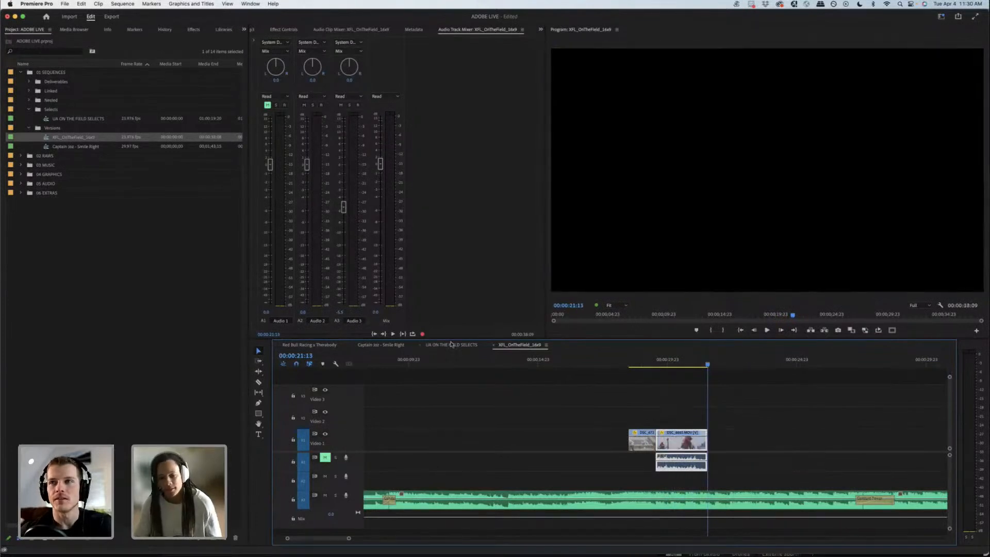
# Step: Check the selects near the end of the first DRILLS + PLAYS clip group, at about 00:19:51
pyautogui.click(451, 344)
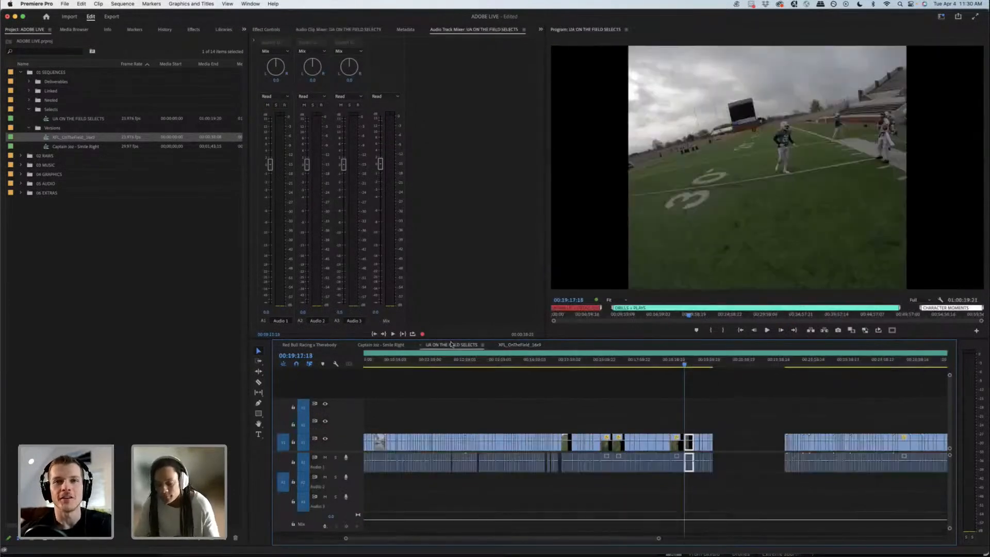
pyautogui.click(694, 389)
pyautogui.press('-')
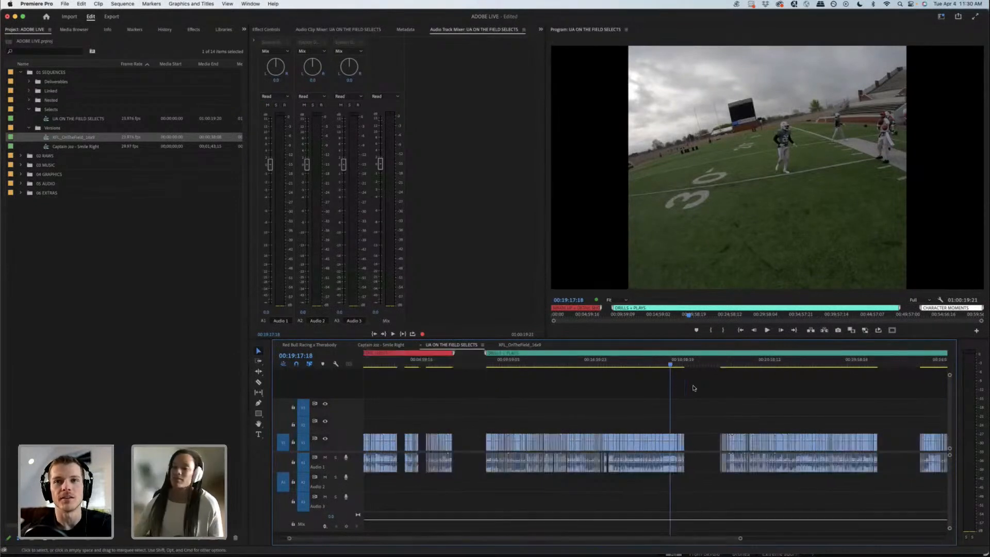
pyautogui.click(680, 363)
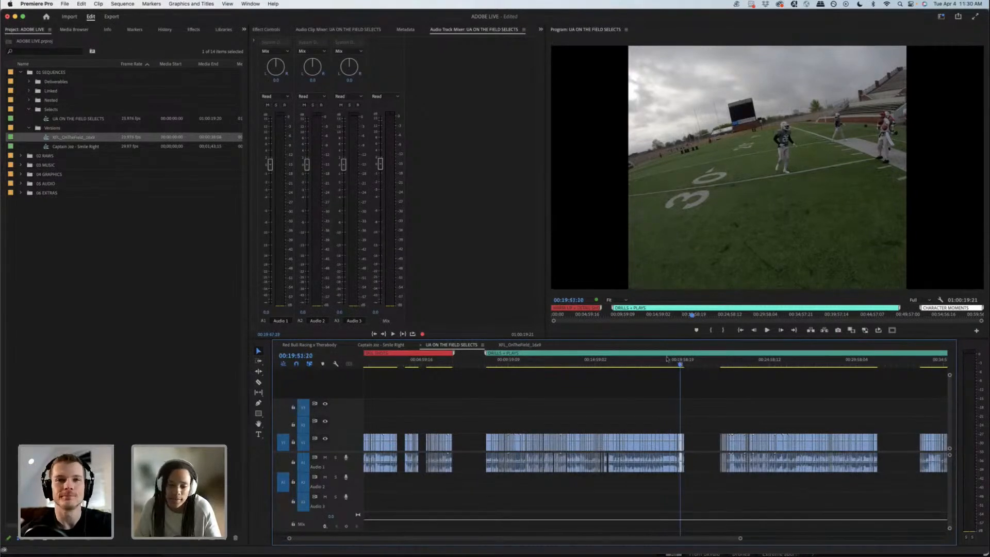
# Step: Scrub the quarterback's throw in XFL_OnTheField_16x9 and trim the end of the clip to 00:00:21:06
pyautogui.click(512, 348)
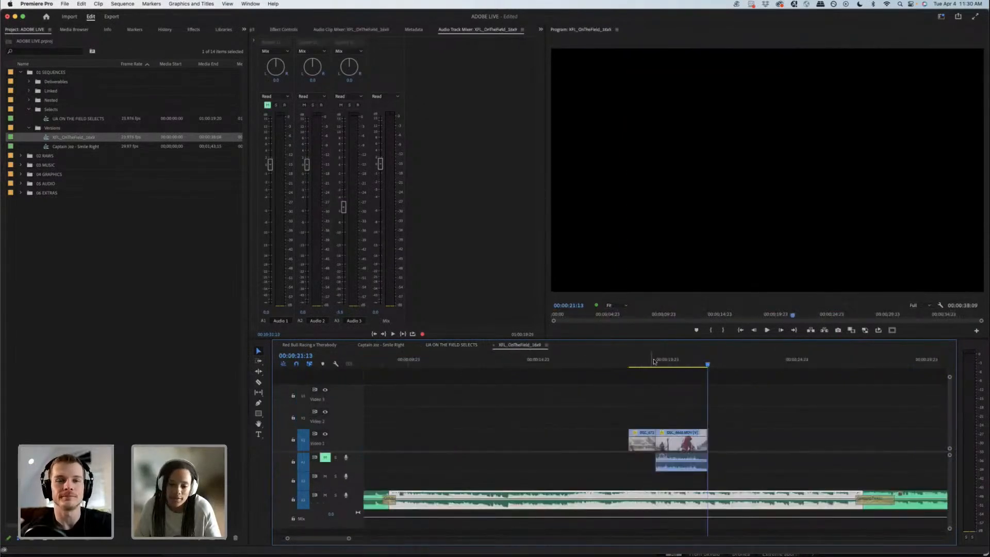
pyautogui.moveTo(654, 361); pyautogui.dragTo(671, 363)
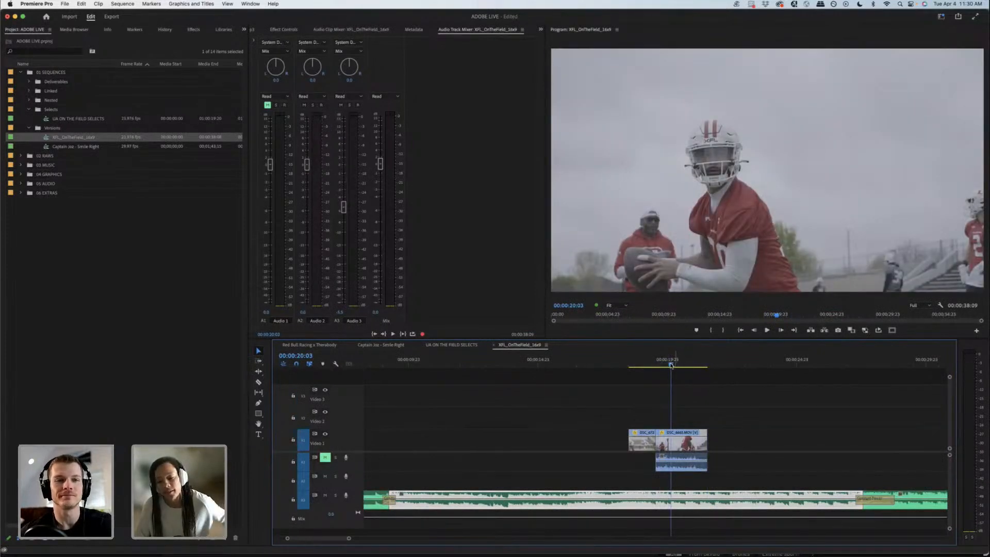
pyautogui.moveTo(671, 364); pyautogui.dragTo(702, 358)
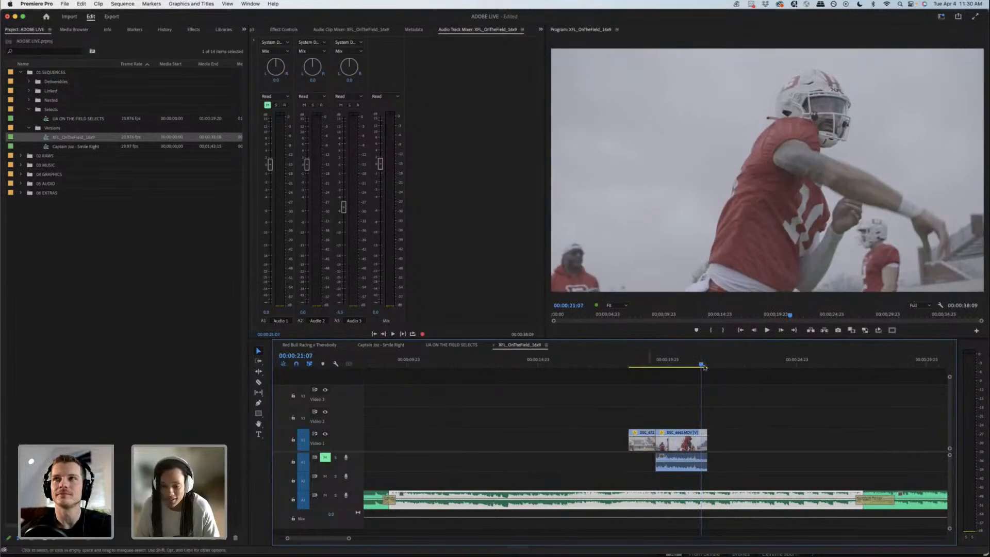
pyautogui.moveTo(704, 367); pyautogui.dragTo(700, 364)
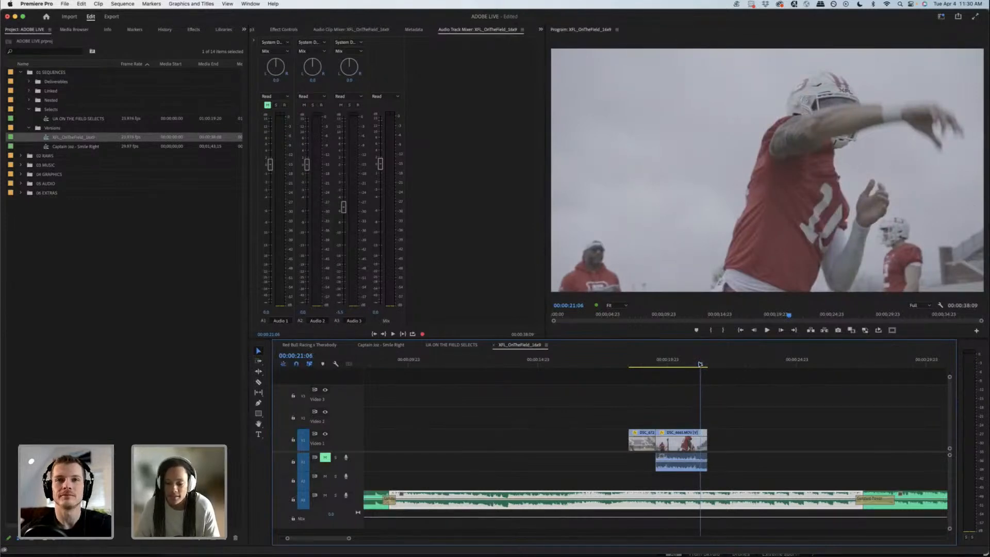
pyautogui.moveTo(707, 443); pyautogui.dragTo(700, 443)
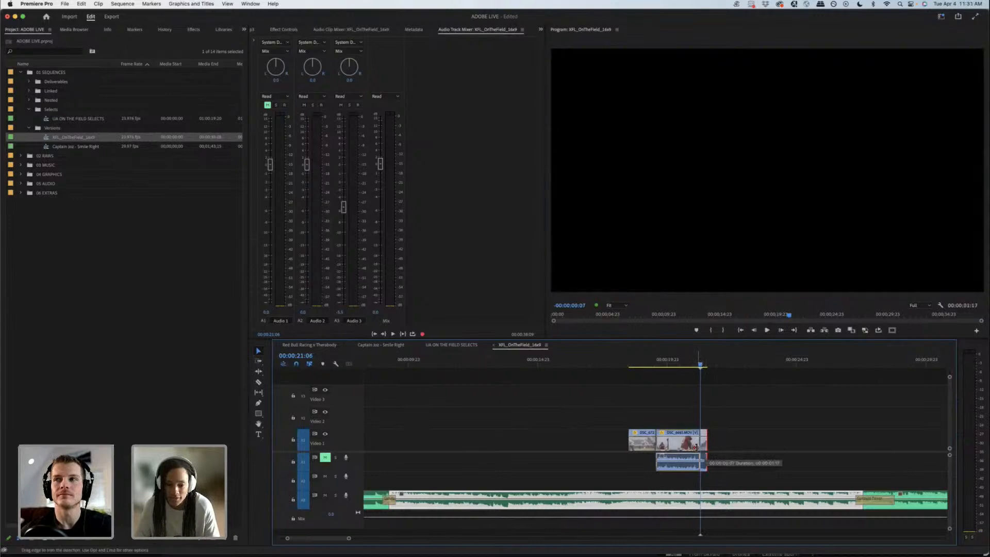
# Step: Copy the catch clip filmed from the player's view at about 00:19:43 in the selects and paste it into XFL_OnTheField_16x9 after the quarterback clip
pyautogui.click(452, 345)
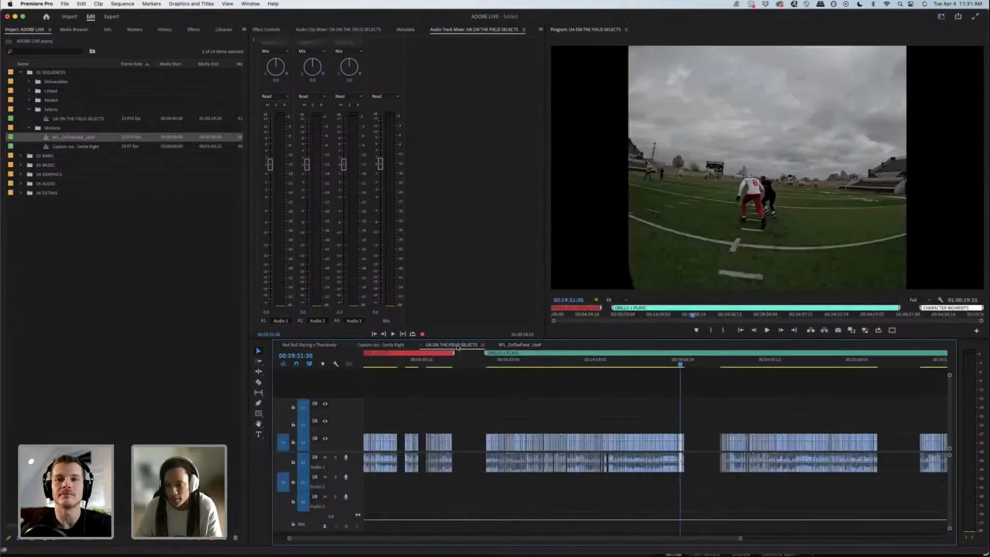
pyautogui.click(683, 364)
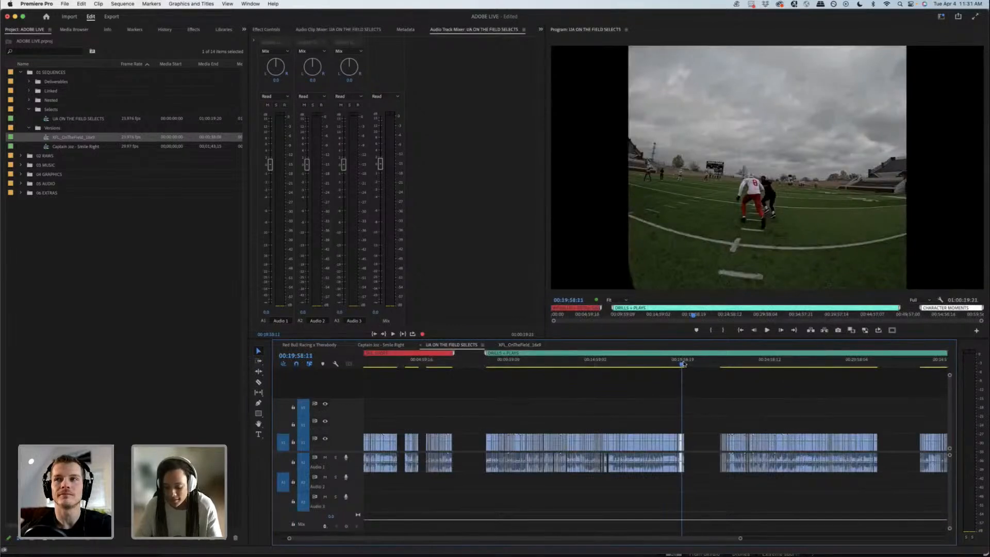
pyautogui.press('=')
pyautogui.press('=')
pyautogui.press('=')
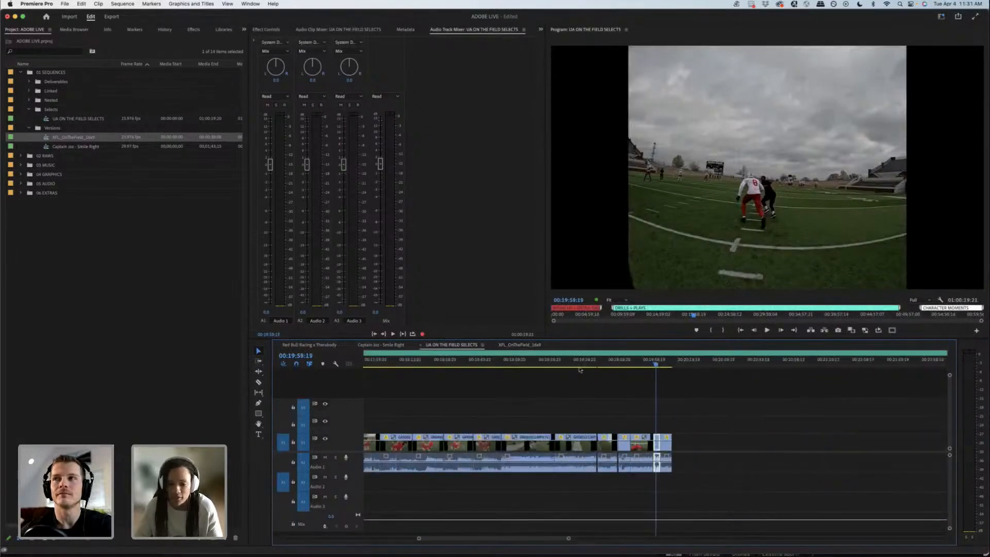
pyautogui.moveTo(473, 365); pyautogui.dragTo(592, 369)
pyautogui.press('space')
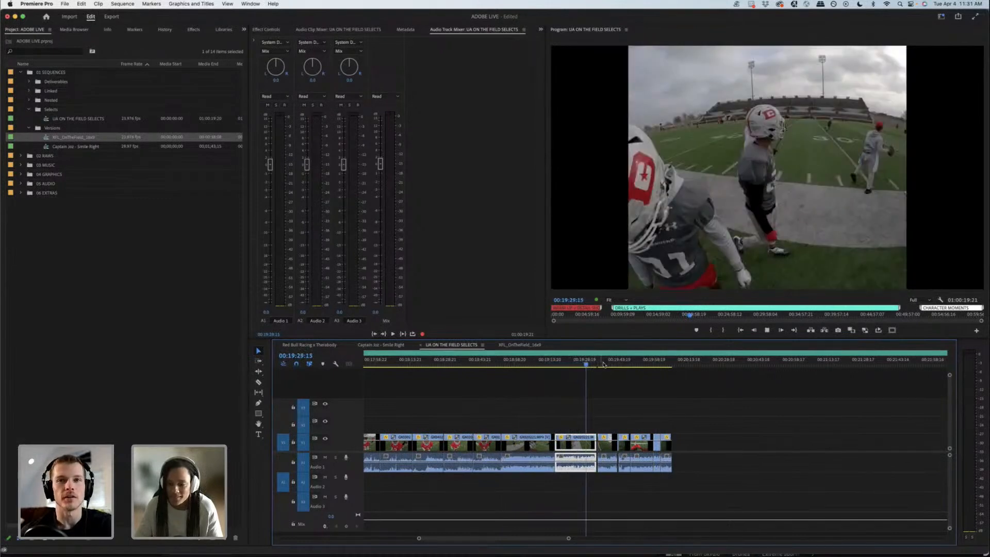
pyautogui.moveTo(603, 364); pyautogui.dragTo(620, 363)
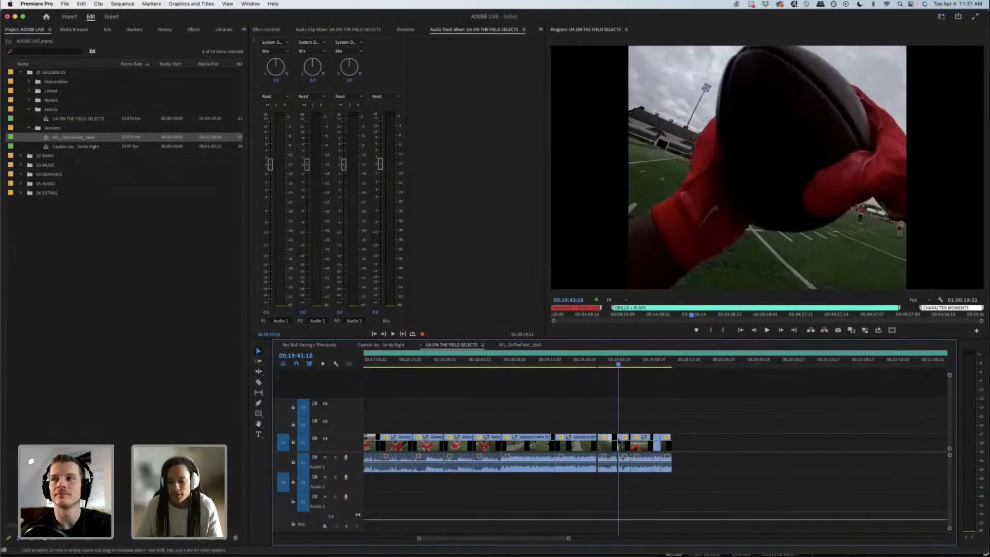
pyautogui.click(519, 345)
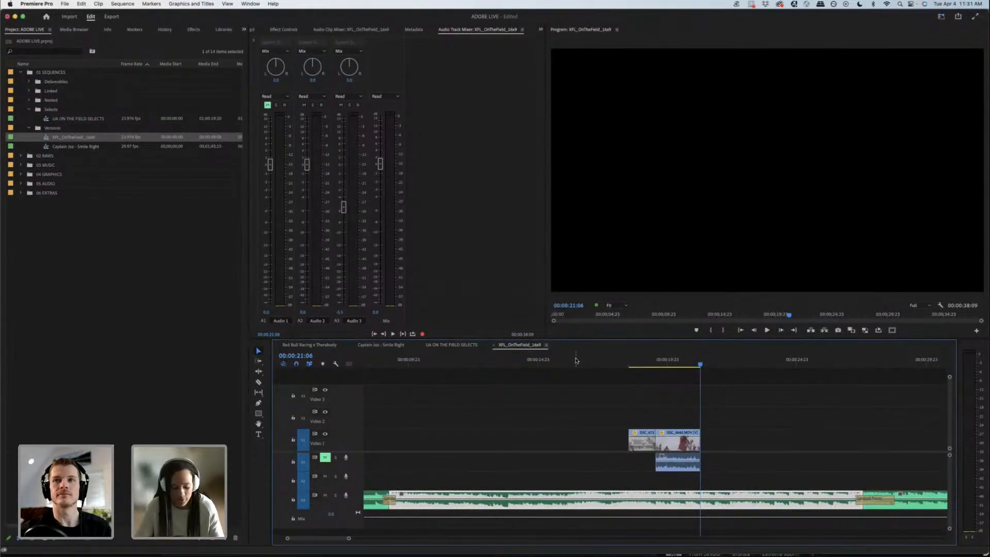
pyautogui.press('super+v')
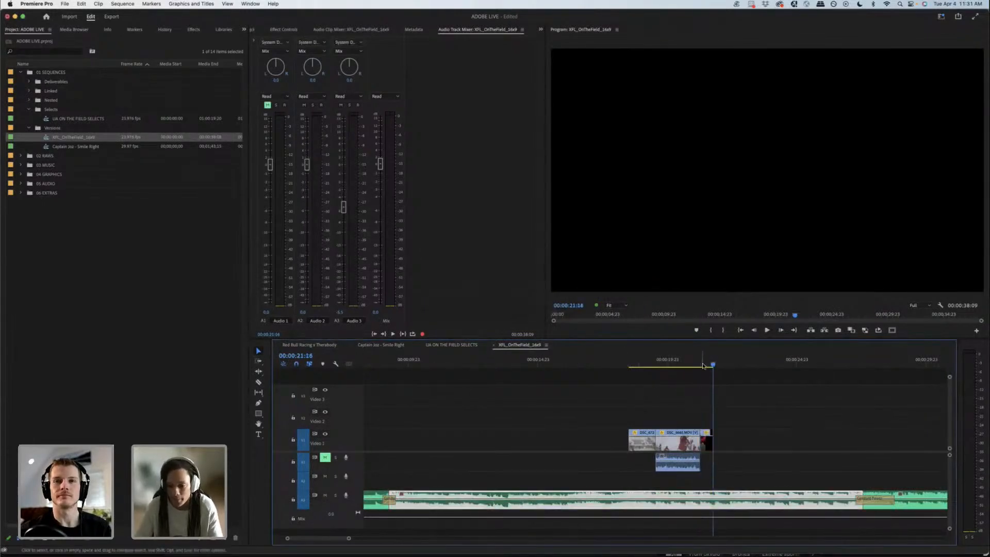
# Step: Extend the beginning of the catch clip to include more lead-in, keeping it placed directly after the quarterback clip
pyautogui.click(701, 367)
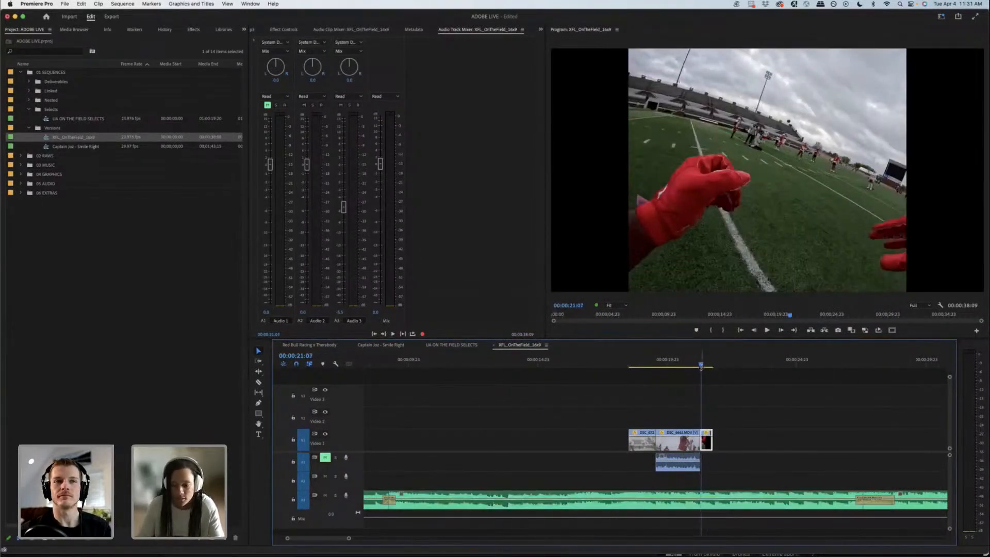
pyautogui.press('=')
pyautogui.press('=')
pyautogui.press('-')
pyautogui.press('-')
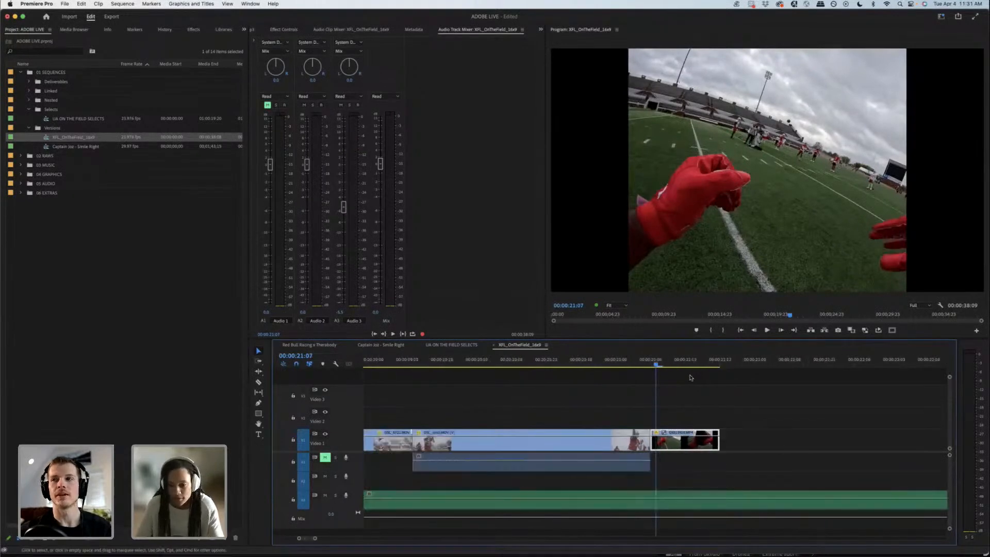
pyautogui.press('-')
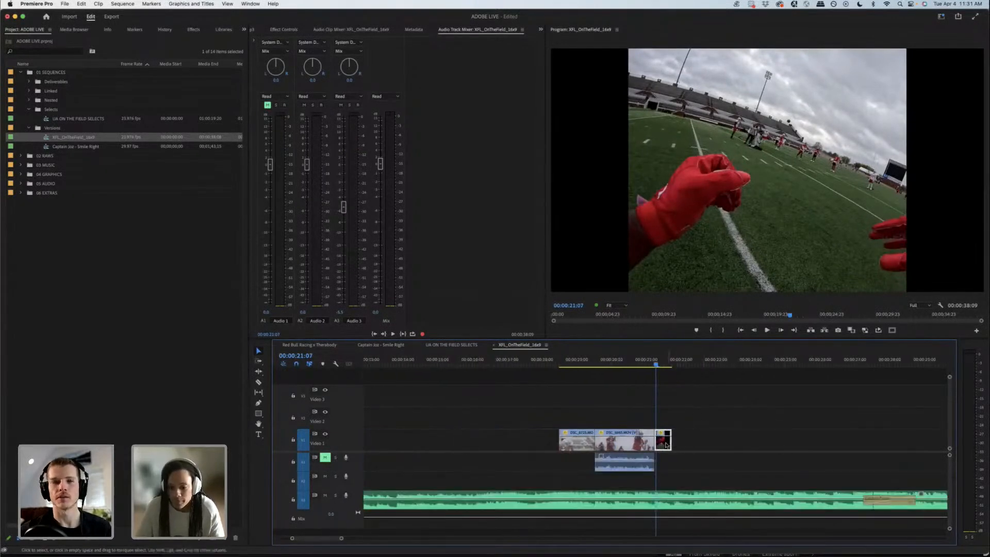
pyautogui.moveTo(669, 442)
pyautogui.mouseDown()
pyautogui.moveTo(694, 445)
pyautogui.moveTo(657, 439)
pyautogui.mouseUp()
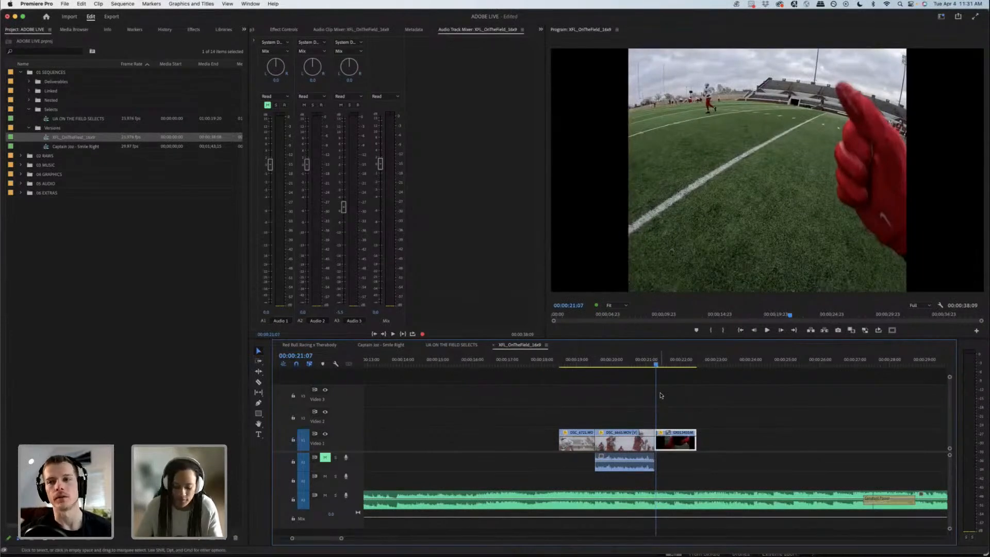
pyautogui.press('-')
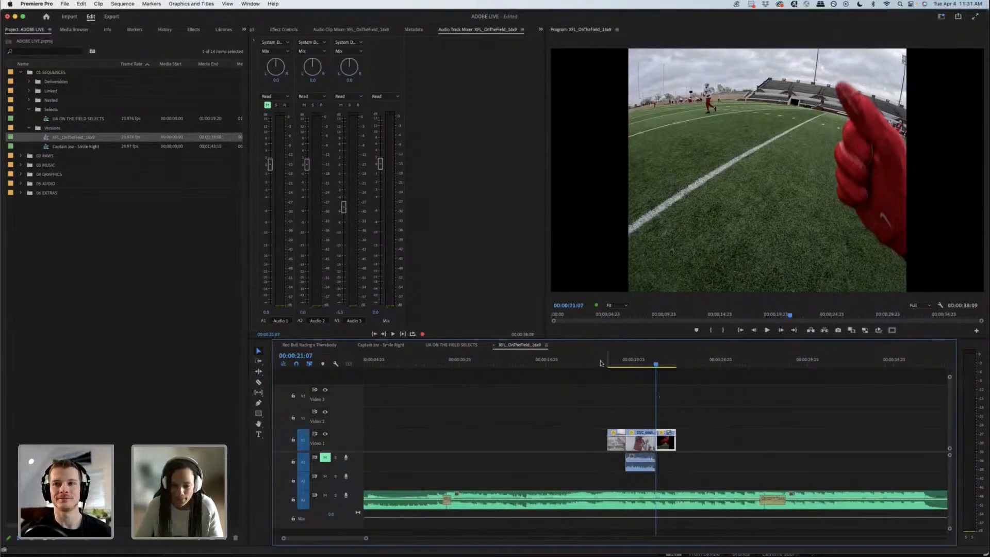
# Step: Play the cut with the music from about 00:00:18 and scrub across the transition from the throw to the catch clip
pyautogui.click(597, 364)
pyautogui.press('=')
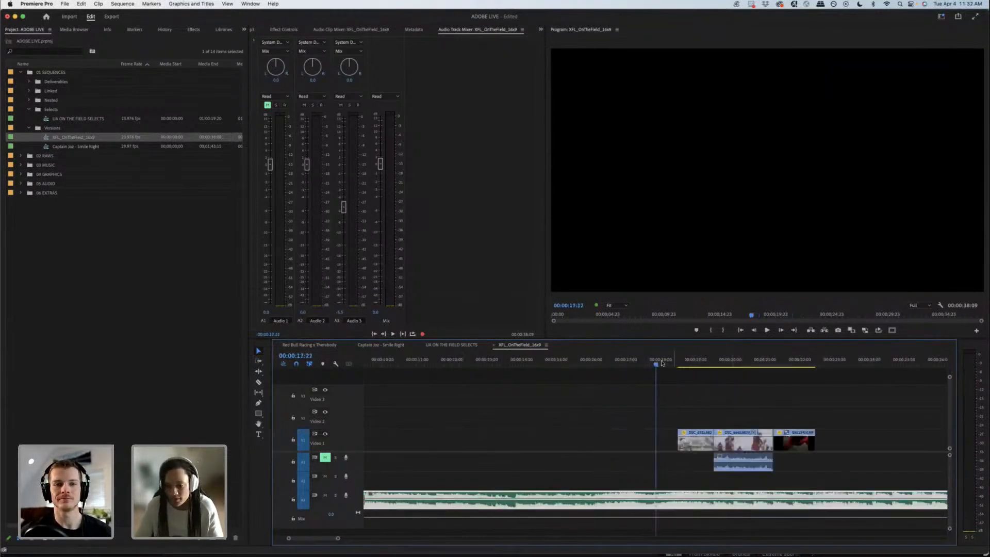
pyautogui.click(663, 364)
pyautogui.press('space')
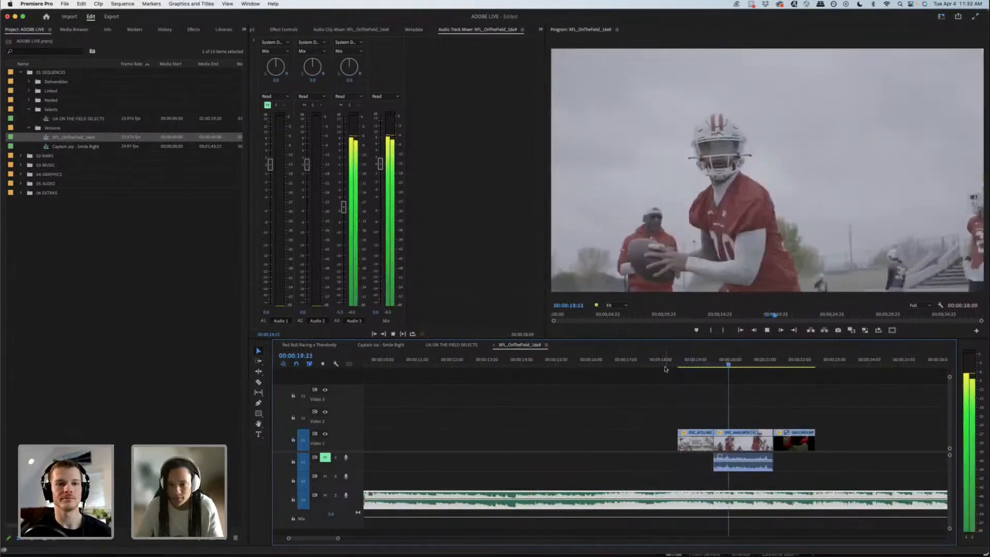
pyautogui.press('space')
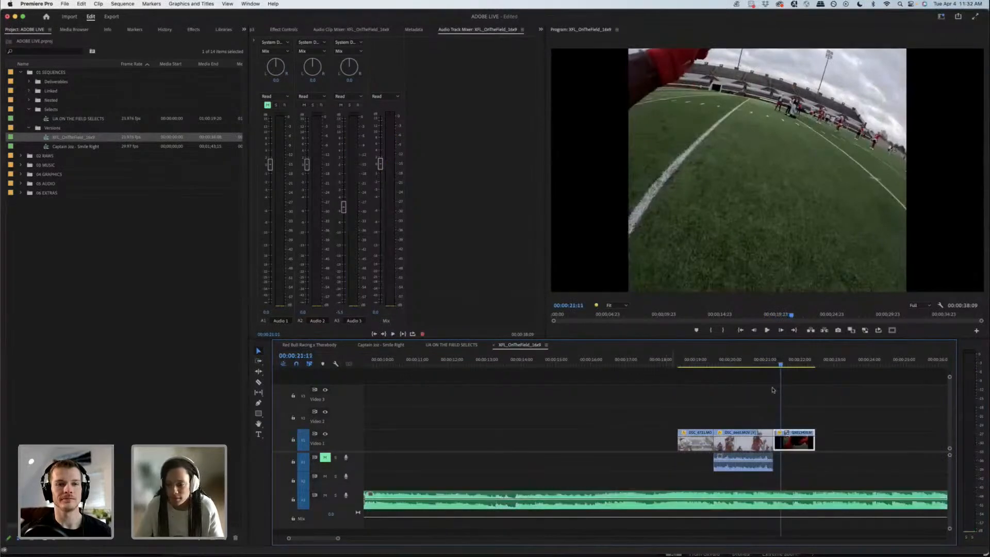
pyautogui.moveTo(761, 362)
pyautogui.mouseDown()
pyautogui.moveTo(696, 363)
pyautogui.moveTo(776, 365)
pyautogui.mouseUp()
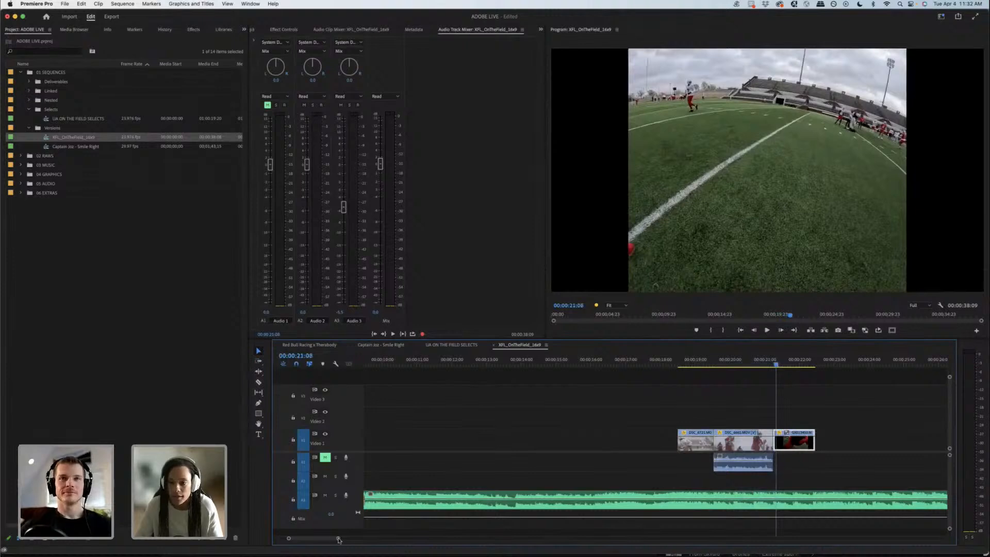
# Step: Extend the end of the catch clip to about 00:00:23
pyautogui.moveTo(338, 539); pyautogui.dragTo(347, 538)
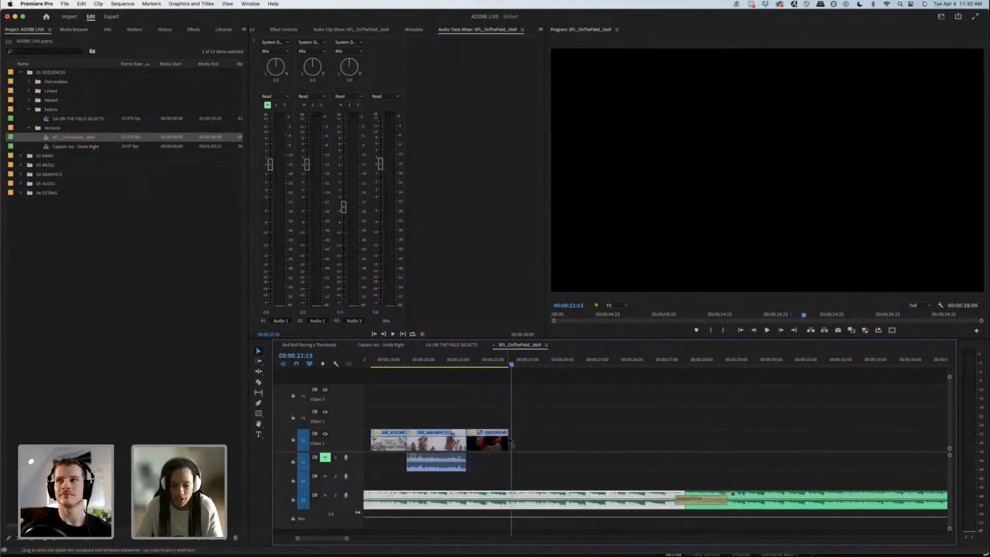
pyautogui.press('space')
pyautogui.press('space')
pyautogui.moveTo(507, 441); pyautogui.dragTo(527, 439)
# Step: Increase the height of the Video 1 track and play the quarterback throw through the extended catch clip with the music
pyautogui.click(464, 359)
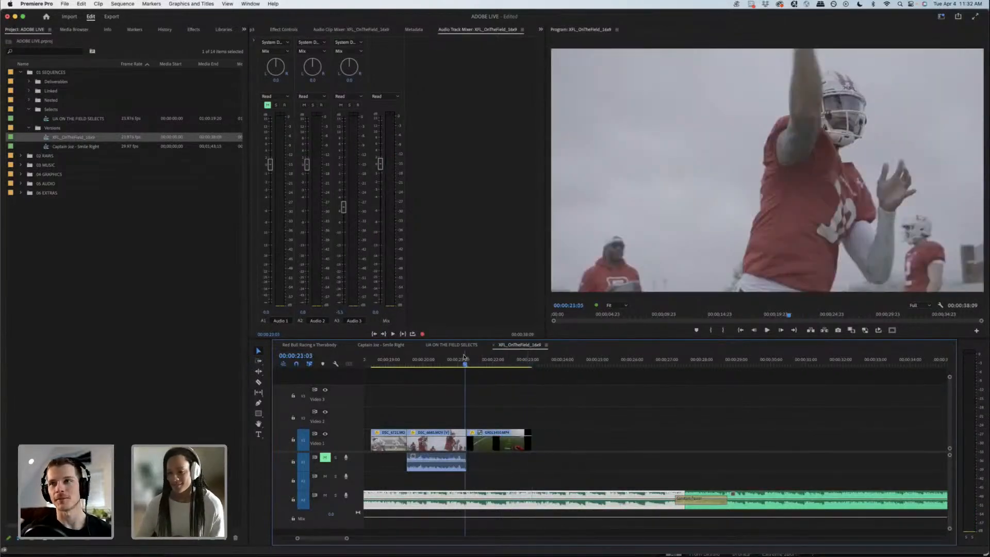
pyautogui.moveTo(950, 378); pyautogui.dragTo(950, 382)
pyautogui.moveTo(471, 363); pyautogui.dragTo(407, 362)
pyautogui.press('space')
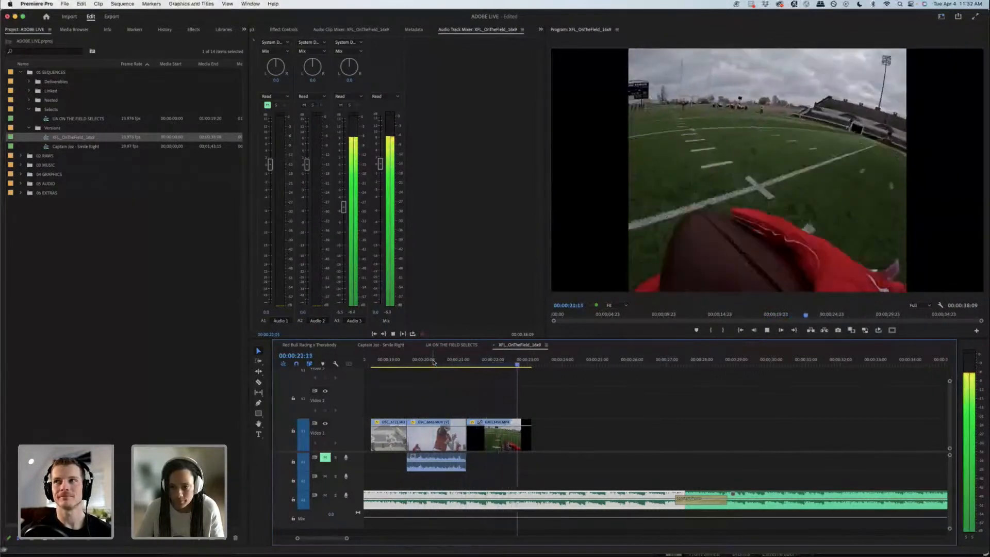
pyautogui.press('space')
# Step: Show the Time Remapping Speed line on the catch clip
pyautogui.click(486, 363)
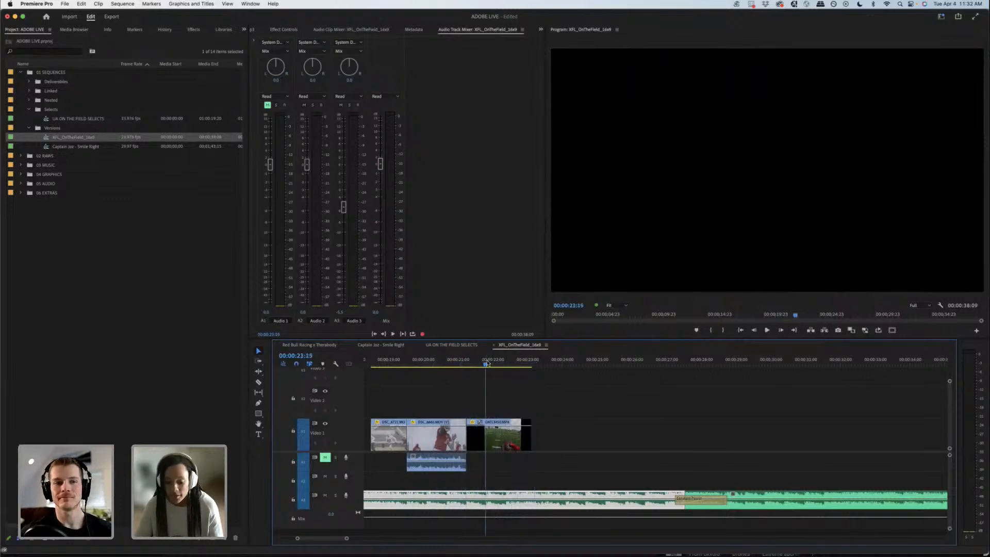
pyautogui.press('=')
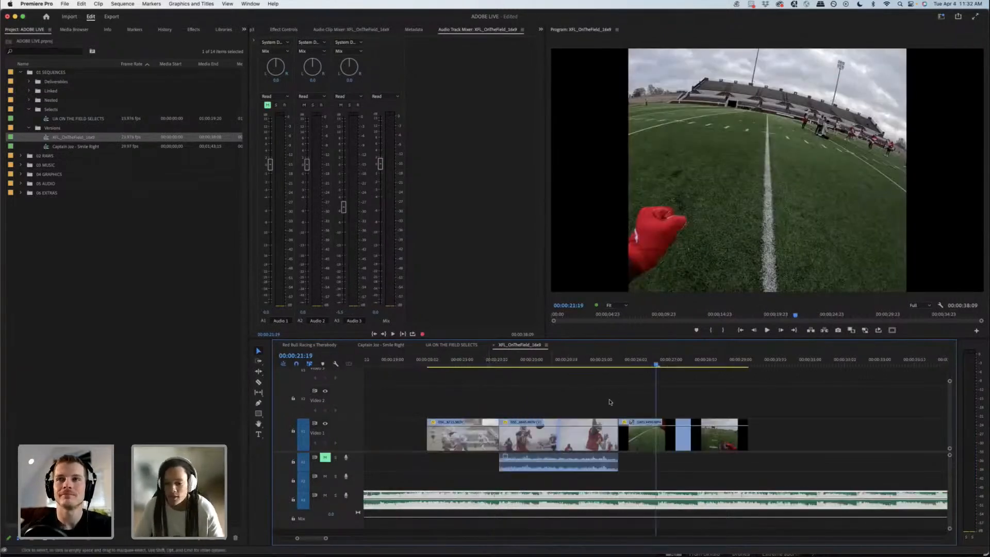
pyautogui.click(624, 423)
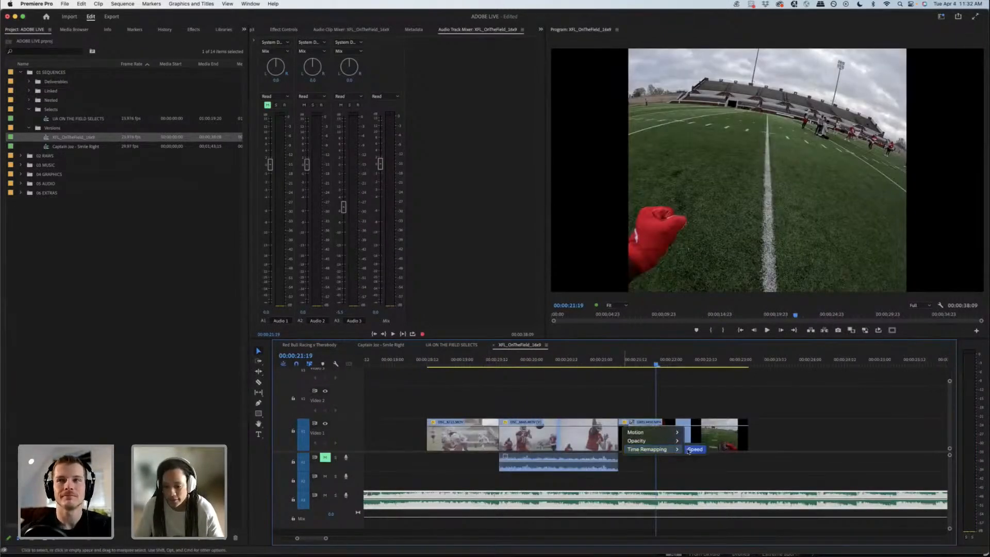
pyautogui.click(617, 413)
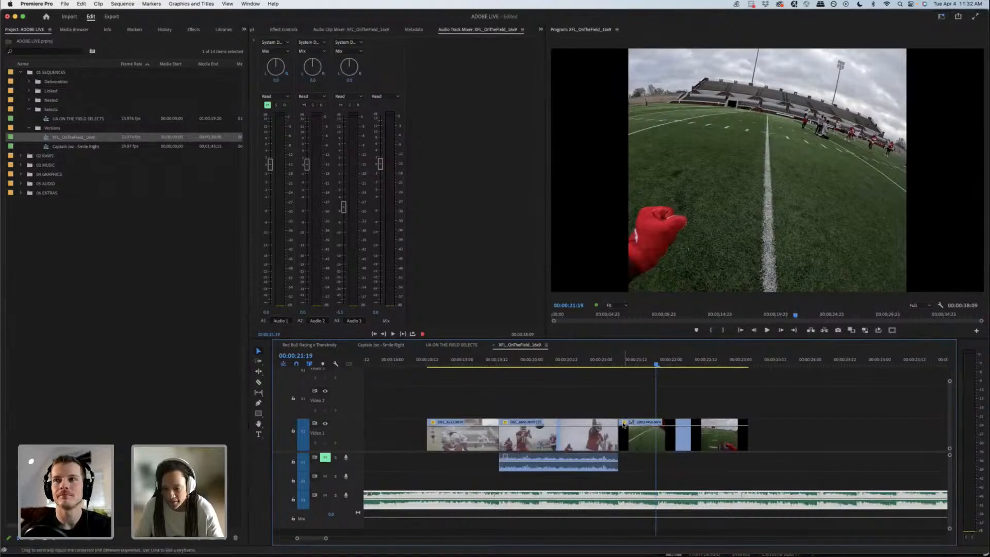
pyautogui.rightClick(623, 423)
pyautogui.moveTo(646, 449)
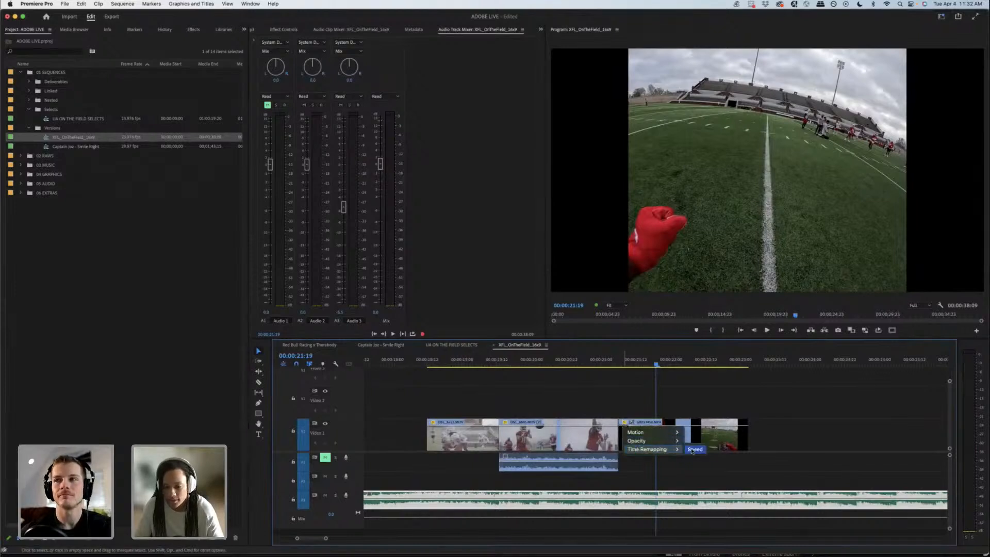
pyautogui.click(691, 450)
# Step: Add a speed keyframe to the catch clip at 00:00:22:00 and ramp the footage after it down to less than half speed
pyautogui.moveTo(625, 365); pyautogui.dragTo(670, 360)
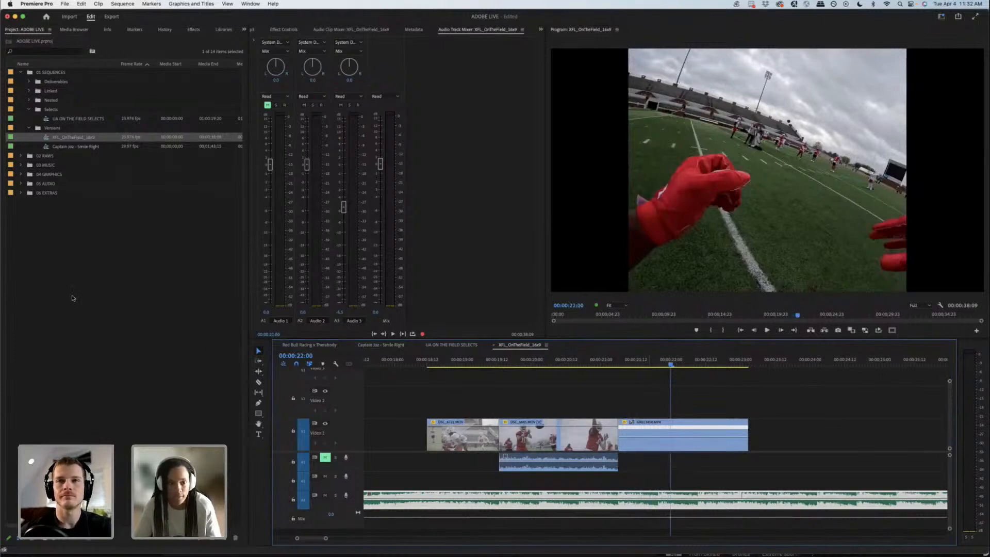
pyautogui.keyDown('super'); pyautogui.click(671, 438); pyautogui.keyUp('super')
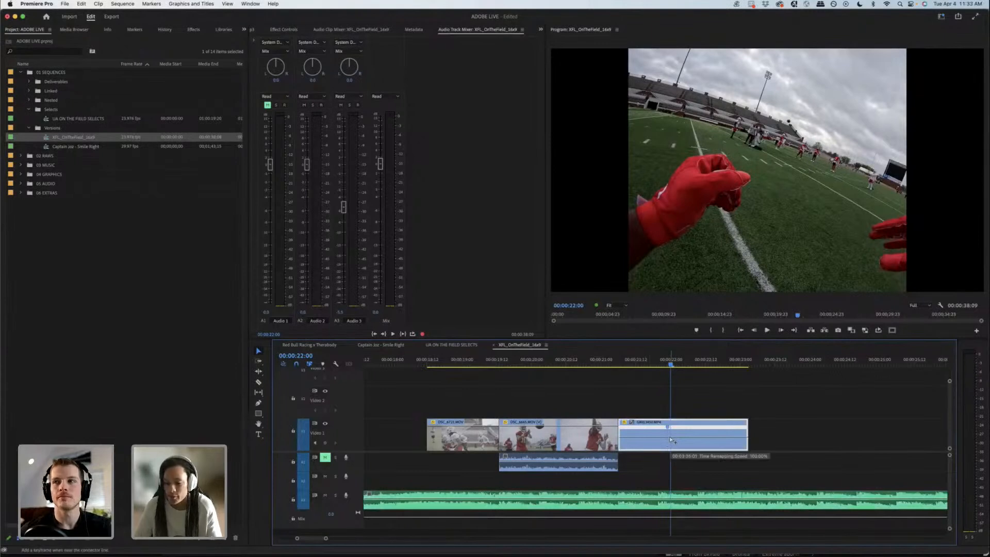
pyautogui.moveTo(677, 439); pyautogui.dragTo(677, 442)
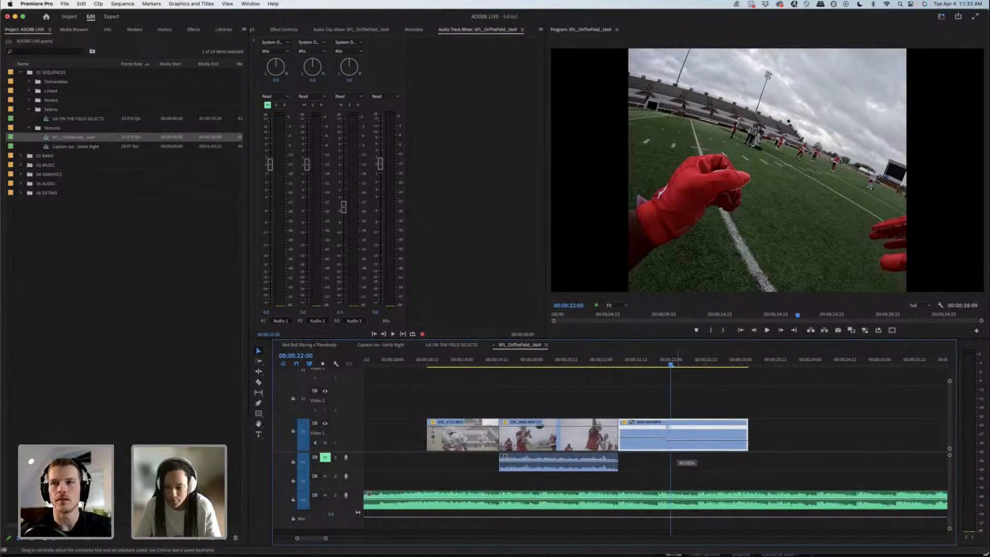
pyautogui.moveTo(678, 460); pyautogui.dragTo(678, 463)
pyautogui.moveTo(669, 428); pyautogui.dragTo(673, 429)
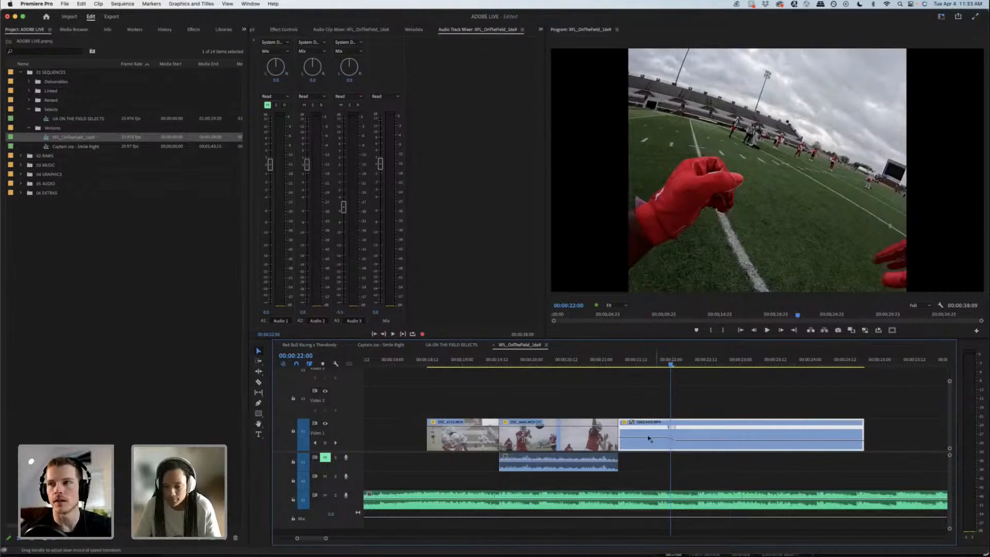
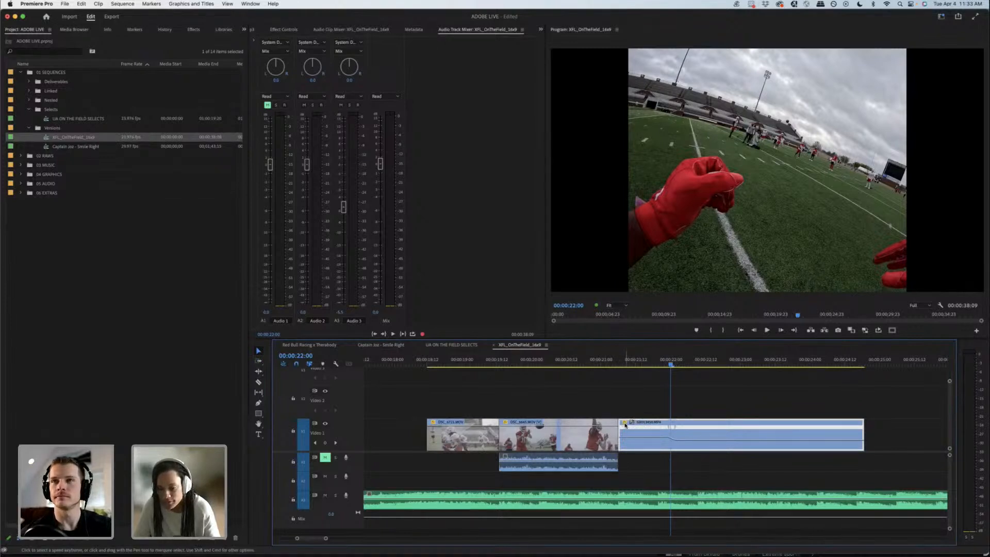
# Step: Select the Time Remapping Speed line on the catch clip again and try another speed keyframe at about 00:00:22:11
pyautogui.click(625, 424)
pyautogui.moveTo(665, 450)
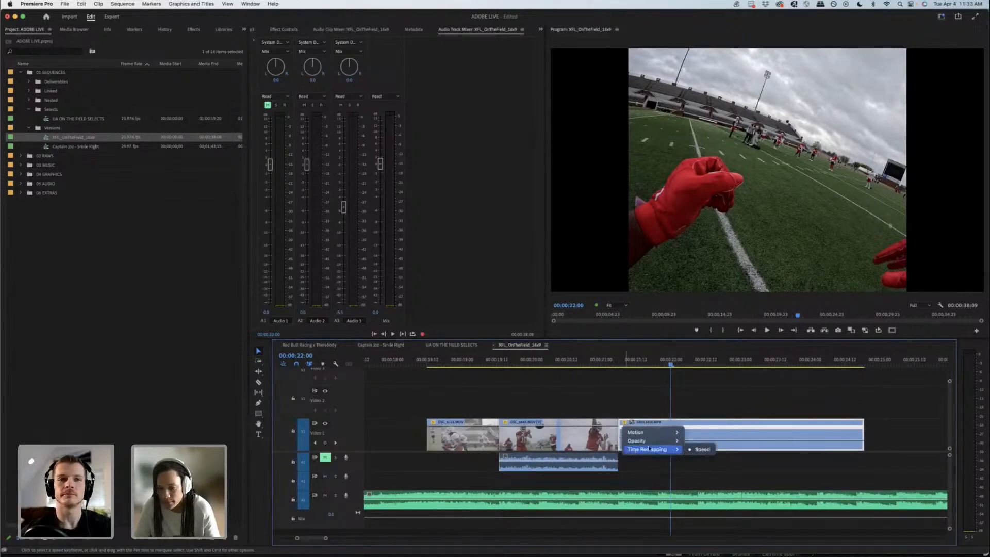
pyautogui.click(701, 449)
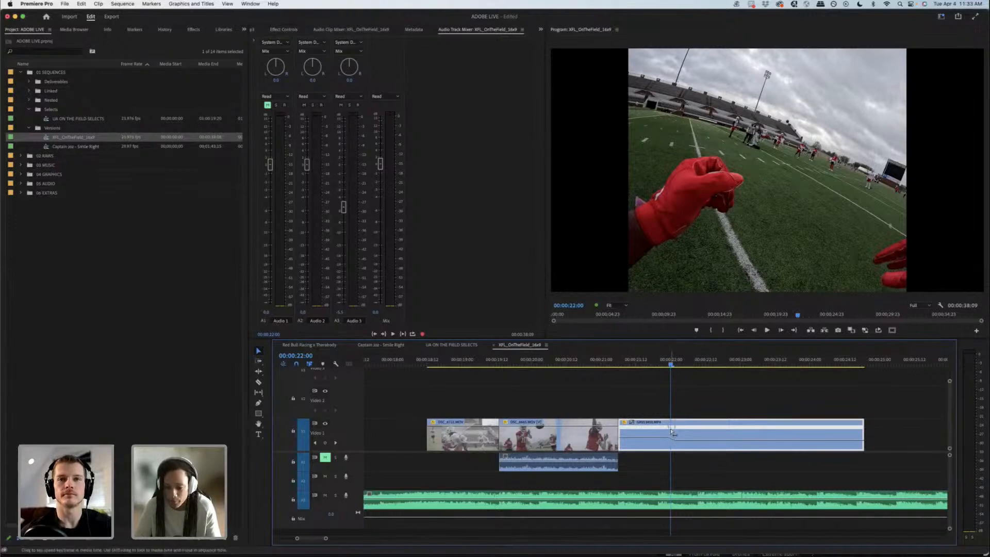
pyautogui.keyDown('super'); pyautogui.click(715, 441); pyautogui.keyUp('super')
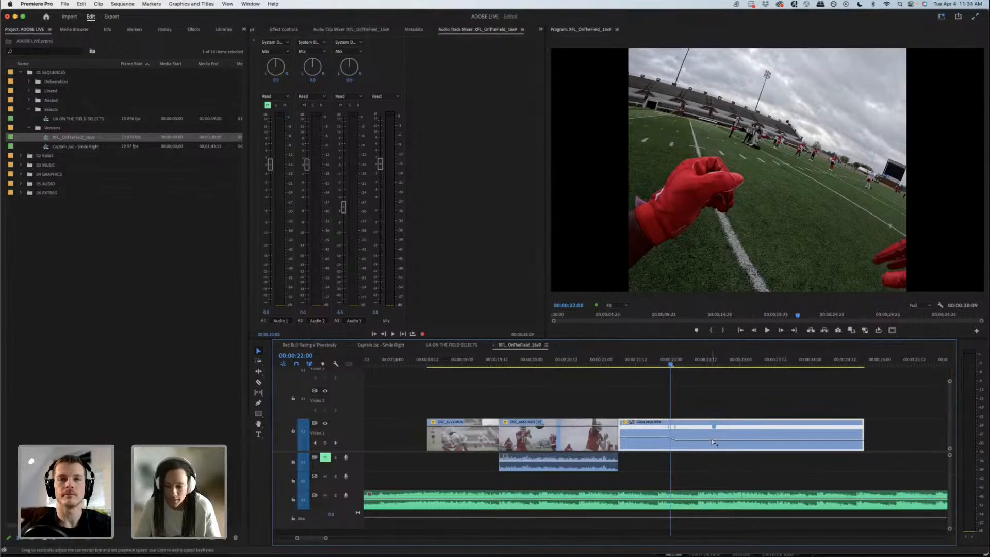
pyautogui.press('super+z')
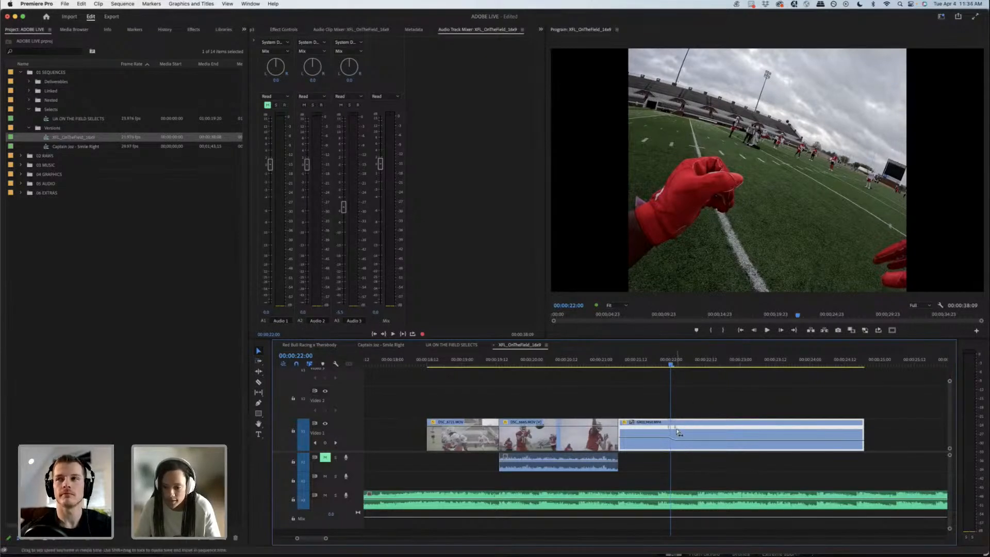
# Step: Tighten the catch clip's speed ramp so that it ends at about 00:00:22:00
pyautogui.moveTo(677, 432); pyautogui.dragTo(681, 433)
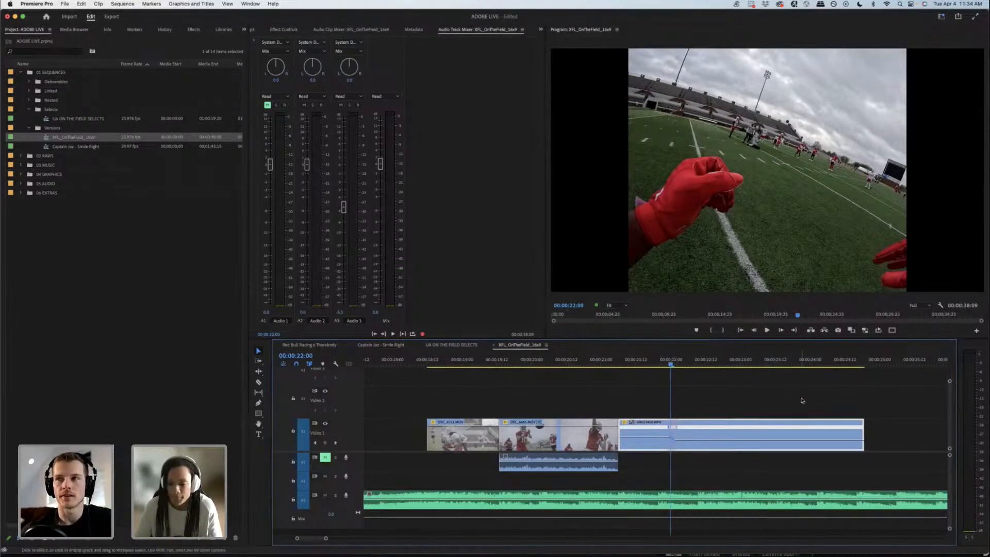
pyautogui.moveTo(669, 360); pyautogui.dragTo(720, 363)
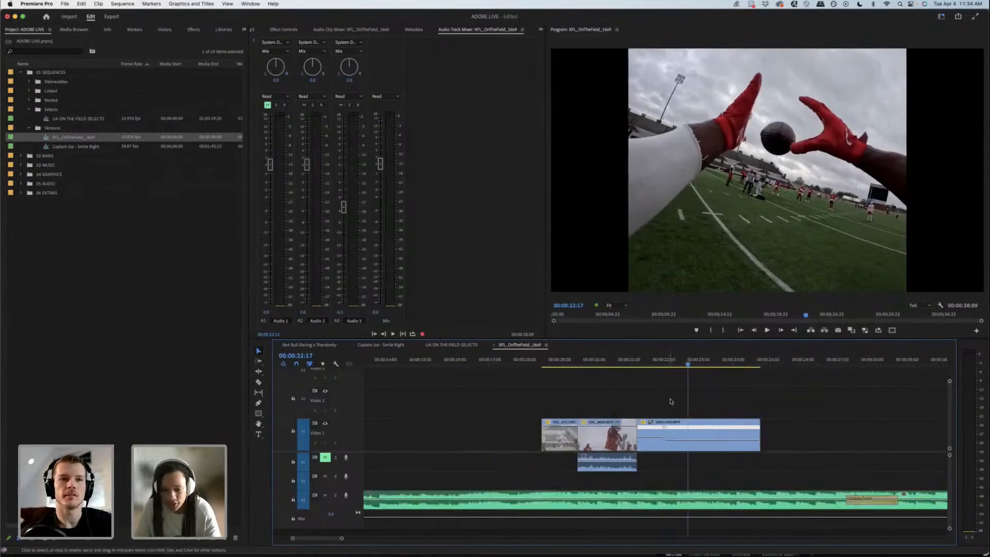
pyautogui.press('=')
pyautogui.press('=')
pyautogui.click(563, 365)
pyautogui.click(573, 428)
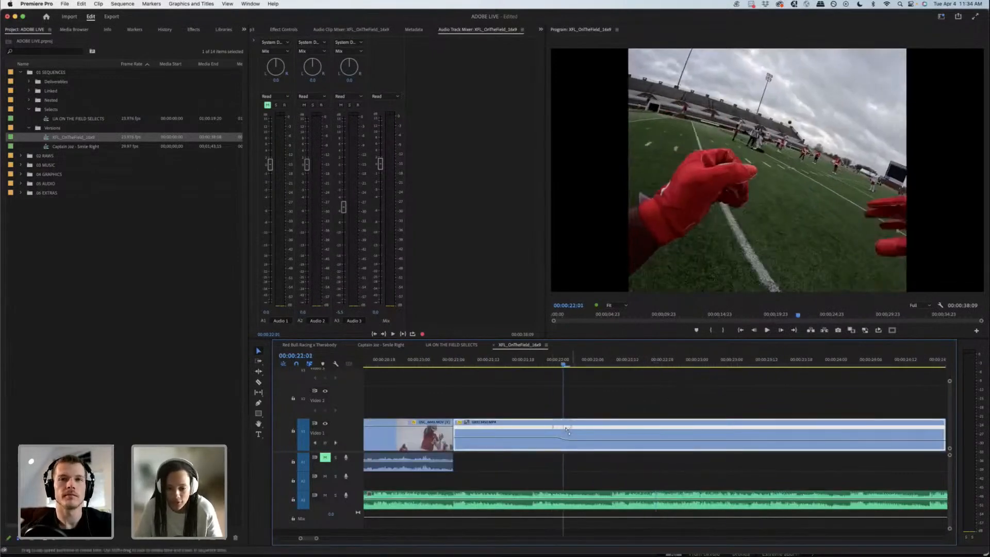
pyautogui.moveTo(571, 428); pyautogui.dragTo(562, 430)
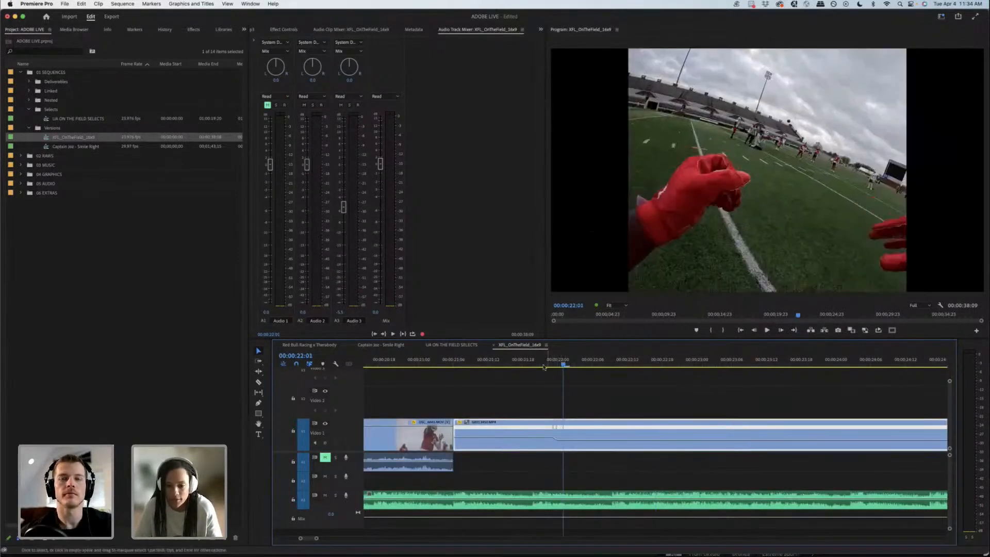
# Step: Play the tightened ramp and lengthen it so the slowdown ends at about 00:00:22:04
pyautogui.click(542, 361)
pyautogui.press('space')
pyautogui.press('space')
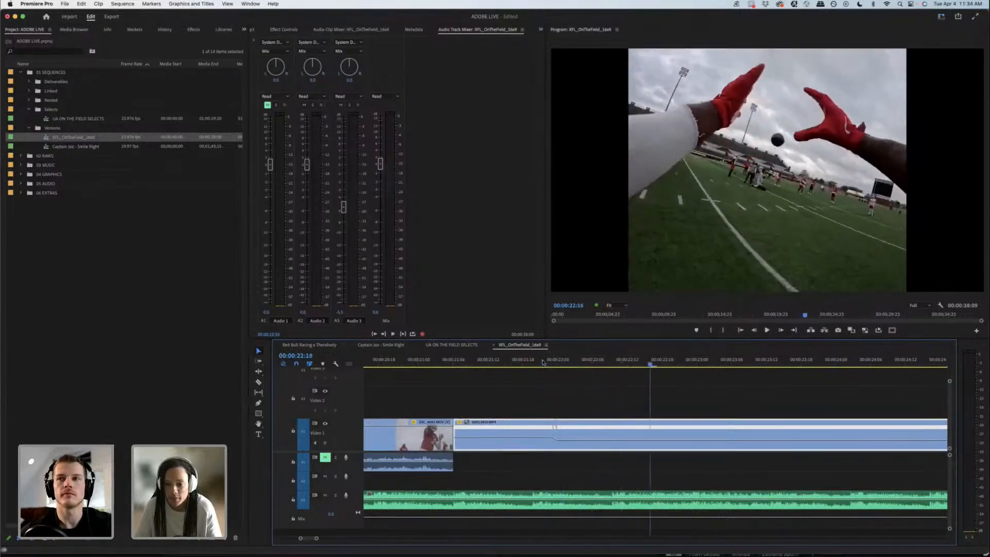
pyautogui.moveTo(541, 361); pyautogui.dragTo(574, 364)
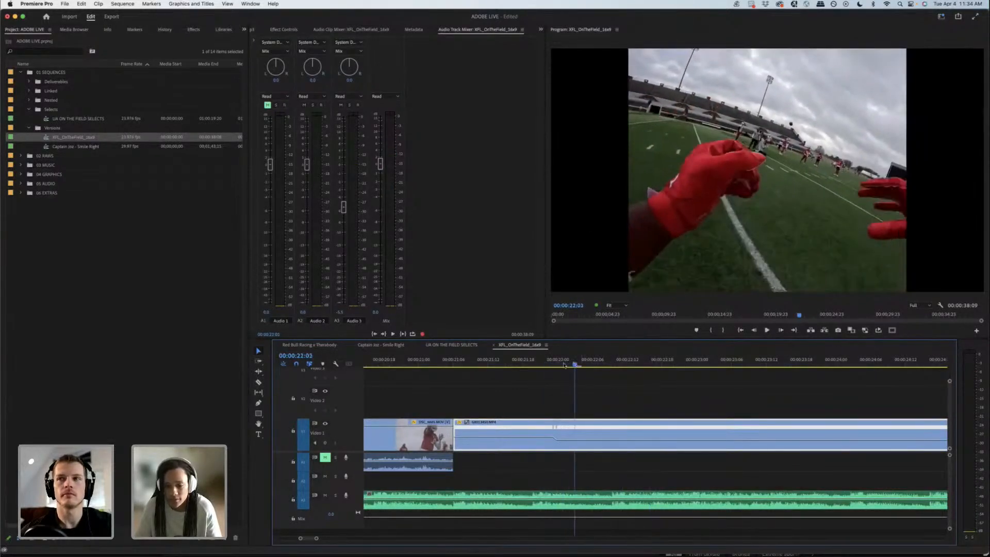
pyautogui.moveTo(557, 430); pyautogui.dragTo(591, 427)
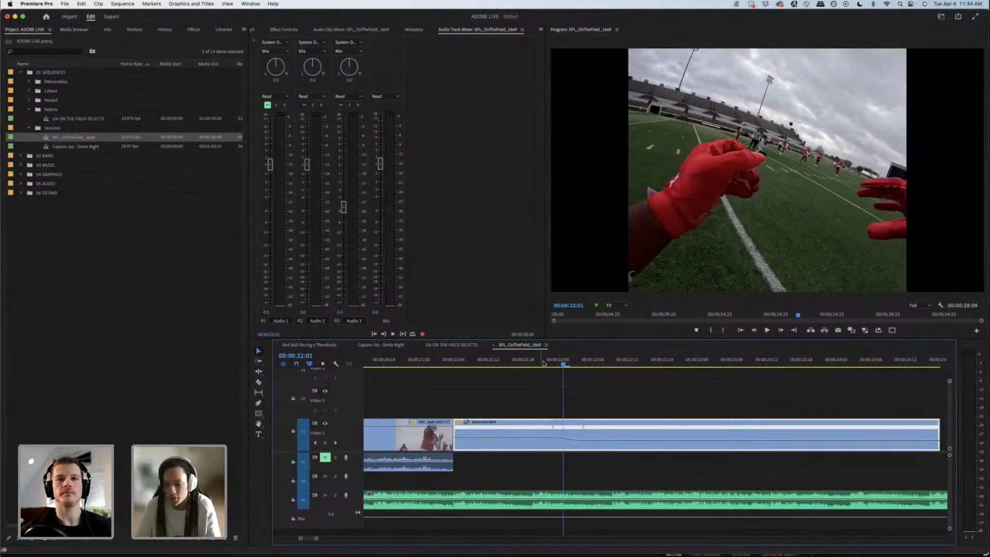
# Step: Scrub through the lengthened ramp and undo the ramp adjustments on the catch clip
pyautogui.moveTo(543, 364); pyautogui.dragTo(571, 357)
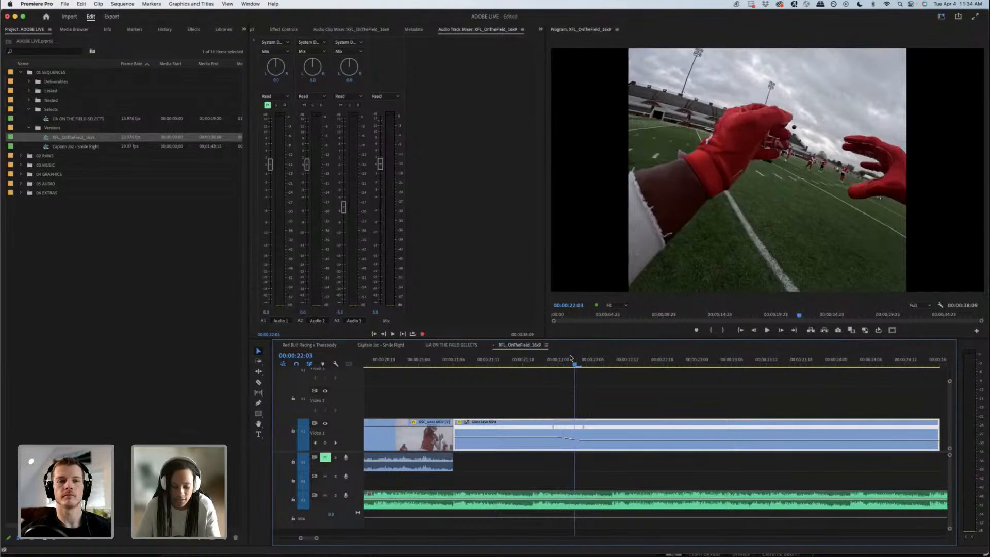
pyautogui.press('-')
pyautogui.press('-')
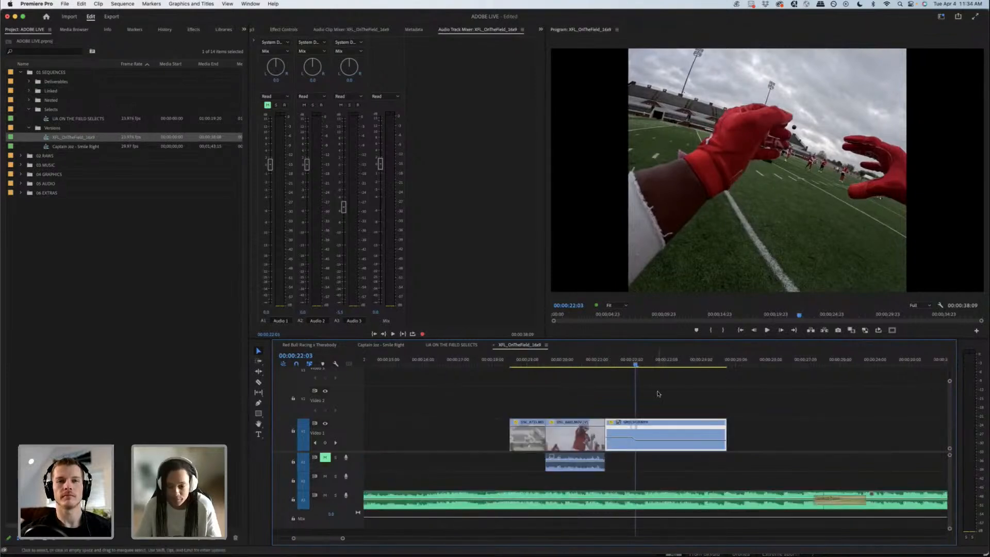
pyautogui.click(628, 361)
pyautogui.press('super+z')
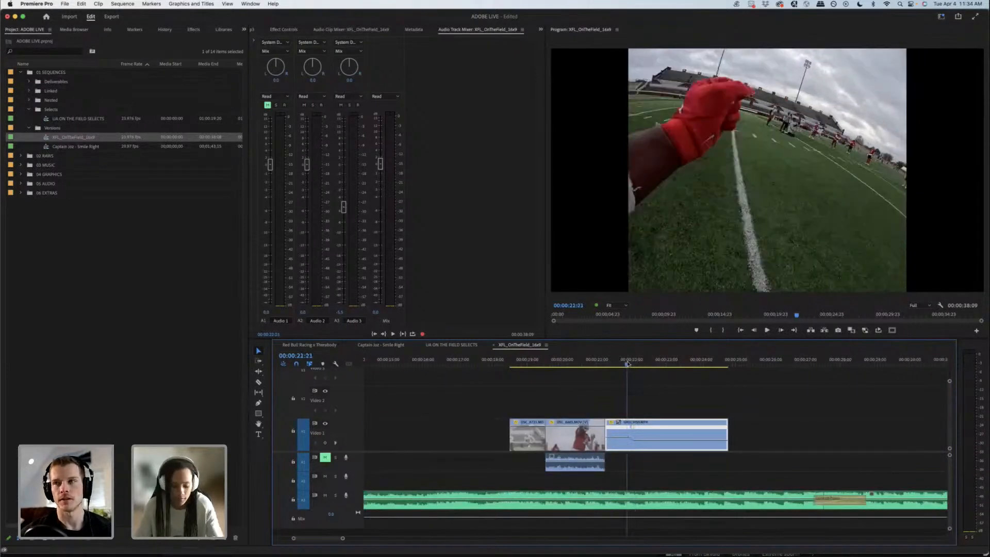
# Step: Shift and widen the catch clip's slowdown ramp to span about 00:00:22:02 to 00:00:22:07, and scrub through the catch
pyautogui.press('=')
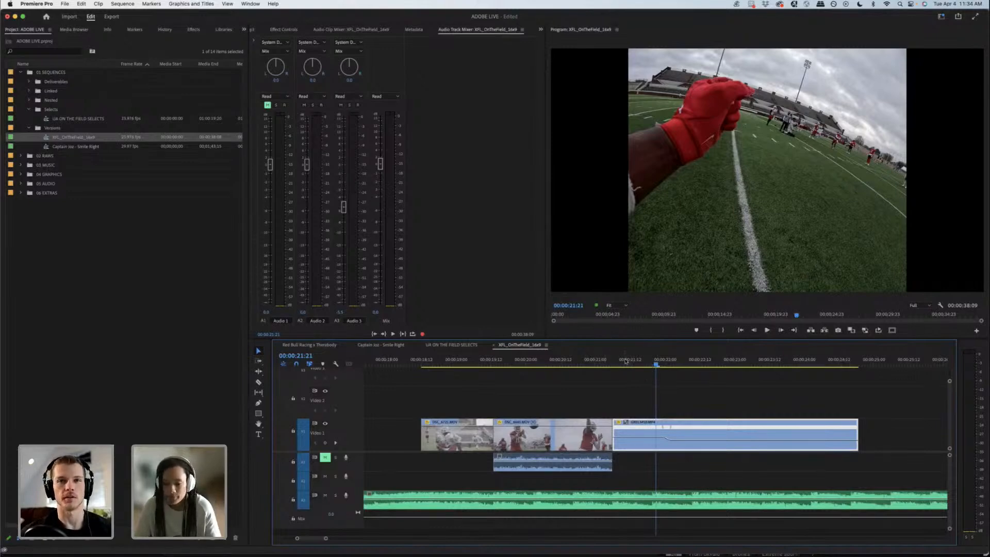
pyautogui.moveTo(601, 364); pyautogui.dragTo(694, 363)
pyautogui.moveTo(676, 429)
pyautogui.mouseDown()
pyautogui.moveTo(692, 429)
pyautogui.moveTo(674, 430)
pyautogui.mouseUp()
pyautogui.moveTo(664, 355); pyautogui.dragTo(720, 360)
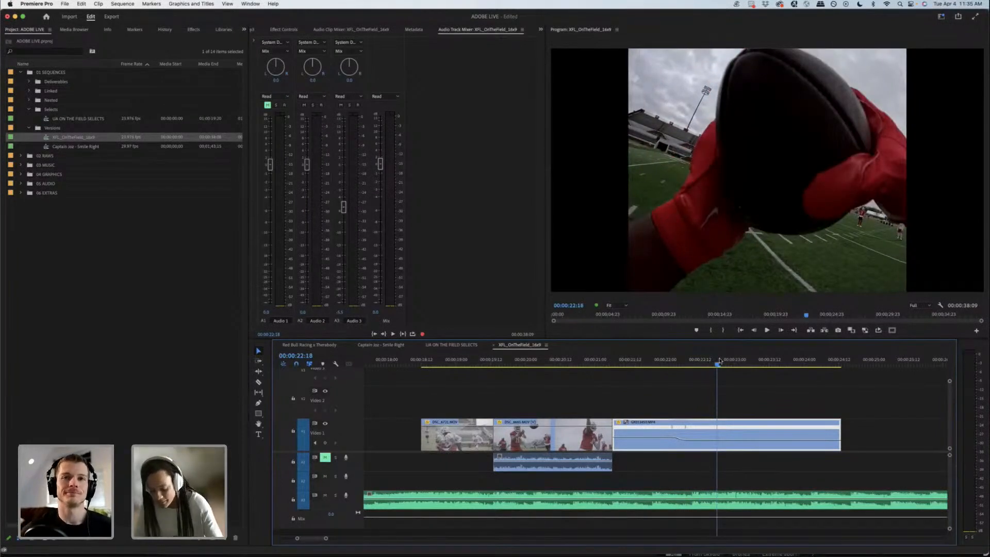
# Step: Play from the quarterback throw through the slowed catch to check the ramp's timing with the music
pyautogui.press('-')
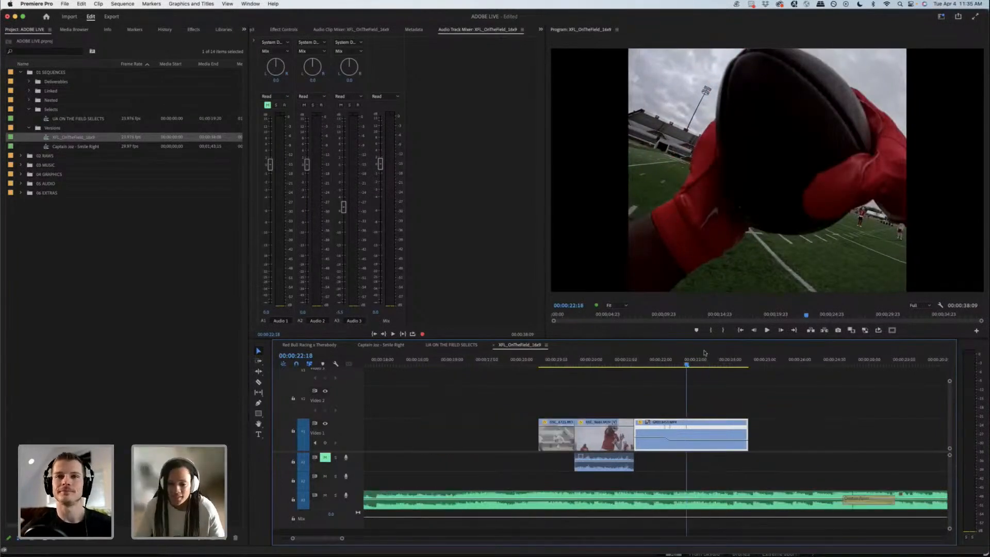
pyautogui.click(600, 366)
pyautogui.press('space')
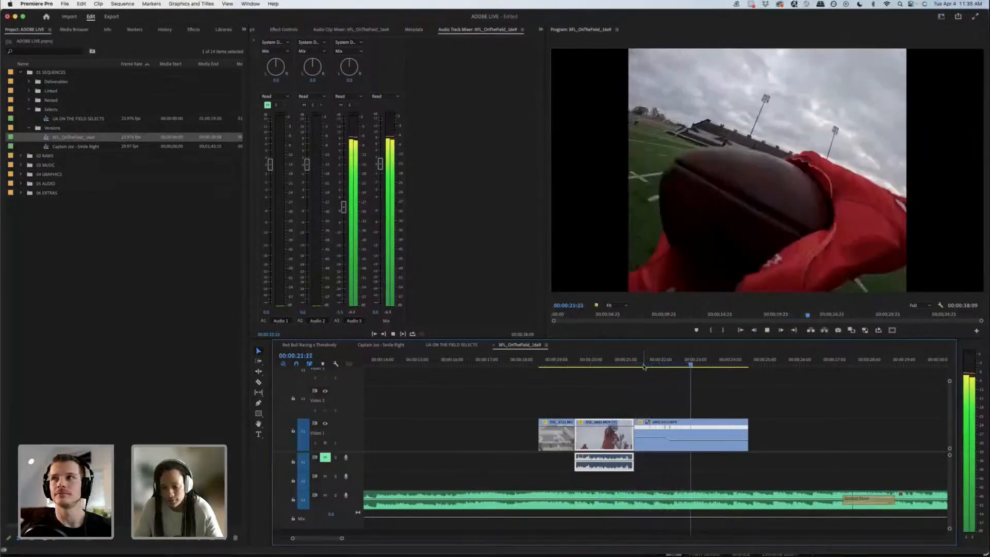
pyautogui.press('space')
# Step: Add a speed keyframe to the catch clip at 00:00:22:14 and ramp the footage after it gradually back up to 100% speed
pyautogui.moveTo(655, 363); pyautogui.dragTo(681, 355)
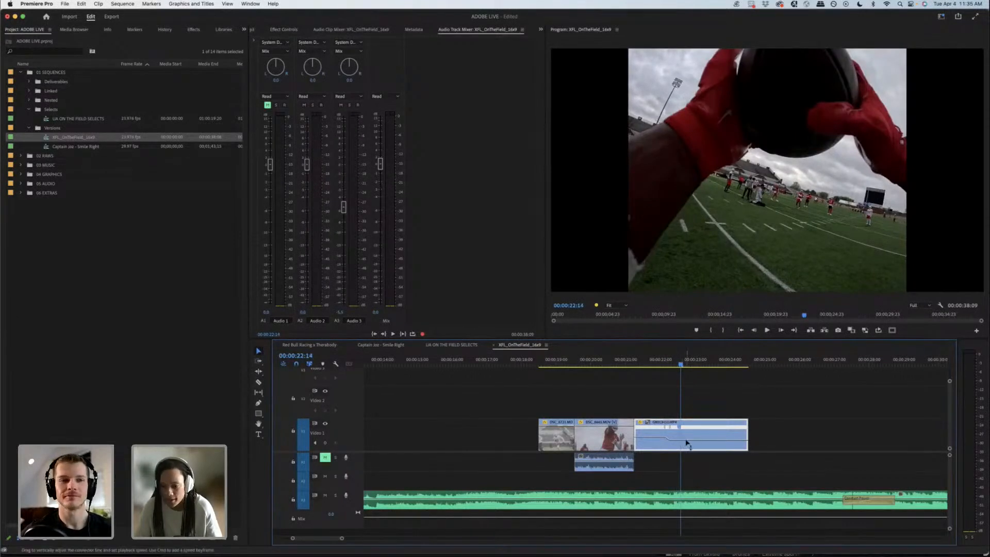
pyautogui.moveTo(685, 439); pyautogui.dragTo(686, 438)
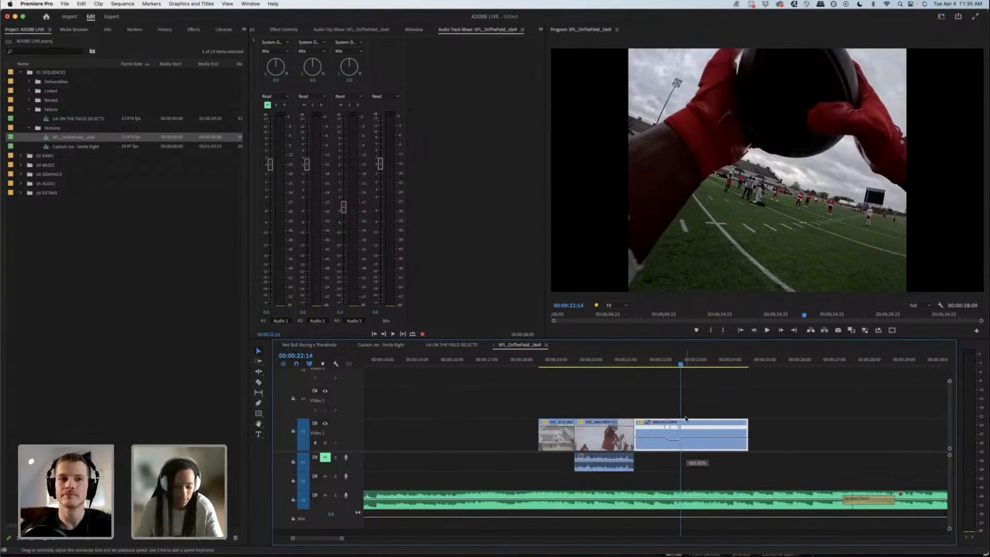
pyautogui.scroll(3, 686, 418)
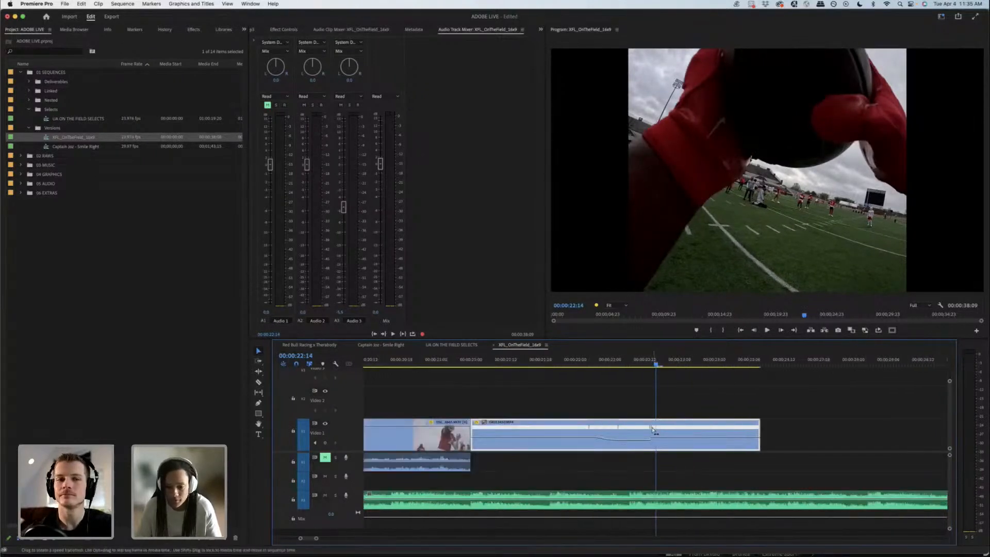
pyautogui.moveTo(652, 430); pyautogui.dragTo(658, 429)
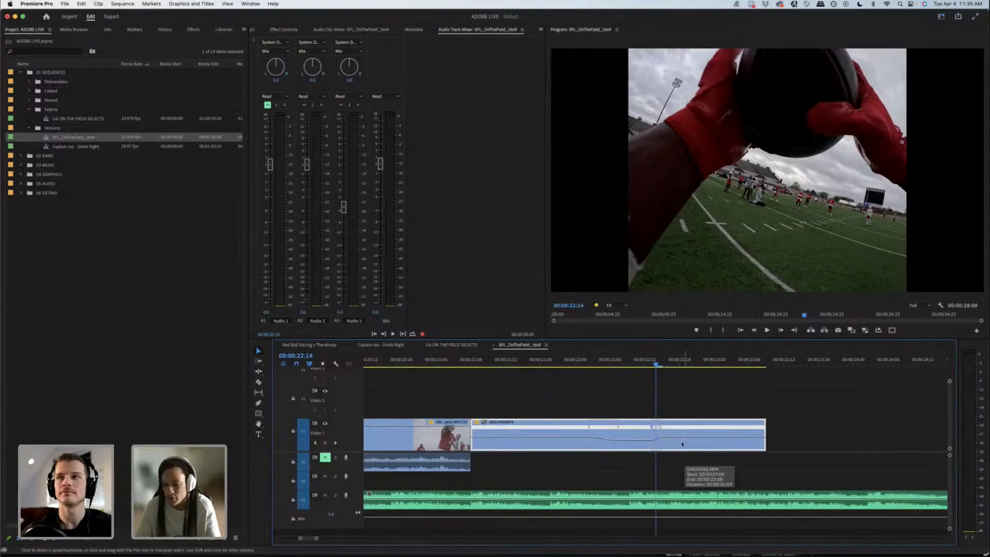
pyautogui.click(666, 428)
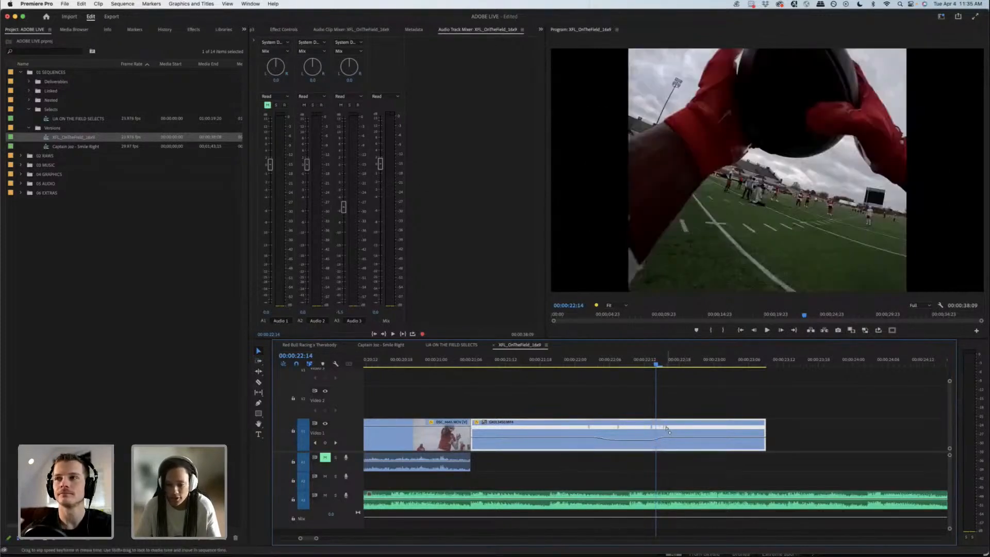
# Step: Play the catch clip with both speed ramps, including the lead-in from the quarterback throw
pyautogui.moveTo(608, 364); pyautogui.dragTo(489, 368)
pyautogui.press('space')
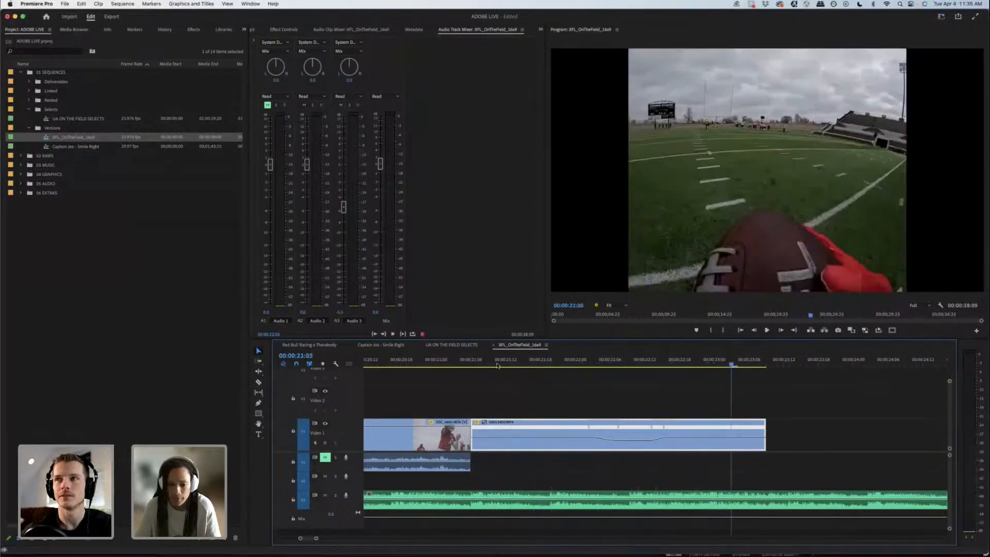
pyautogui.press('space')
pyautogui.moveTo(534, 364); pyautogui.dragTo(423, 367)
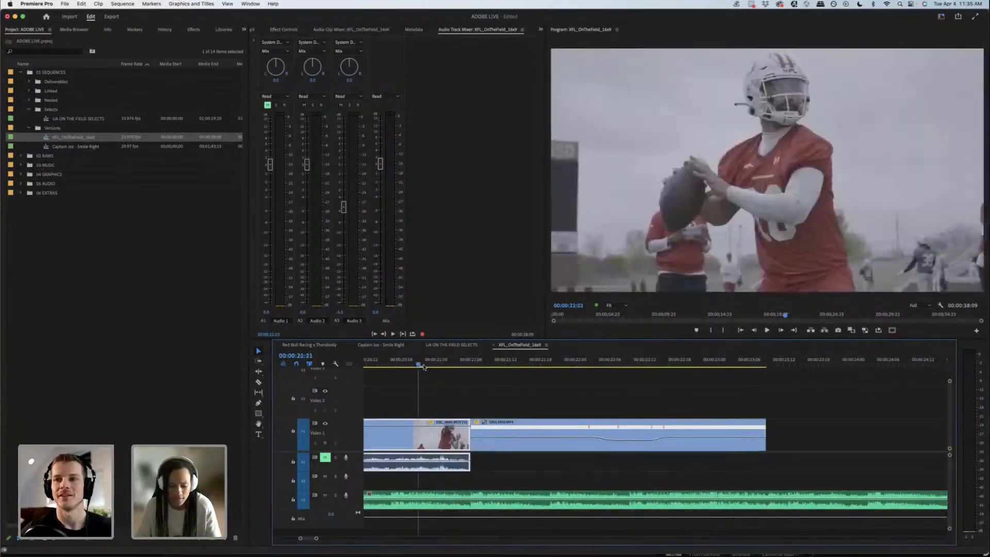
pyautogui.press('space')
pyautogui.press('-')
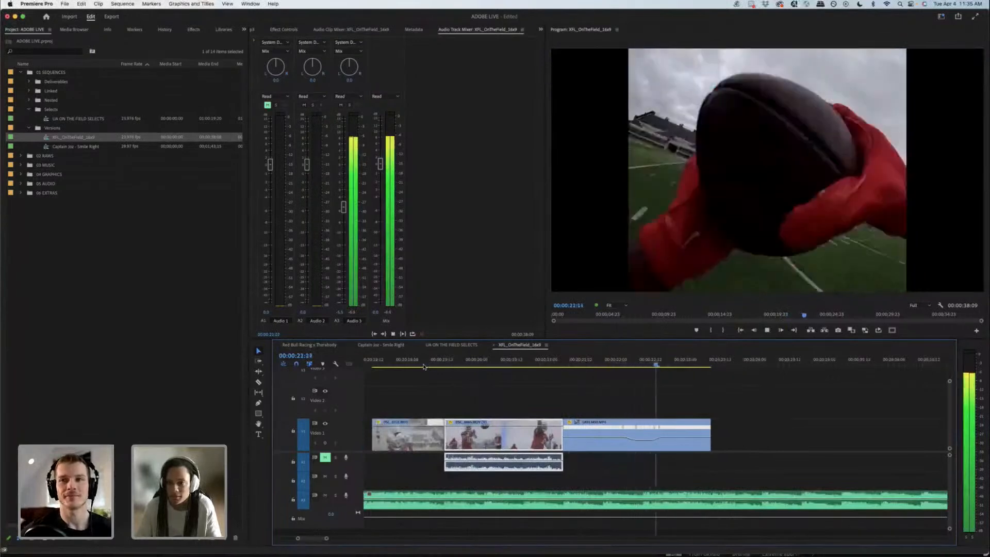
# Step: Trim the end of the catch clip to about 00:00:22:22
pyautogui.click(733, 436)
pyautogui.moveTo(706, 420); pyautogui.dragTo(678, 420)
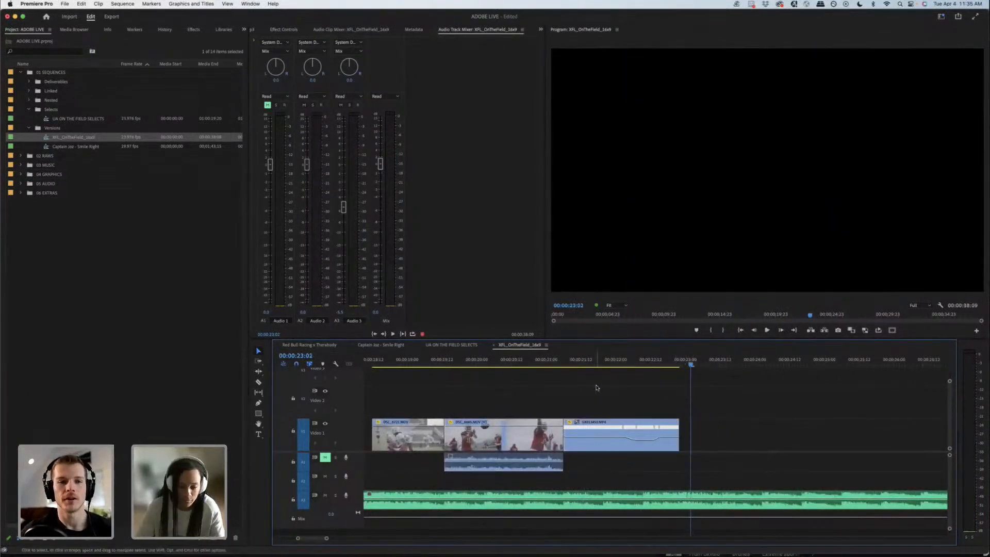
pyautogui.press('-')
pyautogui.press('-')
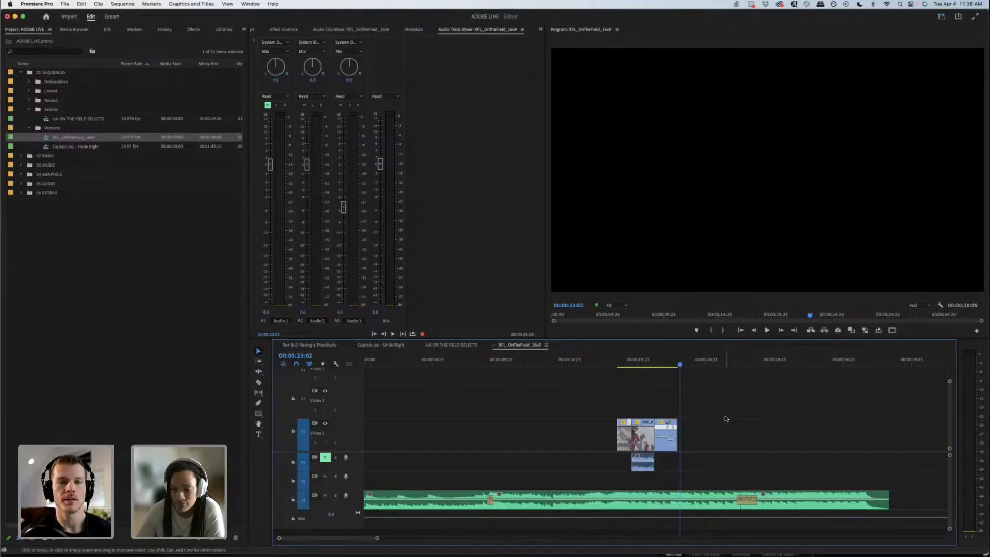
# Step: Review the transition from the throw into the catch and play through the end of the catch clip
pyautogui.moveTo(669, 359); pyautogui.dragTo(685, 359)
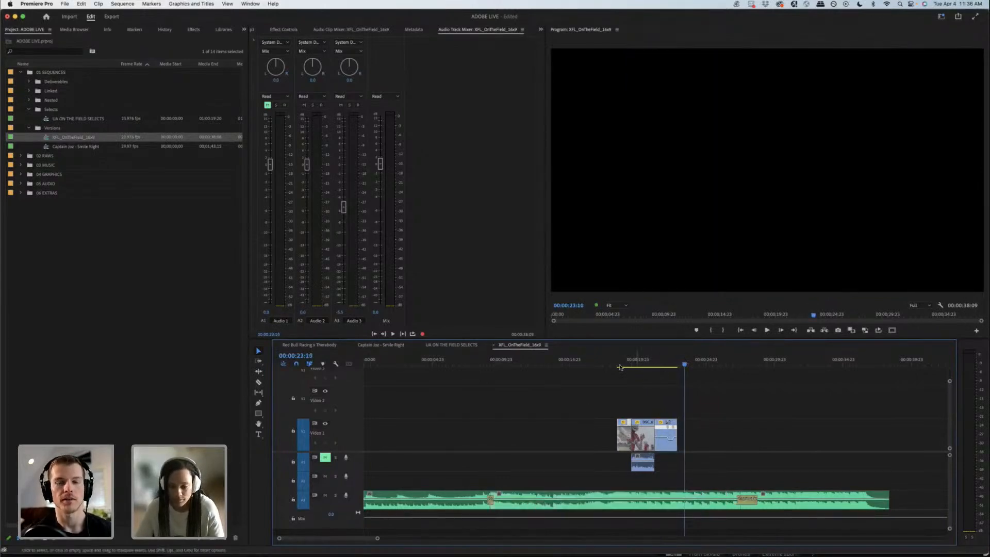
pyautogui.moveTo(621, 360); pyautogui.dragTo(657, 363)
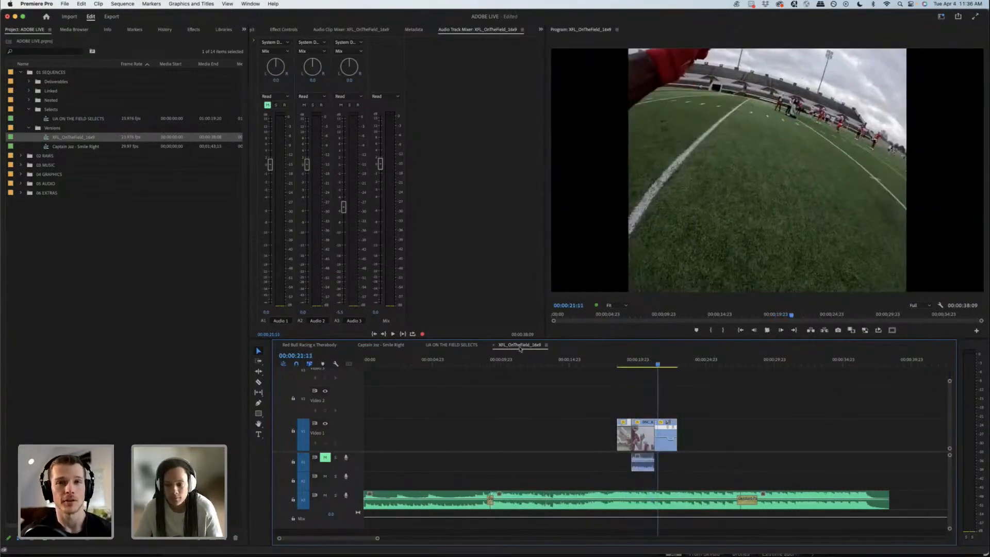
pyautogui.press('space')
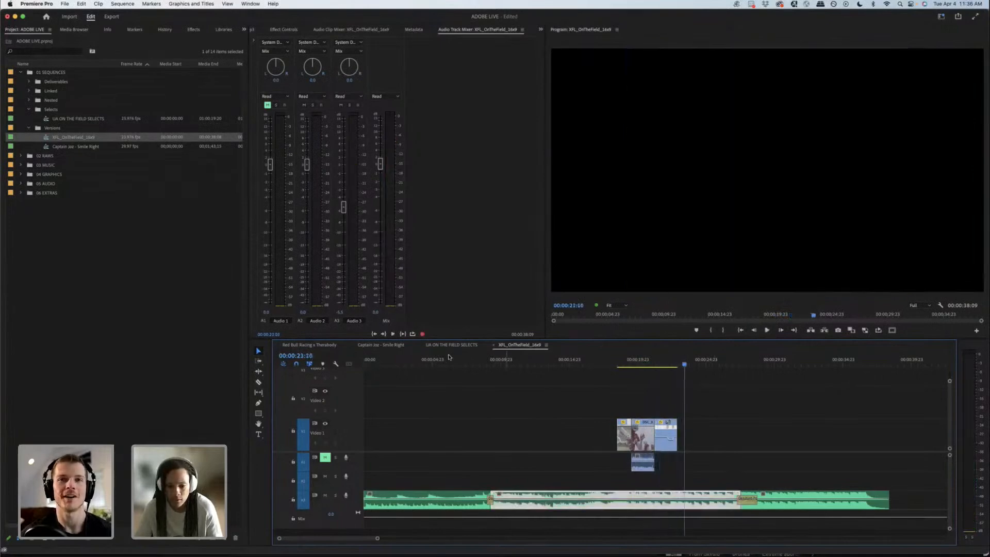
# Step: Scan the drills and plays footage in UA ON THE FIELD SELECTS, and return to the XFL_OnTheField_16x9 sequence
pyautogui.click(449, 345)
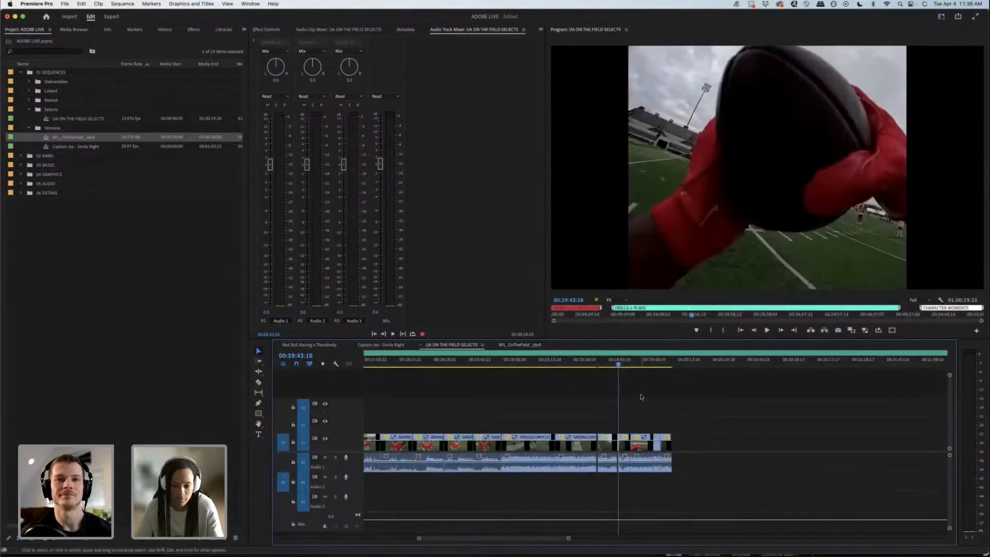
pyautogui.press('-')
pyautogui.press('-')
pyautogui.click(480, 364)
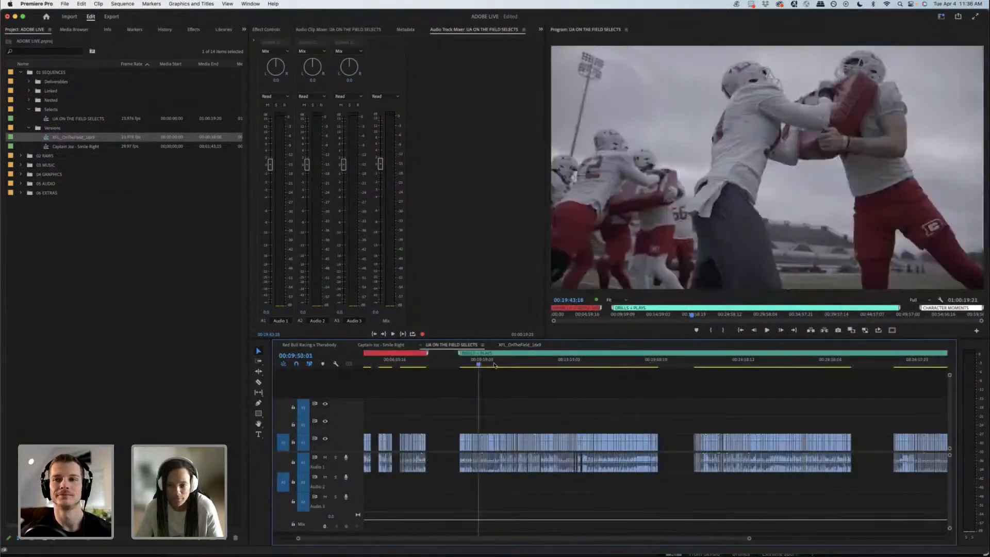
pyautogui.moveTo(494, 364); pyautogui.dragTo(713, 381)
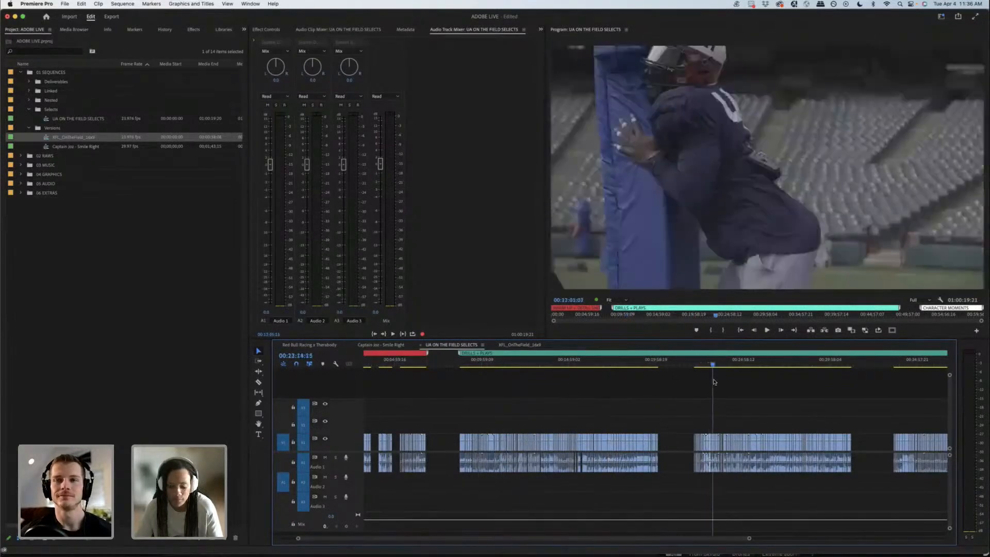
pyautogui.press('-')
pyautogui.click(520, 344)
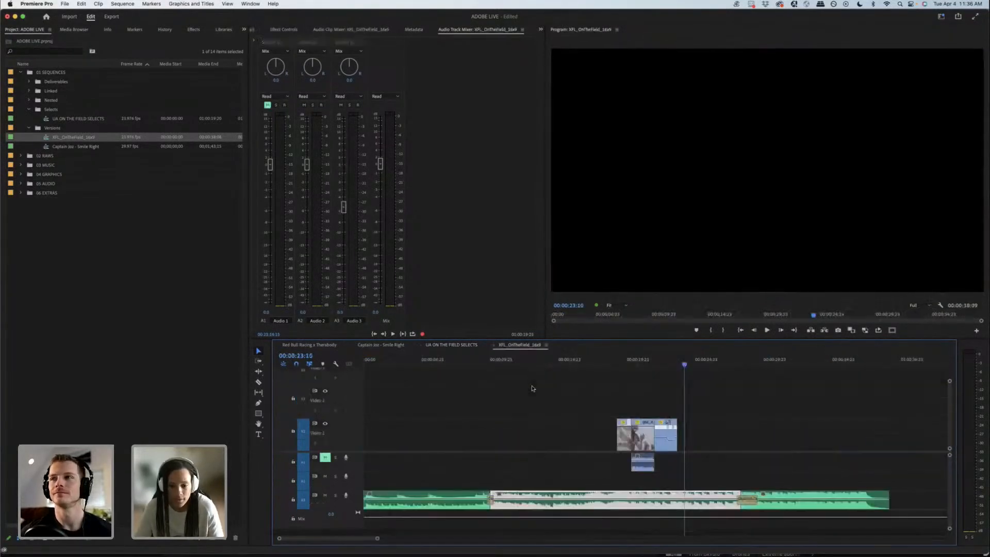
# Step: Survey the XFL_OnTheField_16x9 sequence and examine the opening music section up to 00:00:09:04
pyautogui.moveTo(504, 364); pyautogui.dragTo(681, 365)
pyautogui.click(443, 346)
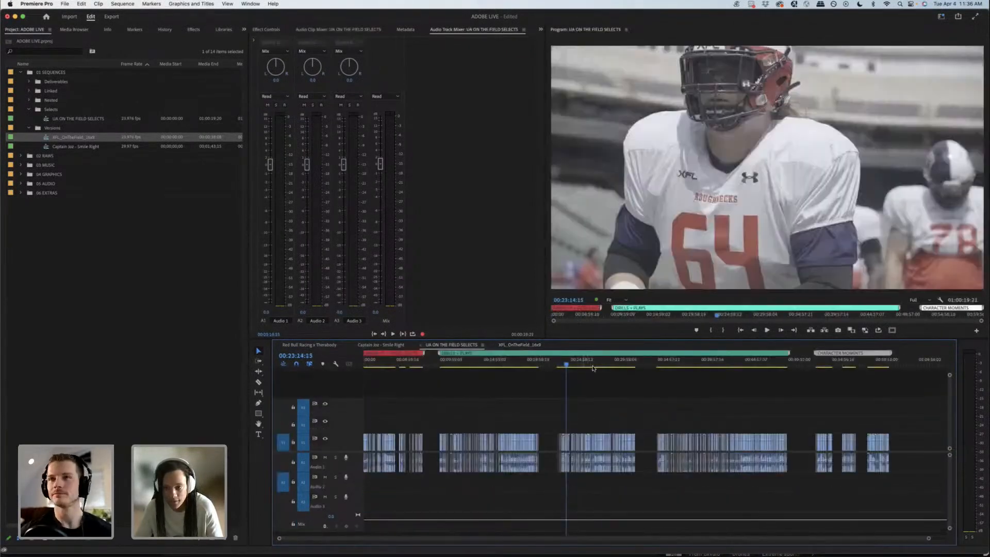
pyautogui.click(520, 346)
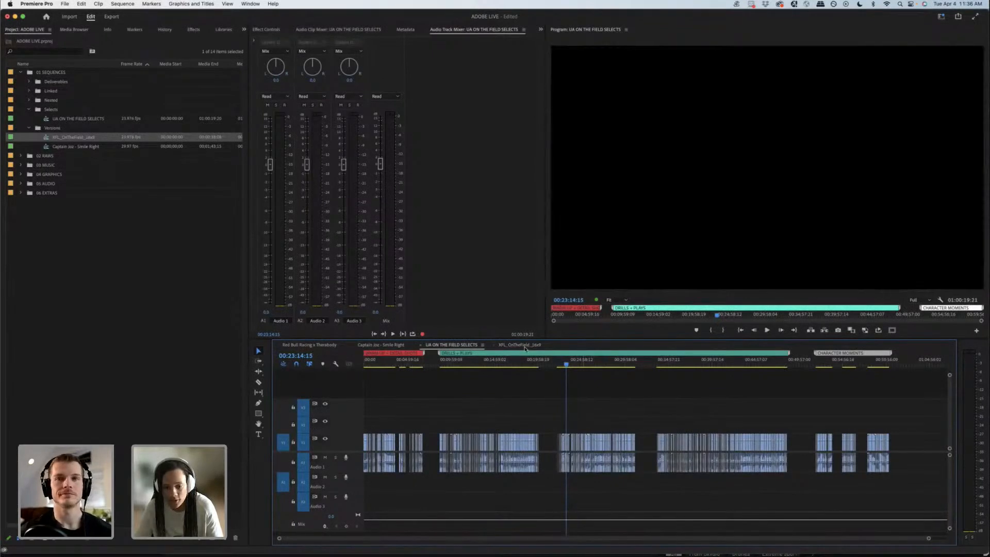
pyautogui.press('-')
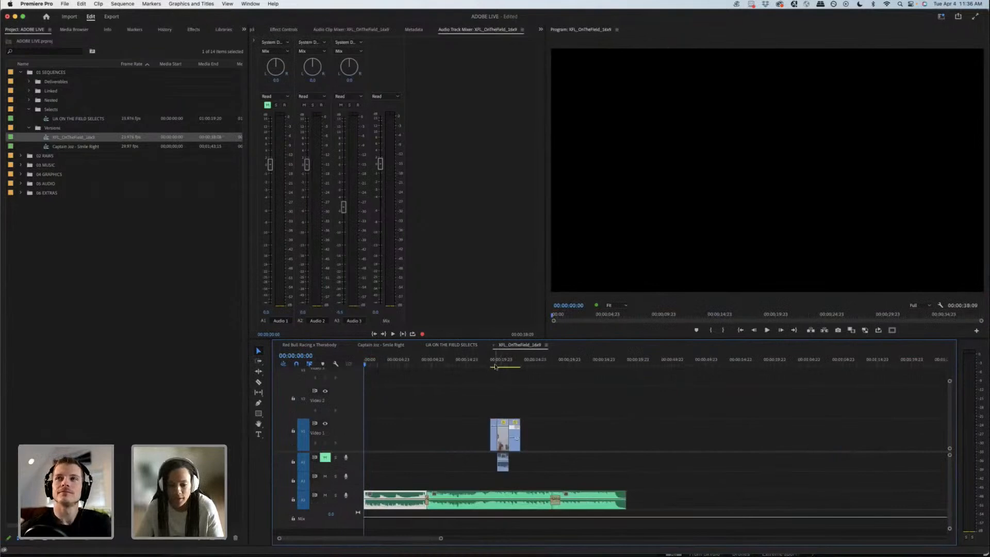
pyautogui.click(499, 365)
pyautogui.moveTo(508, 367); pyautogui.dragTo(355, 379)
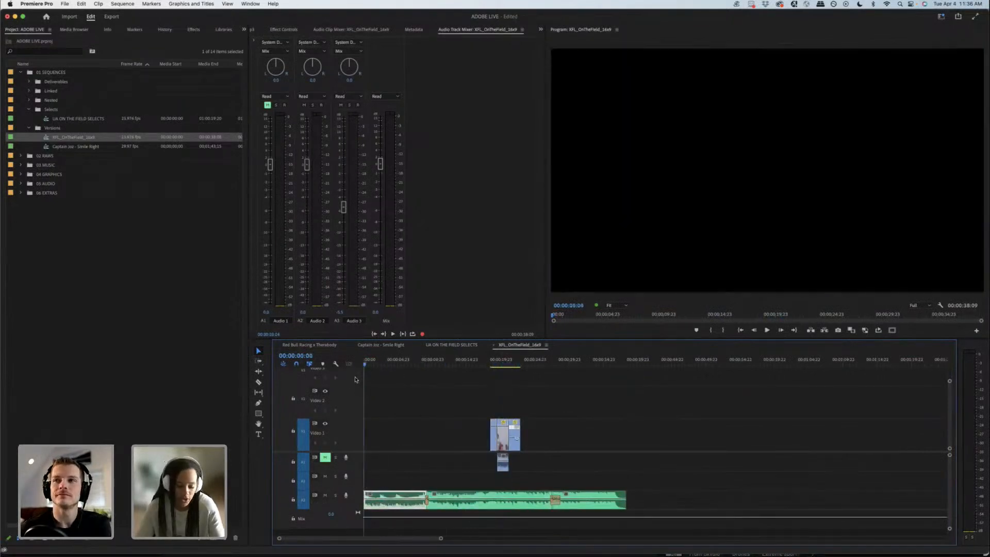
pyautogui.press('=')
pyautogui.press('=')
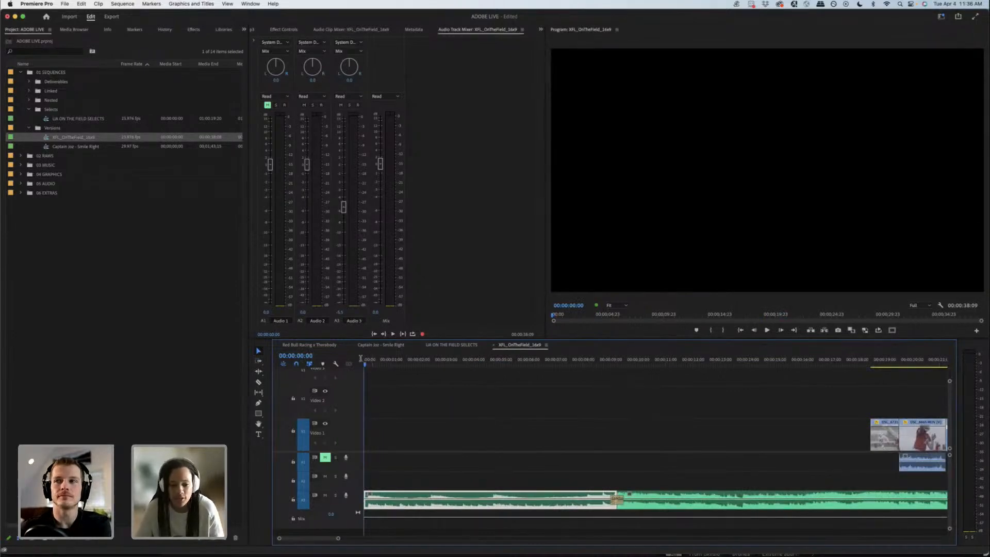
pyautogui.moveTo(365, 365); pyautogui.dragTo(492, 366)
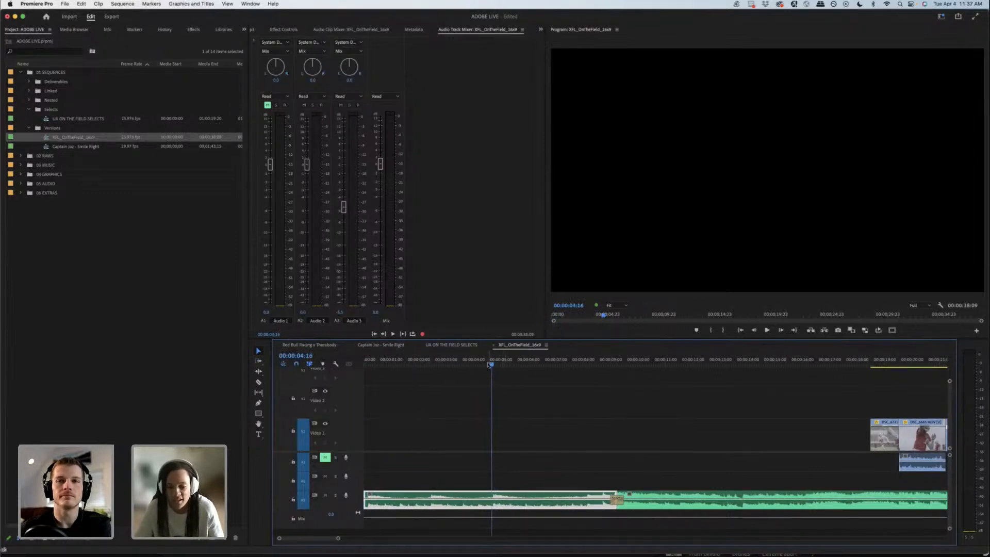
pyautogui.moveTo(490, 364); pyautogui.dragTo(615, 365)
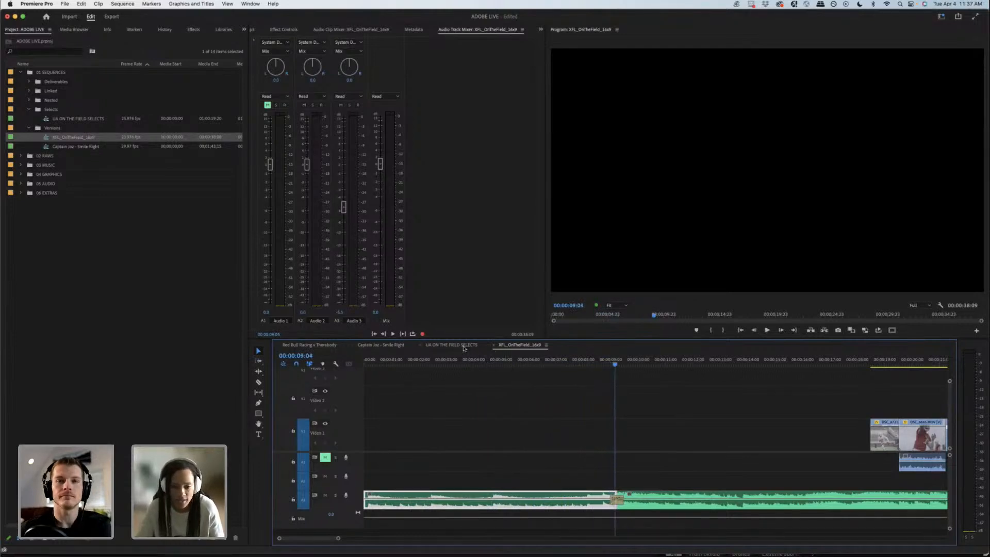
# Step: Scan the drills and warm-up footage in UA ON THE FIELD SELECTS for a shot to open the edit
pyautogui.click(464, 346)
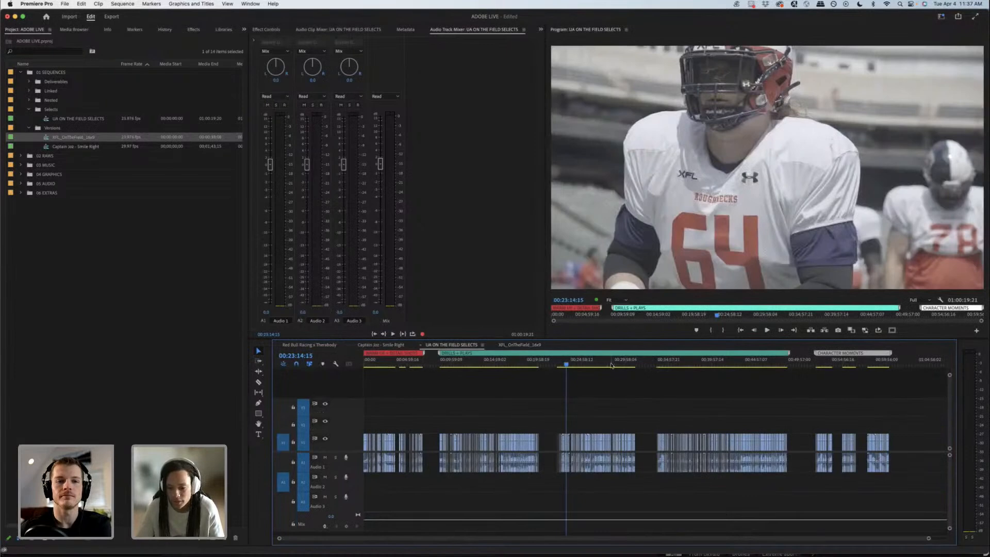
pyautogui.click(618, 365)
pyautogui.moveTo(620, 365); pyautogui.dragTo(633, 365)
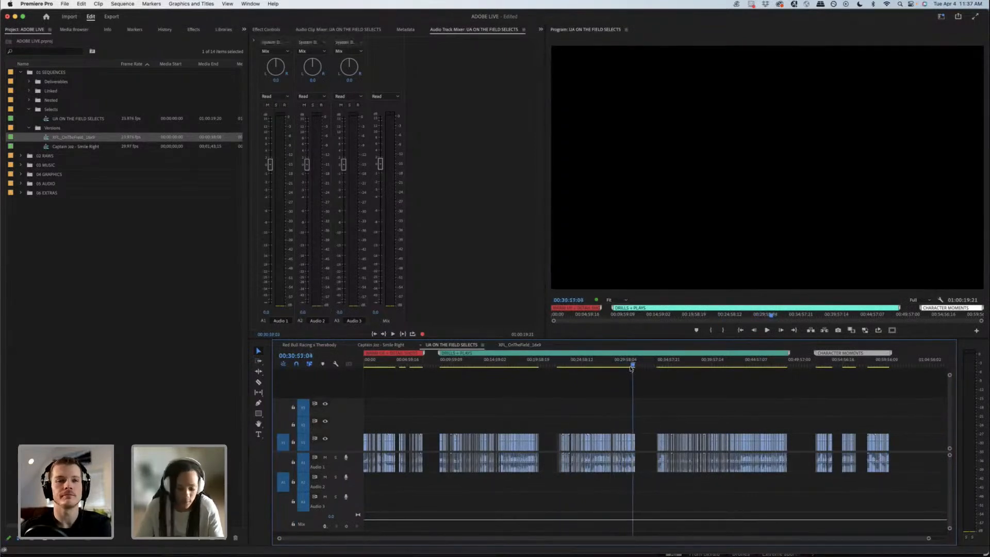
pyautogui.press('=')
pyautogui.press('=')
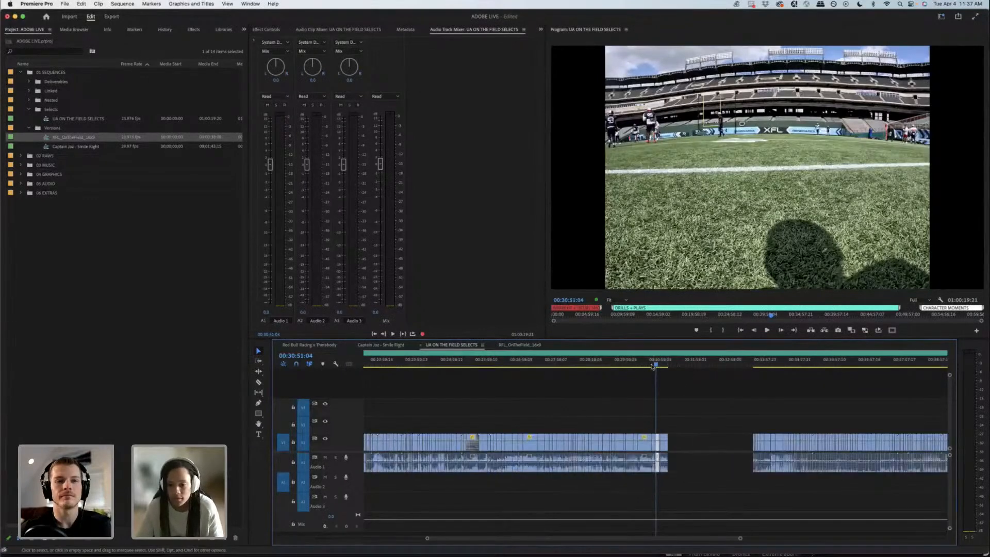
pyautogui.moveTo(630, 367); pyautogui.dragTo(567, 371)
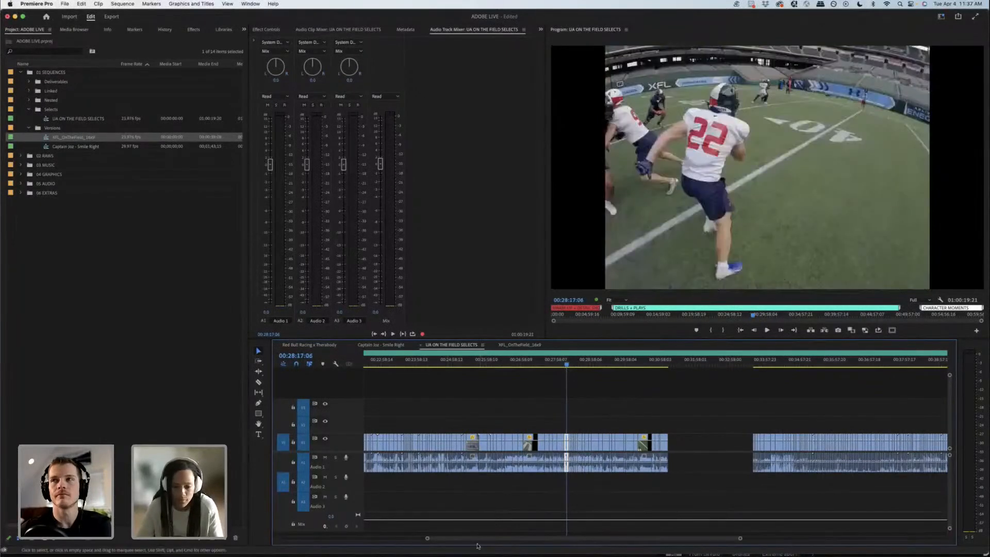
pyautogui.moveTo(446, 543); pyautogui.dragTo(304, 540)
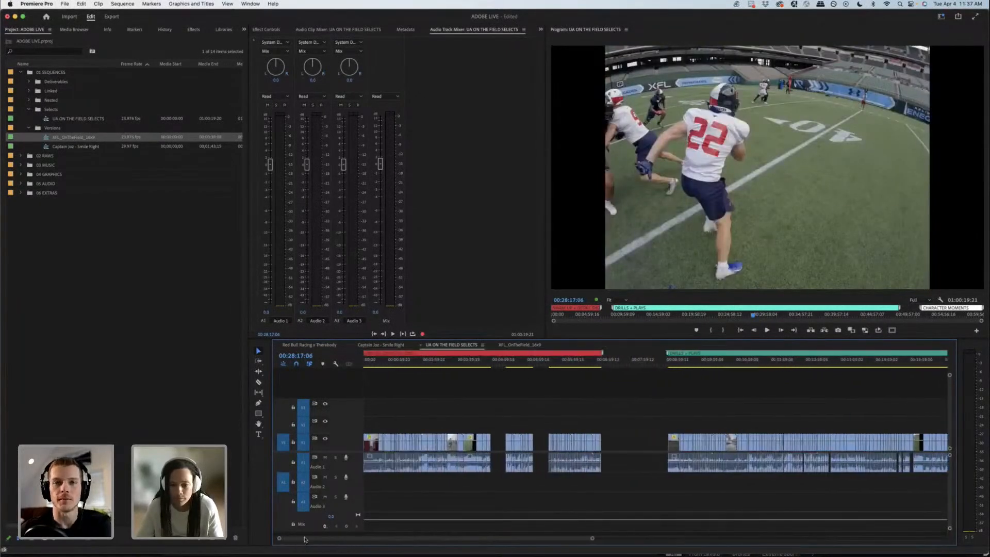
pyautogui.moveTo(509, 366); pyautogui.dragTo(531, 364)
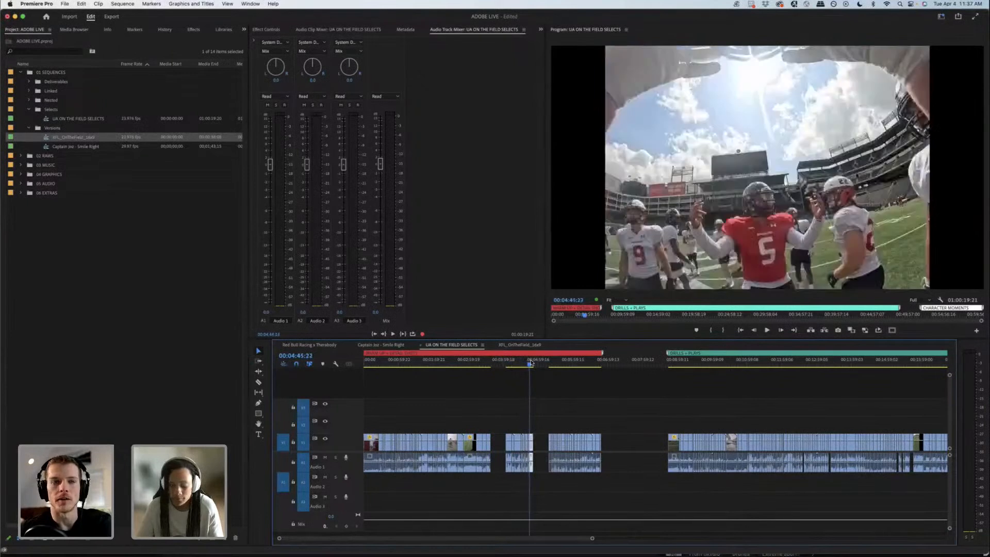
pyautogui.press('=')
pyautogui.press('=')
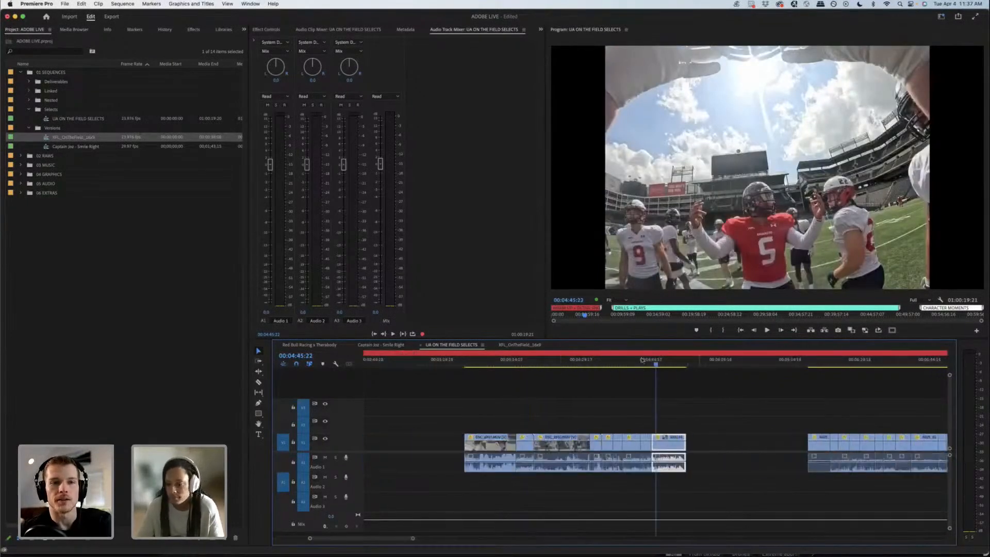
pyautogui.moveTo(646, 367); pyautogui.dragTo(641, 367)
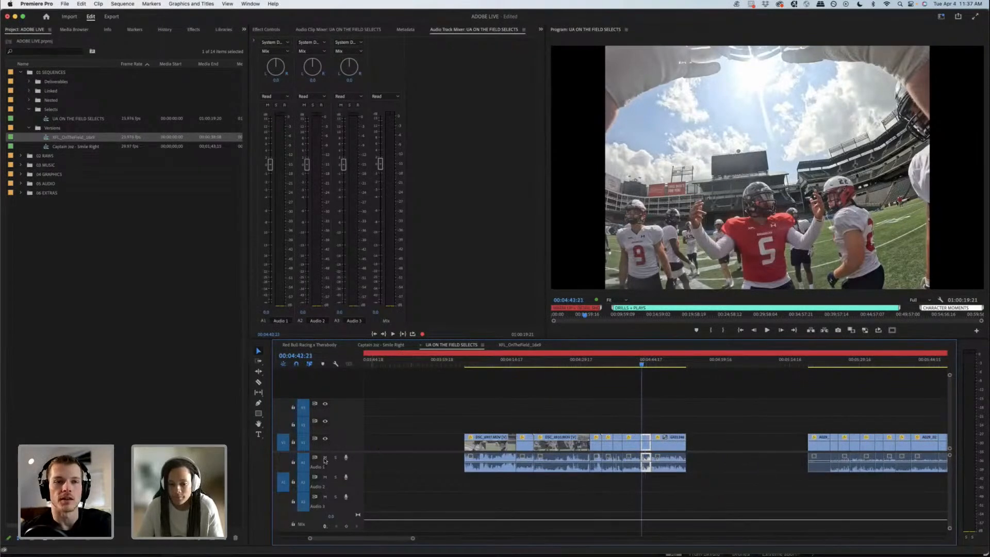
# Step: Mute Audio 1 in the selects and copy the helmet close-up clip at 00:04:39 to the start of XFL_OnTheField_16x9
pyautogui.click(325, 458)
pyautogui.press('space')
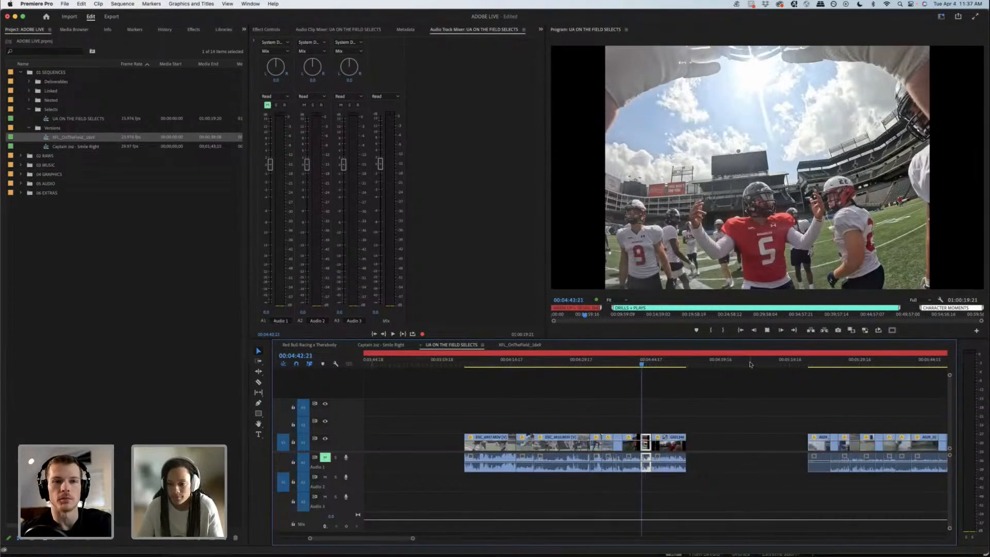
pyautogui.click(627, 369)
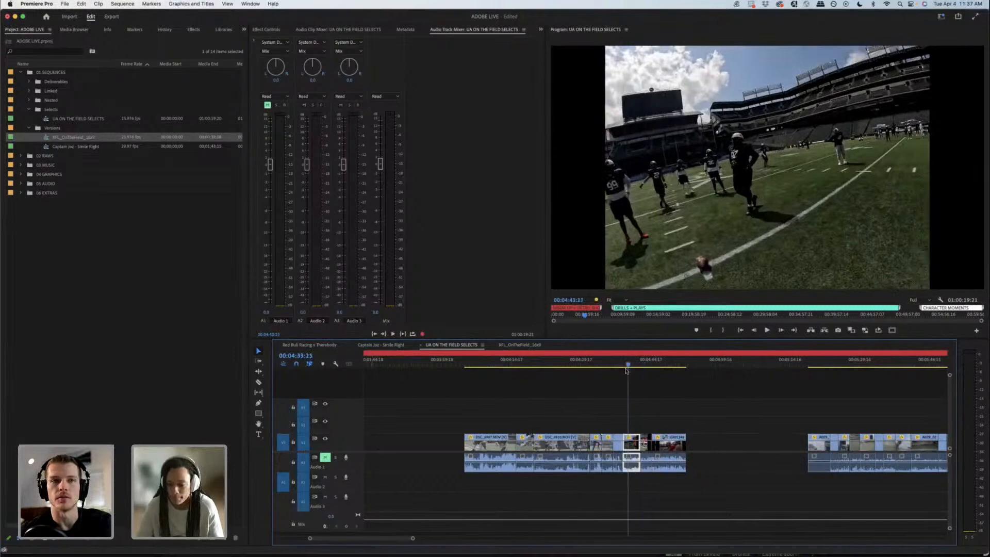
pyautogui.moveTo(628, 369)
pyautogui.mouseDown()
pyautogui.moveTo(637, 367)
pyautogui.moveTo(497, 392)
pyautogui.moveTo(640, 397)
pyautogui.moveTo(656, 358)
pyautogui.moveTo(628, 363)
pyautogui.mouseUp()
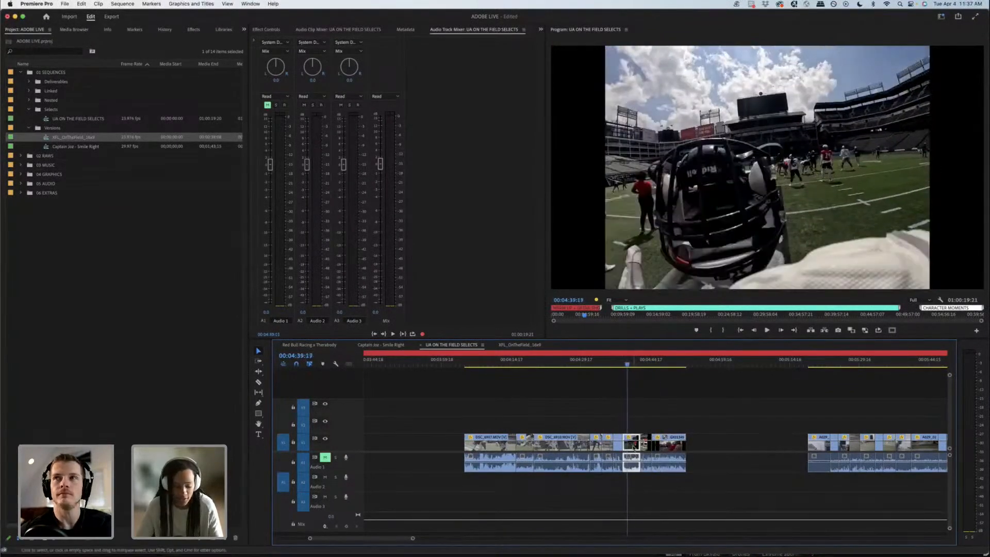
pyautogui.click(521, 345)
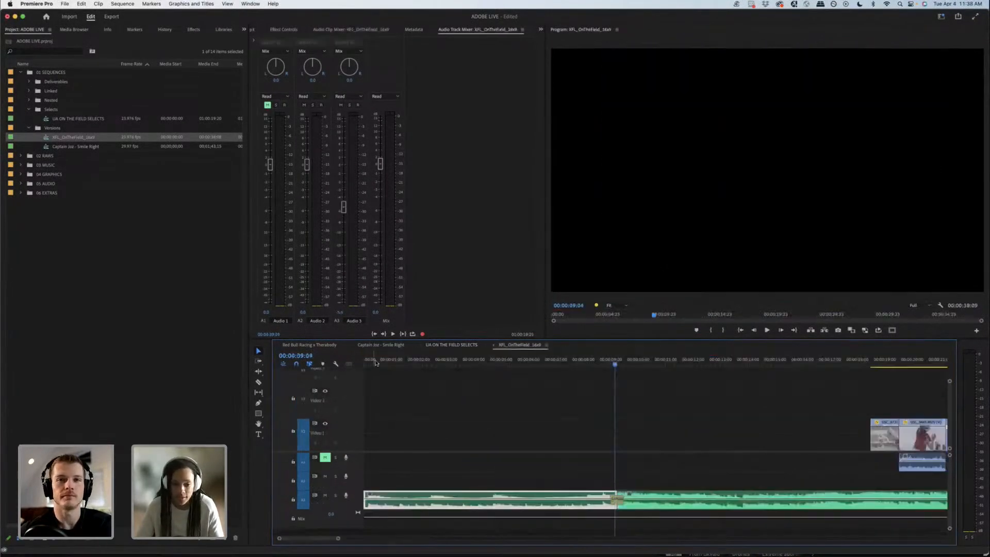
pyautogui.press('super+v')
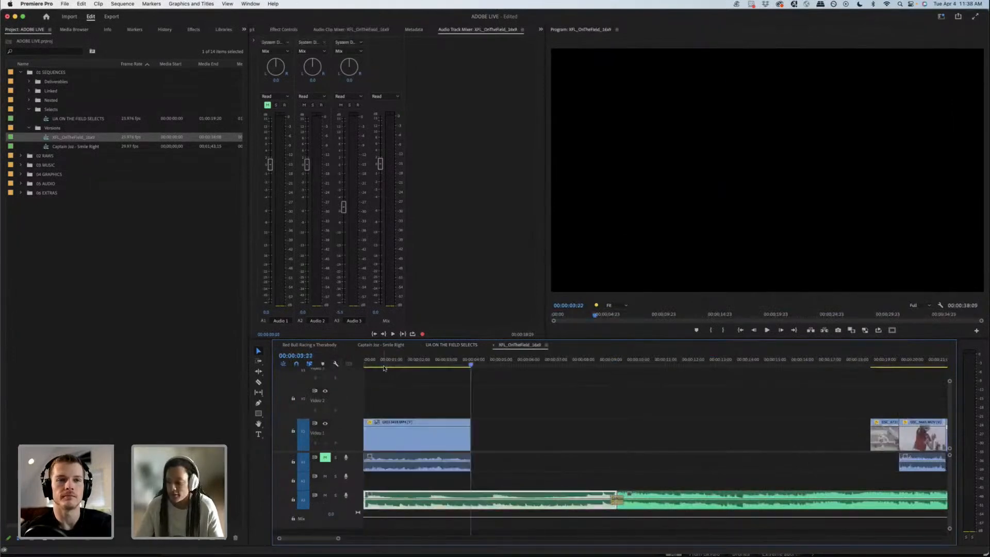
# Step: Trim the end of the opening helmet clip to about 00:00:02:11
pyautogui.click(383, 363)
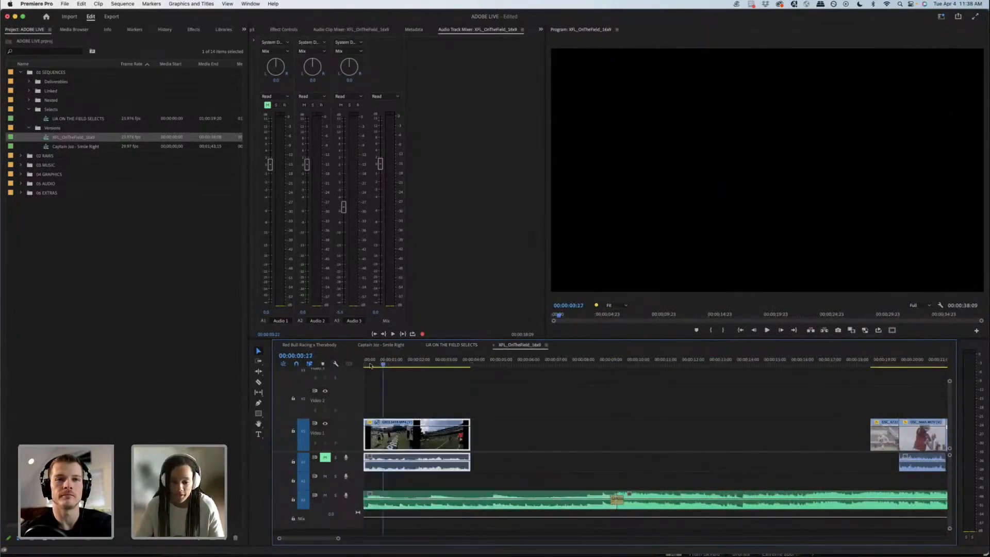
pyautogui.moveTo(372, 365); pyautogui.dragTo(430, 355)
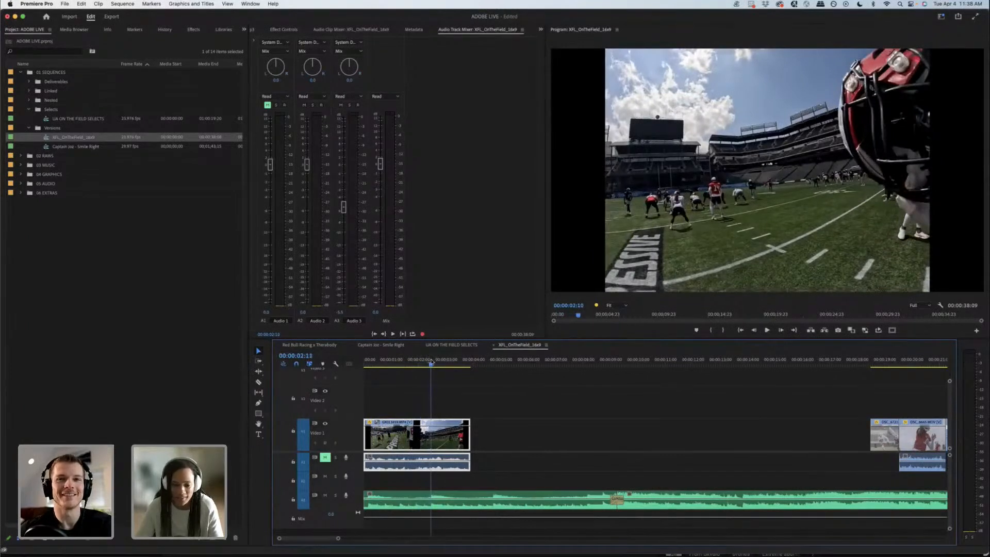
pyautogui.moveTo(470, 432); pyautogui.dragTo(430, 432)
# Step: Copy the Defenders number 3 clip at 00:03:27 from the selects and paste it directly after the opening clip in XFL_OnTheField_16x9
pyautogui.click(451, 345)
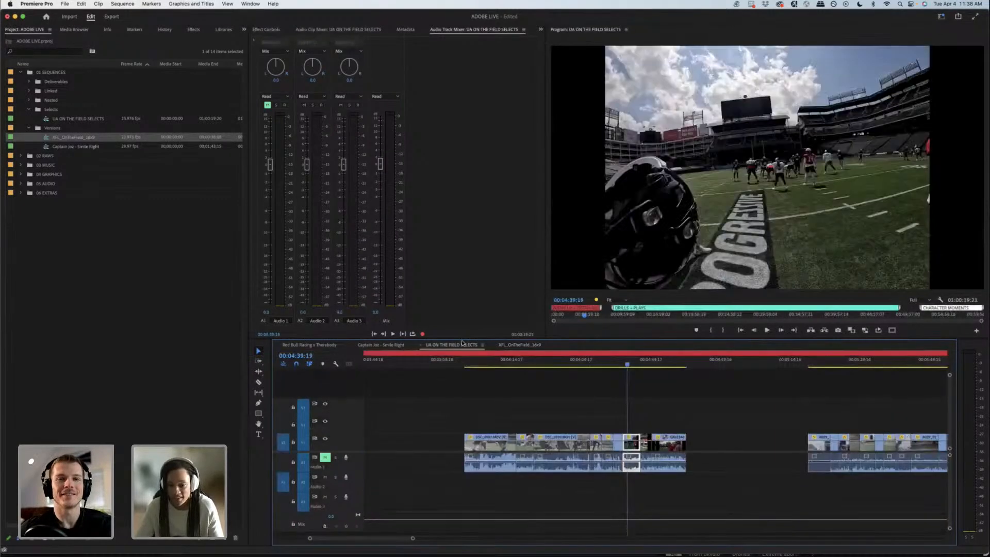
pyautogui.click(640, 364)
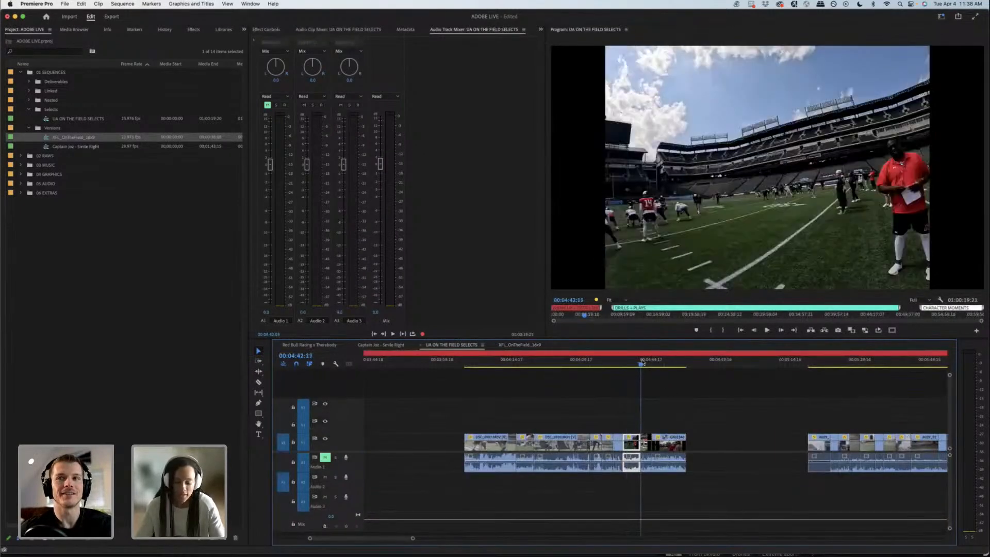
pyautogui.press('-')
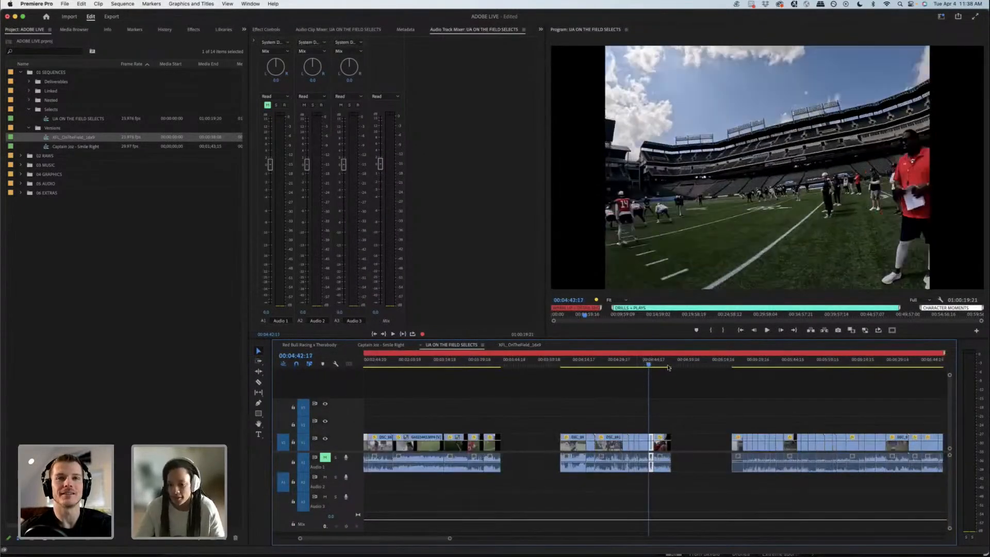
pyautogui.moveTo(660, 359); pyautogui.dragTo(703, 364)
pyautogui.moveTo(459, 365); pyautogui.dragTo(473, 363)
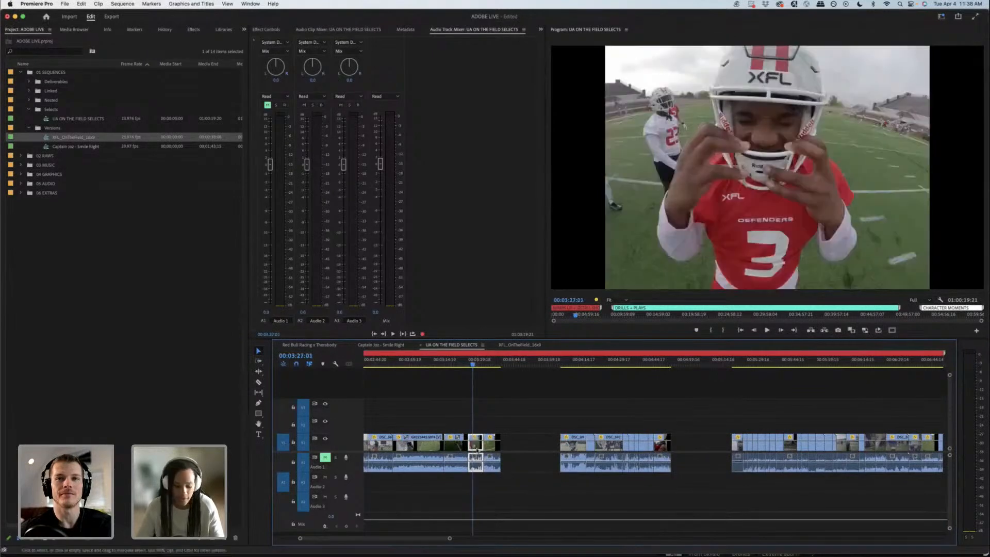
pyautogui.click(515, 346)
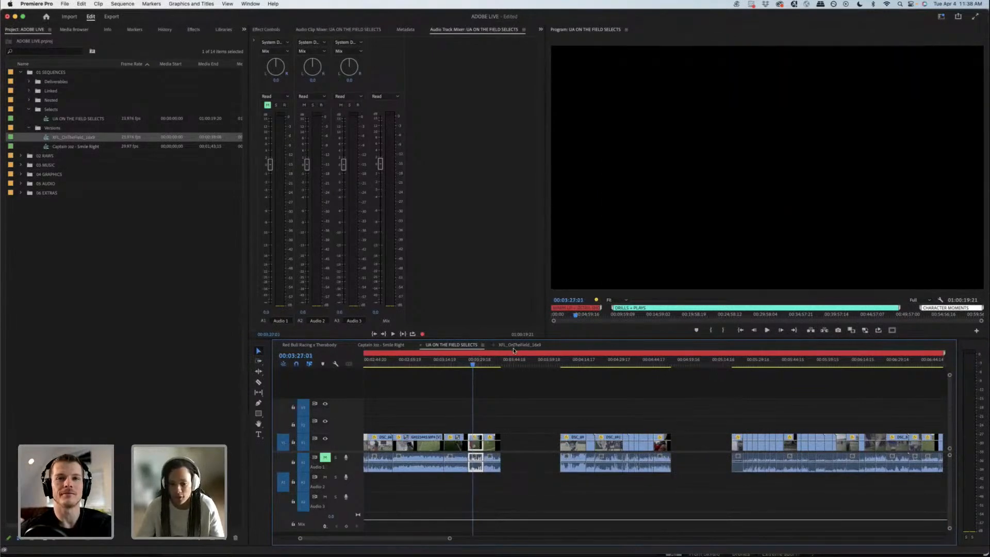
pyautogui.press('.')
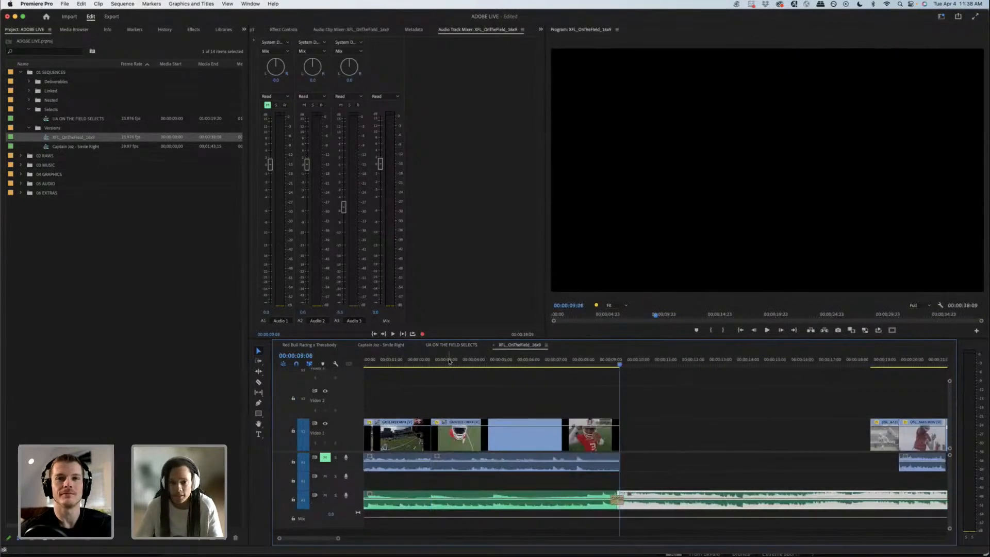
# Step: Shorten the Defenders number 3 clip from both ends so it follows the opening clip and ends at 00:00:04:17
pyautogui.moveTo(449, 361); pyautogui.dragTo(480, 366)
pyautogui.moveTo(477, 439); pyautogui.dragTo(475, 441)
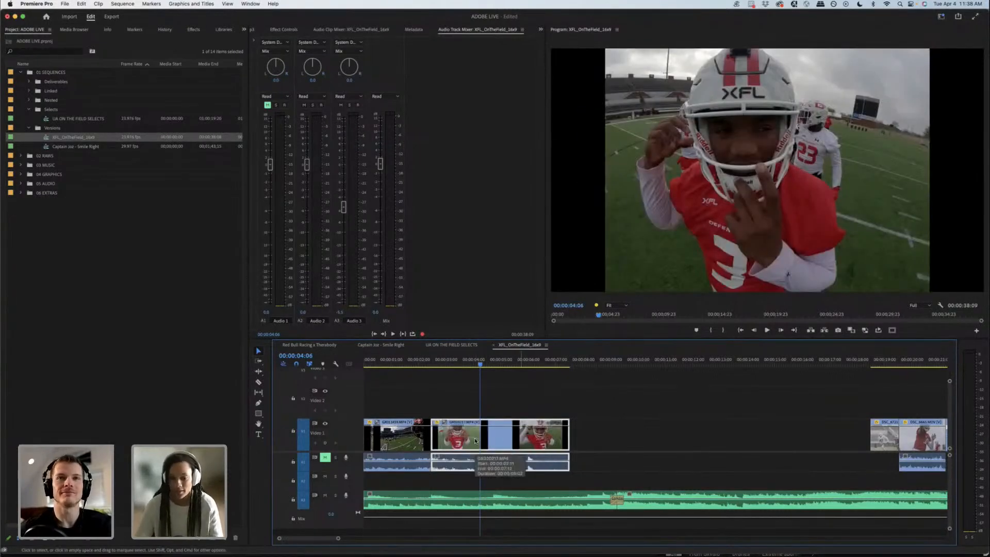
pyautogui.click(486, 364)
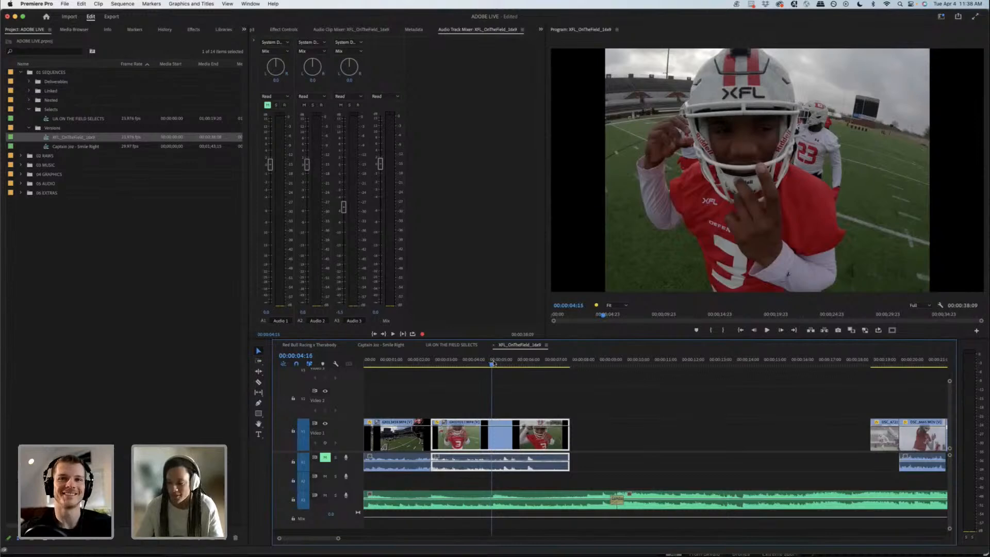
pyautogui.moveTo(493, 364); pyautogui.dragTo(495, 364)
pyautogui.moveTo(566, 440); pyautogui.dragTo(488, 442)
pyautogui.click(434, 393)
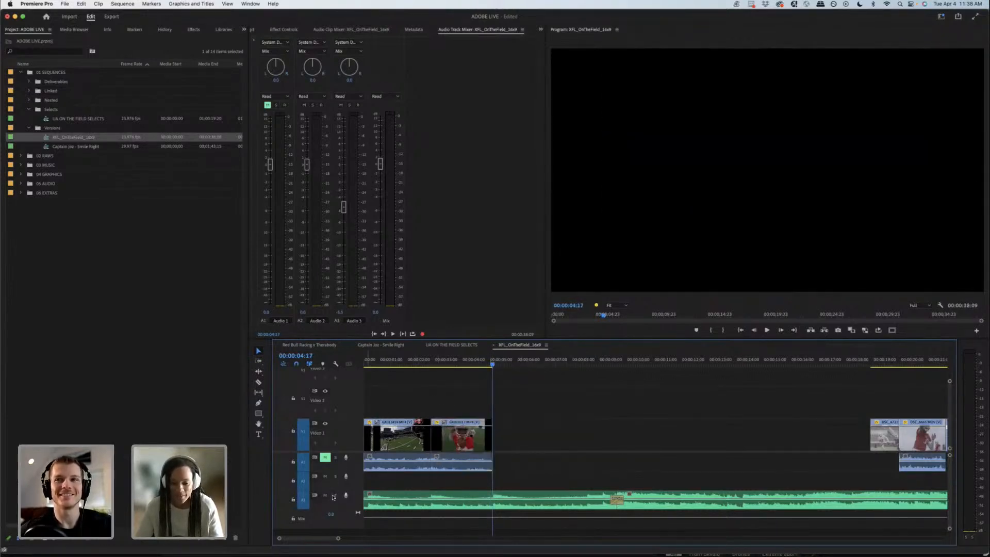
# Step: Mute the music on Audio 3 and review the two opening clips from the start of the sequence
pyautogui.click(325, 496)
pyautogui.press('Home')
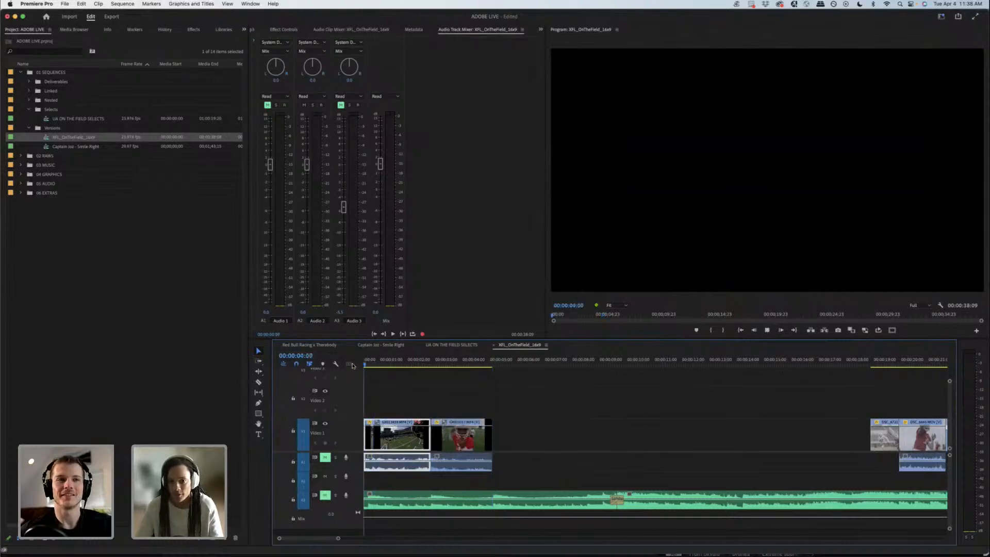
pyautogui.press('space')
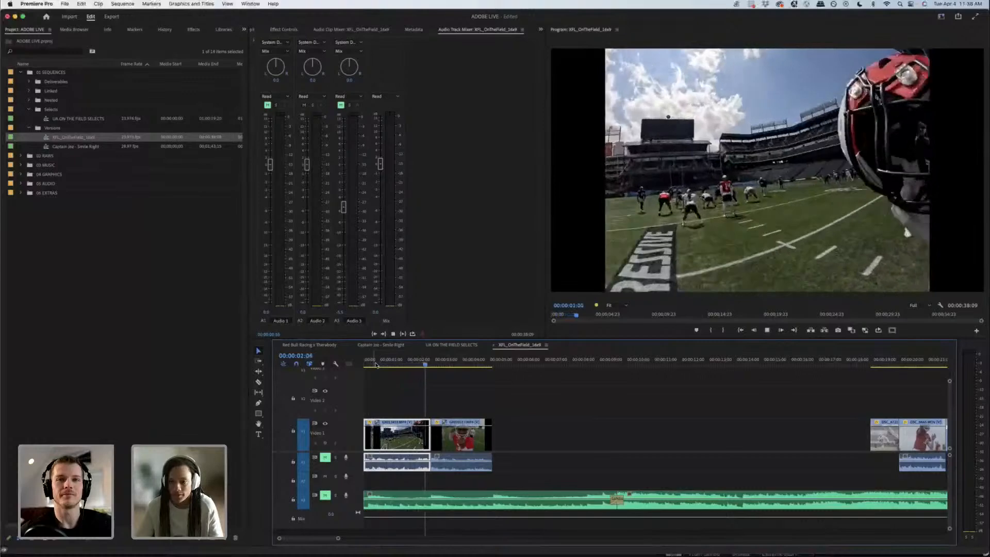
pyautogui.press('space')
pyautogui.moveTo(461, 368); pyautogui.dragTo(474, 365)
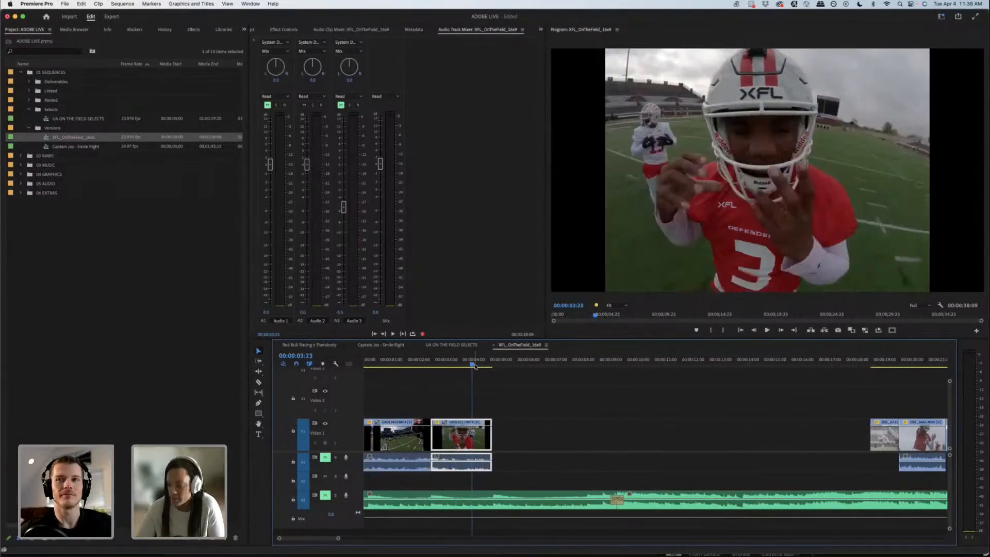
pyautogui.moveTo(388, 365); pyautogui.dragTo(469, 359)
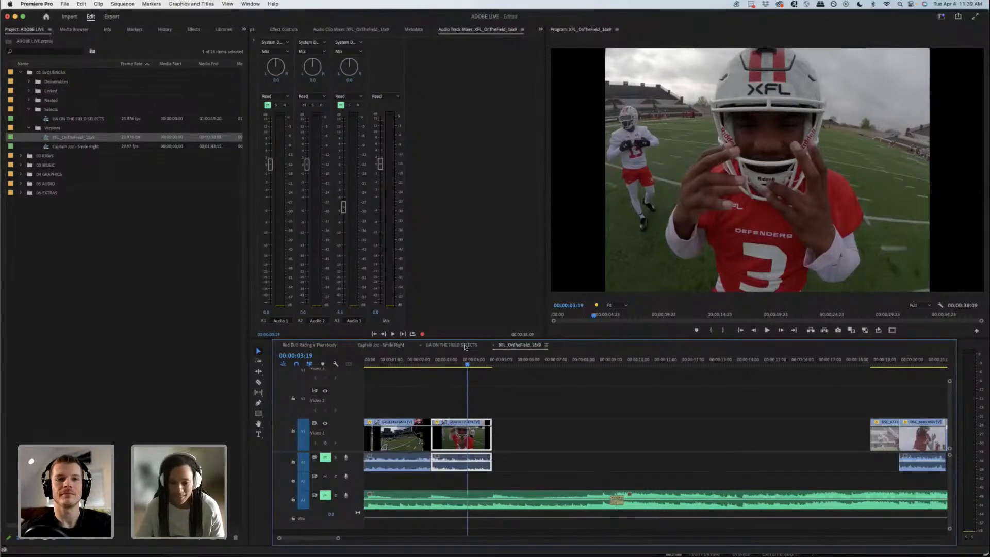
# Step: Trim the first 16 frames off the opening helmet clip and move it back to the start of the sequence
pyautogui.press('Home')
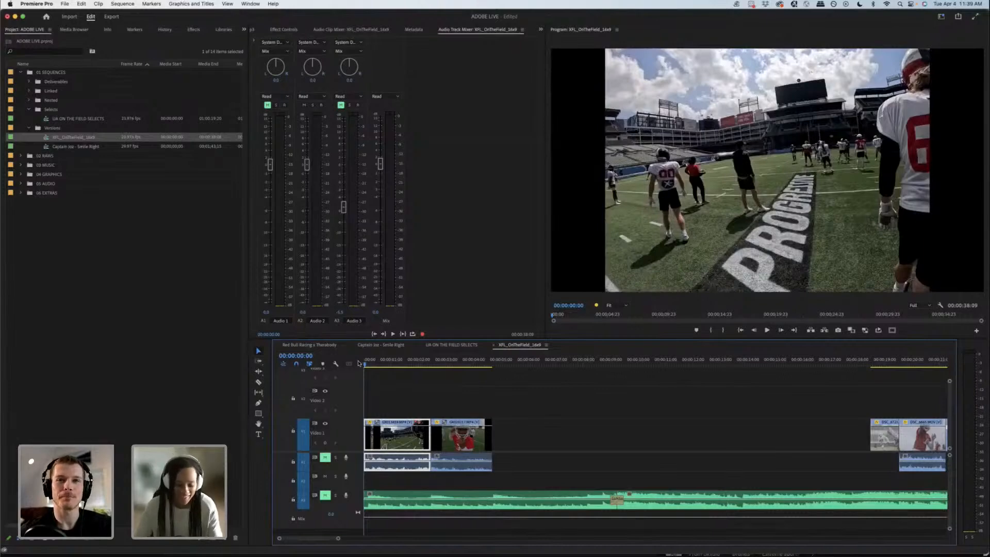
pyautogui.press('=')
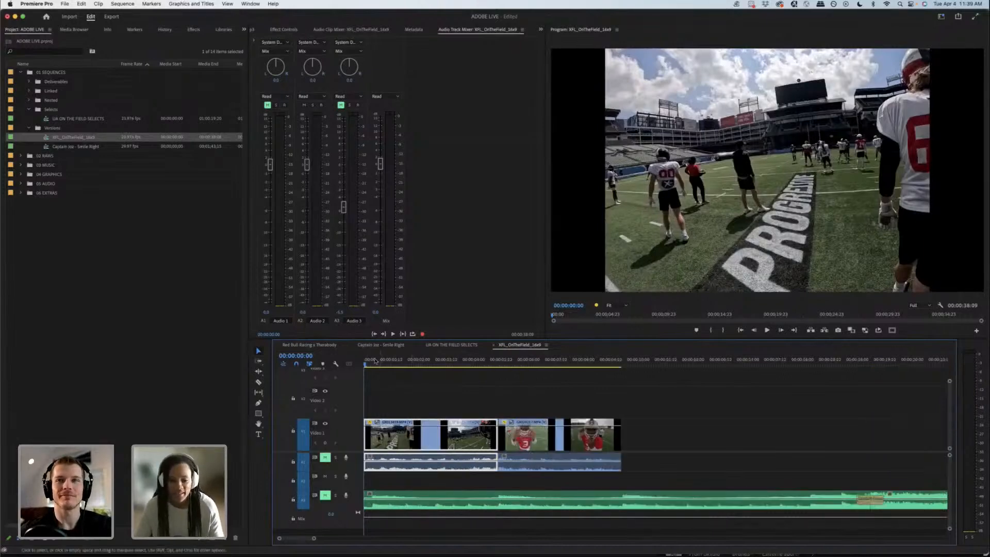
pyautogui.moveTo(375, 361); pyautogui.dragTo(401, 363)
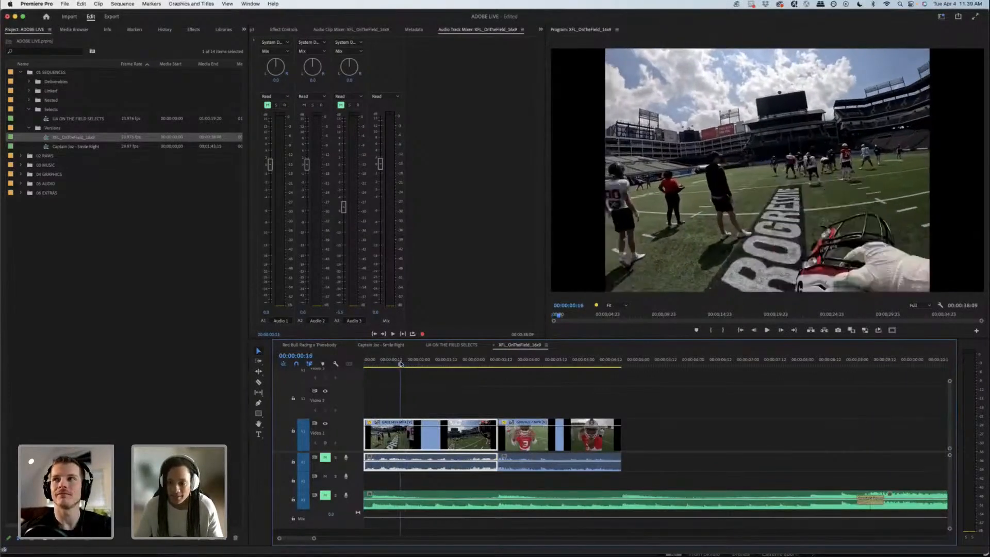
pyautogui.moveTo(367, 447)
pyautogui.mouseDown()
pyautogui.moveTo(401, 444)
pyautogui.moveTo(385, 442)
pyautogui.mouseUp()
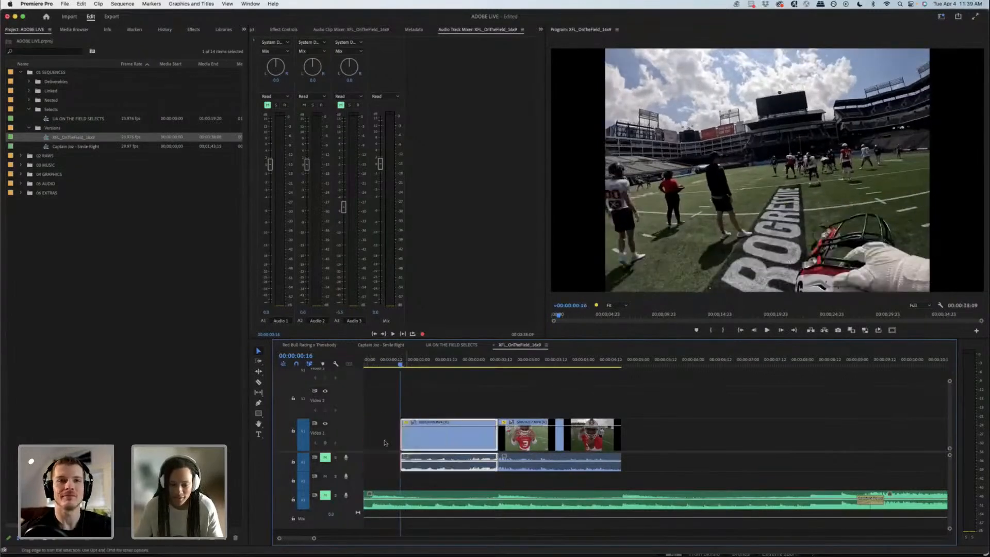
pyautogui.press('Home')
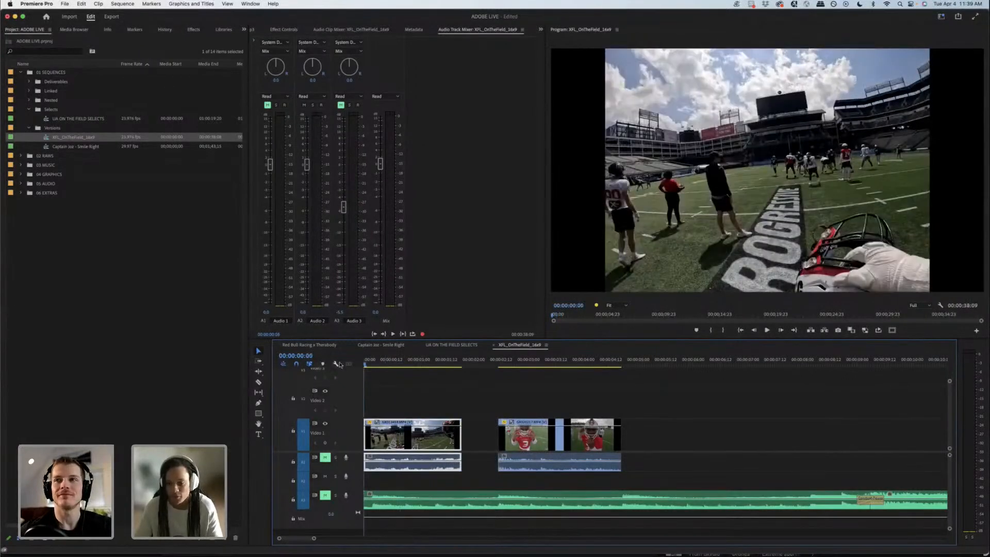
# Step: Move the Defenders number 3 clip to 00:00:01:08 over the opening clip's tail and trim its end to 00:00:02:11
pyautogui.moveTo(393, 364); pyautogui.dragTo(436, 355)
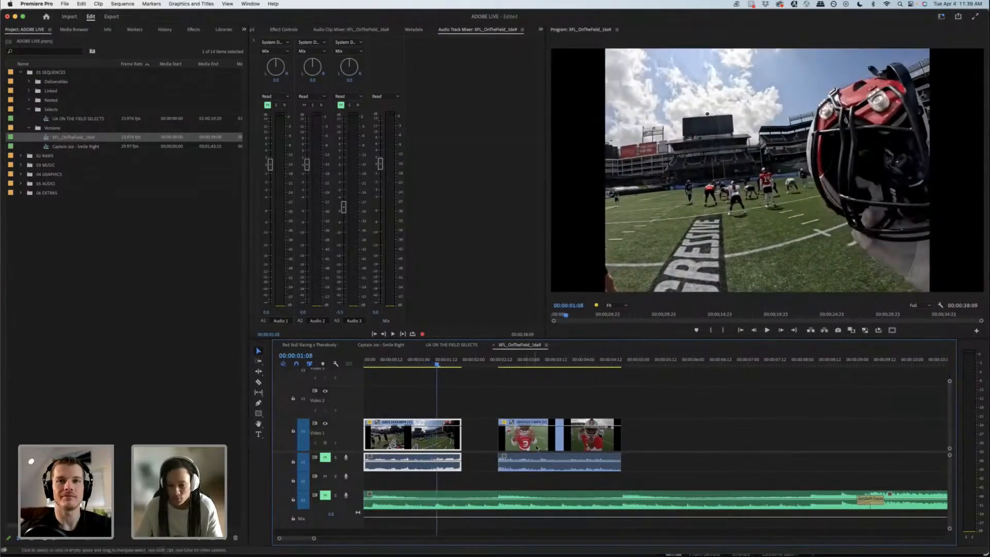
pyautogui.moveTo(539, 438); pyautogui.dragTo(477, 446)
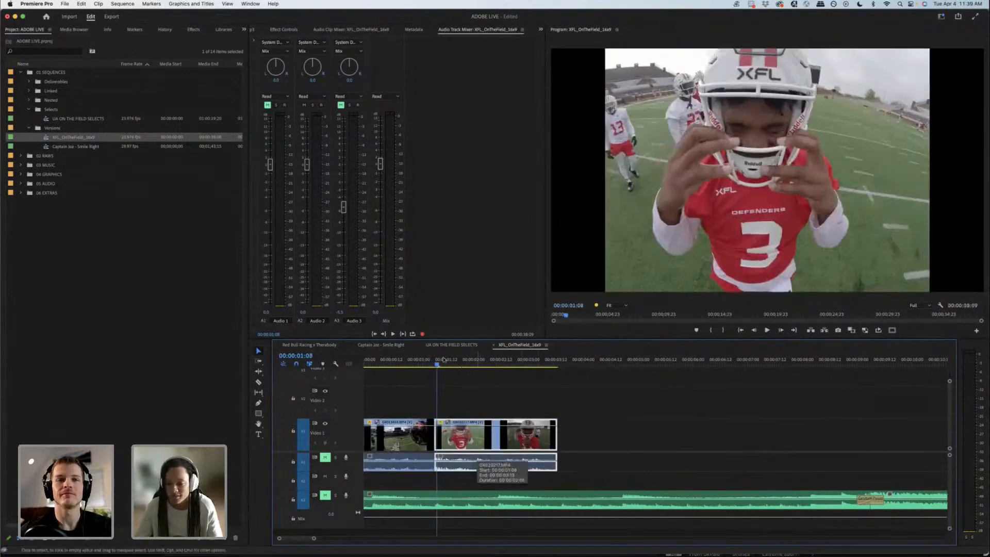
pyautogui.moveTo(372, 362); pyautogui.dragTo(356, 369)
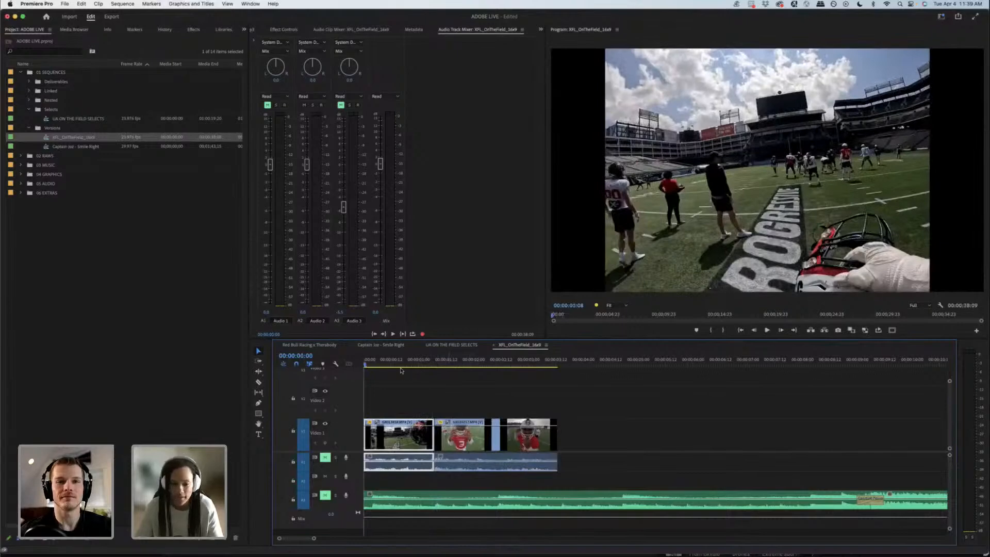
pyautogui.press('space')
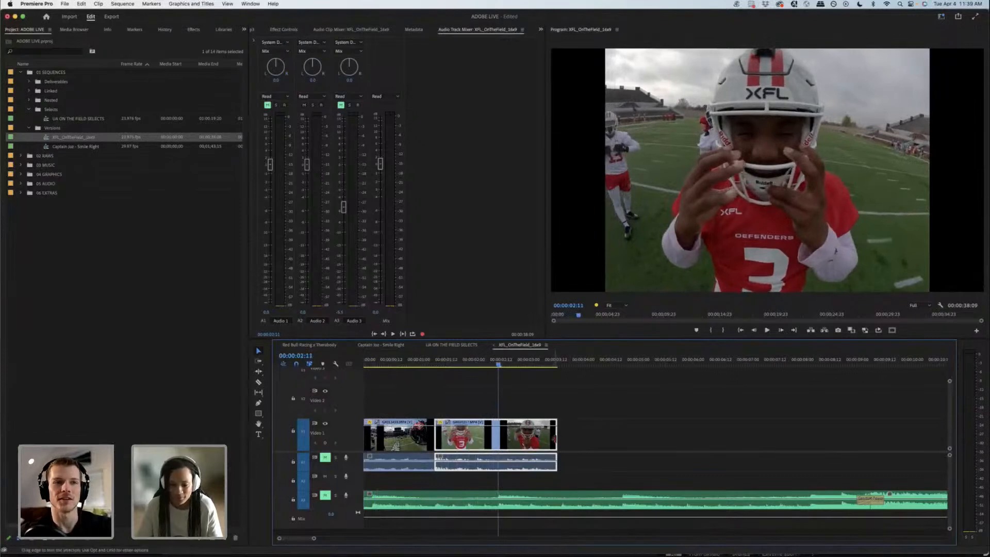
pyautogui.moveTo(556, 435); pyautogui.dragTo(498, 440)
pyautogui.click(577, 436)
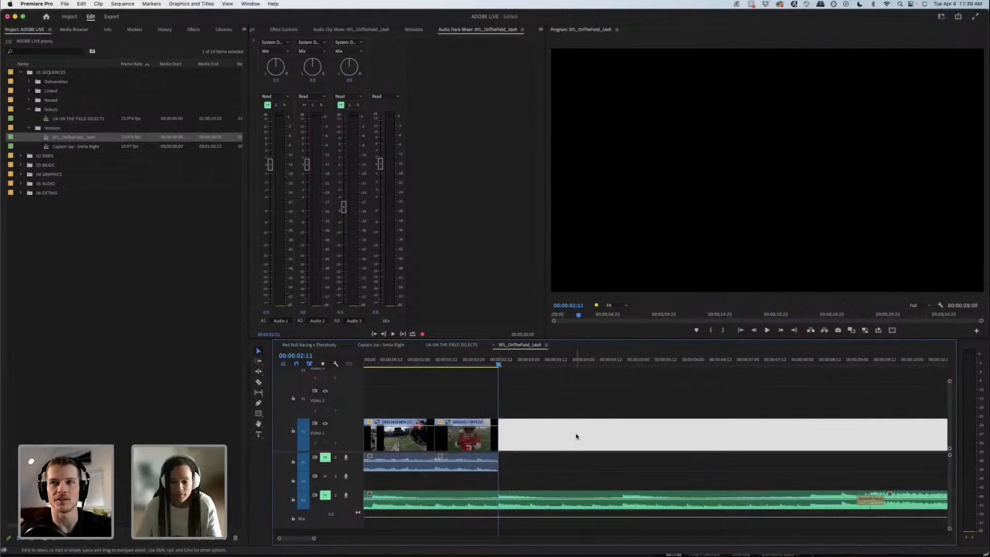
# Step: Scan the CHARACTER MOMENTS section of UA ON THE FIELD SELECTS for a shot to follow the two opening clips
pyautogui.press('-')
pyautogui.click(607, 433)
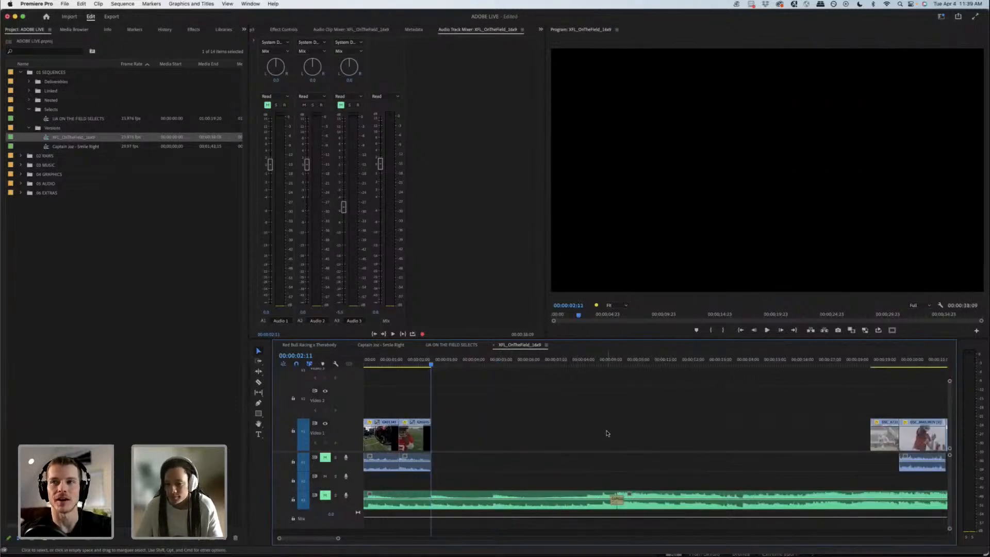
pyautogui.click(459, 347)
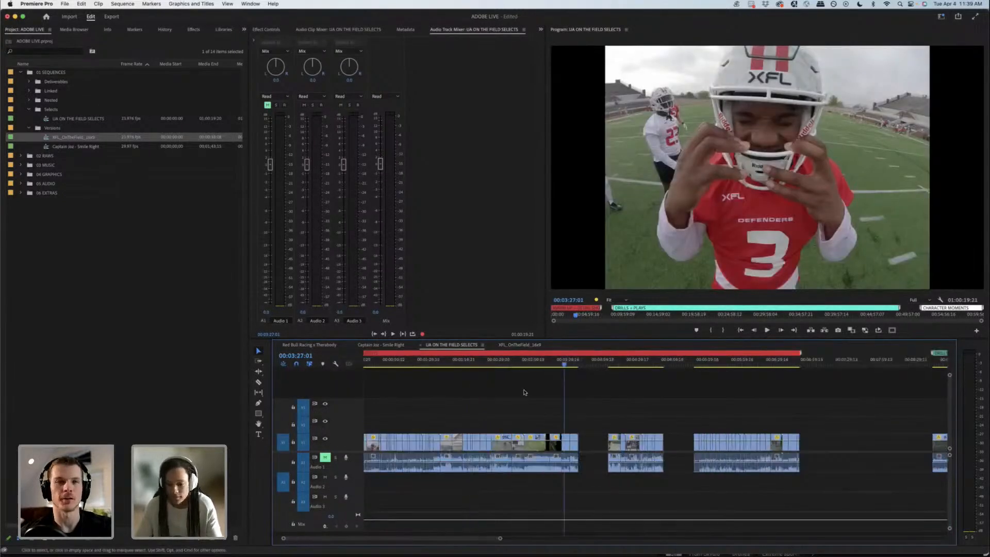
pyautogui.moveTo(554, 366); pyautogui.dragTo(598, 366)
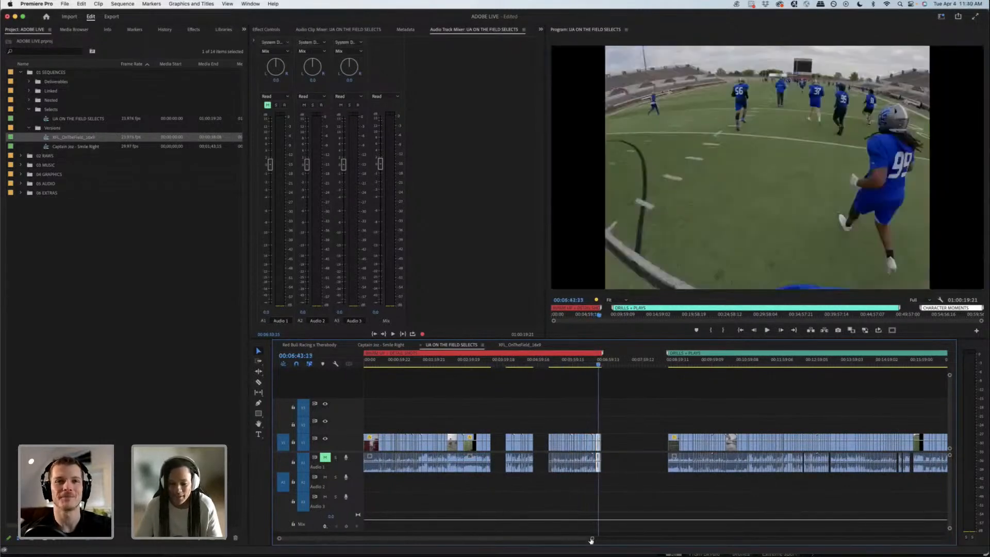
pyautogui.moveTo(632, 539); pyautogui.dragTo(957, 545)
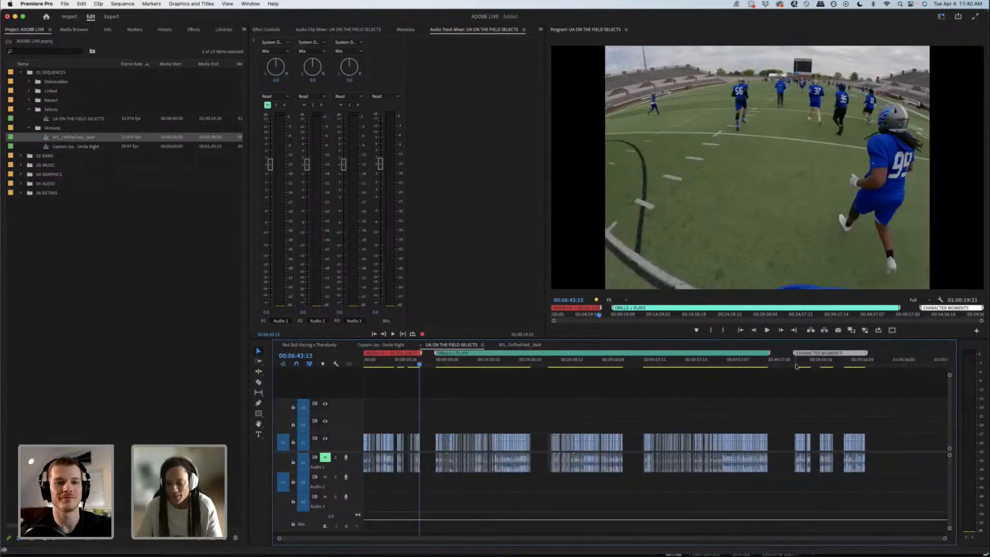
pyautogui.moveTo(797, 366); pyautogui.dragTo(803, 365)
pyautogui.press('=')
pyautogui.press('=')
pyautogui.press('=')
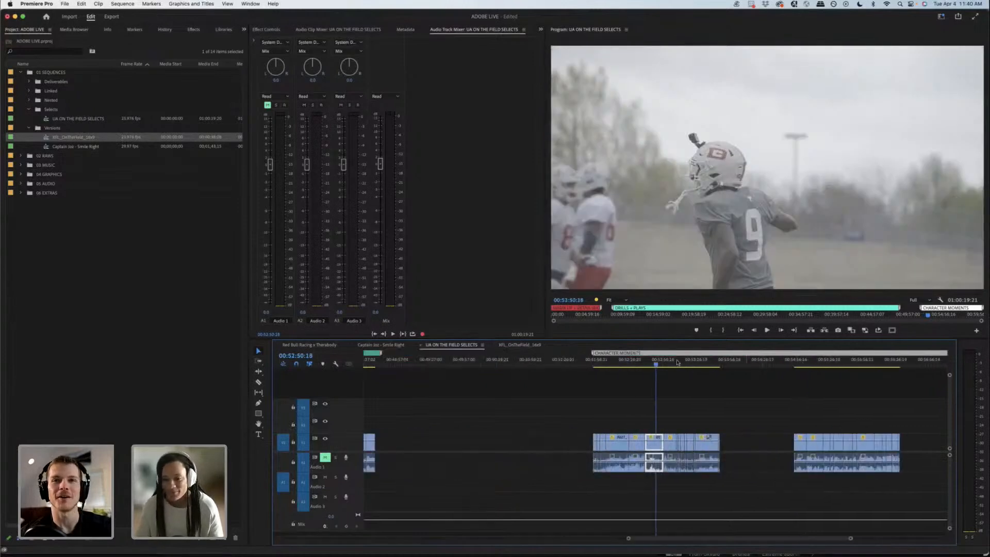
pyautogui.moveTo(662, 367); pyautogui.dragTo(618, 368)
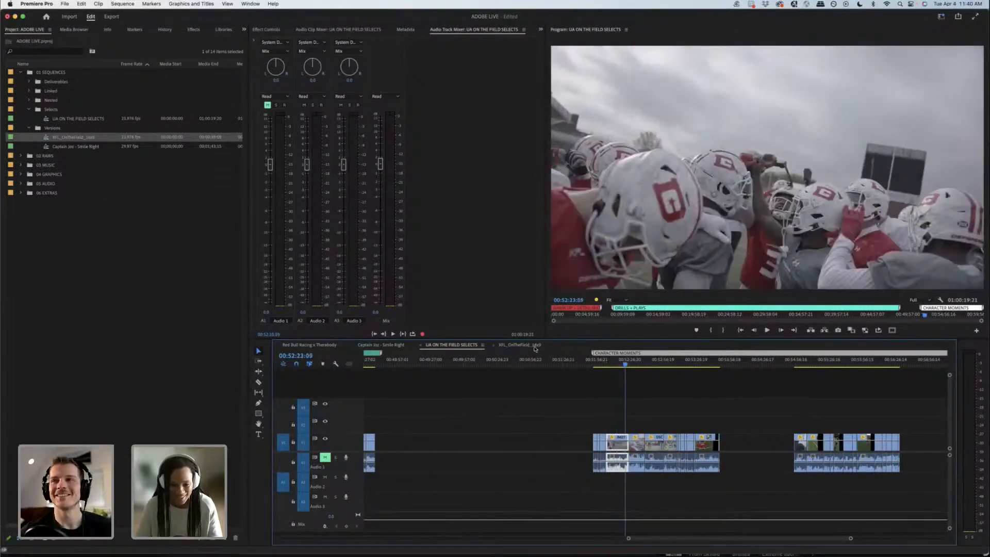
# Step: Unmute the music on Audio 3 in XFL_OnTheField_16x9 and play from the start through the empty section after the opening clips
pyautogui.click(535, 346)
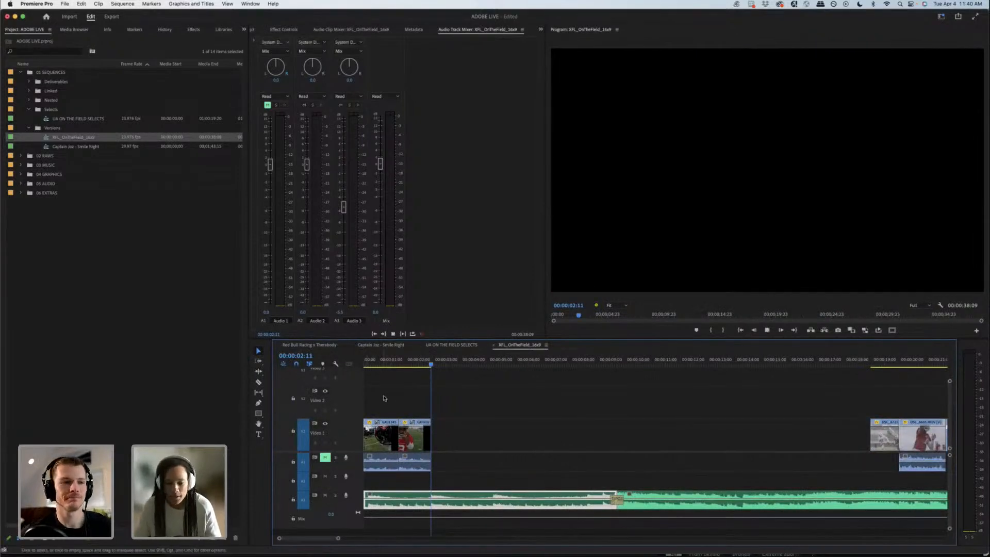
pyautogui.moveTo(397, 364); pyautogui.dragTo(331, 364)
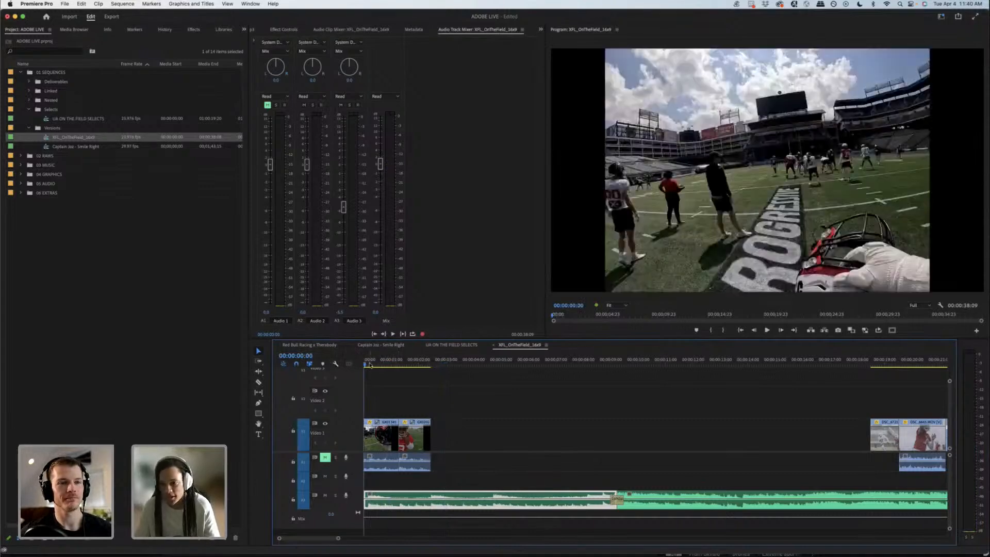
pyautogui.press('space')
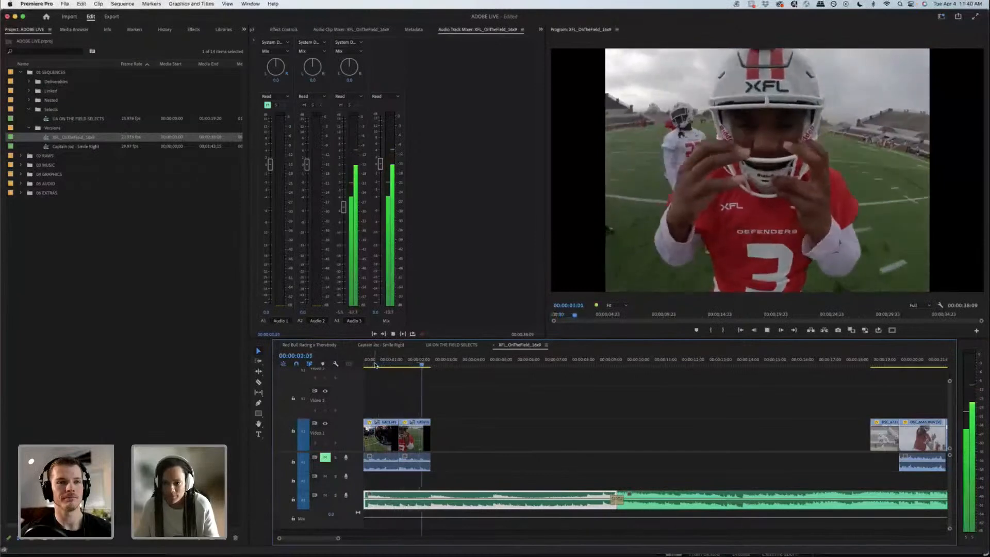
pyautogui.click(372, 364)
pyautogui.moveTo(378, 363); pyautogui.dragTo(432, 360)
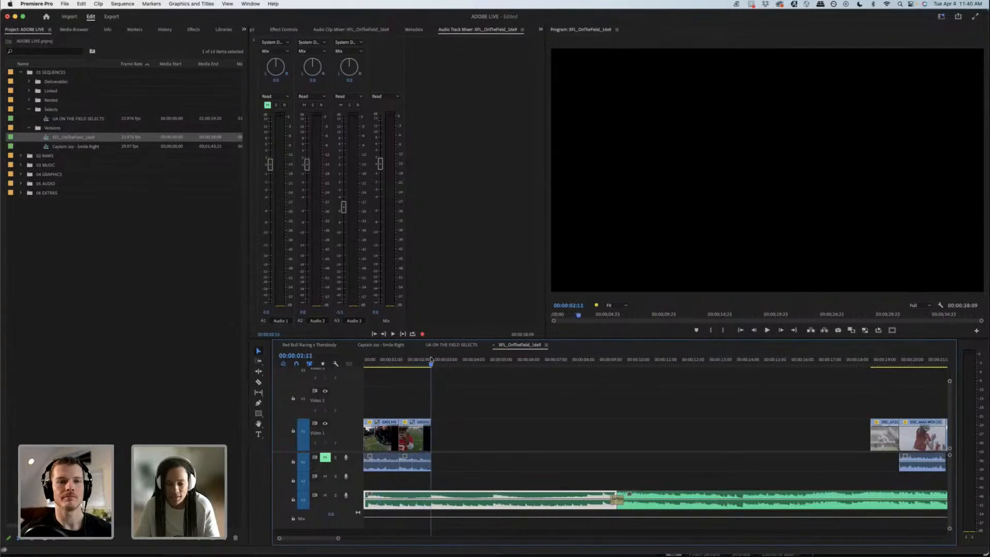
pyautogui.press('space')
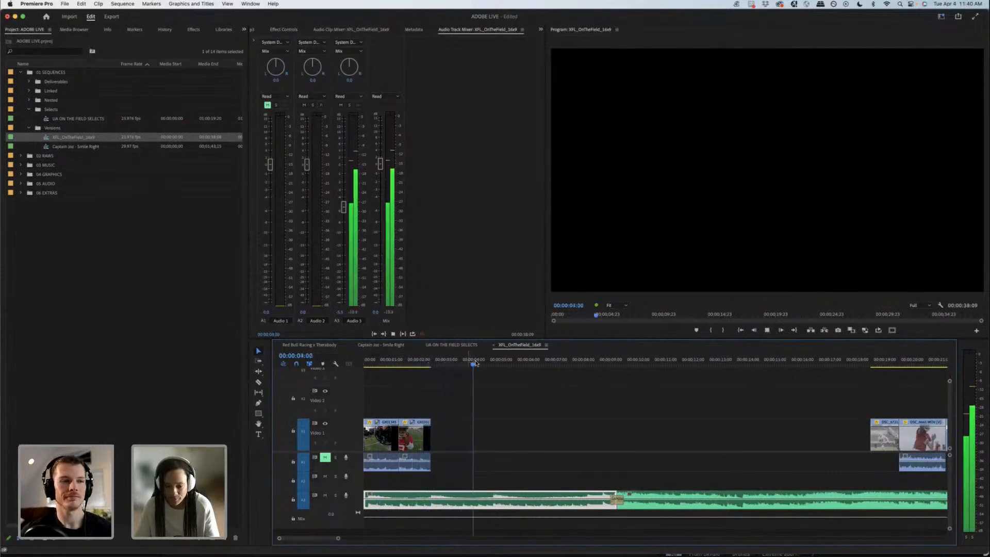
pyautogui.press('space')
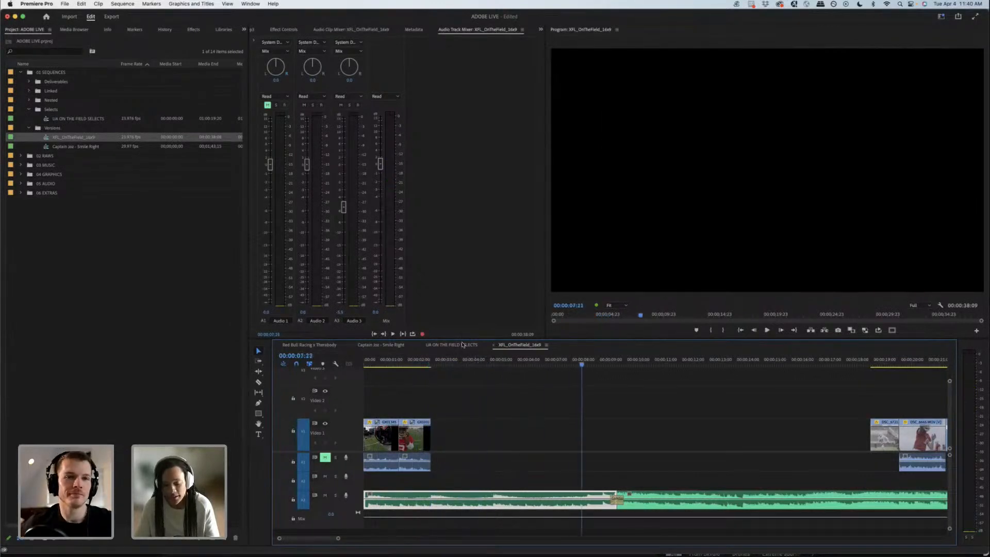
# Step: Unmute Audio 1 in UA ON THE FIELD SELECTS and listen to the player huddle clip from about 00:52:17
pyautogui.click(459, 344)
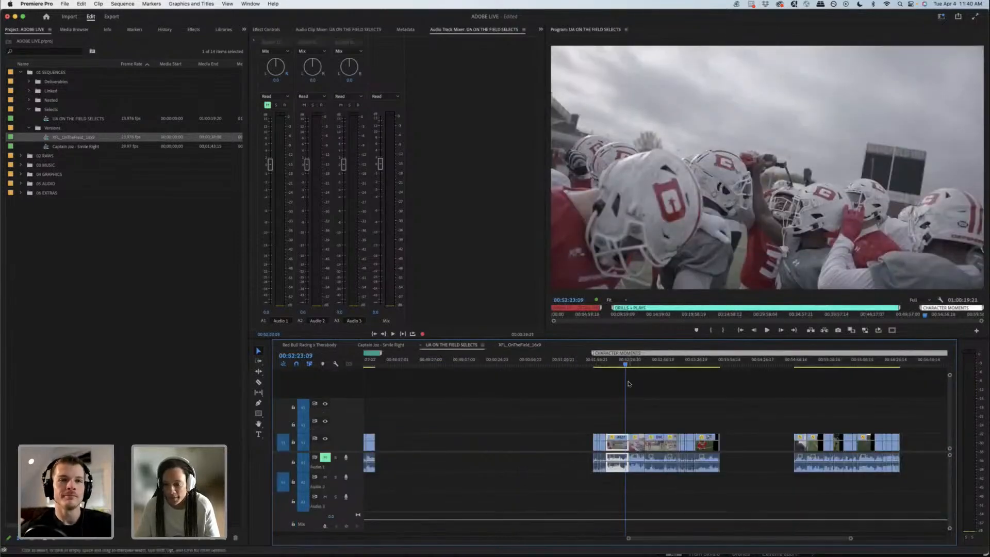
pyautogui.moveTo(622, 371)
pyautogui.mouseDown()
pyautogui.moveTo(607, 367)
pyautogui.moveTo(620, 364)
pyautogui.mouseUp()
pyautogui.press('space')
pyautogui.press('space')
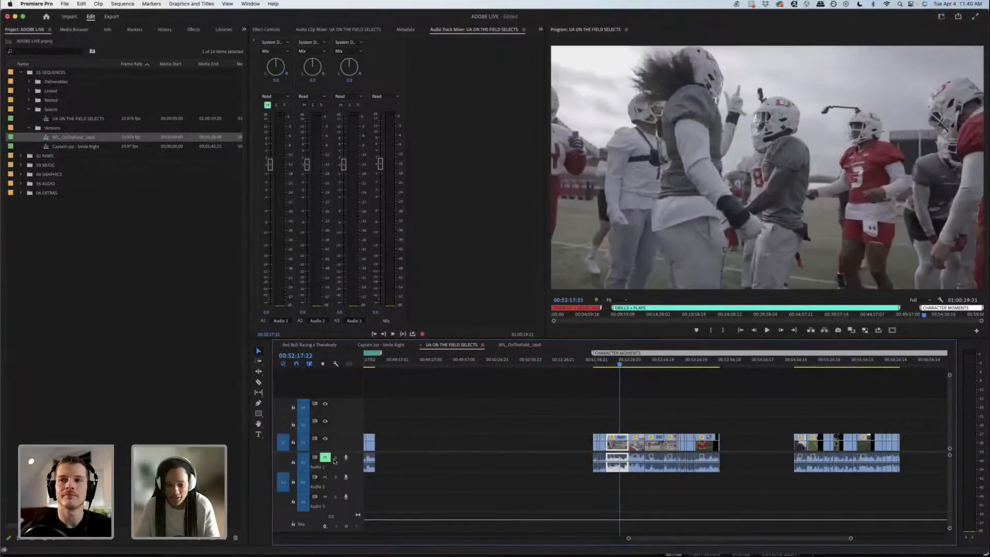
pyautogui.click(325, 457)
pyautogui.press('space')
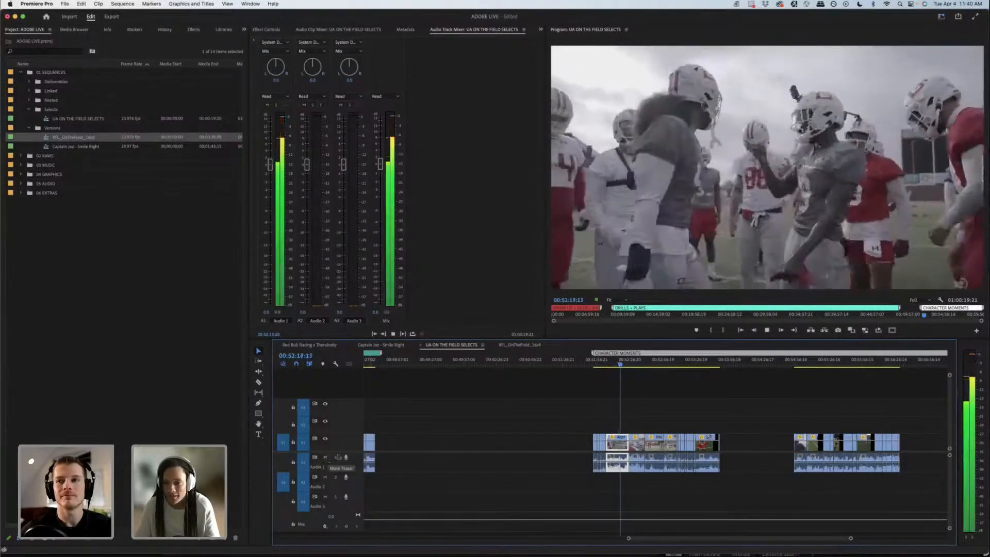
# Step: Look through the neighbouring CHARACTER MOMENTS shots and return to the player huddle clip at 00:52:18:07
pyautogui.moveTo(622, 366); pyautogui.dragTo(645, 362)
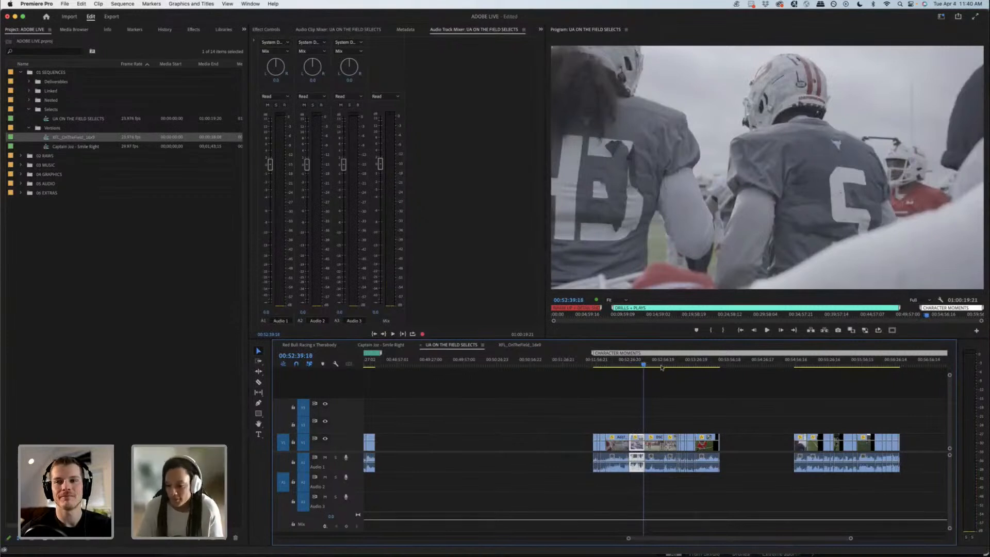
pyautogui.click(733, 362)
pyautogui.press('-')
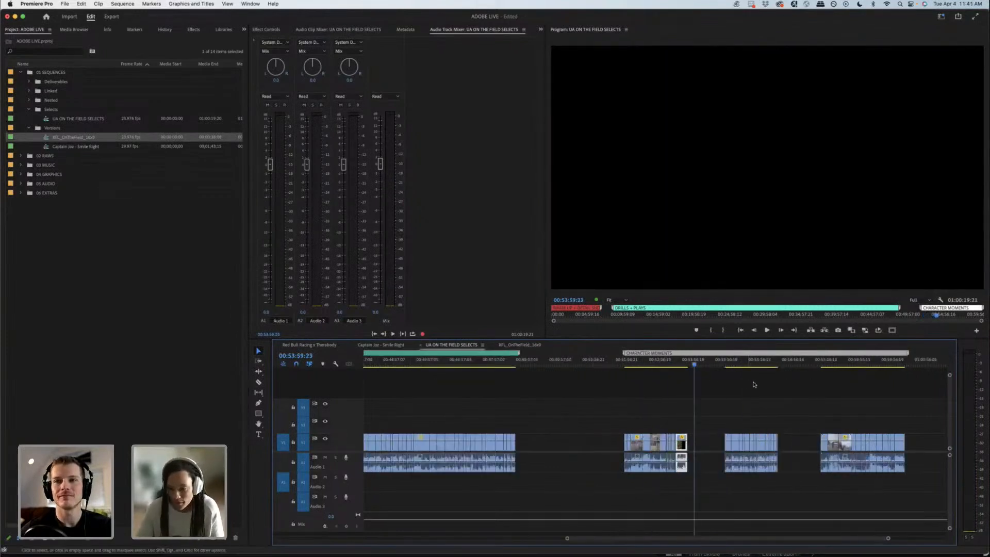
pyautogui.moveTo(651, 366); pyautogui.dragTo(638, 368)
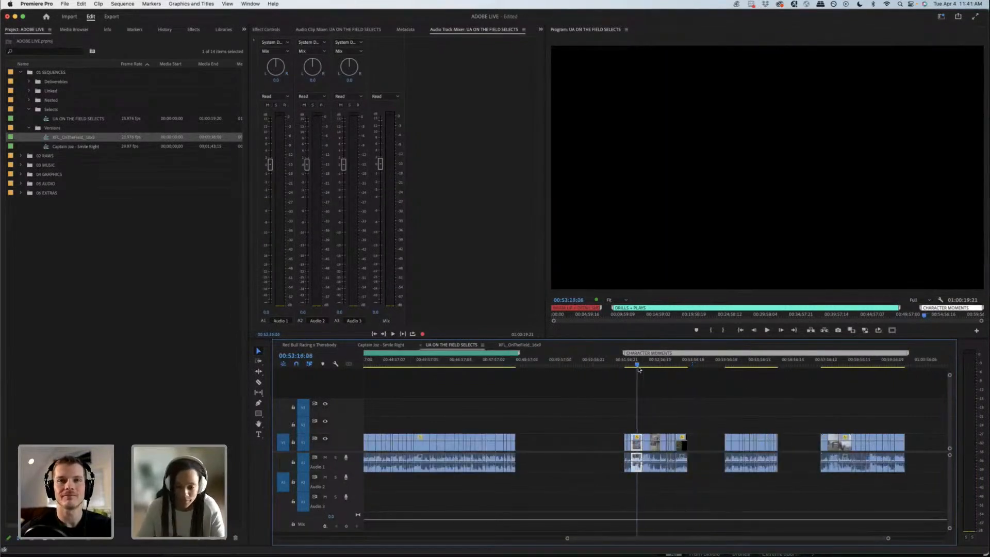
pyautogui.press('=')
pyautogui.press('=')
pyautogui.press('=')
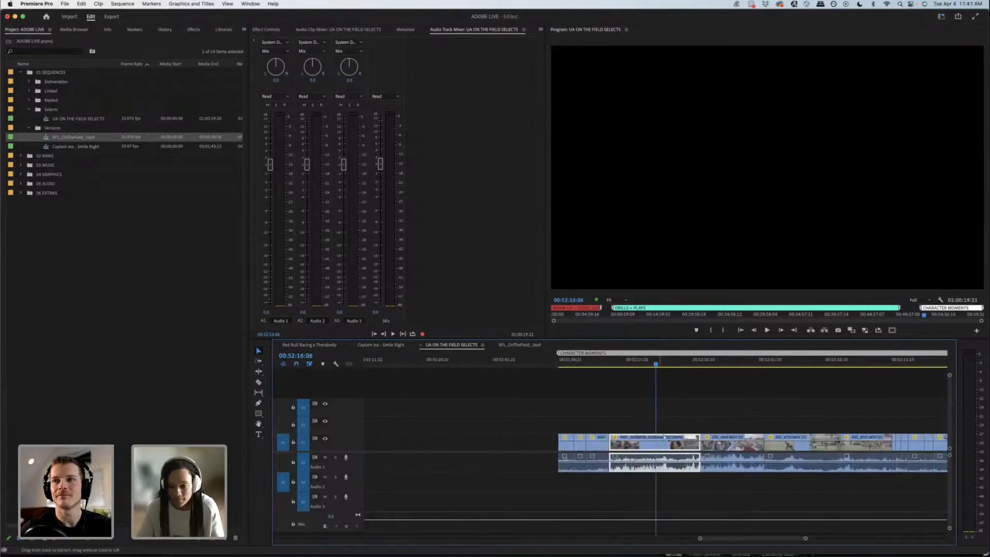
pyautogui.click(665, 362)
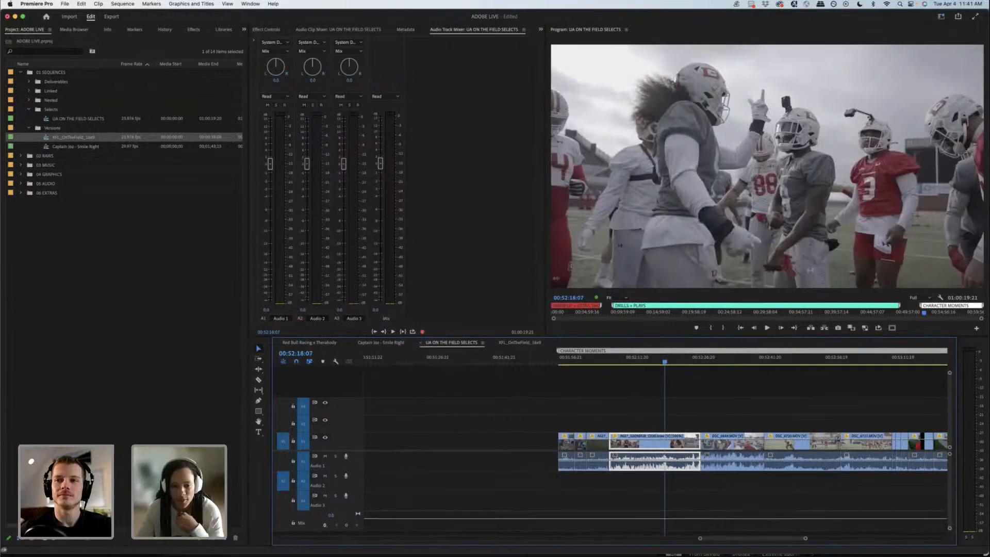
# Step: Enlarge the timeline area and dock XFL_OnTheField_16x9 as a separate timeline below UA ON THE FIELD SELECTS
pyautogui.moveTo(552, 339); pyautogui.dragTo(520, 338)
pyautogui.click(522, 278)
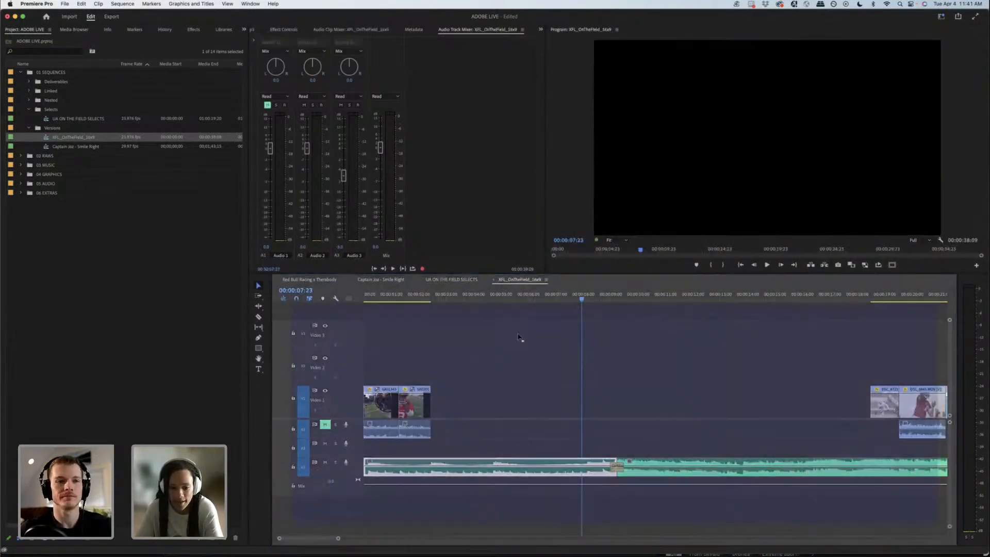
pyautogui.moveTo(483, 512); pyautogui.dragTo(479, 534)
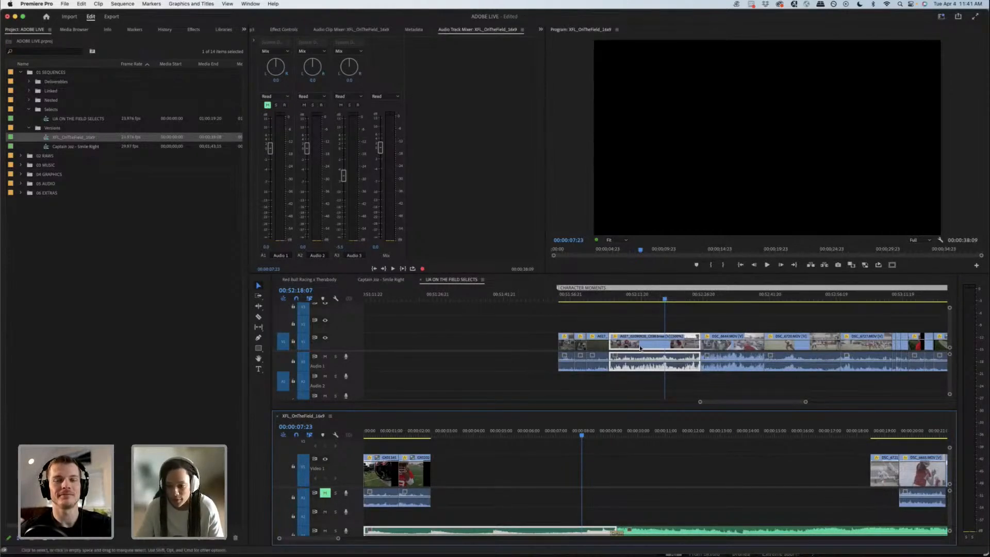
# Step: Copy the player huddle clip from the selects onto Video 2 and Audio 2 at the start of XFL_OnTheField_16x9, and mute Audio 2
pyautogui.click(631, 298)
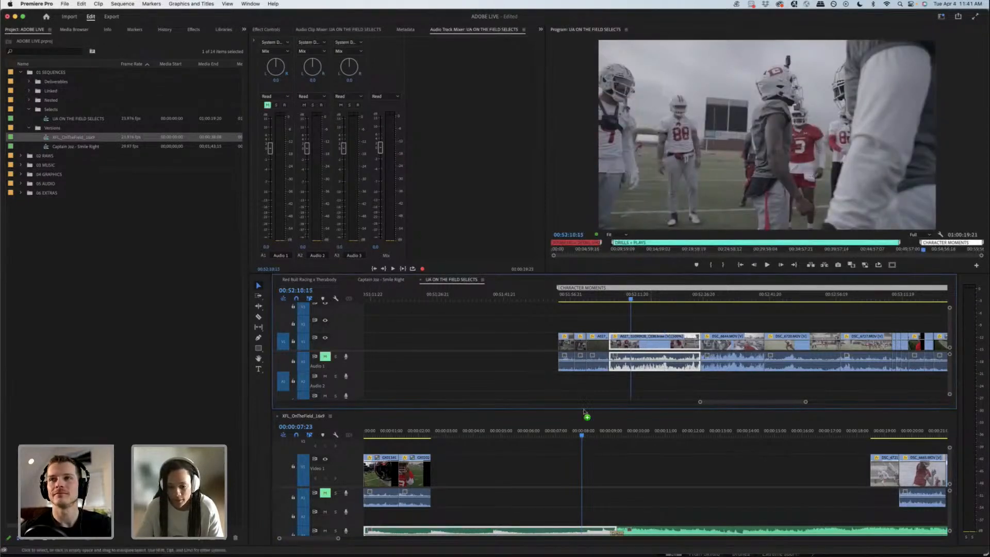
pyautogui.moveTo(584, 412); pyautogui.dragTo(571, 435)
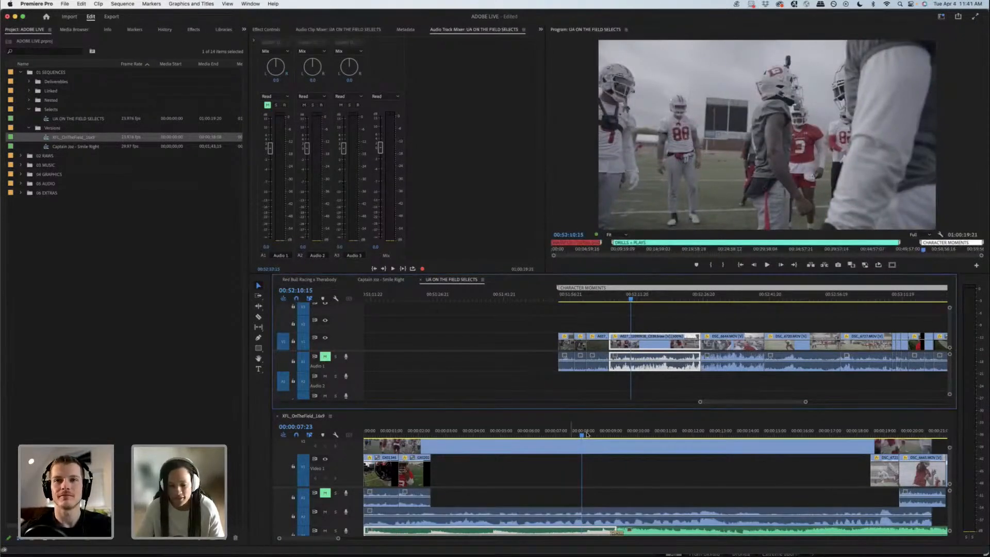
pyautogui.click(671, 432)
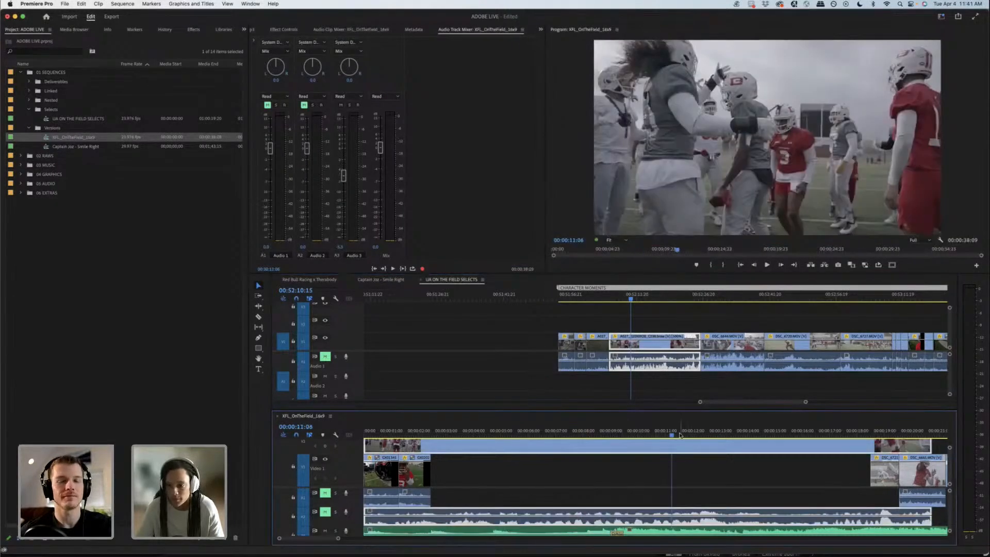
# Step: Trim the huddle clip's start at 00:00:10:05 in XFL_OnTheField_16x9 and move it to 00:00:04:18 on Video 1 and Audio 1
pyautogui.press('space')
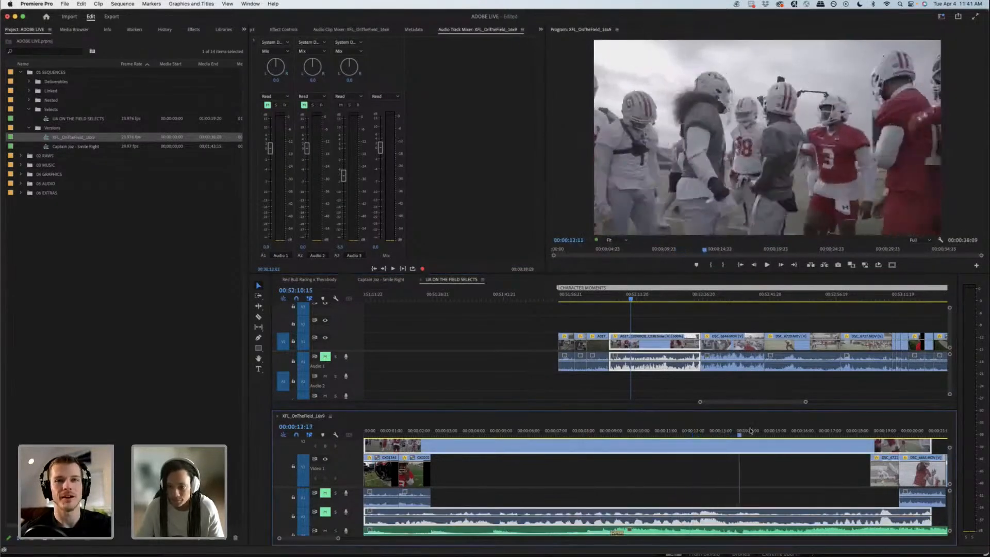
pyautogui.click(647, 432)
pyautogui.moveTo(647, 433); pyautogui.dragTo(644, 433)
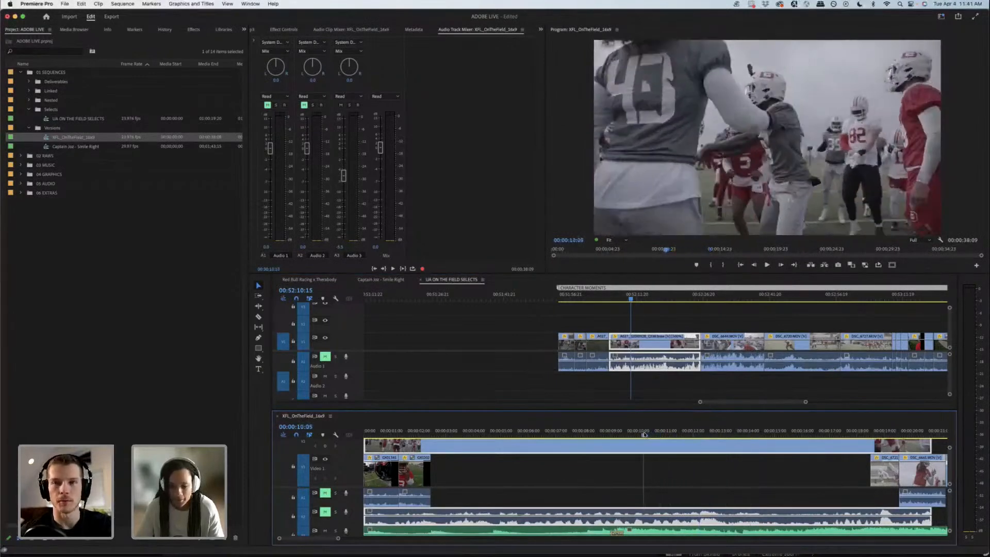
pyautogui.moveTo(366, 447); pyautogui.dragTo(560, 448)
pyautogui.moveTo(490, 428)
pyautogui.mouseDown()
pyautogui.moveTo(505, 430)
pyautogui.moveTo(495, 431)
pyautogui.mouseUp()
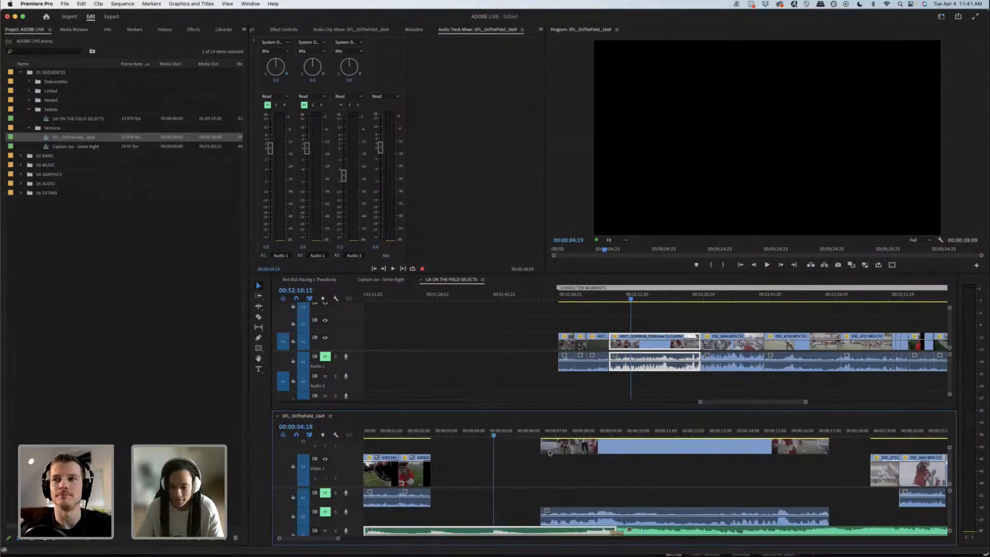
pyautogui.moveTo(547, 449); pyautogui.dragTo(517, 498)
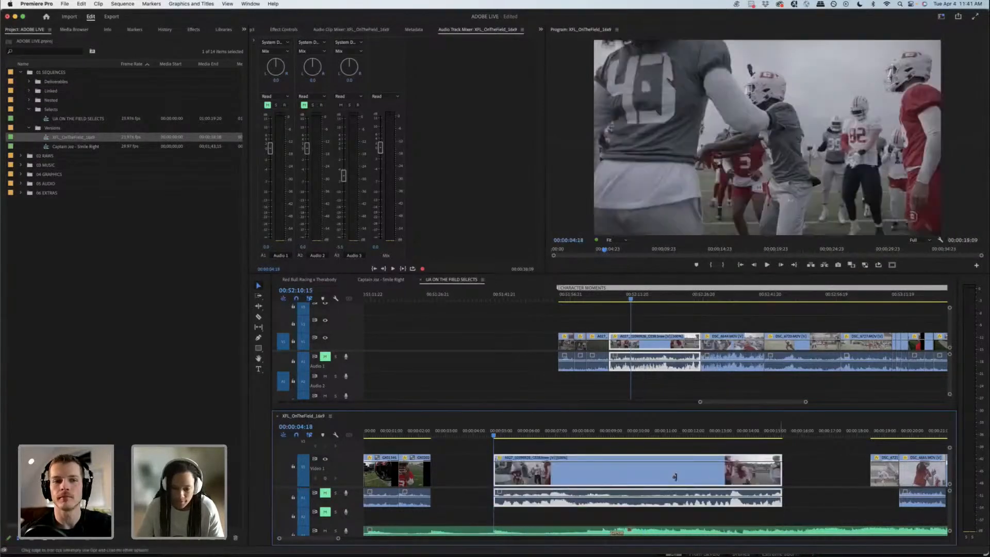
# Step: Shorten the end of the huddle clip to about 00:00:08:00 and unmute Audio 2
pyautogui.moveTo(675, 477); pyautogui.dragTo(588, 477)
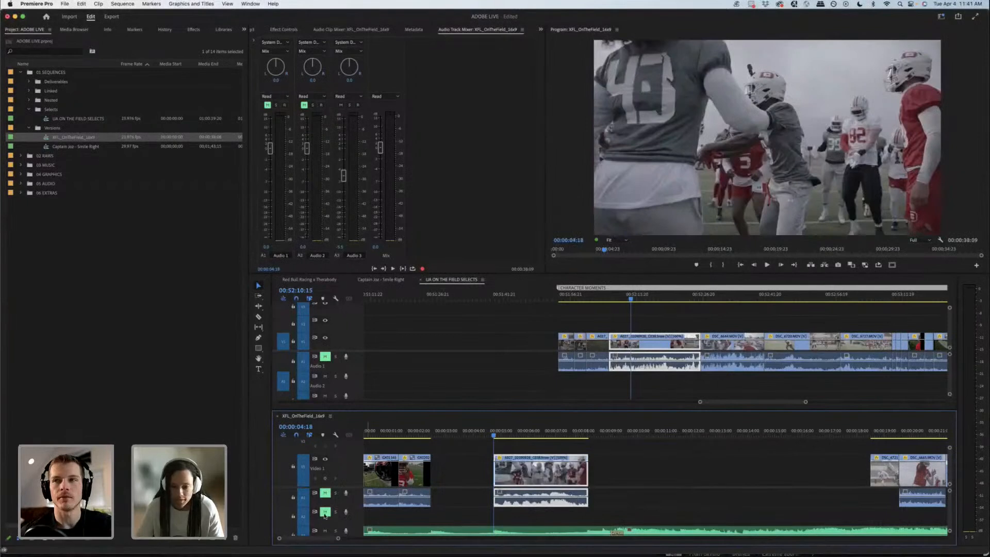
pyautogui.click(325, 514)
# Step: Look through the CHARACTER MOMENTS clips in UA ON THE FIELD SELECTS from 00:52:10:15 to about 00:55:30
pyautogui.click(754, 390)
pyautogui.press('-')
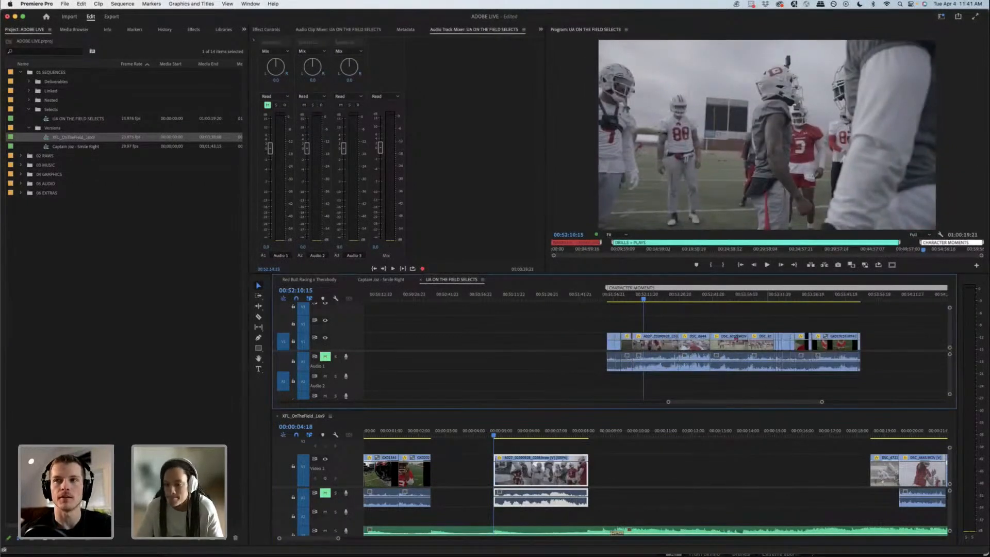
pyautogui.moveTo(729, 298); pyautogui.dragTo(818, 299)
pyautogui.press('-')
pyautogui.moveTo(851, 402); pyautogui.dragTo(883, 403)
pyautogui.moveTo(337, 538); pyautogui.dragTo(362, 538)
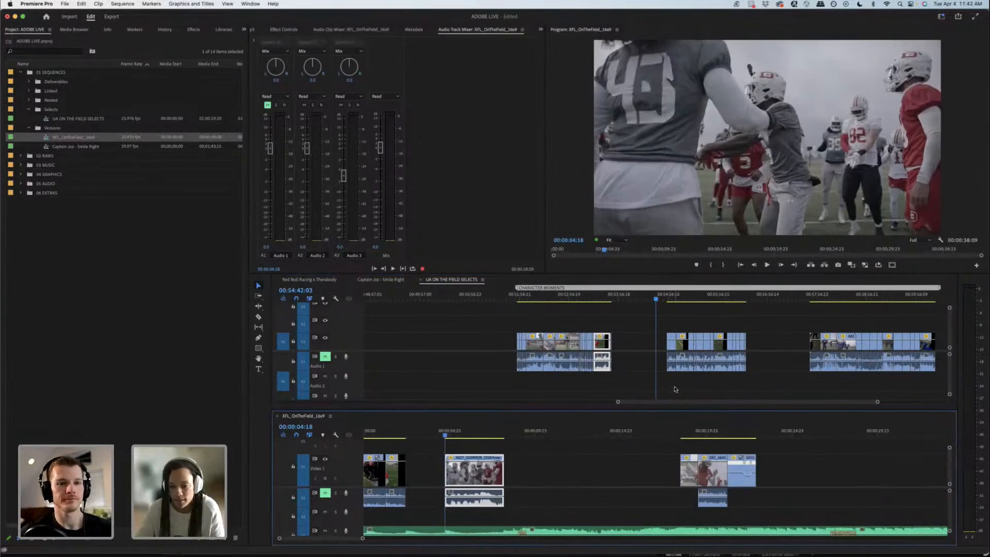
pyautogui.click(612, 300)
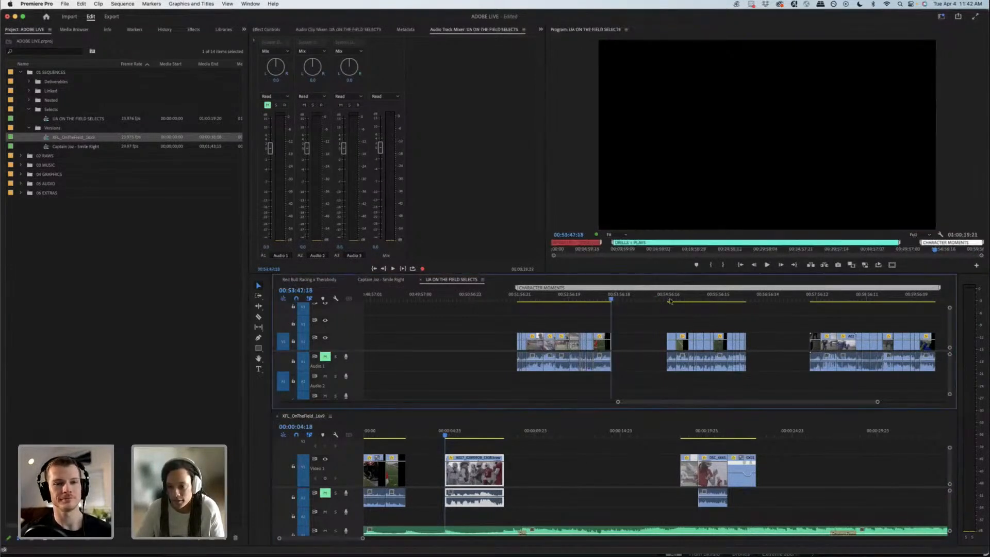
pyautogui.moveTo(670, 301); pyautogui.dragTo(695, 305)
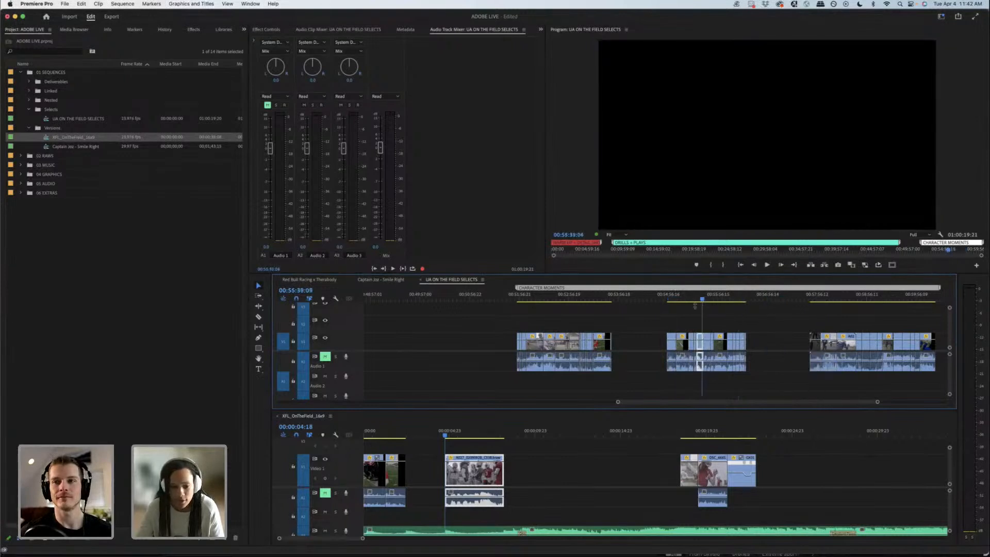
# Step: Unmute Audio 1 in the selects and review the GoPro practice shots in the second CHARACTER MOMENTS group
pyautogui.click(326, 356)
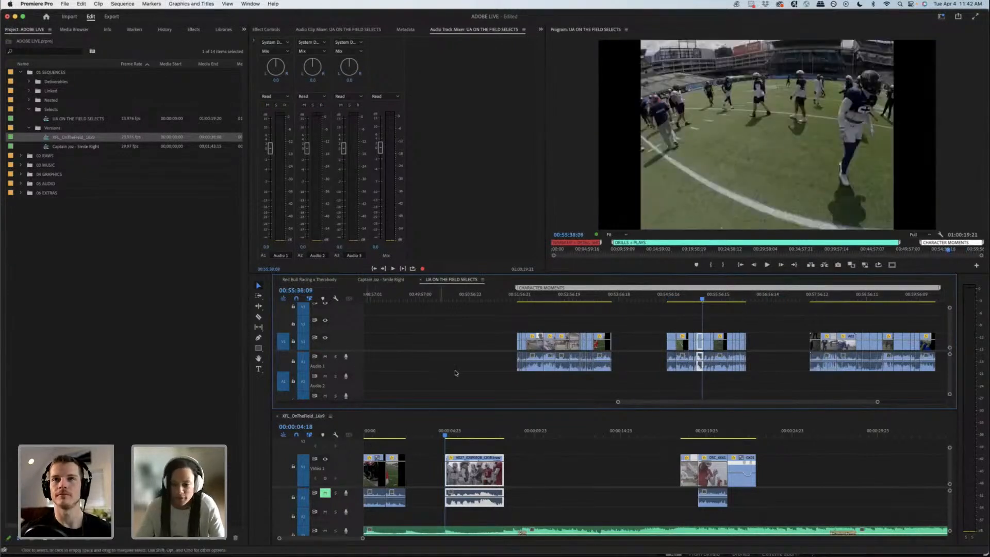
pyautogui.press('=')
pyautogui.press('=')
pyautogui.press('=')
pyautogui.moveTo(661, 299); pyautogui.dragTo(759, 297)
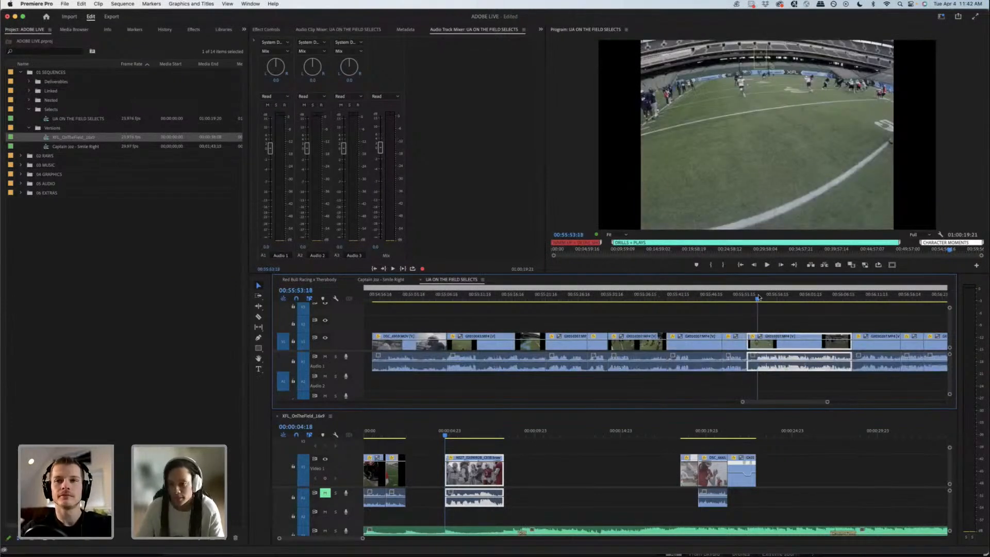
pyautogui.press('-')
pyautogui.press('-')
pyautogui.moveTo(681, 298); pyautogui.dragTo(731, 295)
pyautogui.click(638, 301)
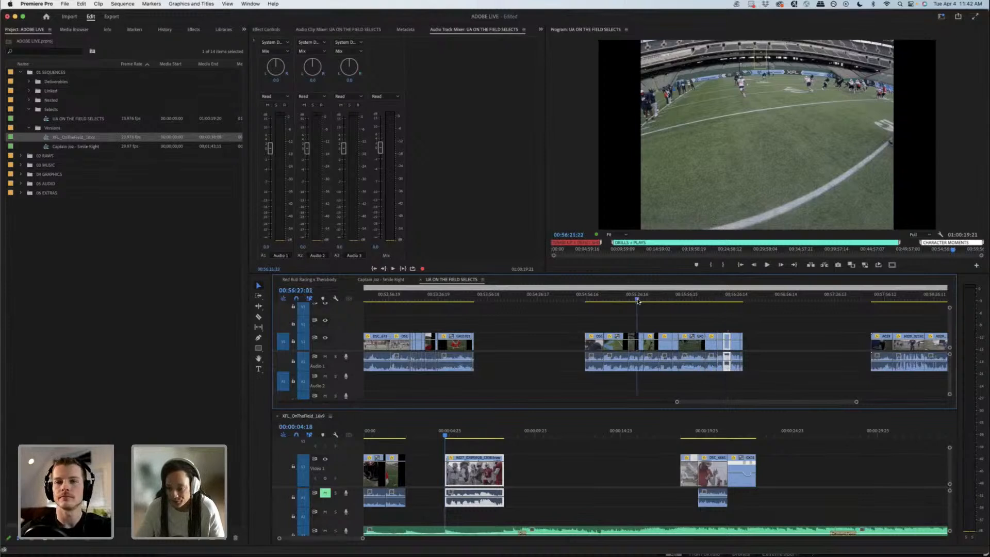
pyautogui.moveTo(636, 301); pyautogui.dragTo(709, 295)
# Step: Mute Audio 1 in the selects, check the group's remaining shots up to 00:56:29:16, and return to XFL_OnTheField_16x9
pyautogui.click(326, 356)
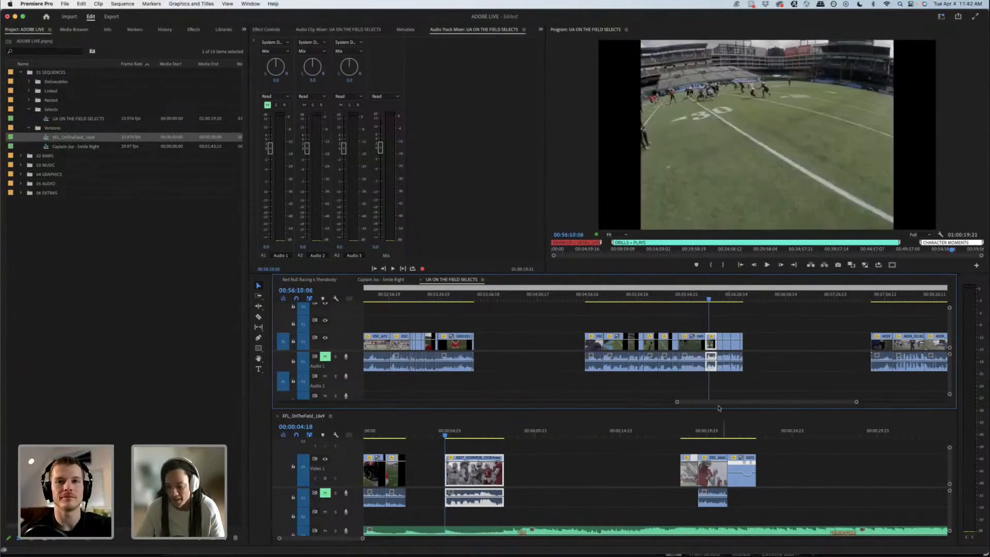
pyautogui.moveTo(728, 402); pyautogui.dragTo(738, 402)
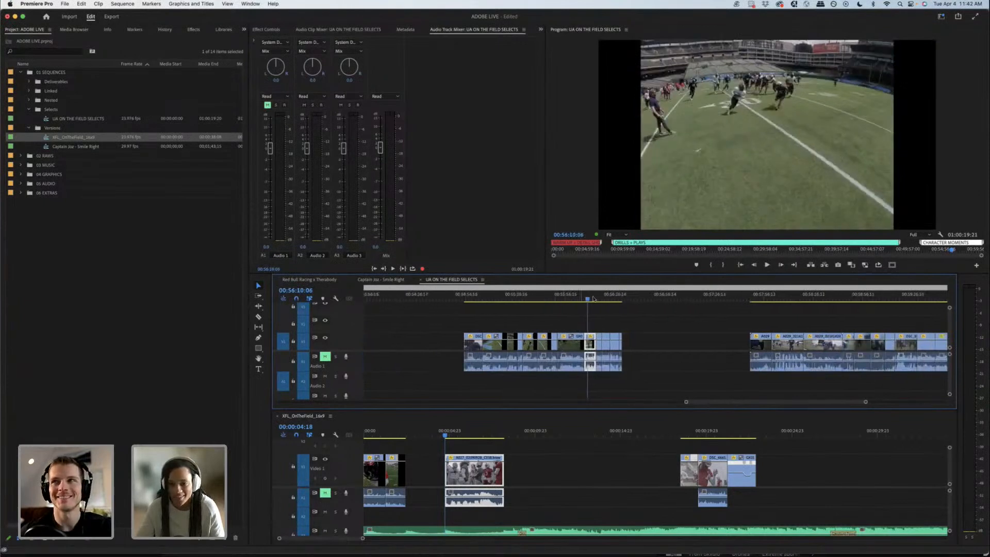
pyautogui.moveTo(590, 298); pyautogui.dragTo(612, 298)
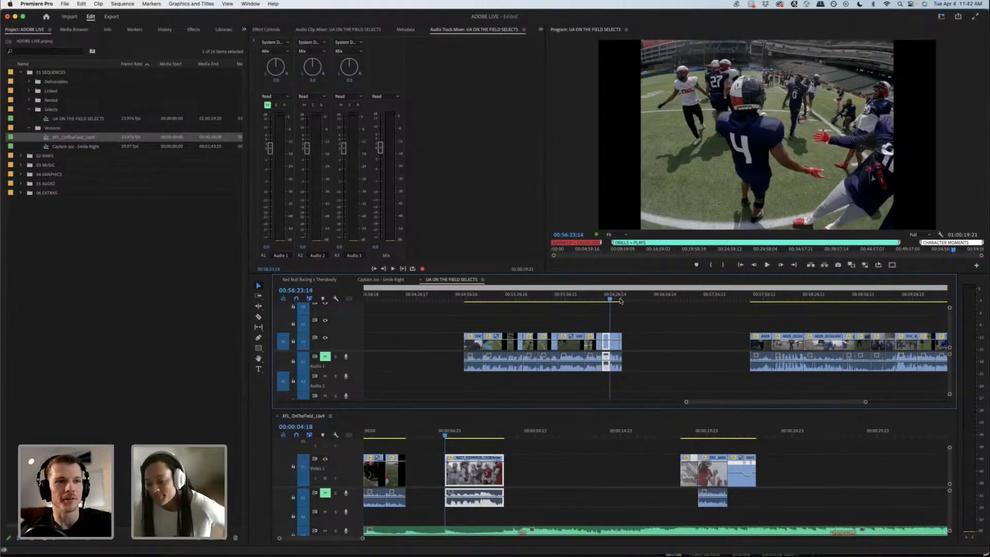
pyautogui.click(619, 299)
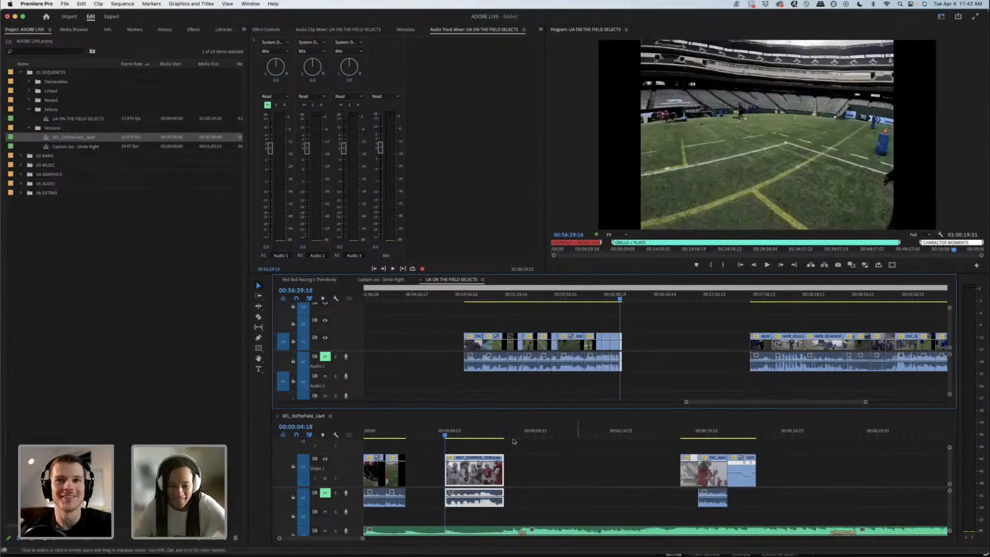
pyautogui.click(421, 426)
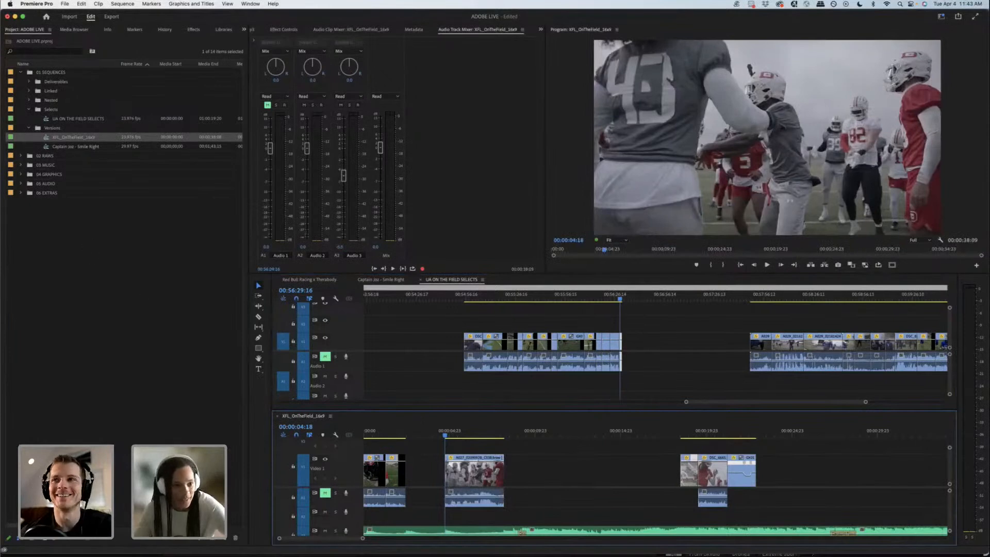
# Step: Open the recent project 20230331 XFL SEASON 2023 alongside the ADOBE LIVE project
pyautogui.click(65, 4)
pyautogui.moveTo(104, 49)
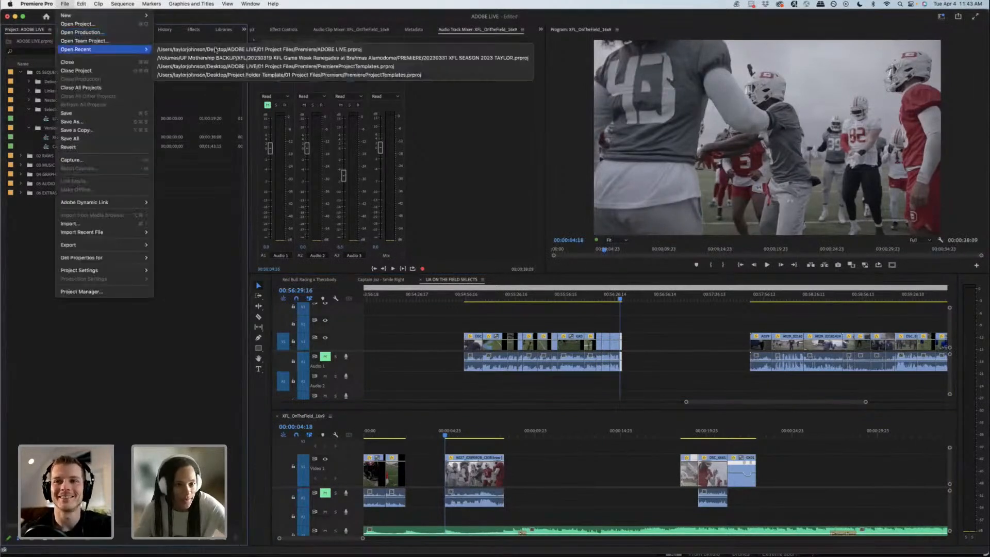
pyautogui.click(240, 57)
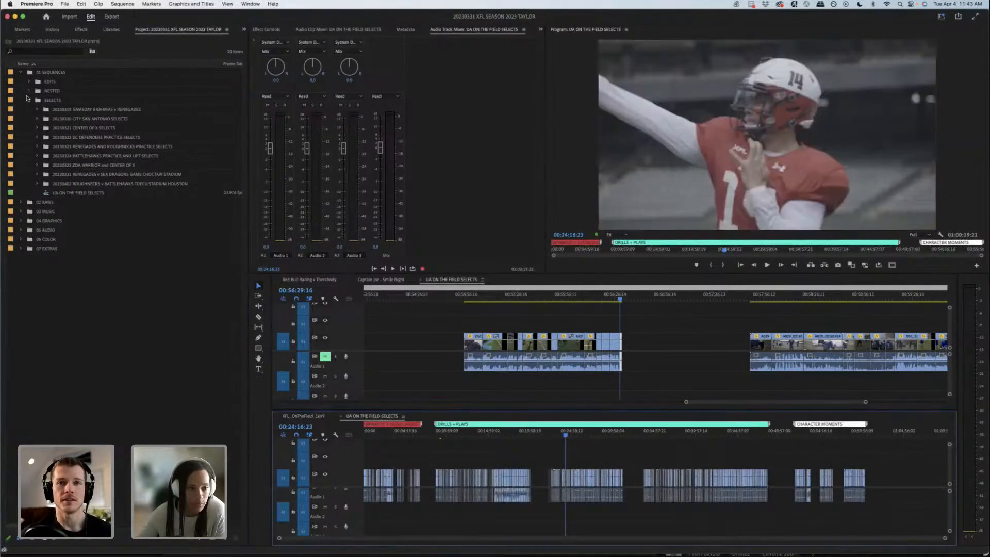
# Step: Locate and select the XFL_OnTheField_16x9 sequence in the Under Armour On The Field bin inside EDITS
pyautogui.click(29, 99)
pyautogui.click(29, 81)
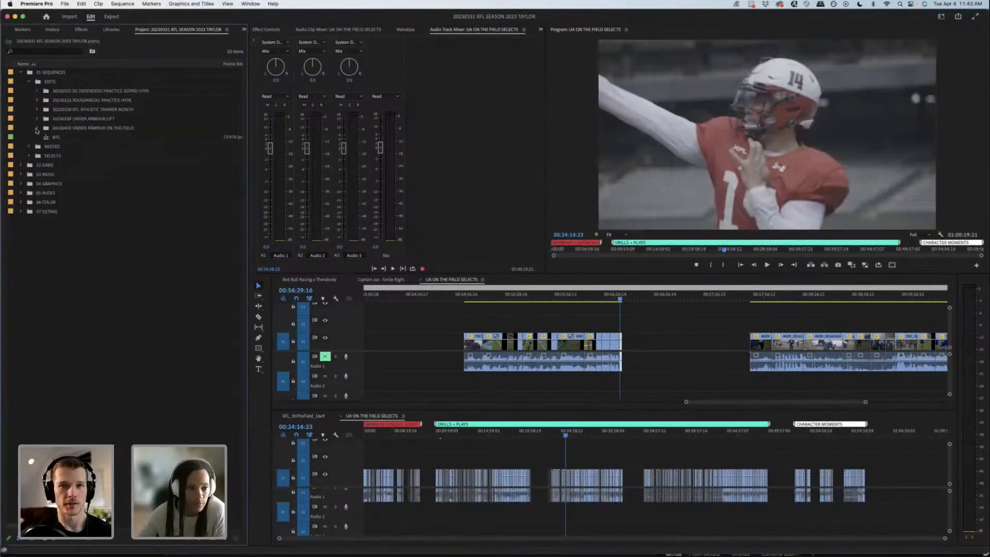
pyautogui.click(36, 128)
pyautogui.click(85, 138)
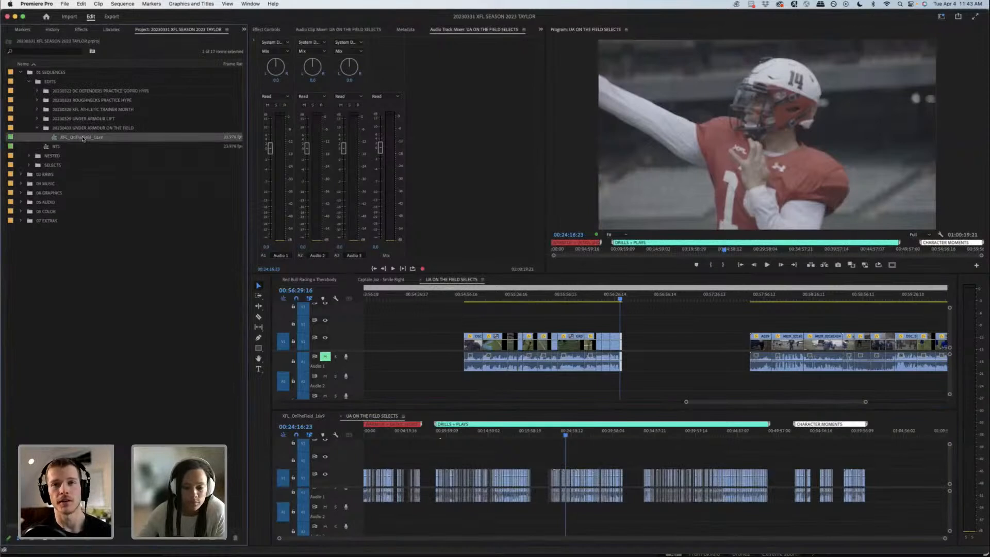
pyautogui.moveTo(339, 295); pyautogui.dragTo(74, 138)
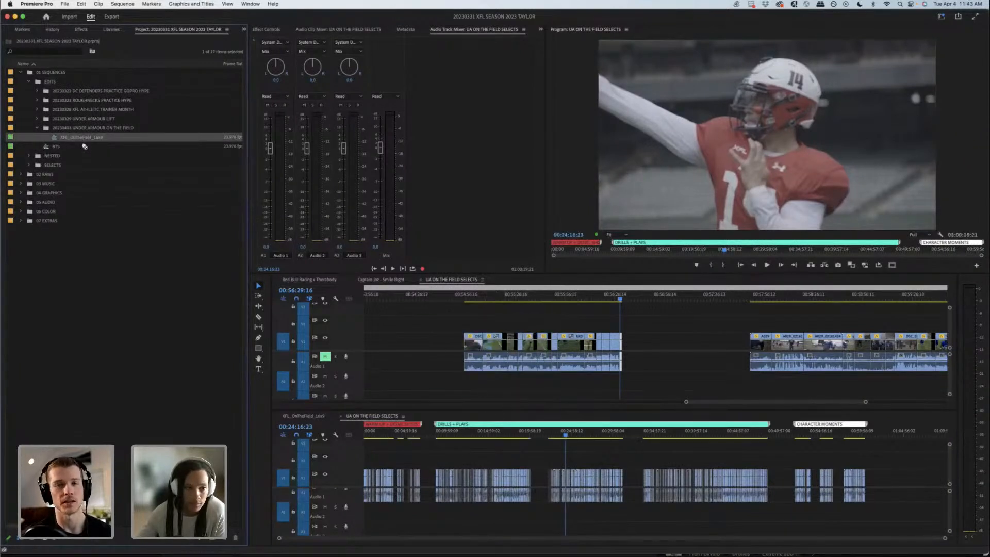
pyautogui.click(70, 138)
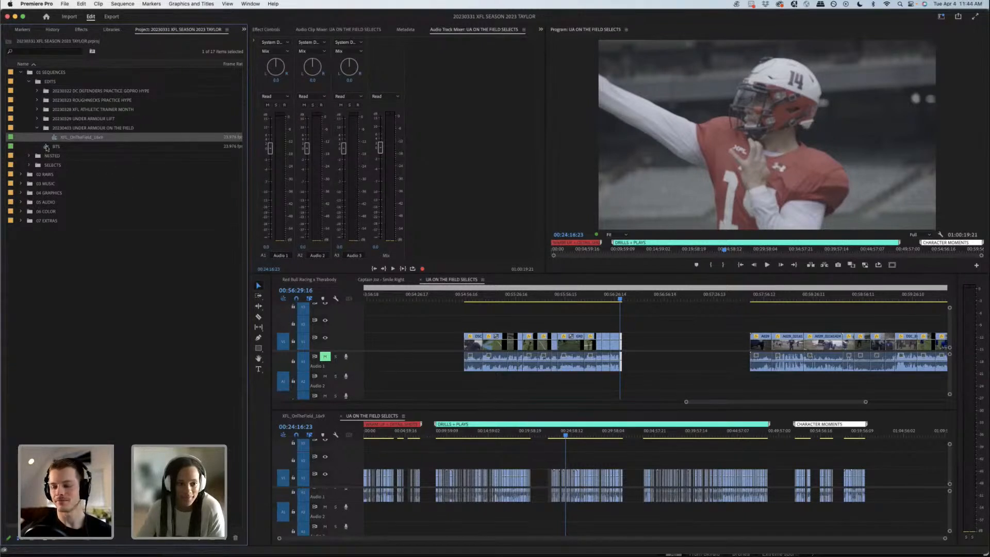
# Step: Copy the XFL_OnTheField_16x9 sequence from the season project and paste it into the ADOBE LIVE project
pyautogui.click(129, 138)
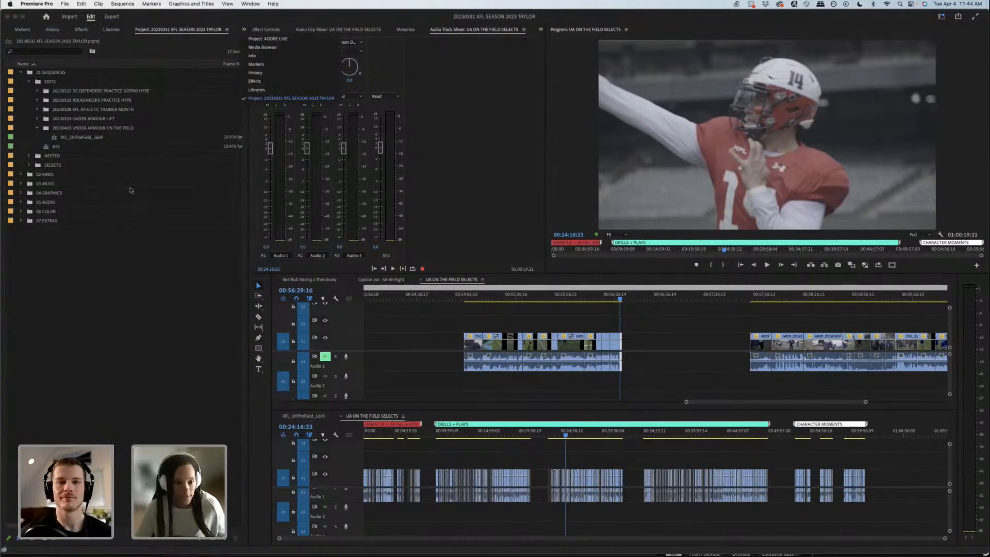
pyautogui.click(98, 136)
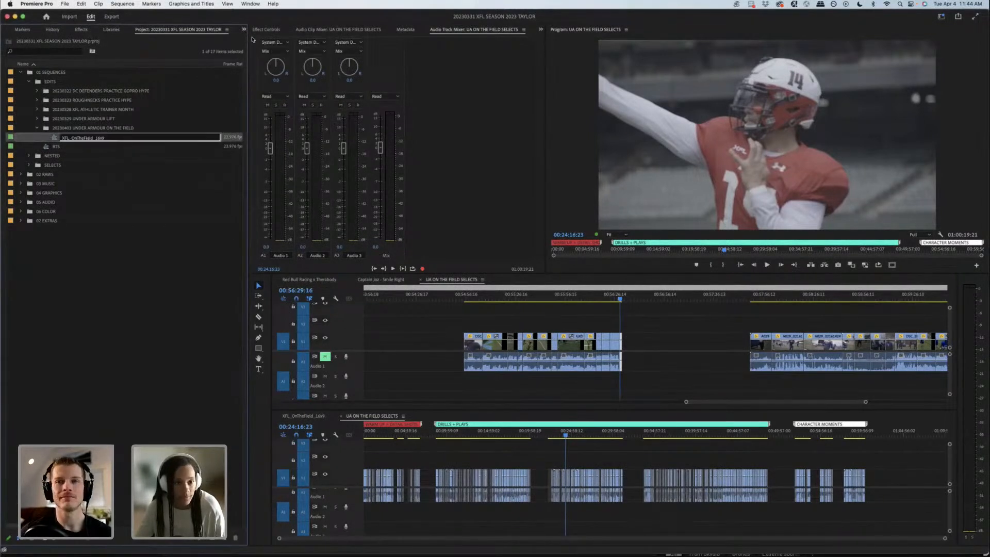
pyautogui.click(244, 30)
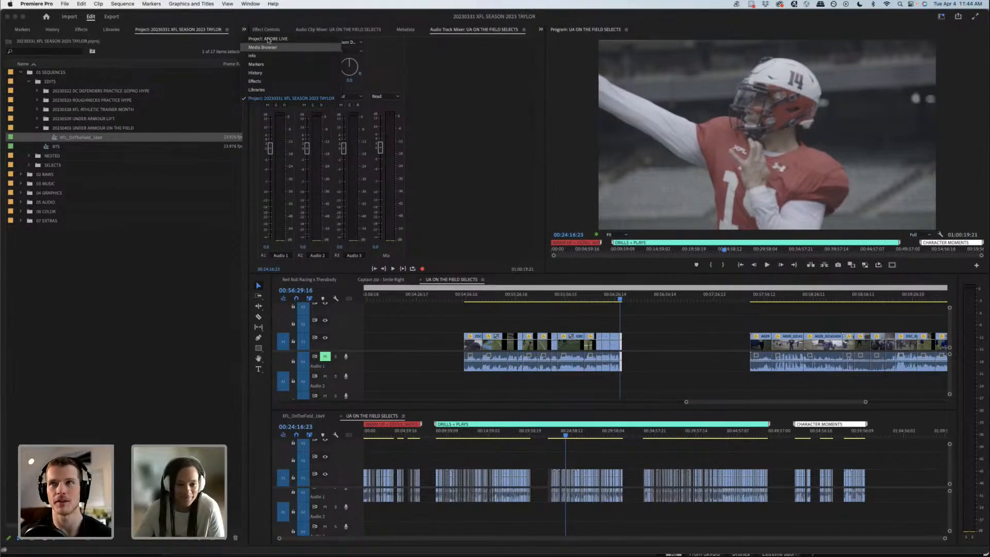
pyautogui.click(267, 39)
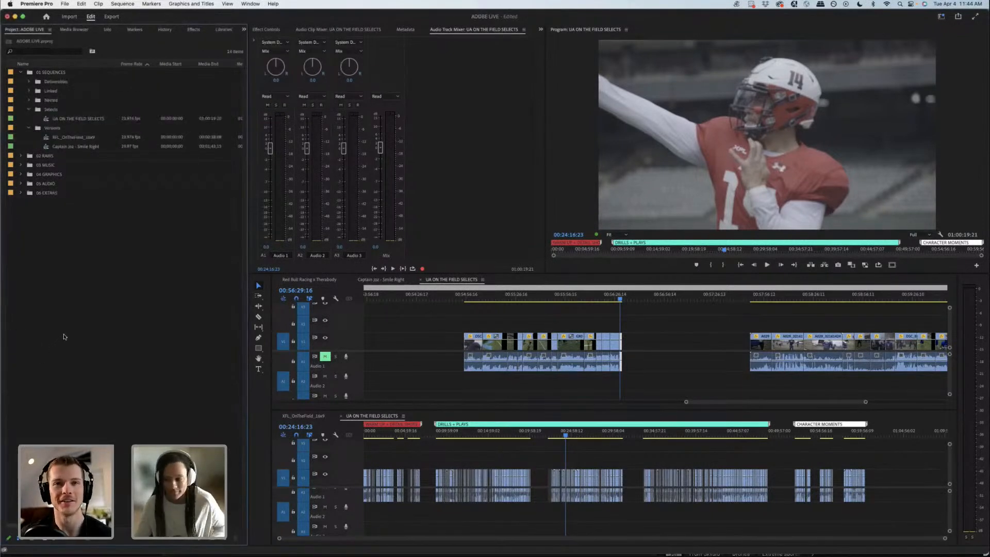
pyautogui.press('super+v')
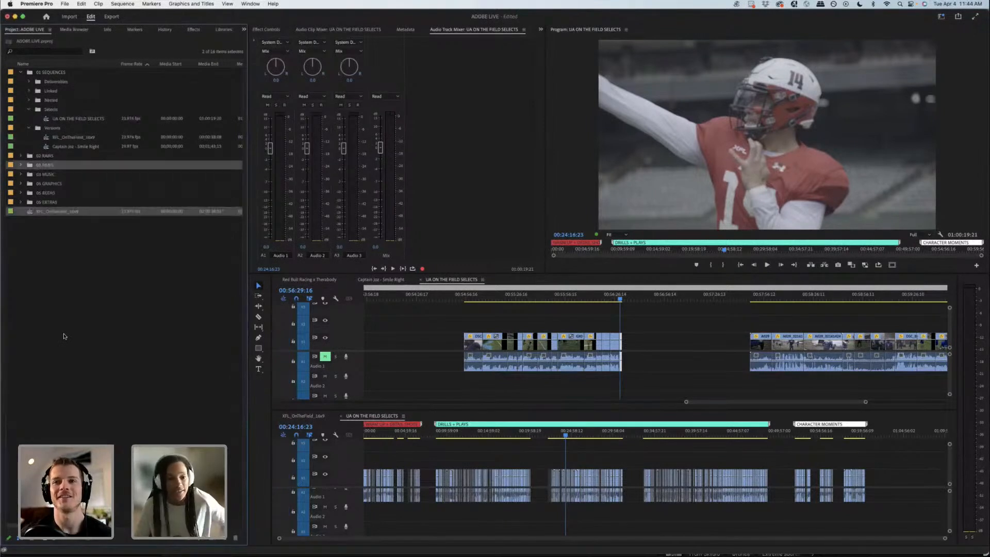
pyautogui.click(87, 252)
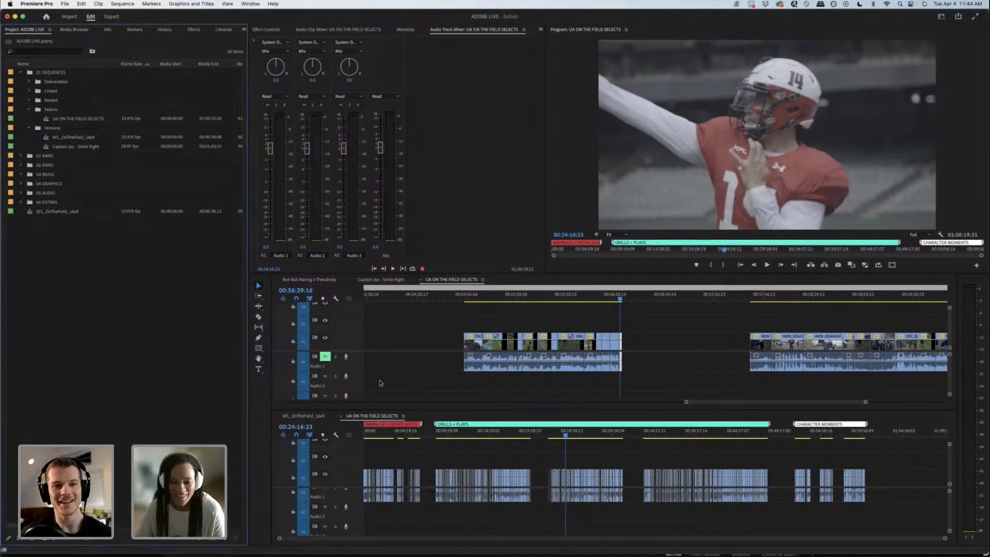
# Step: Close the separate lower timelines, open the pasted XFL_OnTheField_16x9 sequence, and preview it around 00:00:07:16
pyautogui.click(342, 417)
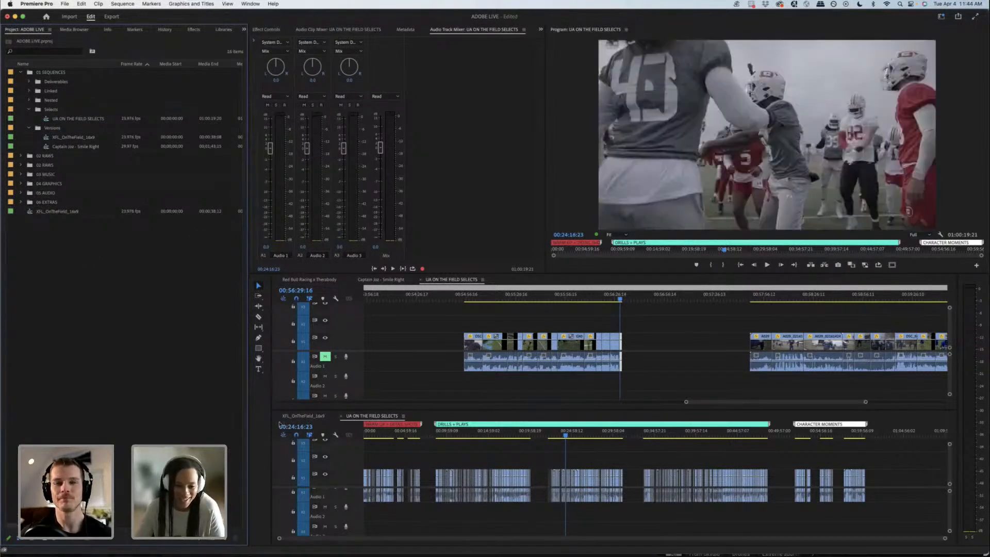
pyautogui.press('super+w')
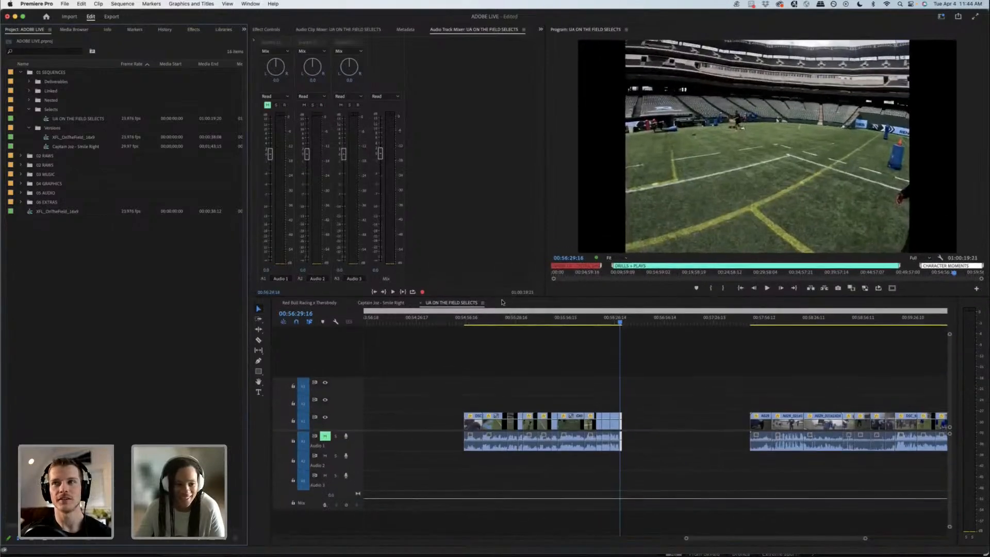
pyautogui.click(63, 213)
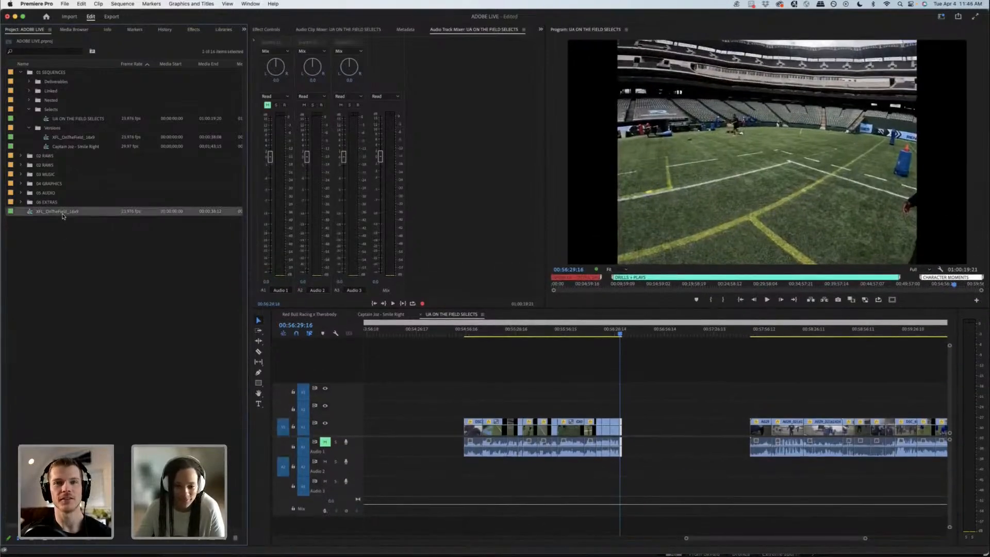
pyautogui.doubleClick(63, 216)
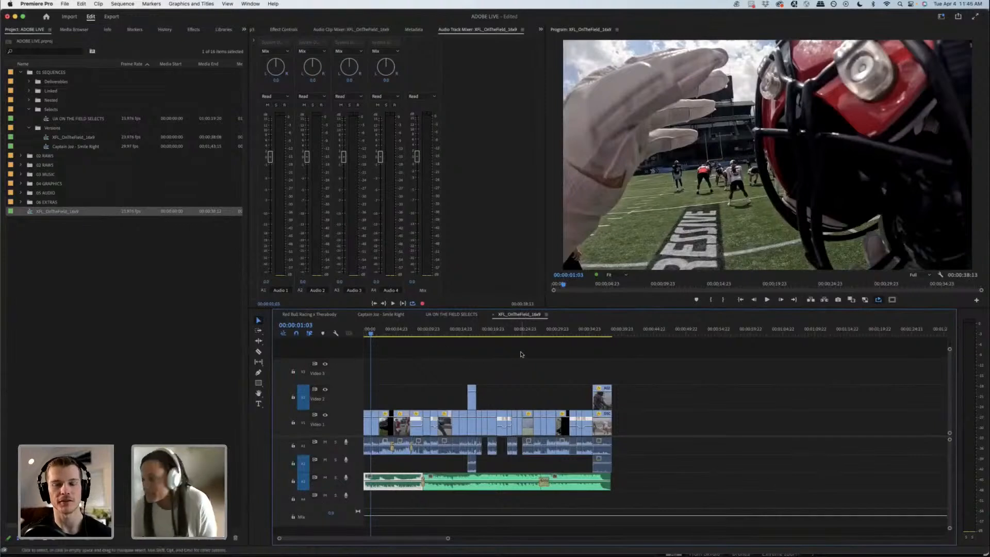
pyautogui.click(413, 332)
pyautogui.press('space')
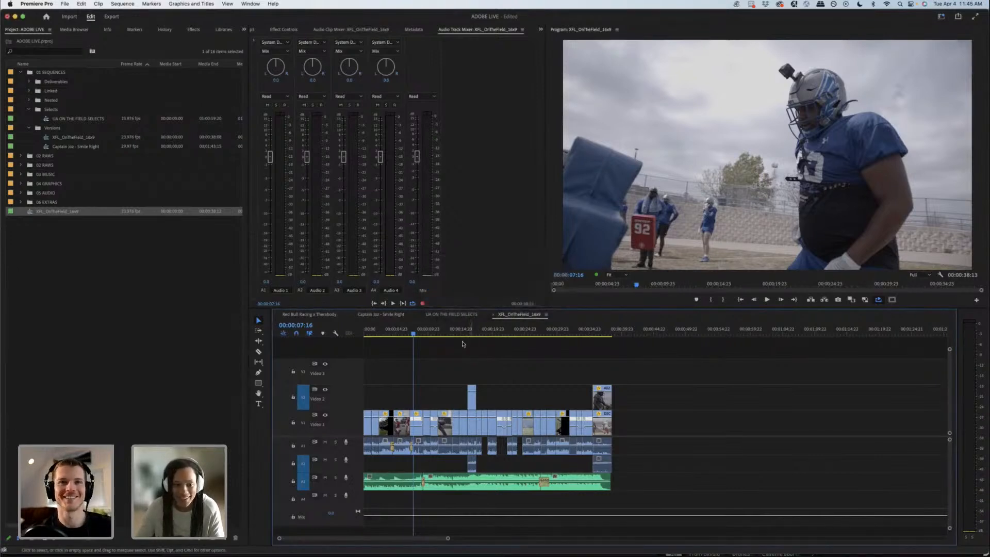
# Step: Close the 20230331 XFL SEASON 2023 TAYLOR project panel and show the ADOBE LIVE project panel again
pyautogui.click(143, 234)
pyautogui.click(244, 29)
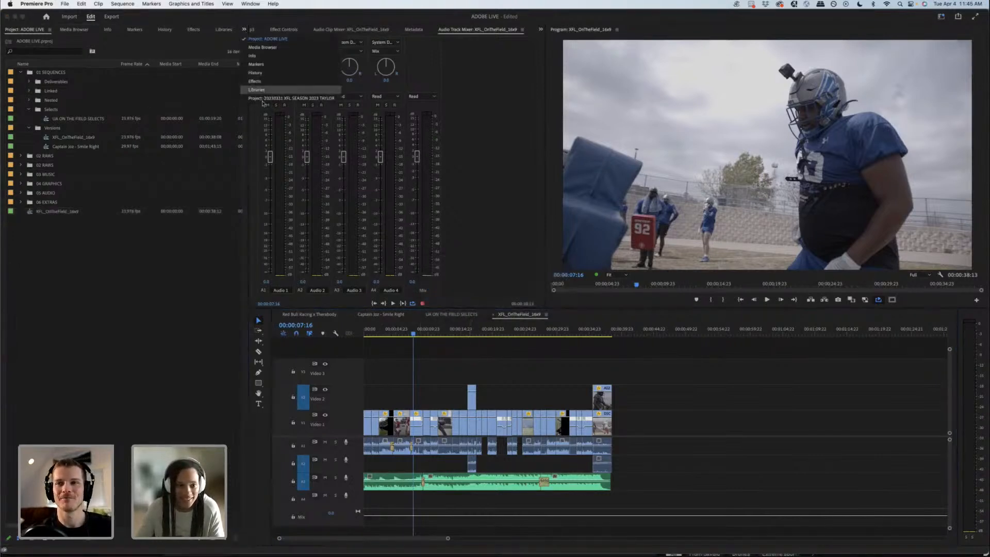
pyautogui.click(291, 98)
pyautogui.click(226, 30)
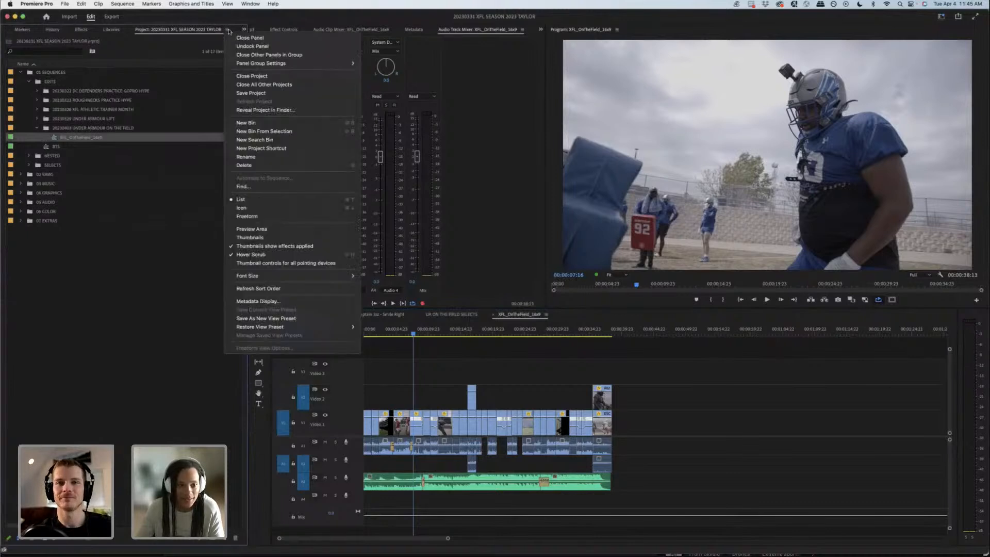
pyautogui.click(235, 38)
pyautogui.click(244, 29)
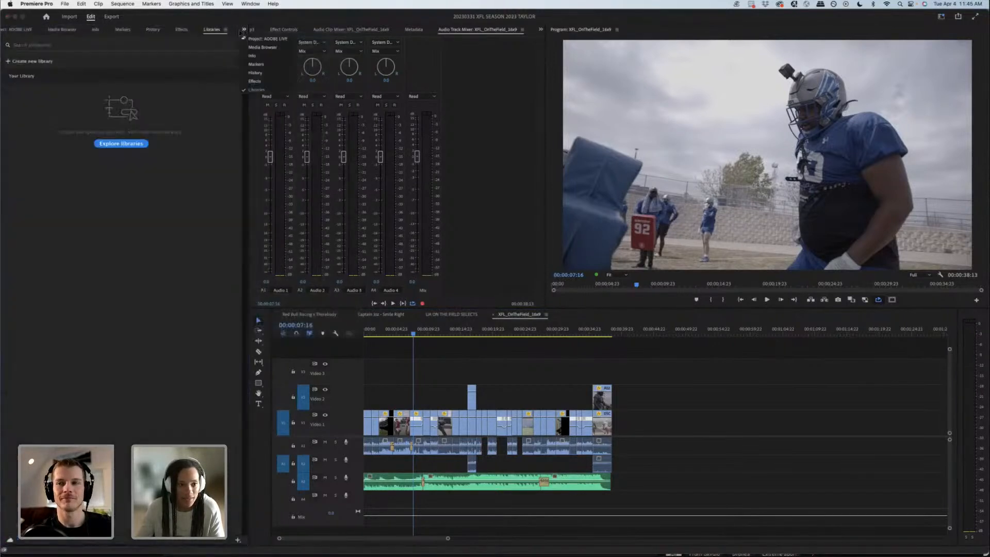
pyautogui.click(253, 40)
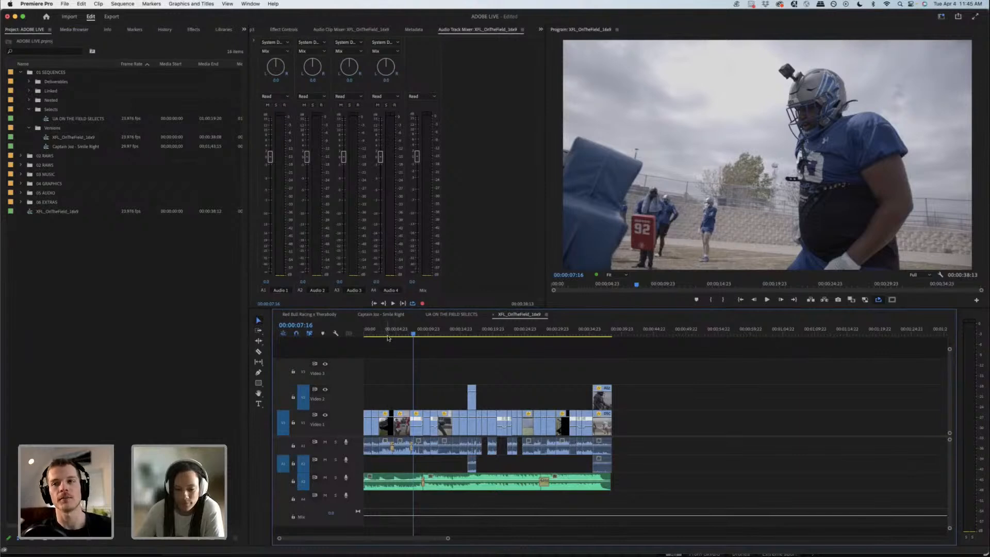
# Step: Clear audio track A2, taking off the mid-sequence clip's audio and bringing the closing Video 2 clip down onto V1 and A1
pyautogui.click(471, 467)
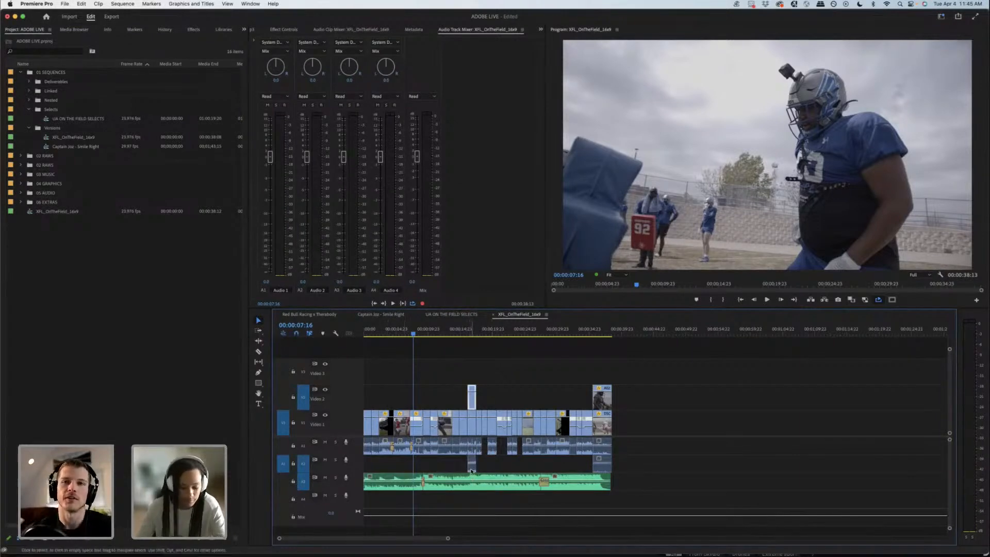
pyautogui.keyDown('alt'); pyautogui.click(471, 469); pyautogui.keyUp('alt')
pyautogui.click(607, 459)
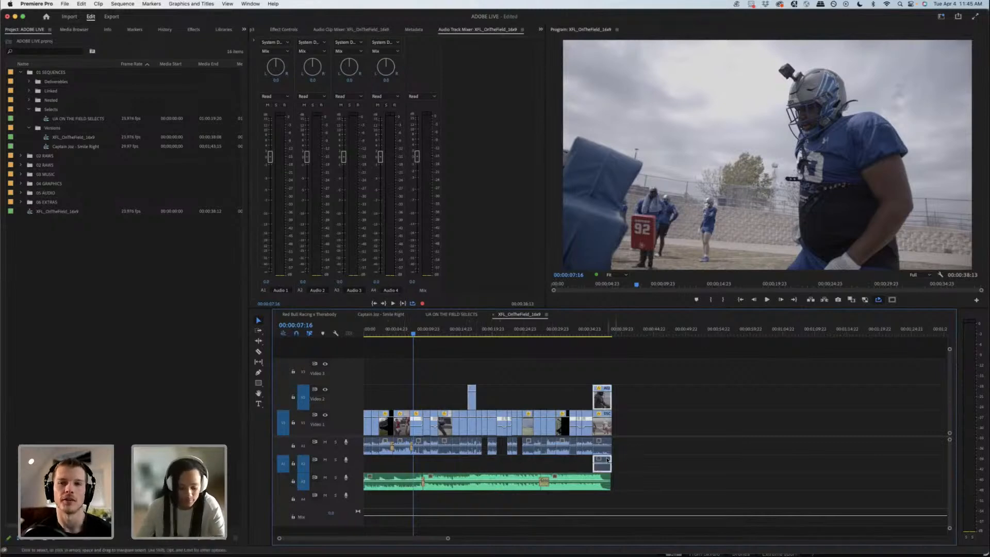
pyautogui.moveTo(608, 458); pyautogui.dragTo(604, 445)
pyautogui.press('\\')
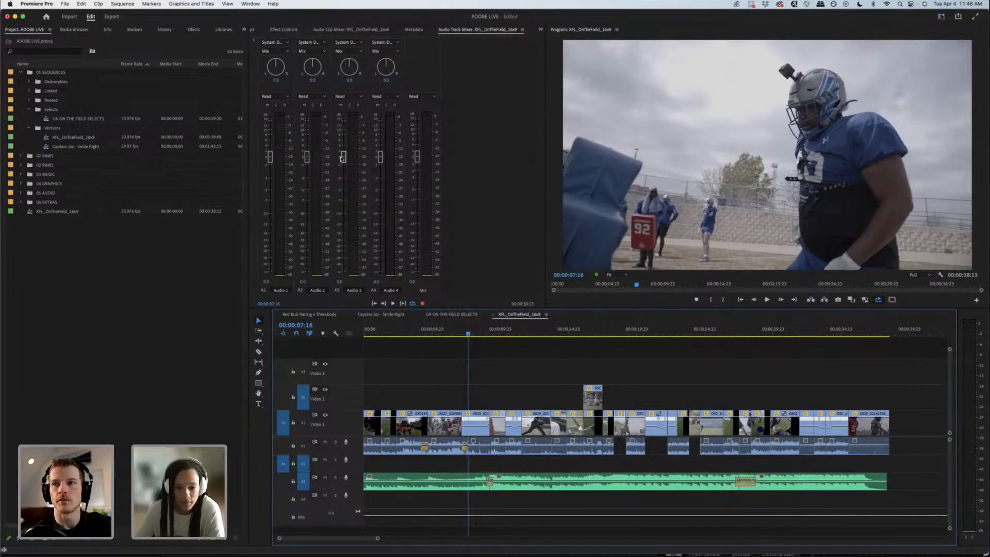
# Step: Lower the Audio 3 and Audio 1 track levels to about -6 dB in the track mixer
pyautogui.moveTo(344, 159); pyautogui.dragTo(346, 199)
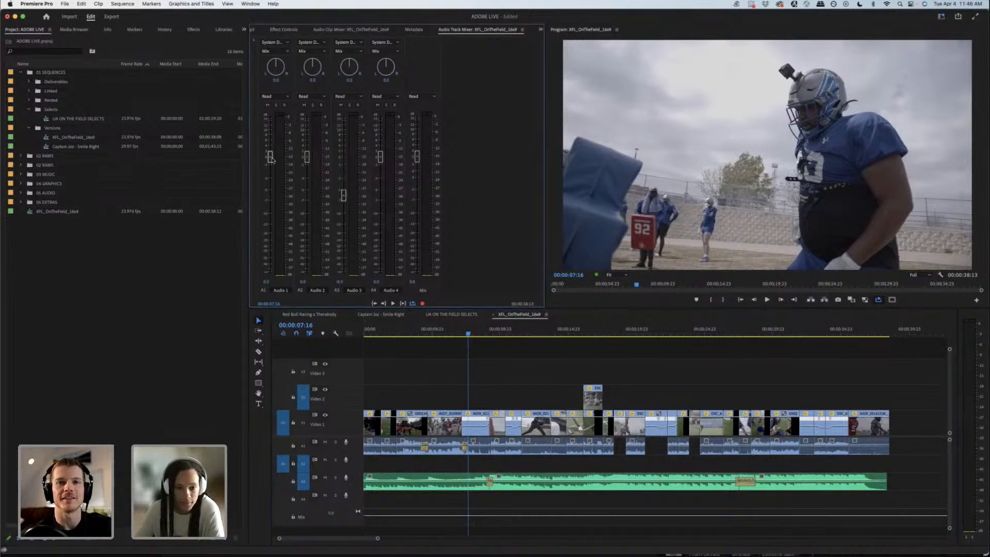
pyautogui.moveTo(270, 156); pyautogui.dragTo(270, 193)
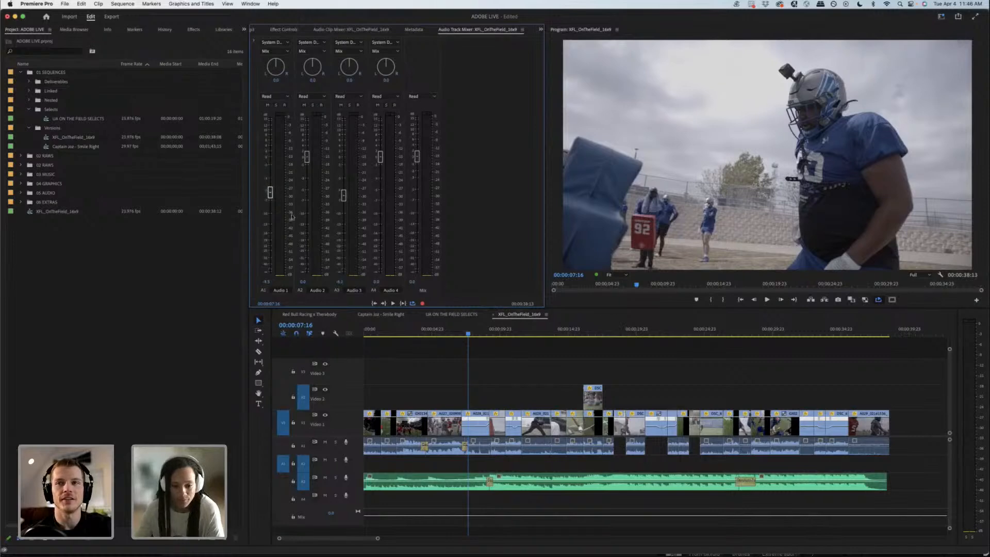
# Step: Play XFL_OnTheField_16x9 from the start with the program monitor maximized, and restore the editing layout
pyautogui.moveTo(372, 336); pyautogui.dragTo(363, 332)
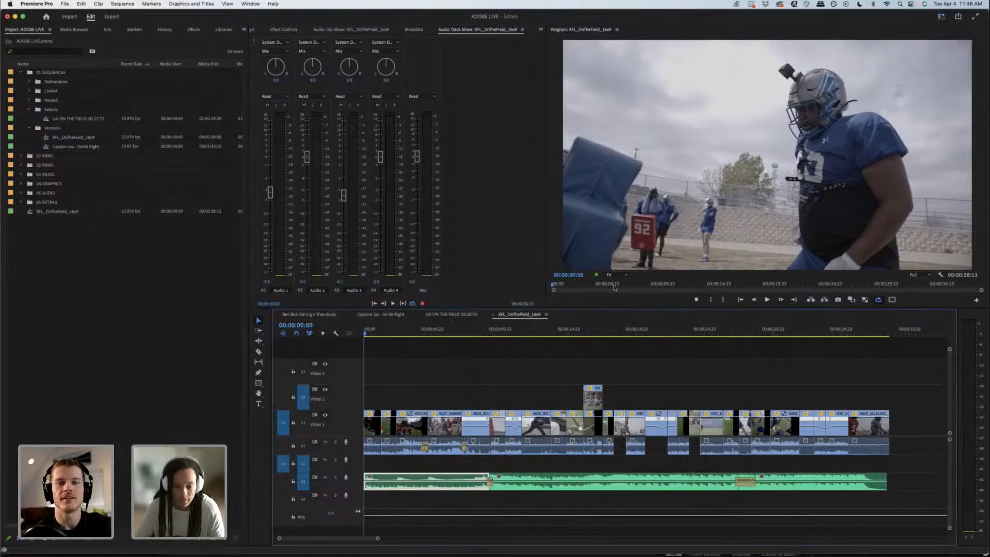
pyautogui.click(593, 302)
pyautogui.press('`')
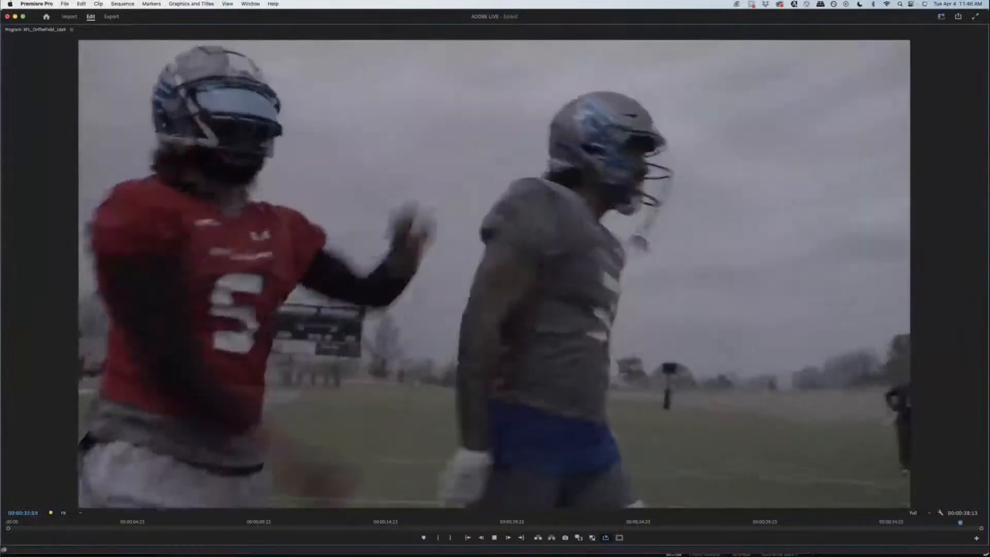
pyautogui.press('space')
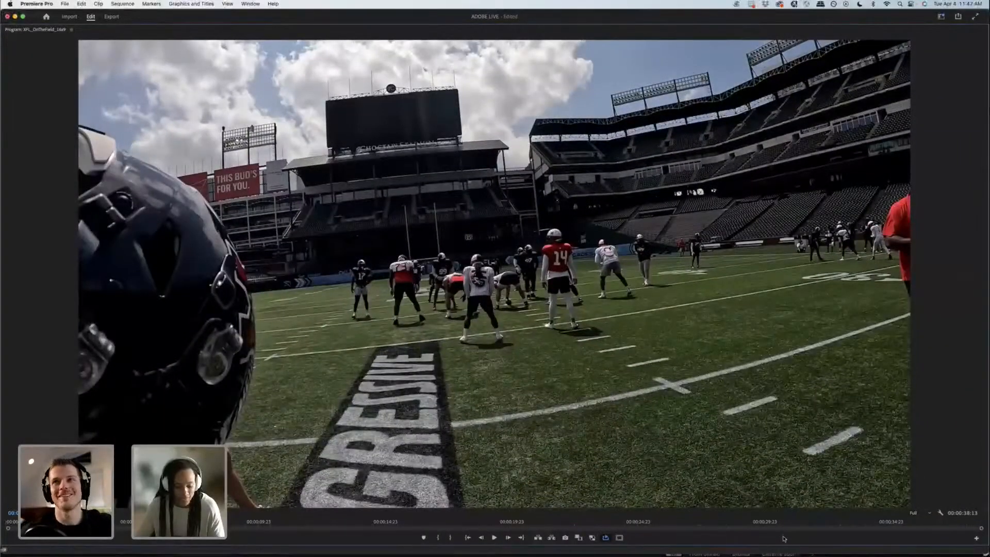
pyautogui.press('`')
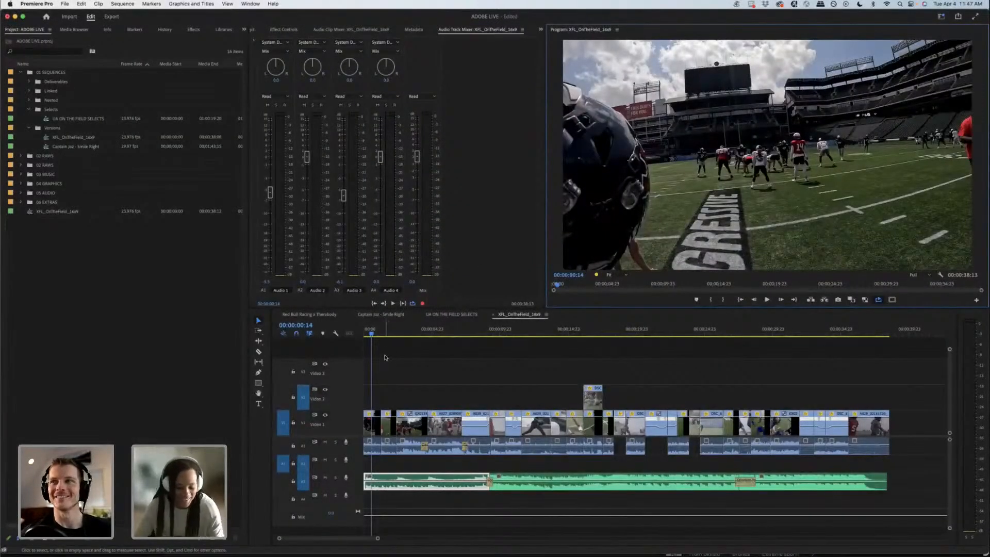
# Step: Play the opening shots from 00:00:02:16 to about 00:00:04:19 to check the cutting against the music
pyautogui.press('=')
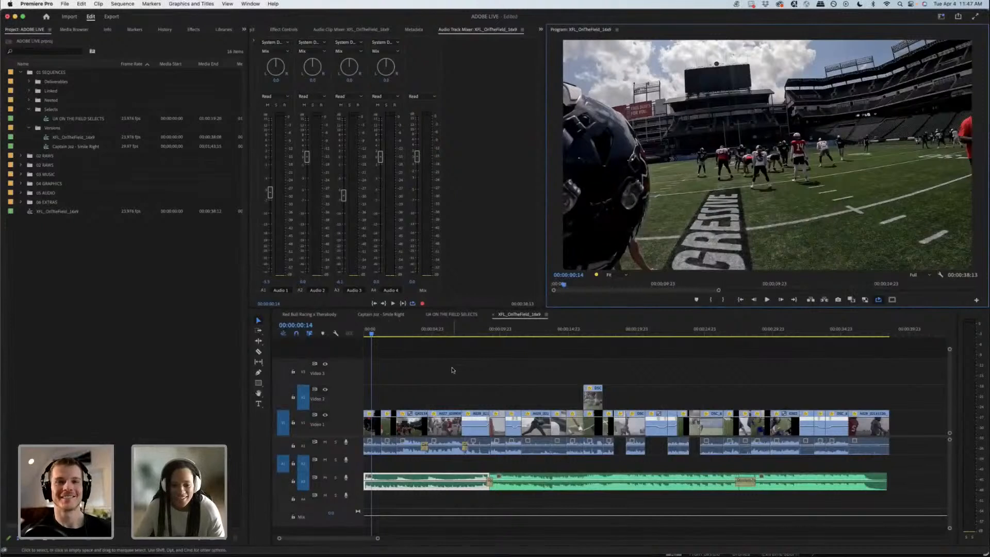
pyautogui.press('=')
pyautogui.press('=')
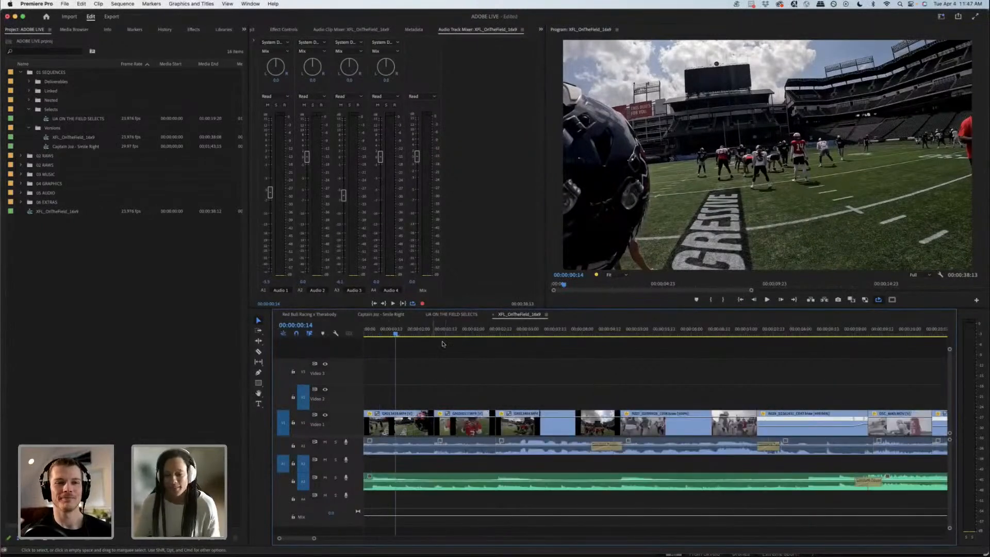
pyautogui.moveTo(481, 332); pyautogui.dragTo(509, 332)
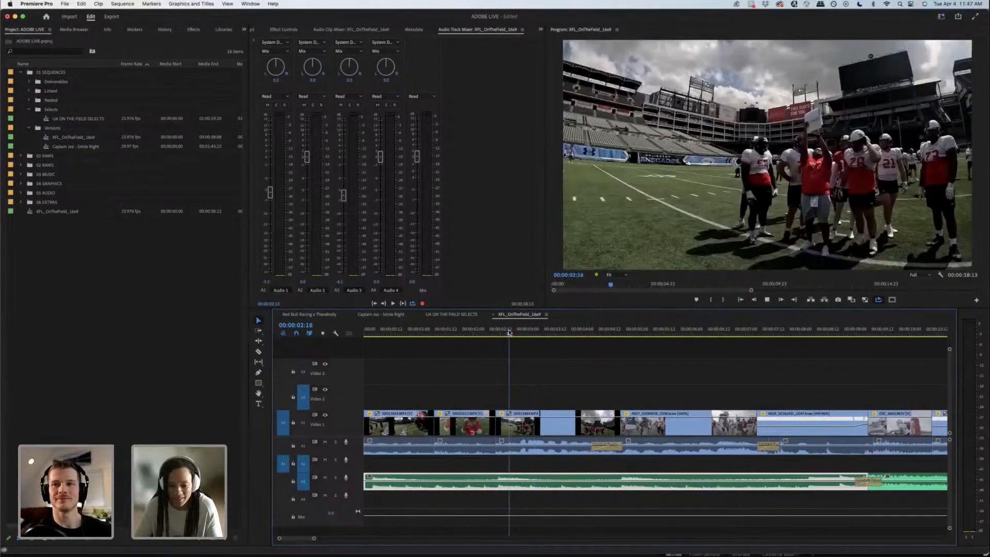
pyautogui.press('space')
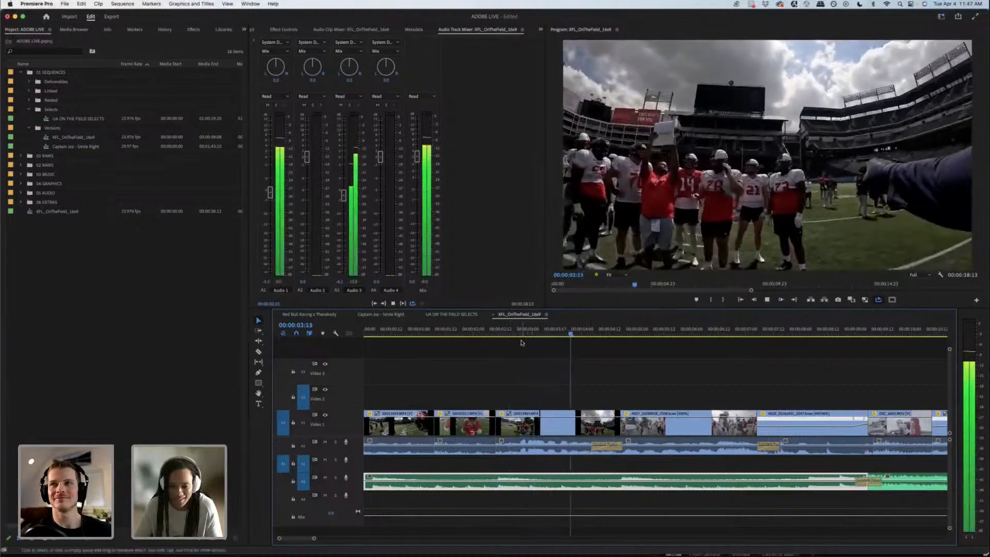
pyautogui.press('space')
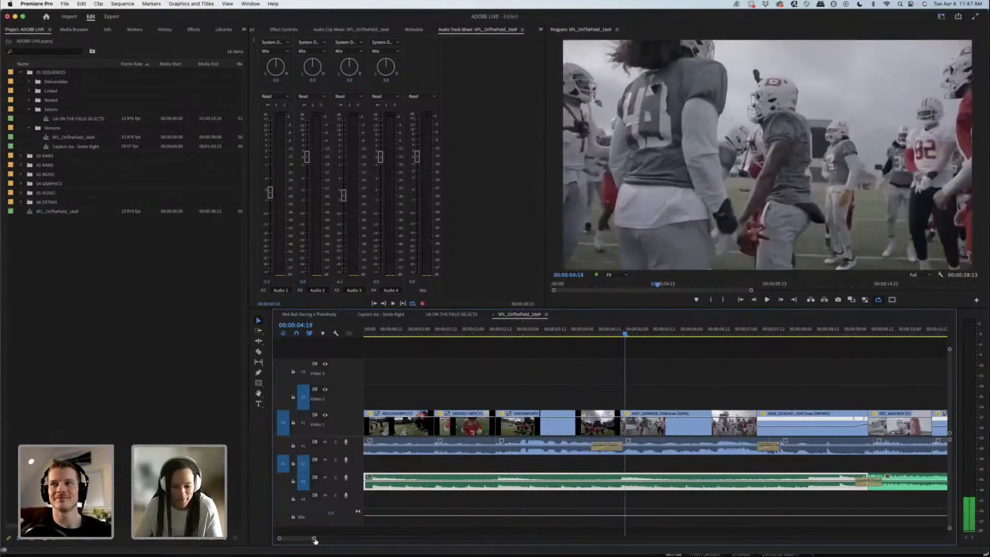
# Step: Review the blocking-sled shot from 00:00:07:07 up to the cut at 00:00:09:06
pyautogui.moveTo(315, 540); pyautogui.dragTo(332, 539)
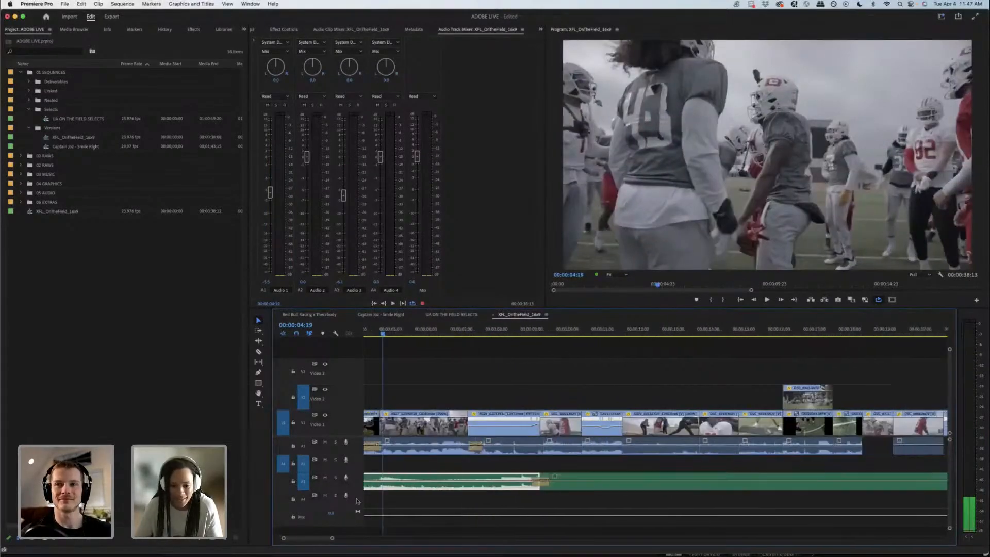
pyautogui.click(480, 394)
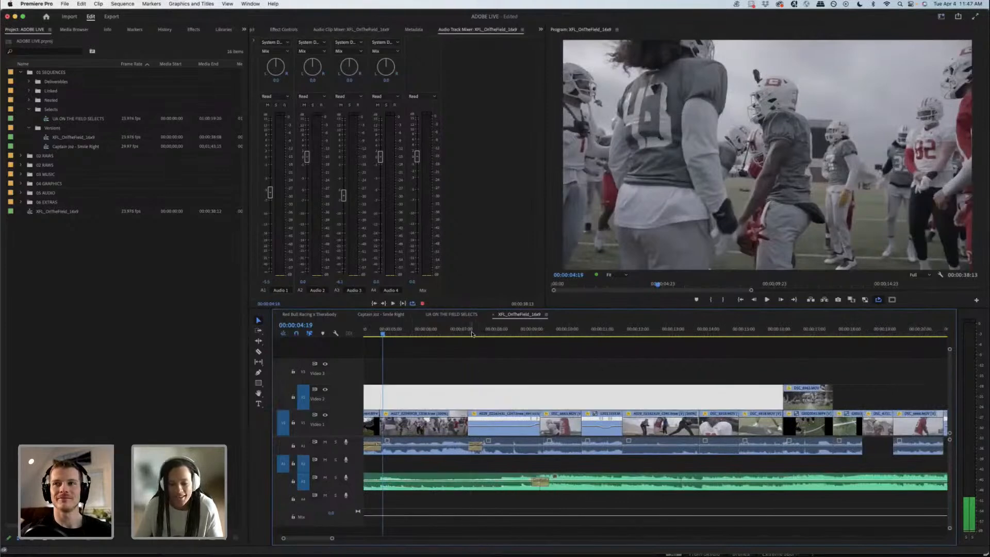
pyautogui.click(471, 333)
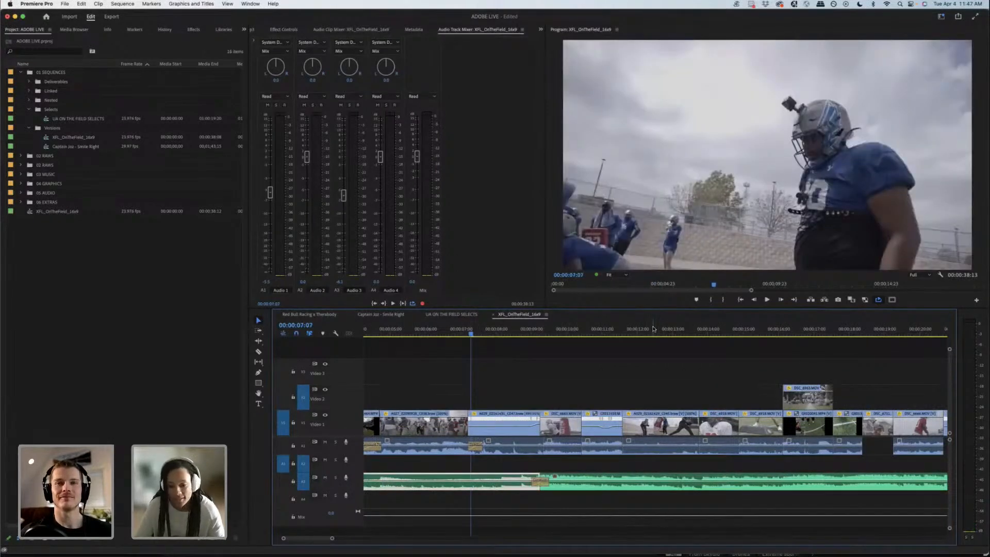
pyautogui.press('-')
pyautogui.click(514, 333)
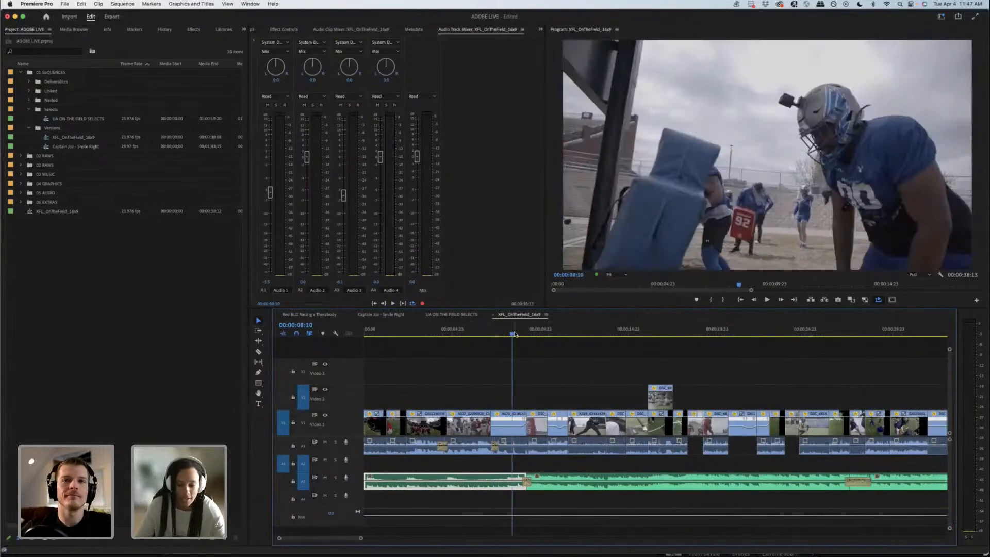
pyautogui.press('=')
pyautogui.press('=')
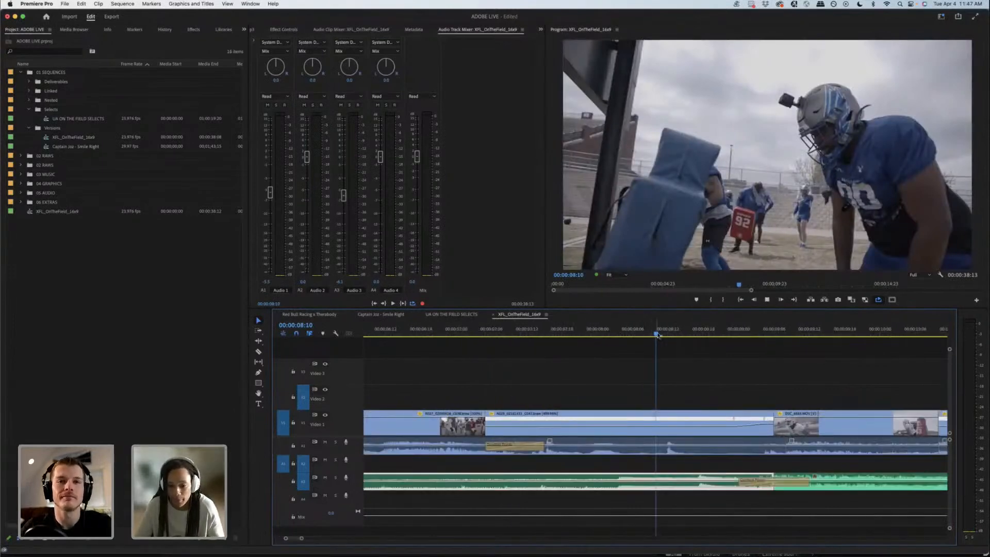
pyautogui.press('space')
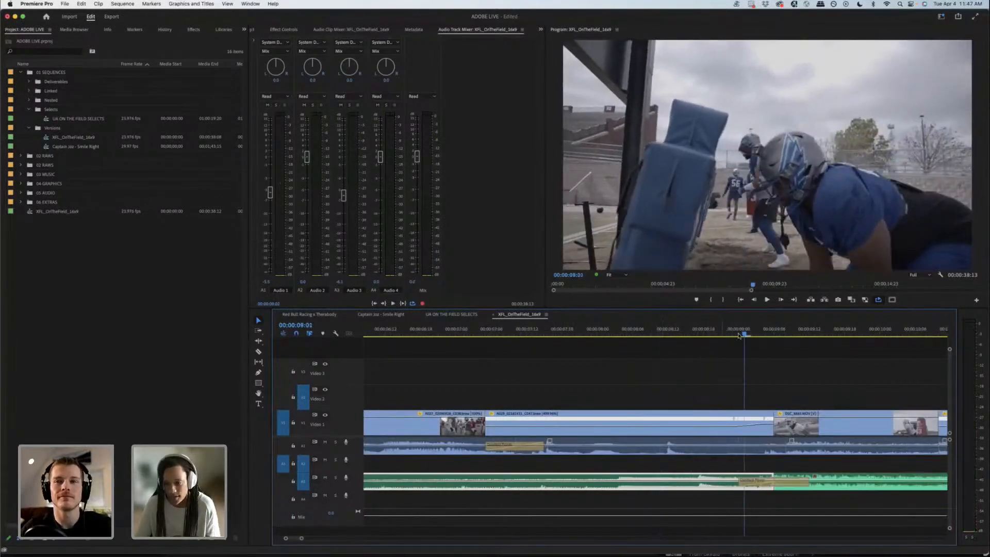
pyautogui.moveTo(745, 334); pyautogui.dragTo(772, 330)
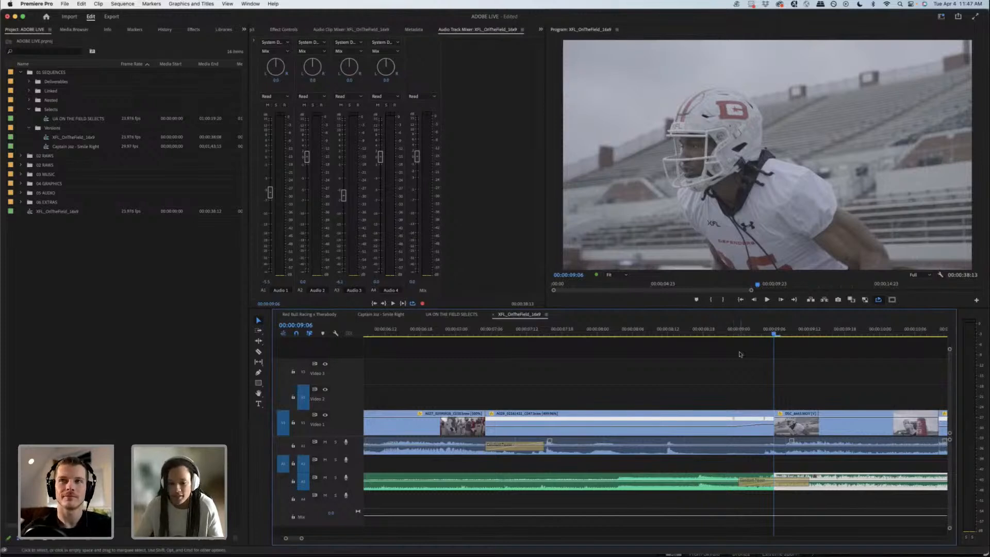
# Step: Examine the blocking-sled clip's Time Remapping speed ramp and play through its end into the following shot
pyautogui.click(492, 414)
pyautogui.moveTo(516, 441)
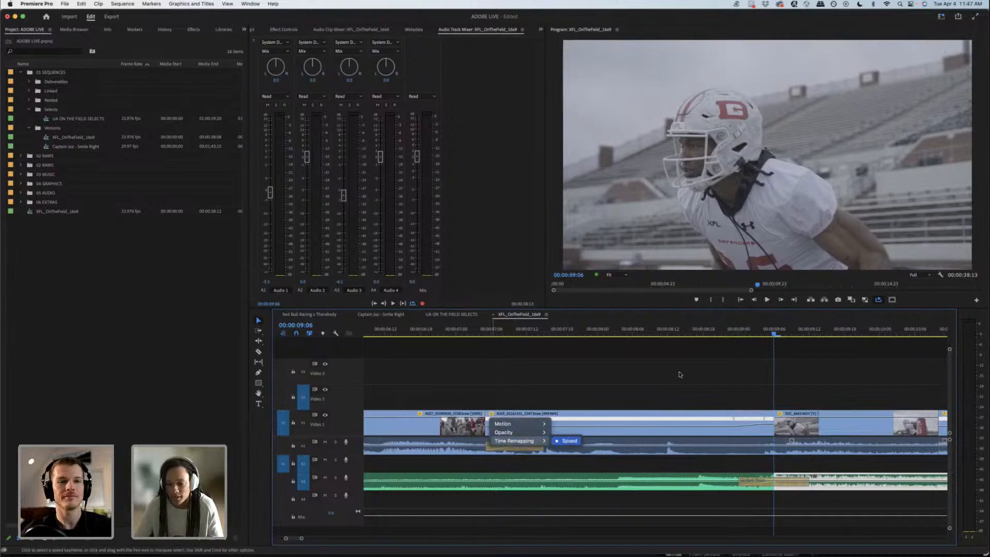
pyautogui.click(741, 335)
pyautogui.click(741, 333)
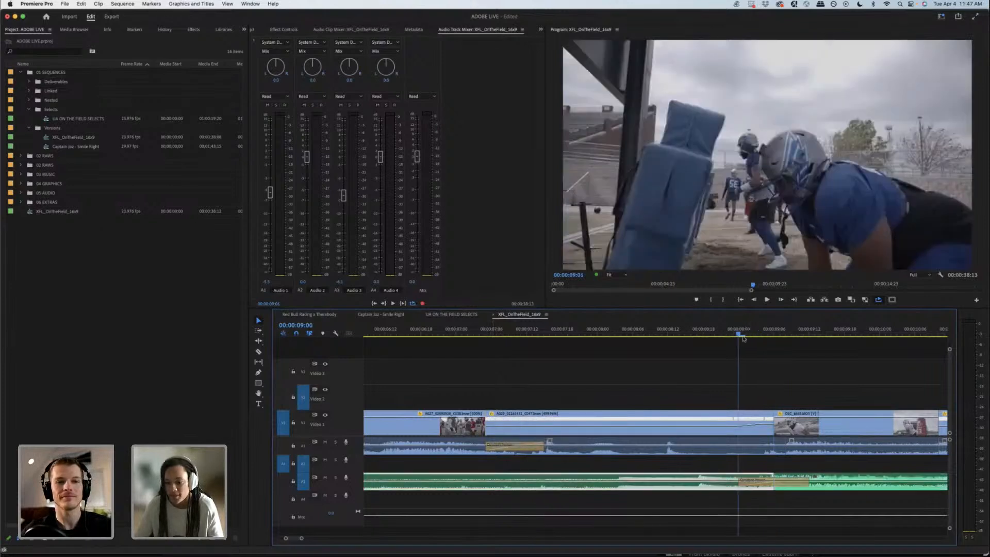
pyautogui.click(771, 426)
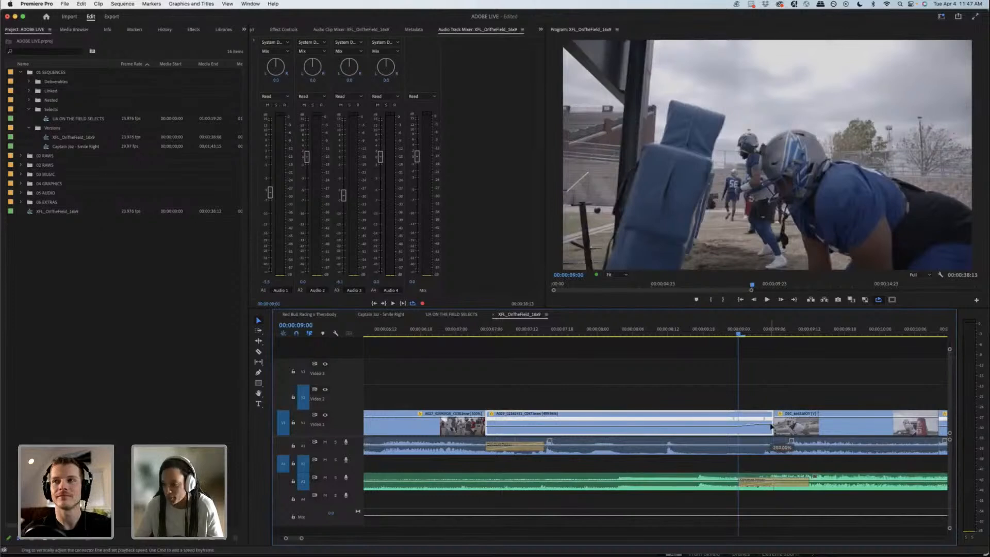
pyautogui.click(706, 332)
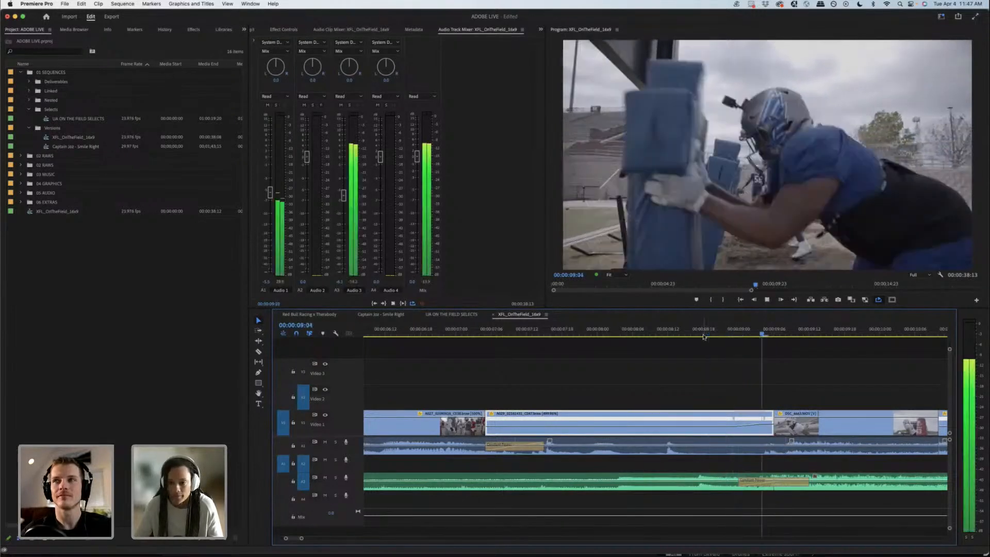
pyautogui.press('space')
pyautogui.moveTo(737, 335); pyautogui.dragTo(795, 331)
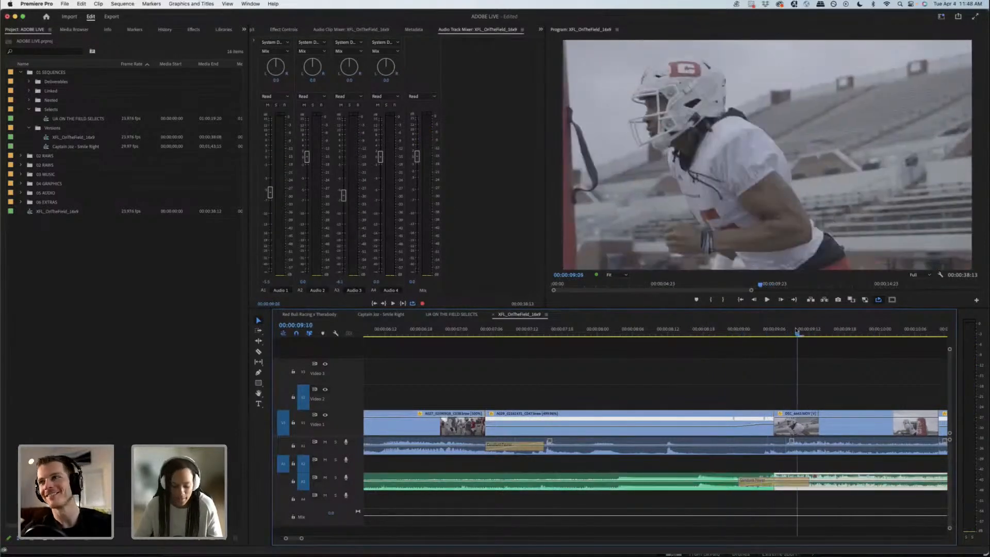
# Step: Try the blocking-sled clip without its ending speed ramp, filled back out to the next cut, with its audio moved to track A2
pyautogui.press('-')
pyautogui.press('-')
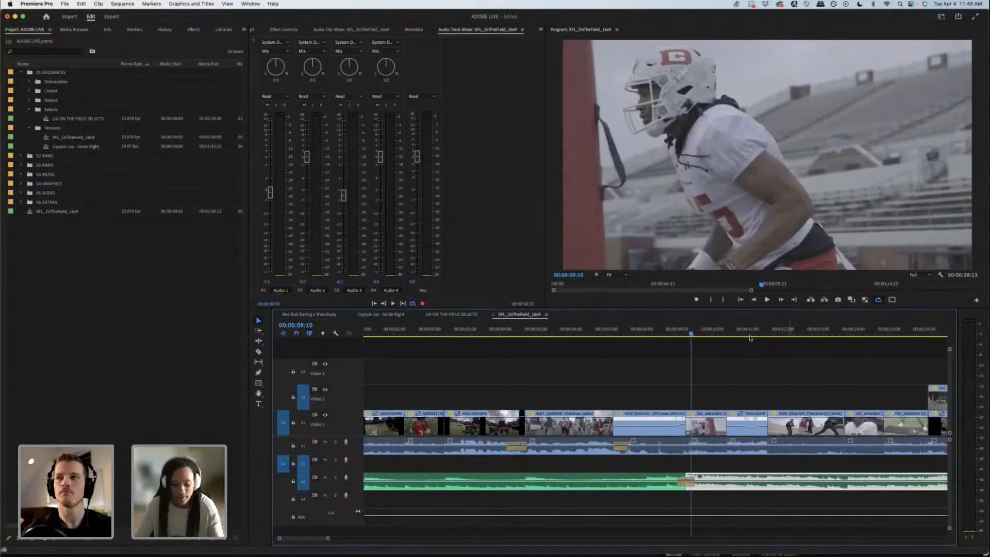
pyautogui.press('=')
pyautogui.press('=')
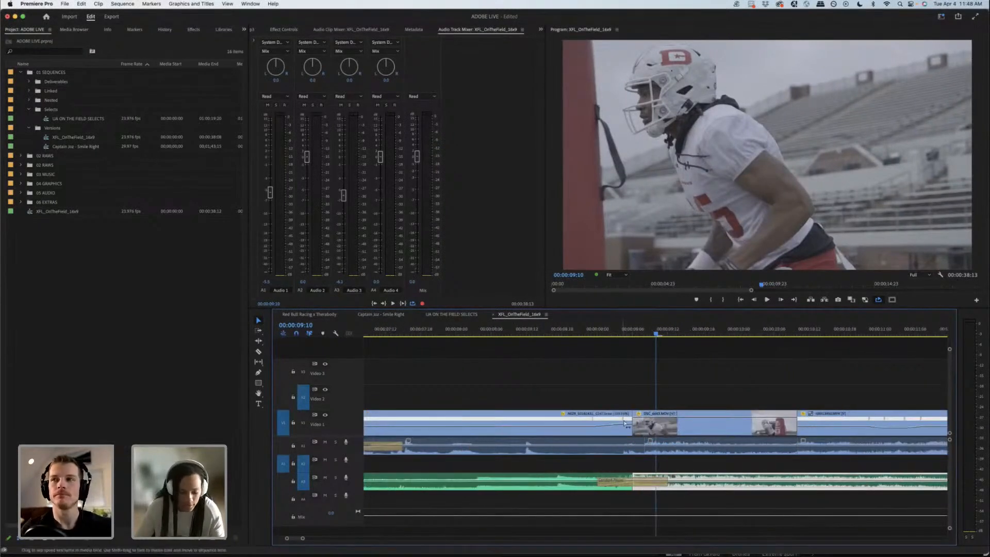
pyautogui.moveTo(625, 423); pyautogui.dragTo(590, 422)
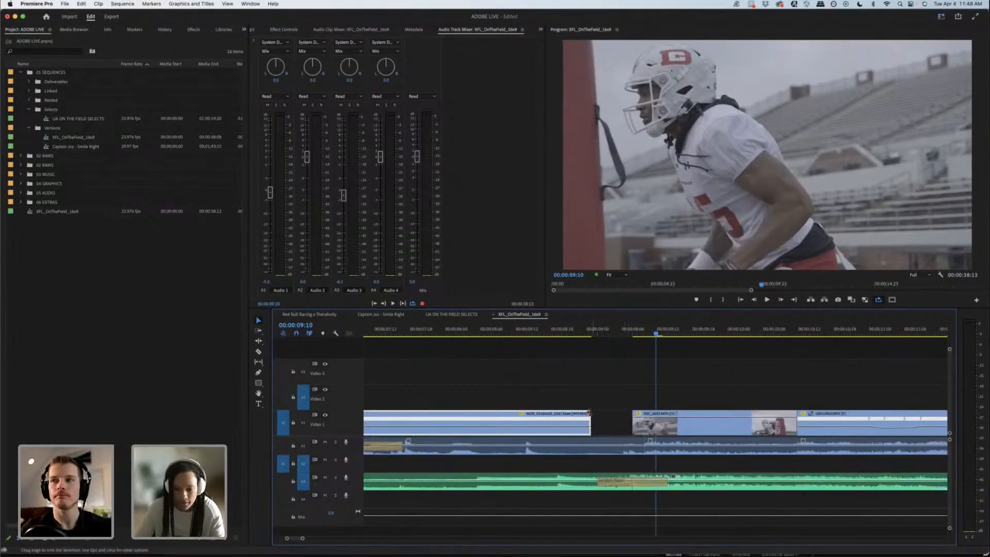
pyautogui.moveTo(543, 452); pyautogui.dragTo(546, 463)
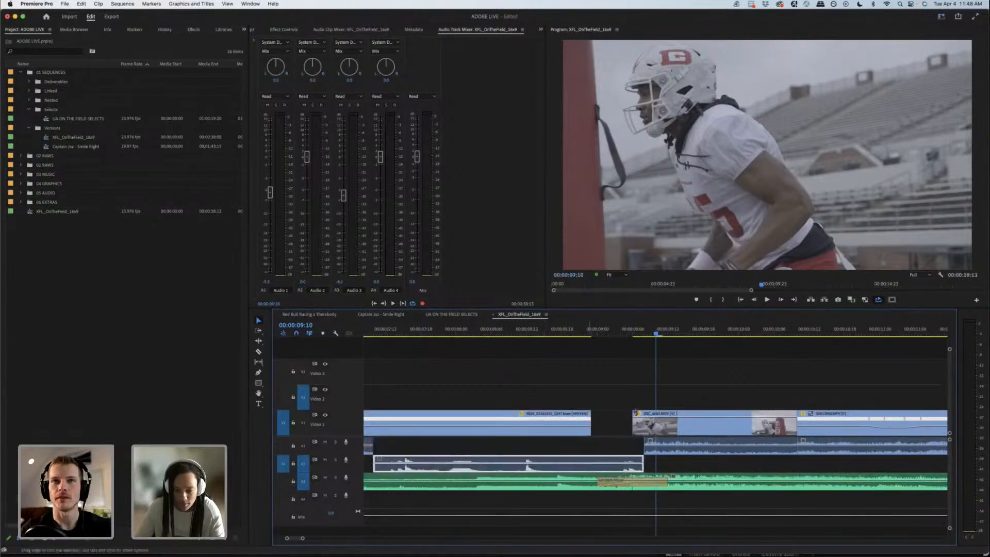
pyautogui.moveTo(590, 421); pyautogui.dragTo(632, 377)
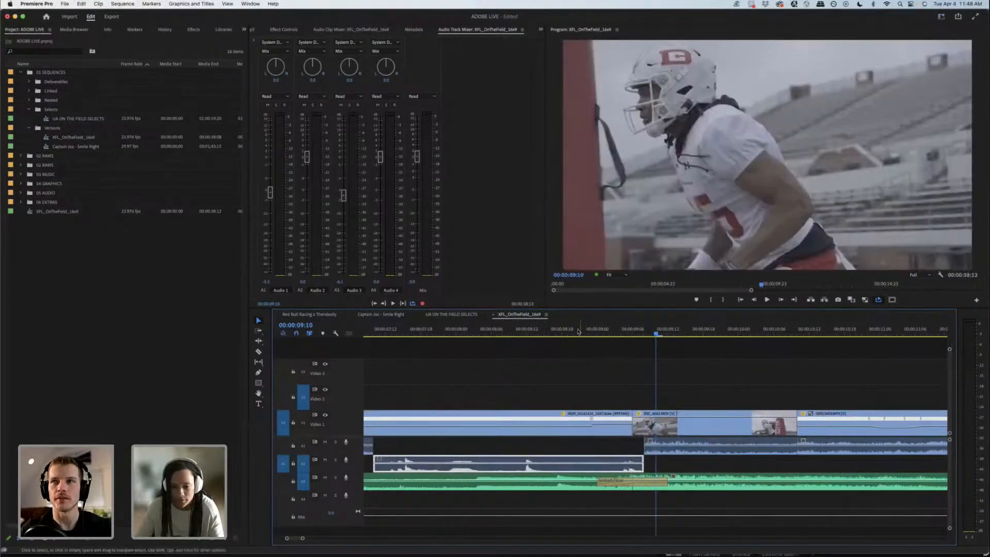
pyautogui.click(602, 423)
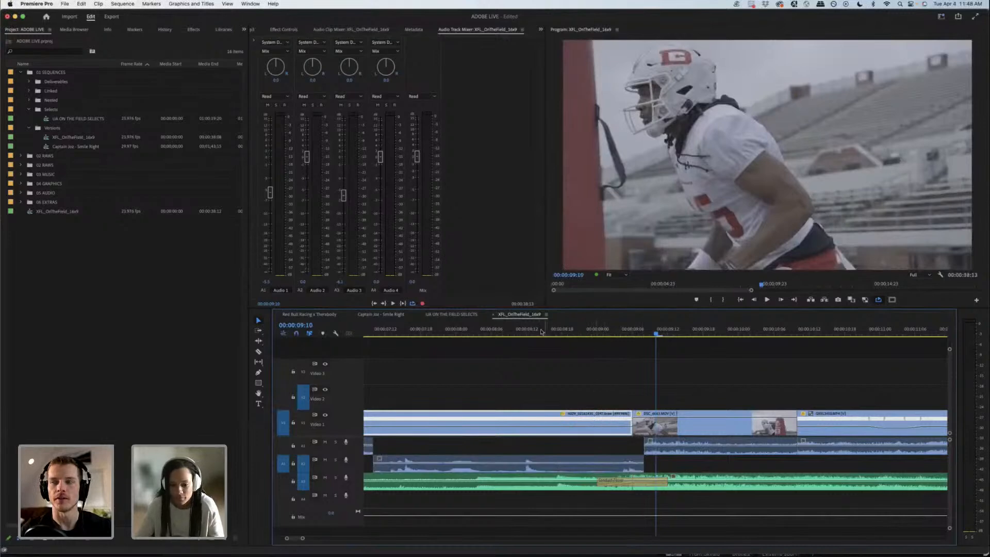
# Step: Review the blocking-sled shot without its ramp, playing from about 00:00:08:05 across the cut into the Scout 63 shot
pyautogui.moveTo(543, 333); pyautogui.dragTo(652, 333)
pyautogui.click(574, 333)
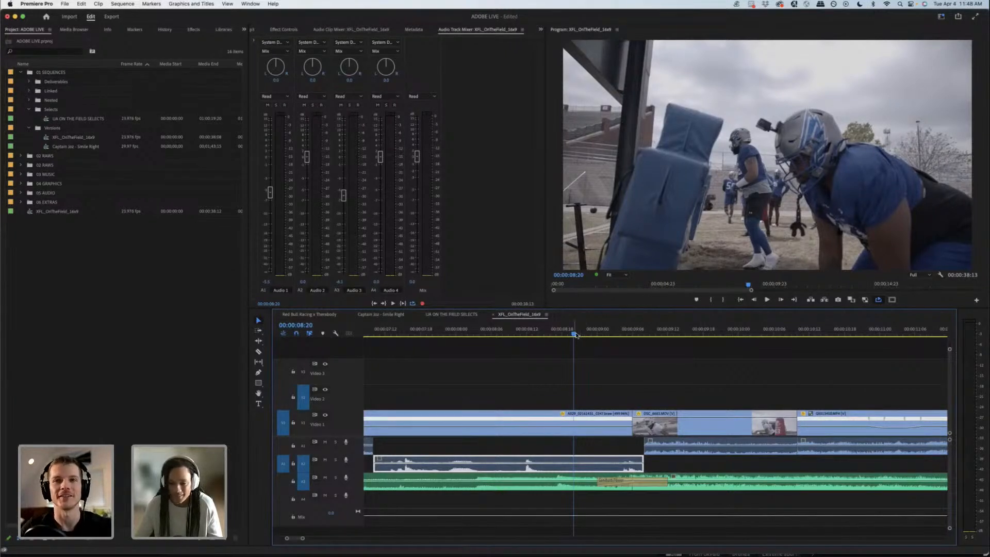
pyautogui.click(485, 335)
pyautogui.press('space')
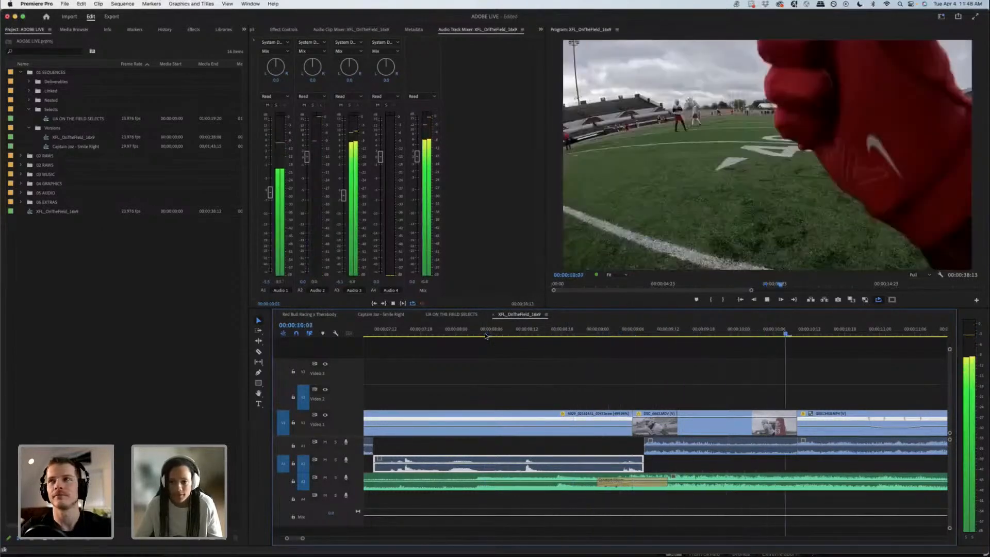
pyautogui.press('space')
pyautogui.click(634, 336)
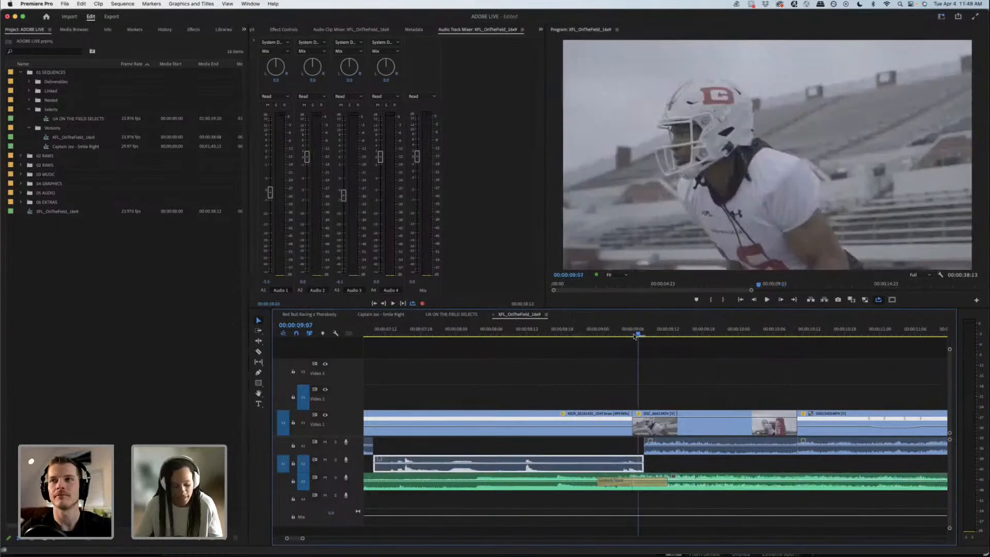
# Step: Undo the blocking-sled clip's ramp removal, its re-extension and the audio move to track A2
pyautogui.press('super+z')
pyautogui.press('super+z')
pyautogui.press('super+z')
pyautogui.press('super+z')
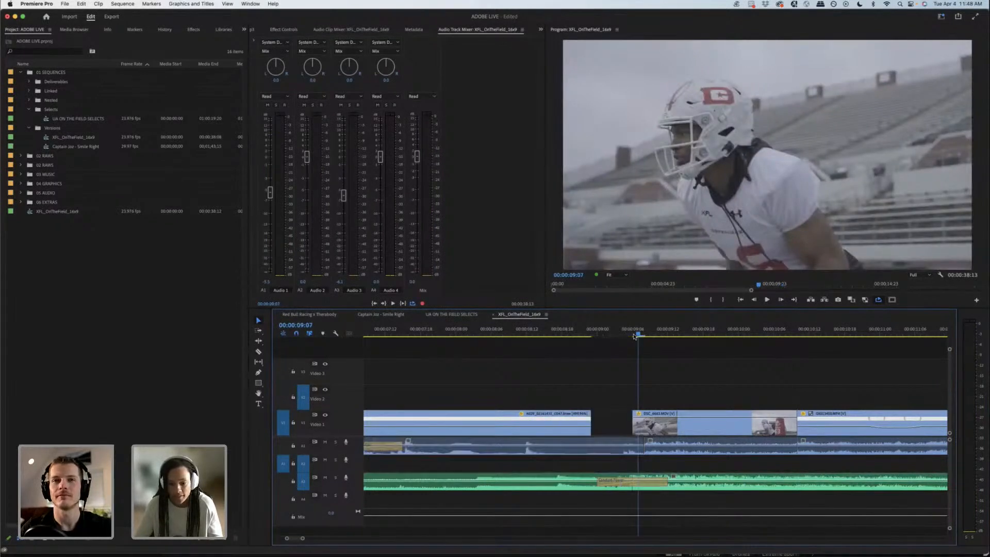
# Step: Play the ramped blocking-sled shot from 00:00:08:08 to 00:00:10:07 for comparison
pyautogui.click(504, 335)
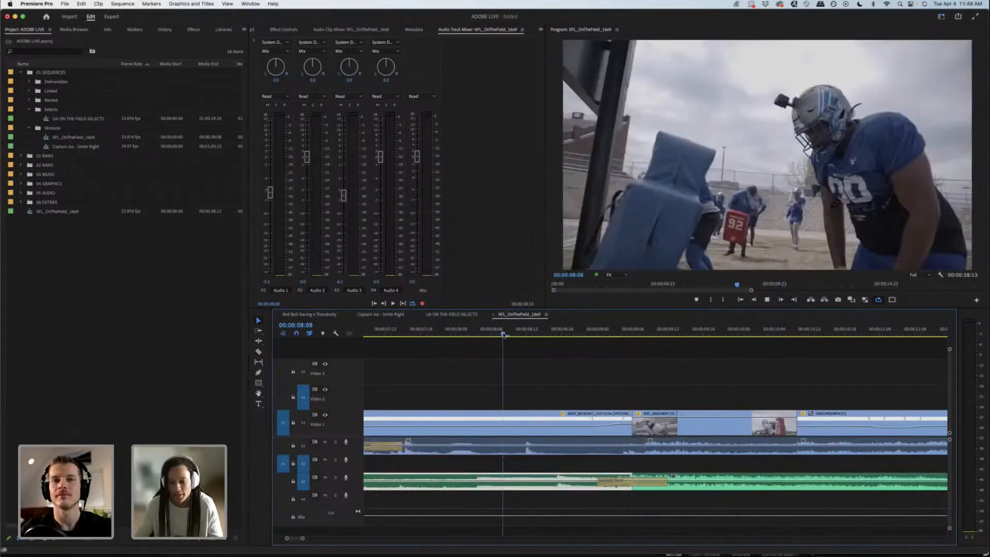
pyautogui.press('space')
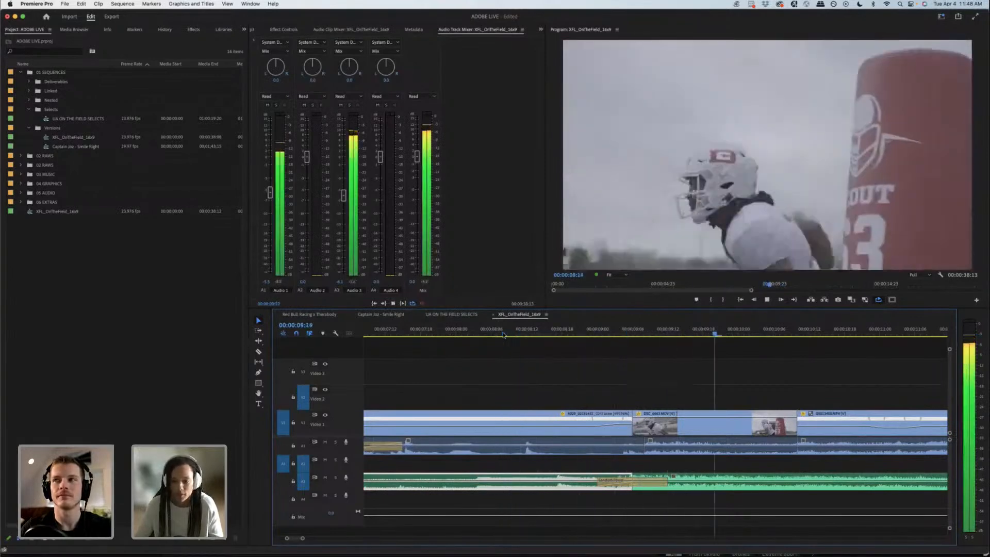
pyautogui.press('space')
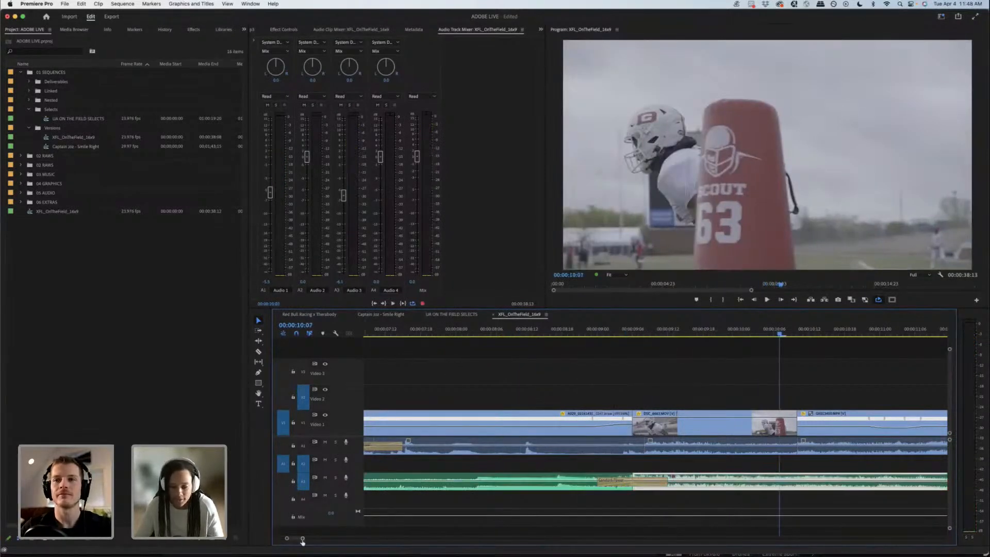
# Step: Play the helmet-camera catch shot from 00:00:10:12 into the following ball-carrier drill shot
pyautogui.moveTo(302, 539); pyautogui.dragTo(315, 539)
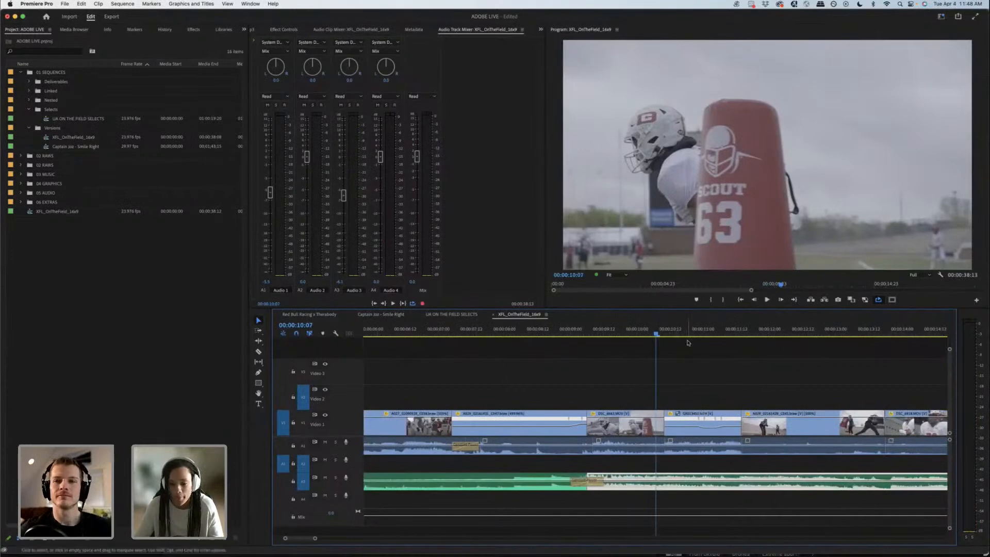
pyautogui.moveTo(665, 333); pyautogui.dragTo(672, 332)
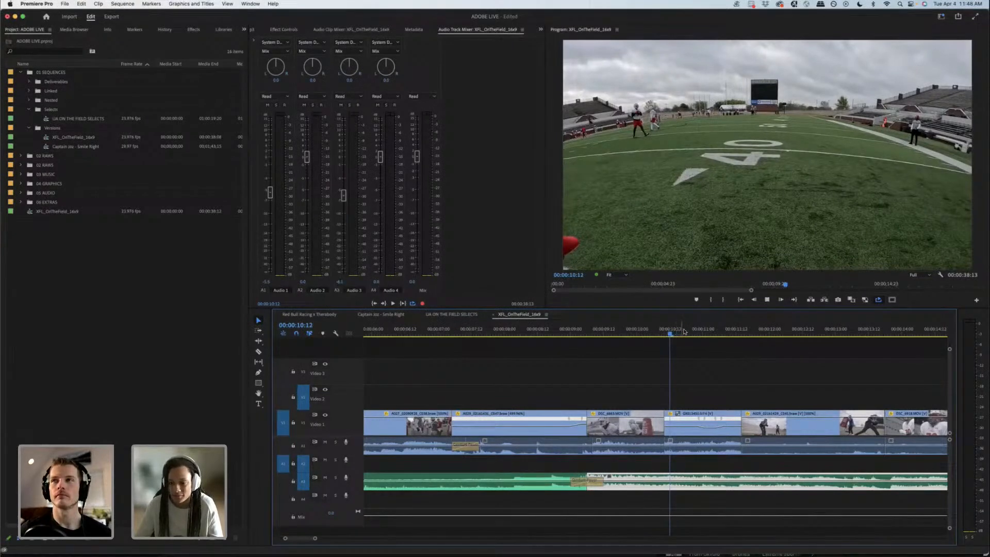
pyautogui.press('space')
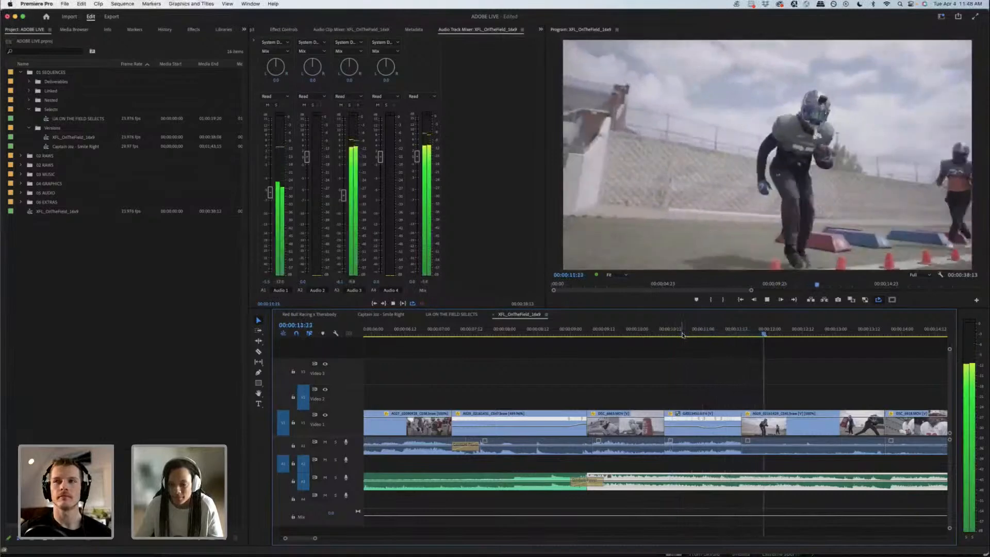
pyautogui.press('space')
# Step: Examine the frames around the cut from the helmet-camera catch to the ball-carrier drill, between 00:00:11:11 and 00:00:11:17
pyautogui.click(738, 333)
pyautogui.moveTo(737, 332); pyautogui.dragTo(739, 332)
pyautogui.press('=')
pyautogui.press('=')
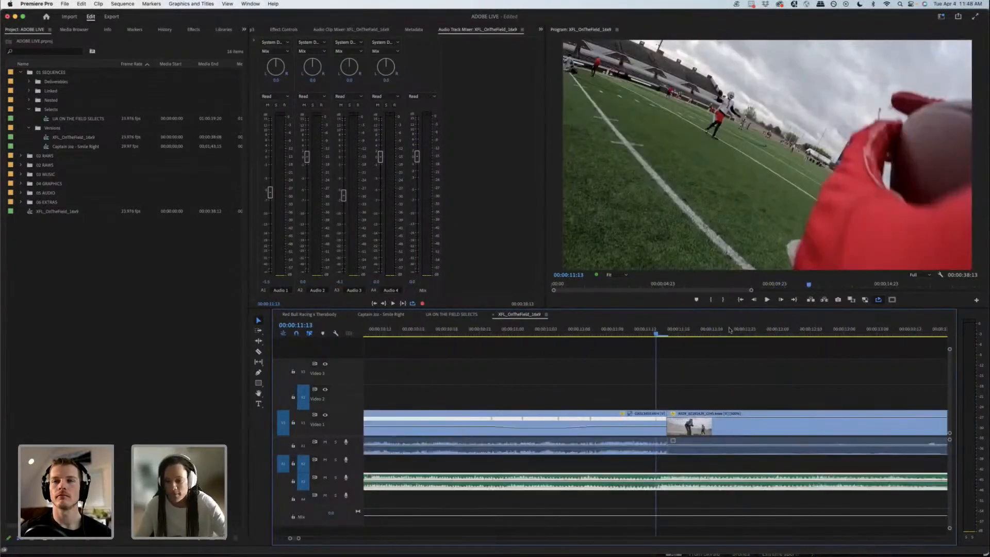
pyautogui.click(678, 333)
pyautogui.click(654, 333)
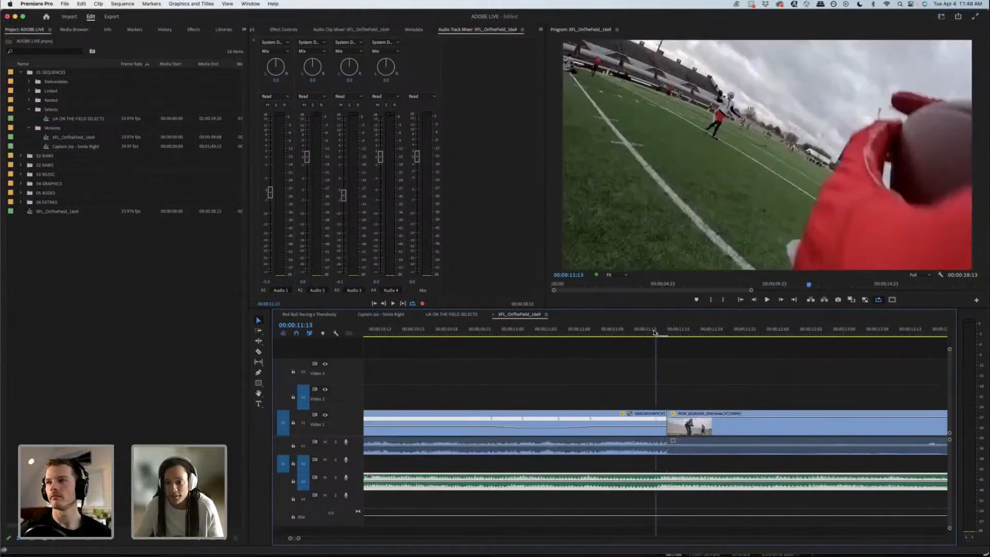
pyautogui.moveTo(665, 333); pyautogui.dragTo(638, 331)
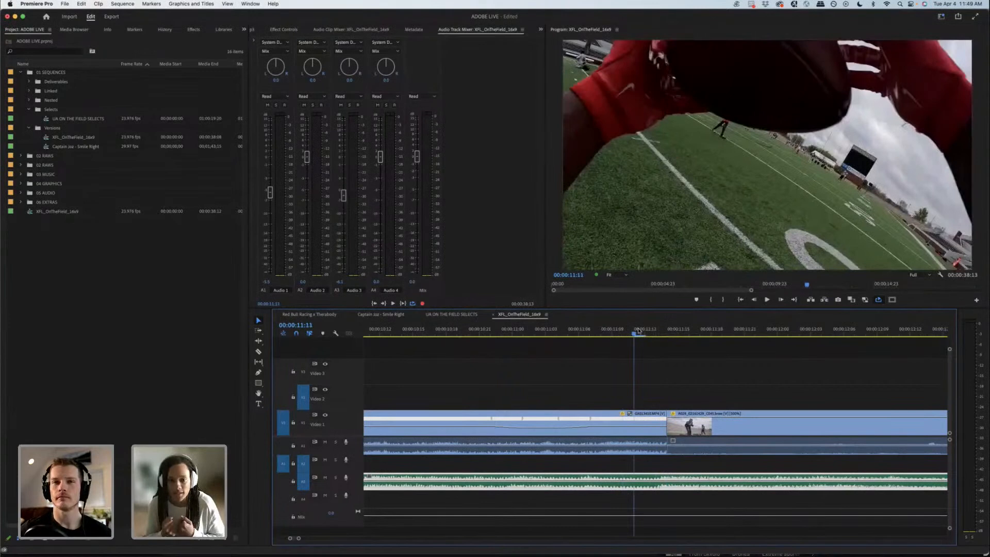
pyautogui.moveTo(648, 330); pyautogui.dragTo(693, 371)
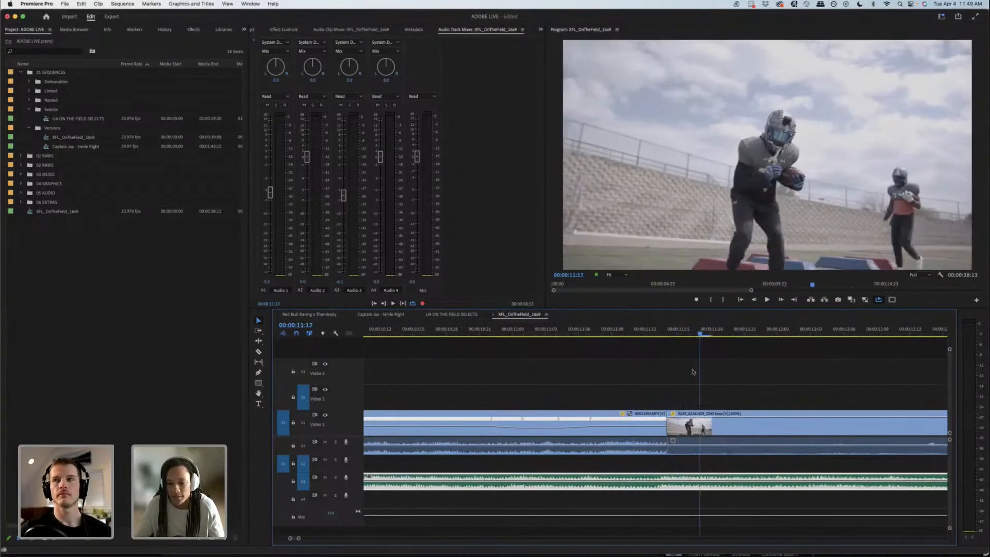
# Step: Inspect the ball-carrier drill clip's Scale keyframes in its effect settings, checking the zoom between 00:00:11:16 and 00:00:11:20
pyautogui.click(691, 420)
pyautogui.click(284, 30)
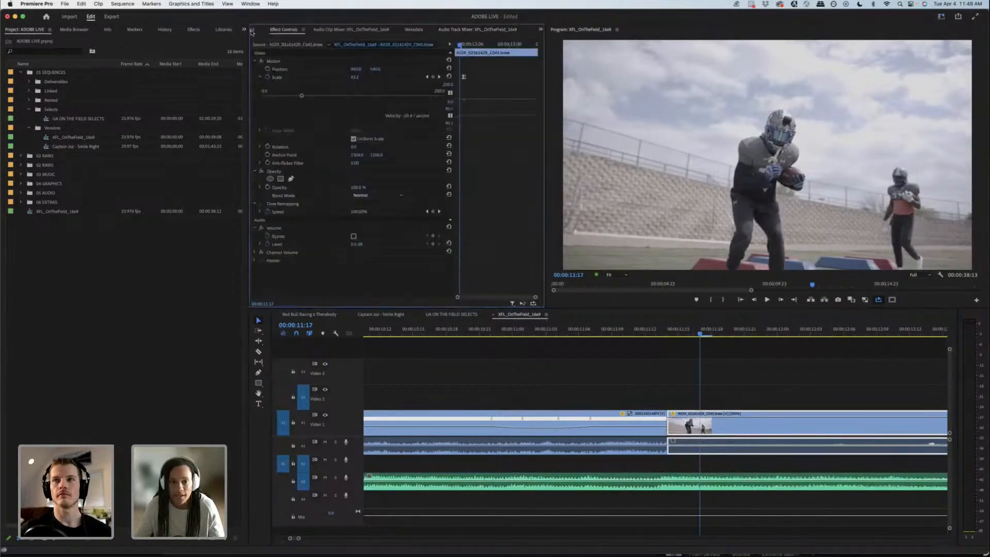
pyautogui.click(253, 32)
pyautogui.click(357, 30)
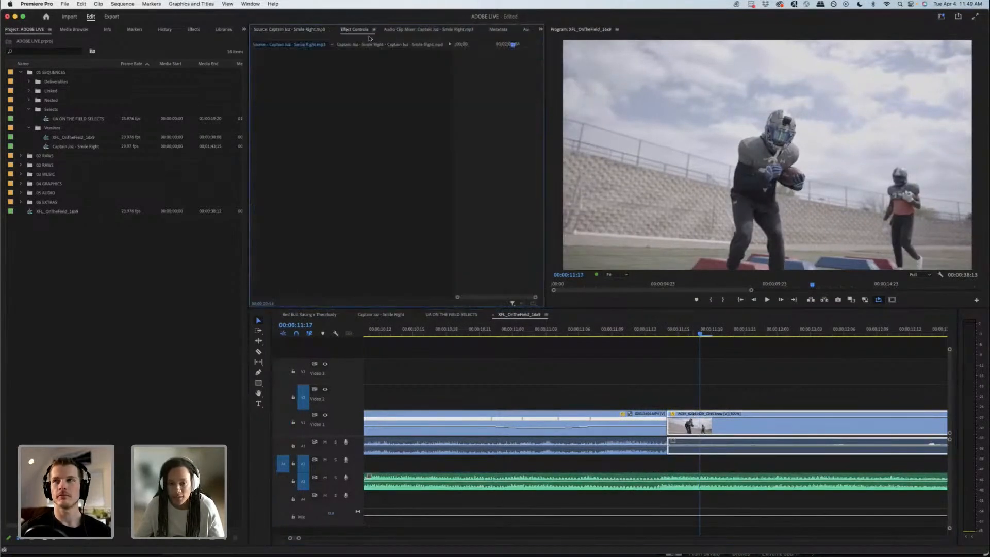
pyautogui.click(723, 384)
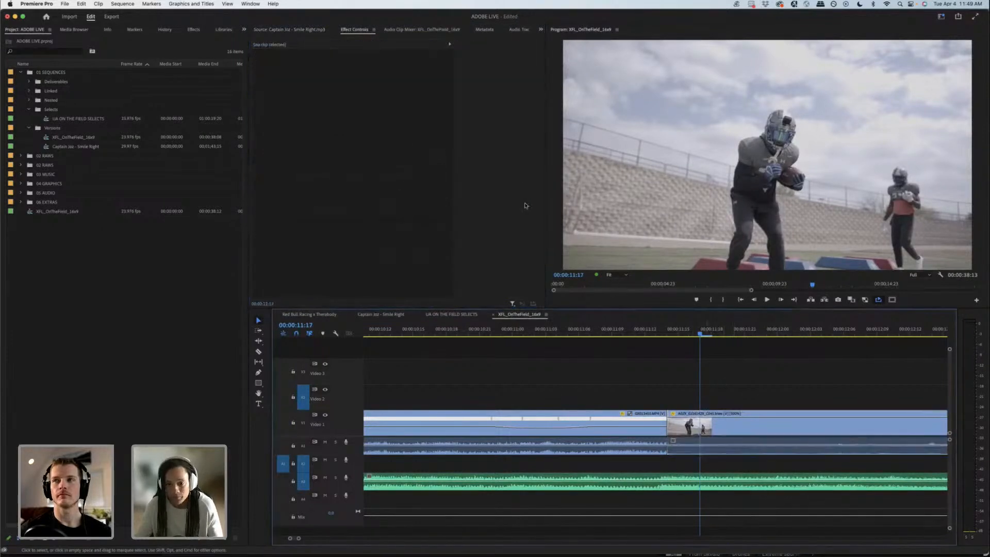
pyautogui.click(694, 420)
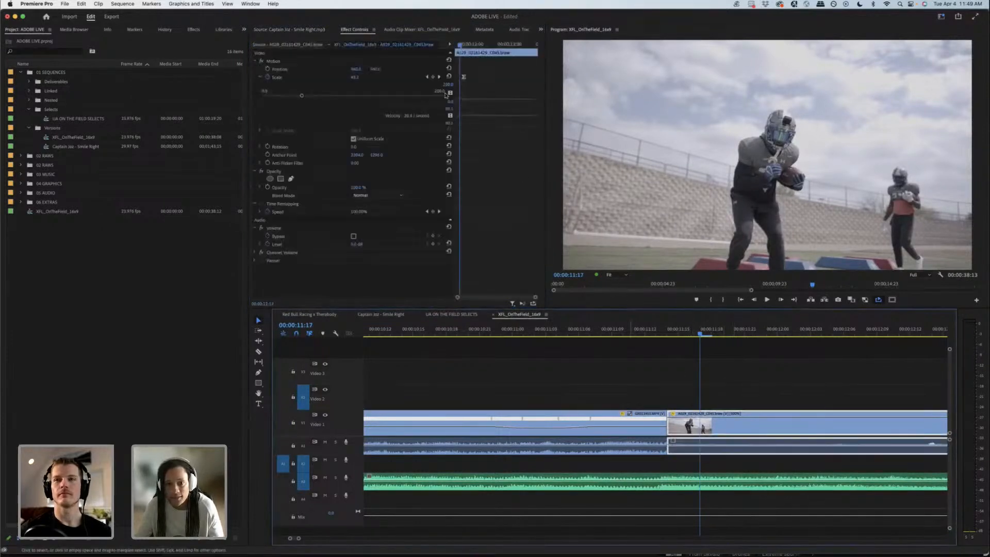
pyautogui.moveTo(462, 44)
pyautogui.mouseDown()
pyautogui.moveTo(451, 45)
pyautogui.moveTo(465, 44)
pyautogui.mouseUp()
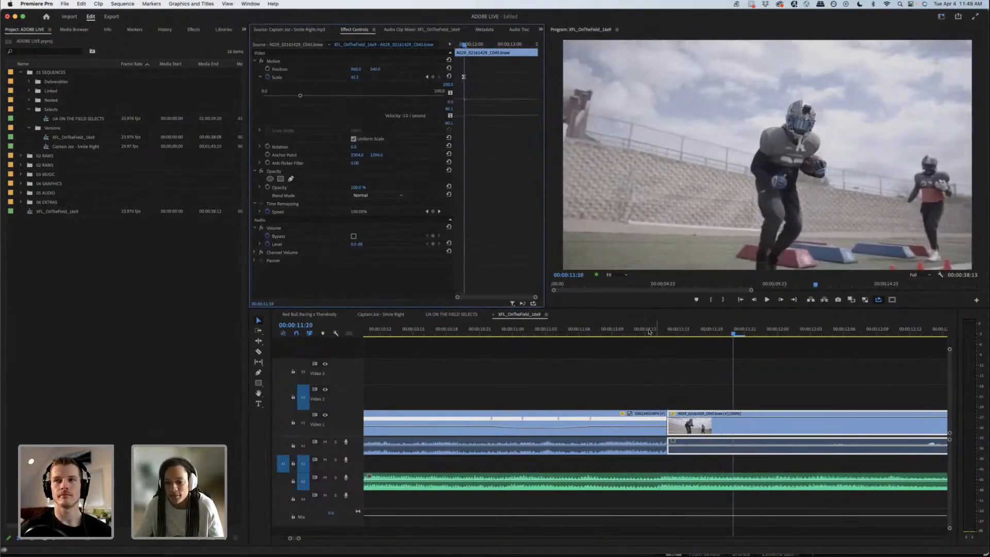
pyautogui.moveTo(656, 329); pyautogui.dragTo(691, 322)
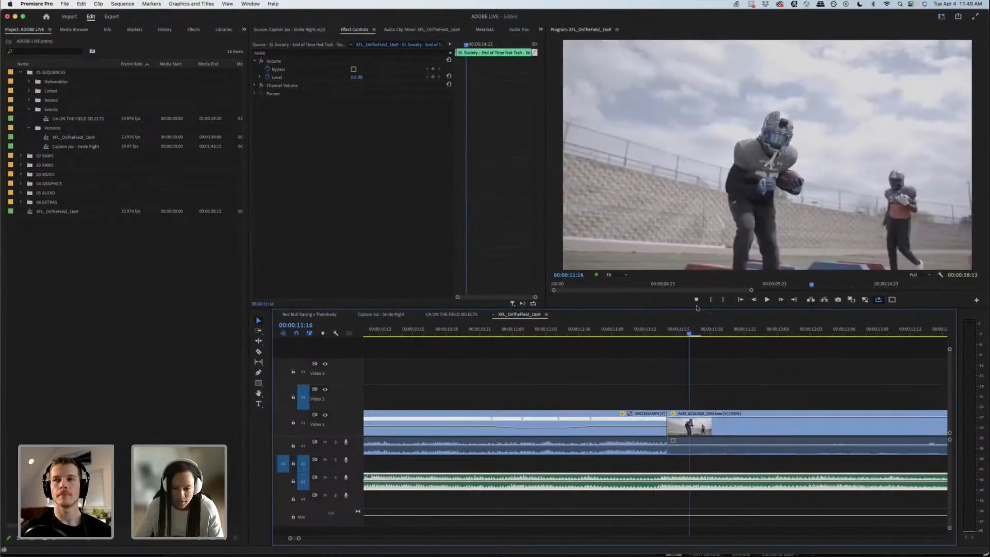
# Step: Scrub through the ball-carrier drill shot from its opening frames at 00:00:11:15 to 00:00:13:13
pyautogui.press('-')
pyautogui.press('-')
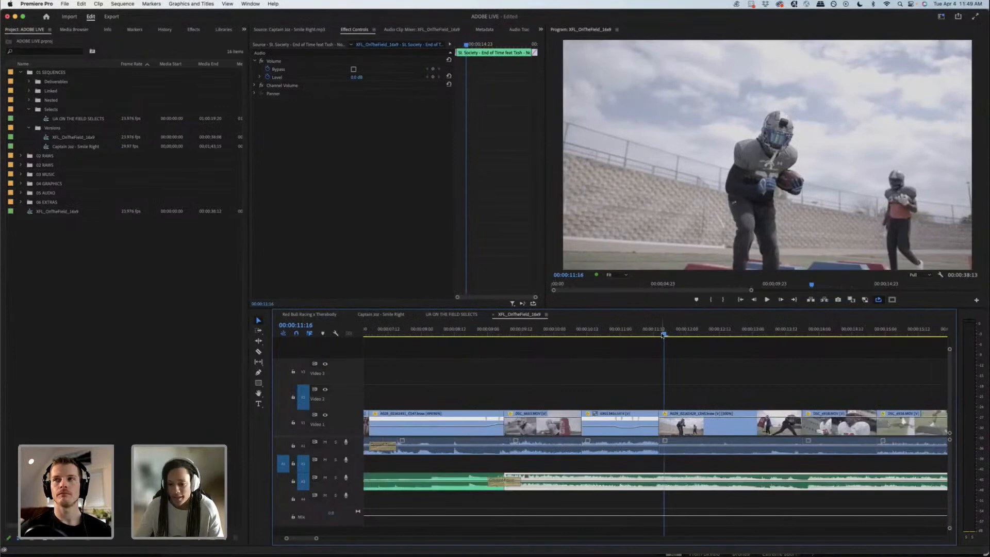
pyautogui.click(659, 335)
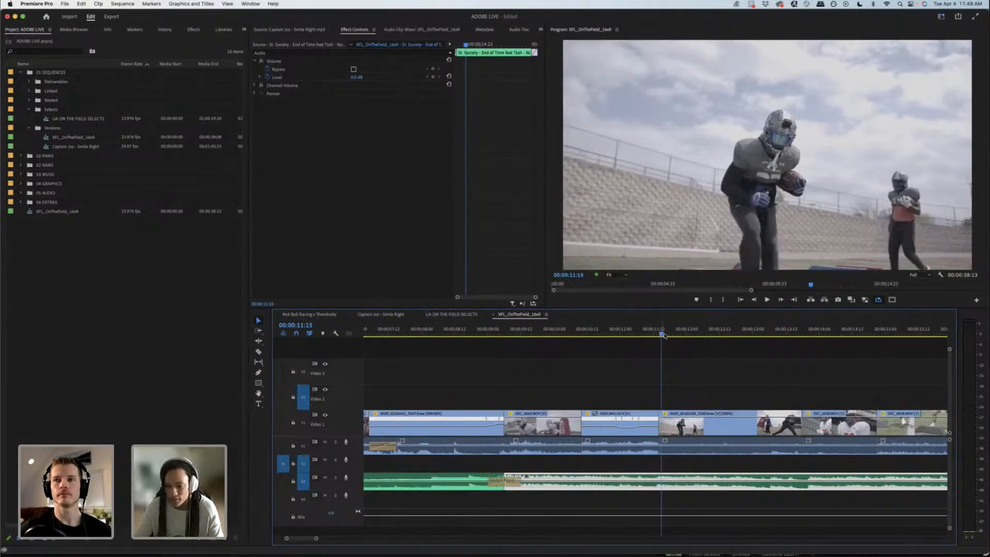
pyautogui.moveTo(728, 325); pyautogui.dragTo(788, 326)
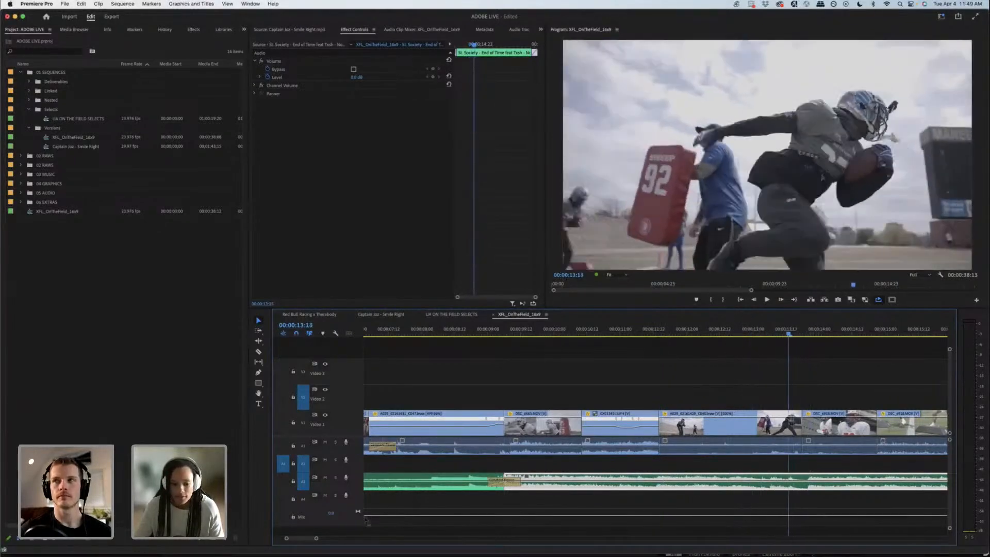
# Step: Review the shots after the ball-carrier drill, scrubbing up to the line-of-scrimmage shot at 00:00:17:21
pyautogui.scroll(-5, 319, 540)
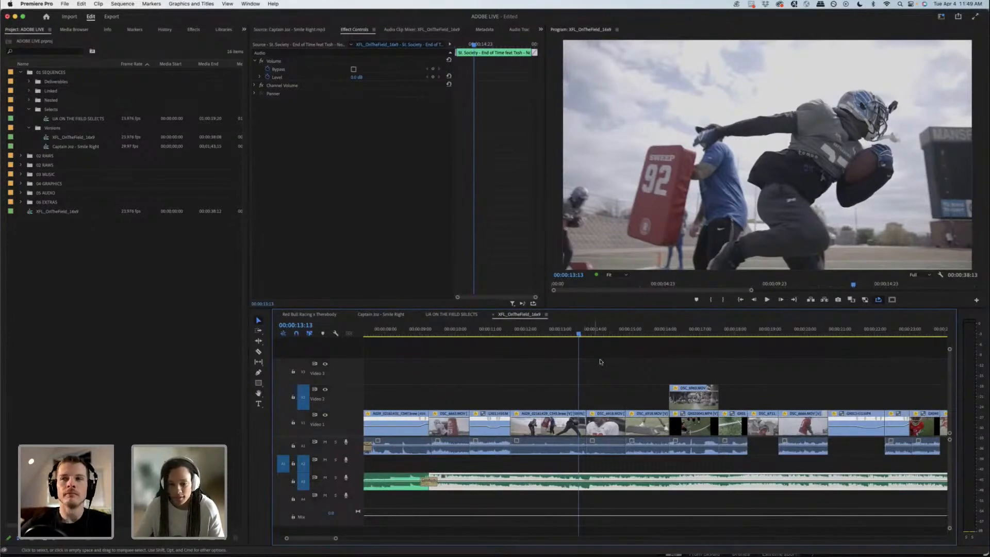
pyautogui.click(564, 333)
pyautogui.moveTo(565, 333); pyautogui.dragTo(660, 328)
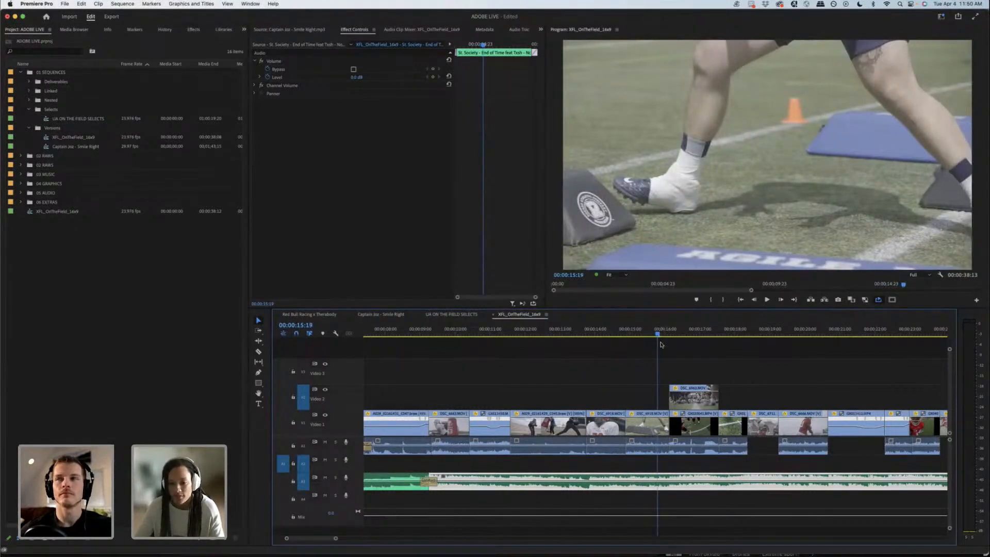
pyautogui.moveTo(582, 331); pyautogui.dragTo(730, 328)
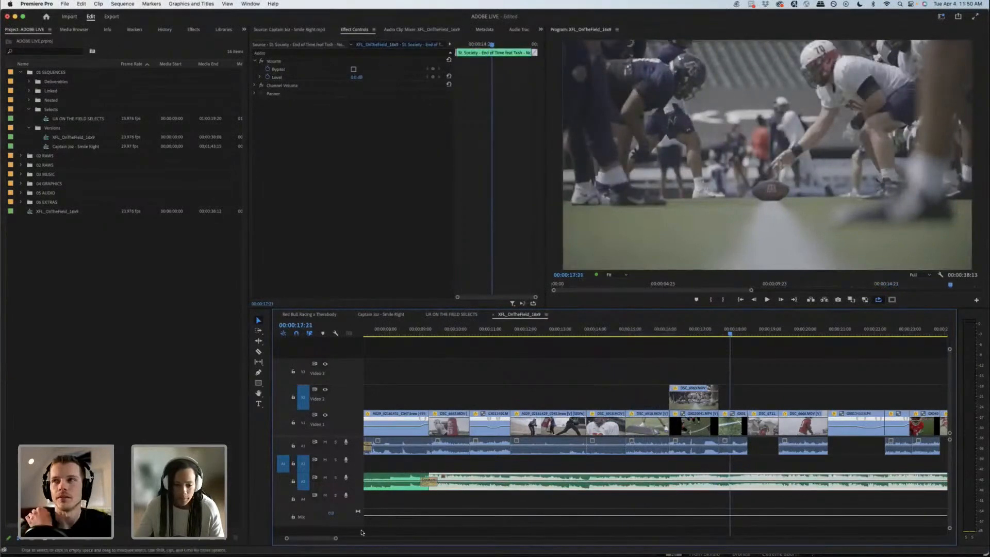
# Step: Scrub through the middle of the sequence from 00:00:17:21 to the receiver's catch at 00:00:24:12
pyautogui.moveTo(336, 539); pyautogui.dragTo(348, 539)
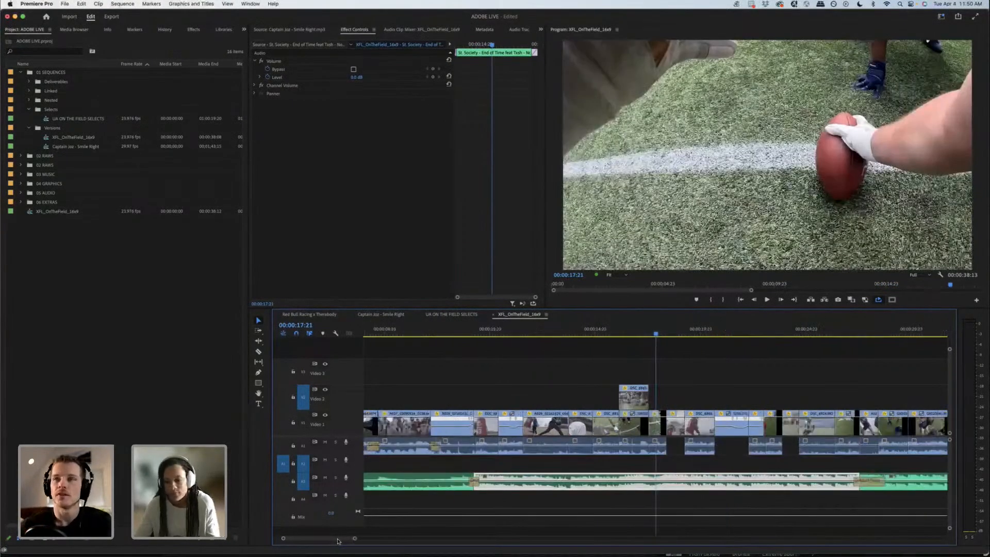
pyautogui.scroll(-3, 337, 540)
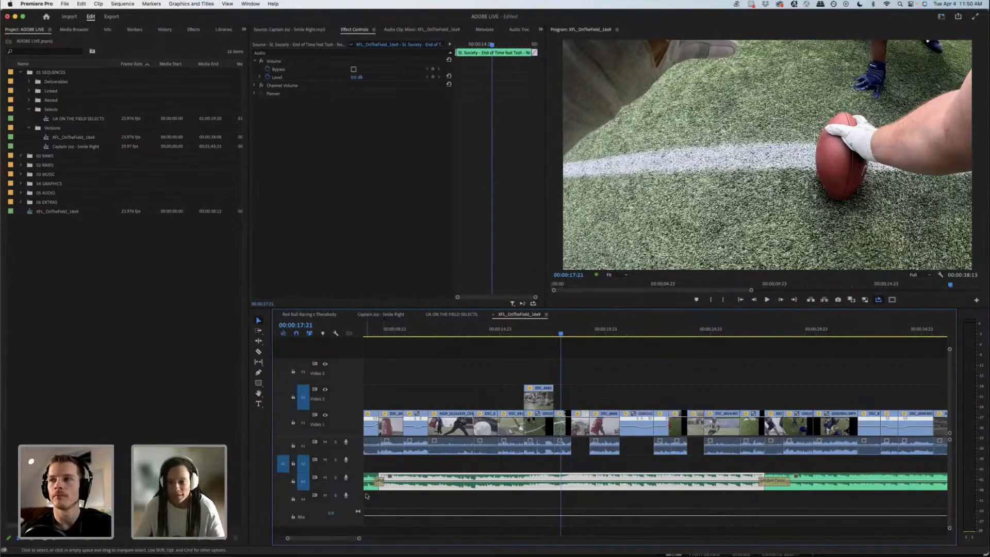
pyautogui.moveTo(561, 333); pyautogui.dragTo(610, 332)
pyautogui.moveTo(617, 328); pyautogui.dragTo(701, 326)
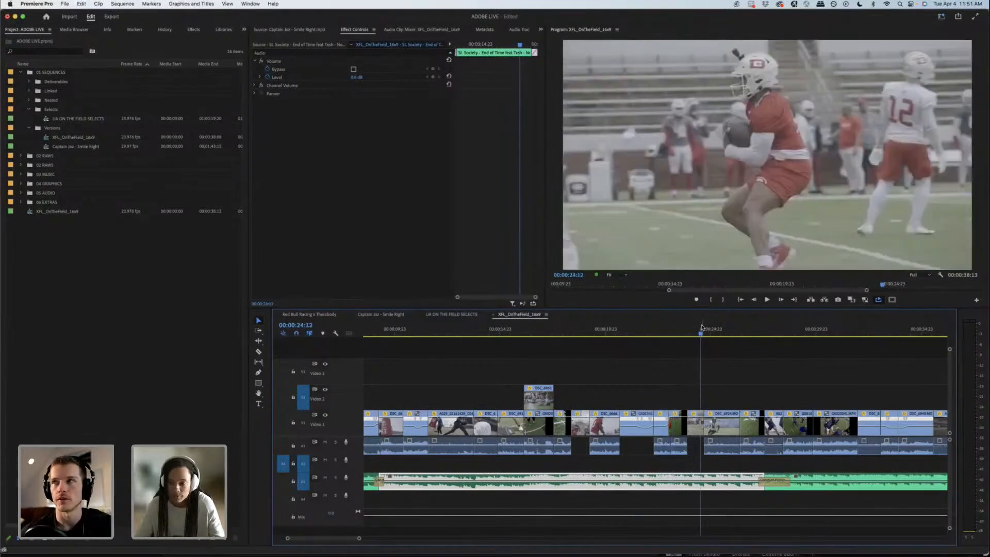
# Step: Show the entire XFL_OnTheField_16x9 sequence in the timeline and deselect the music clip
pyautogui.press('-')
pyautogui.press('-')
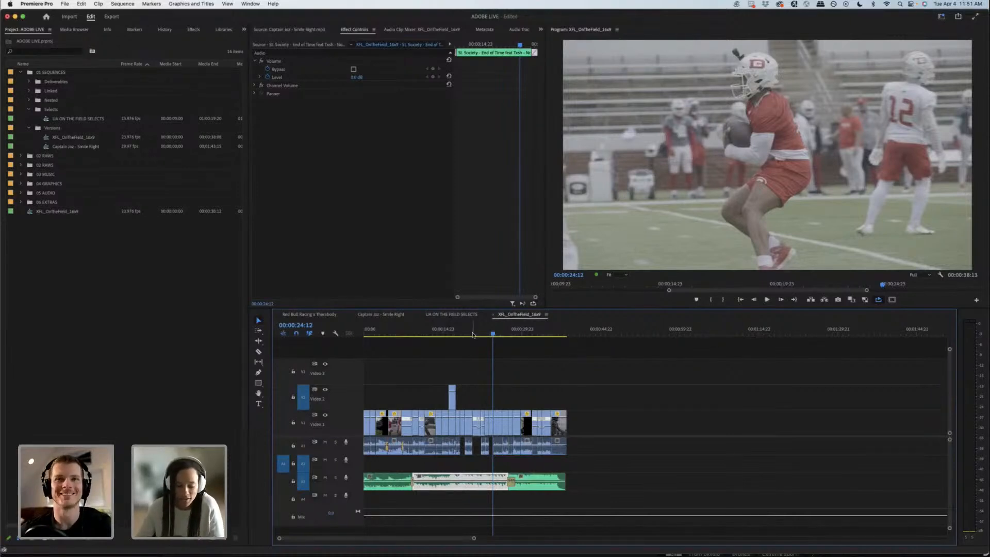
pyautogui.press('\\')
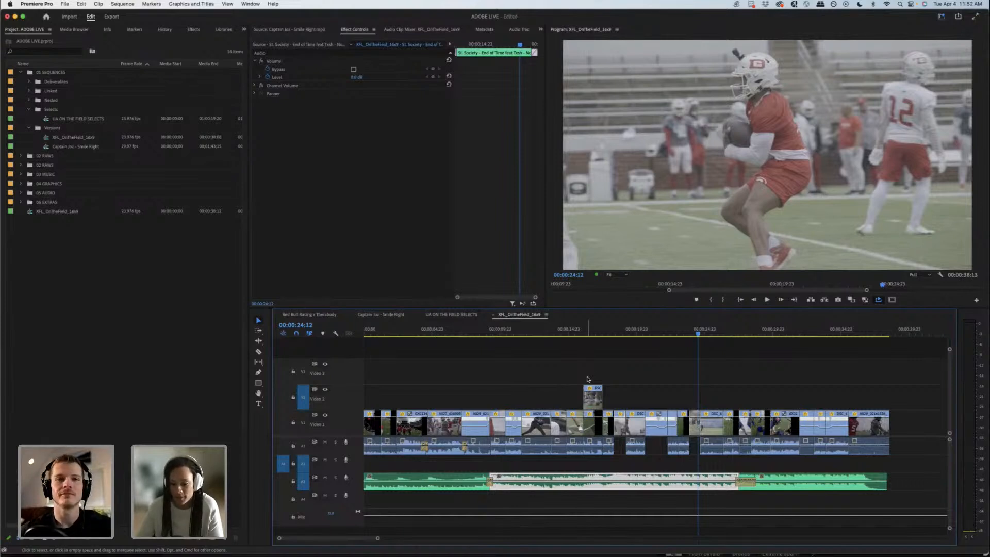
pyautogui.click(717, 344)
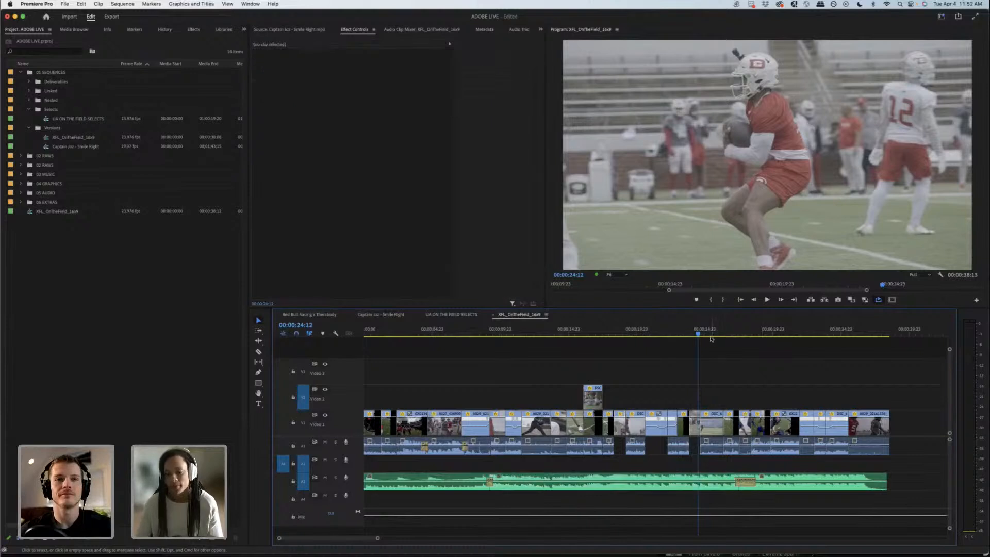